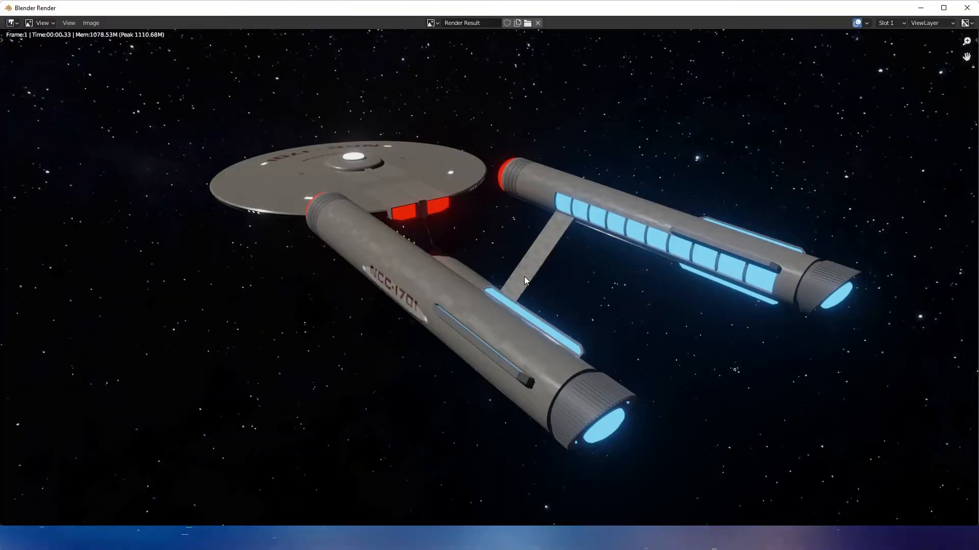
Close the render result and collapse the Planes and Enterprise collections in the outliner.
left_click(965, 6)
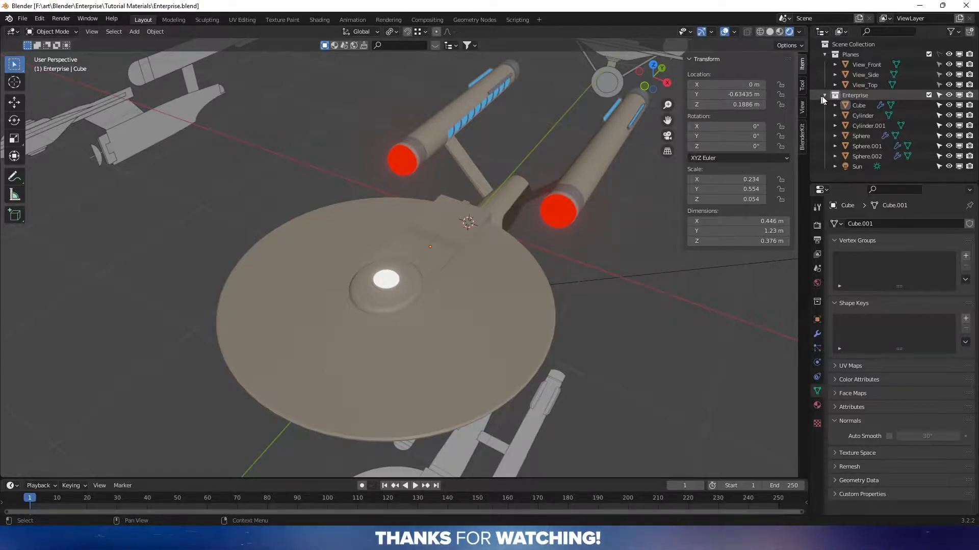
left_click(825, 54)
left_click(825, 65)
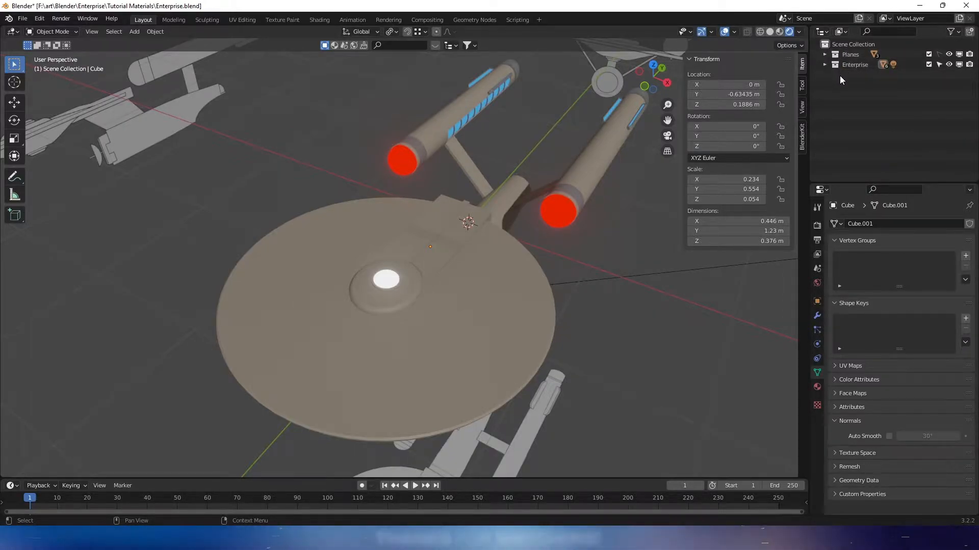
Append the Enterprise_Shaders collection from Enterprise_Shaders.blend in the Textures folder into the Scene Collection.
left_click(838, 44)
left_click(838, 44)
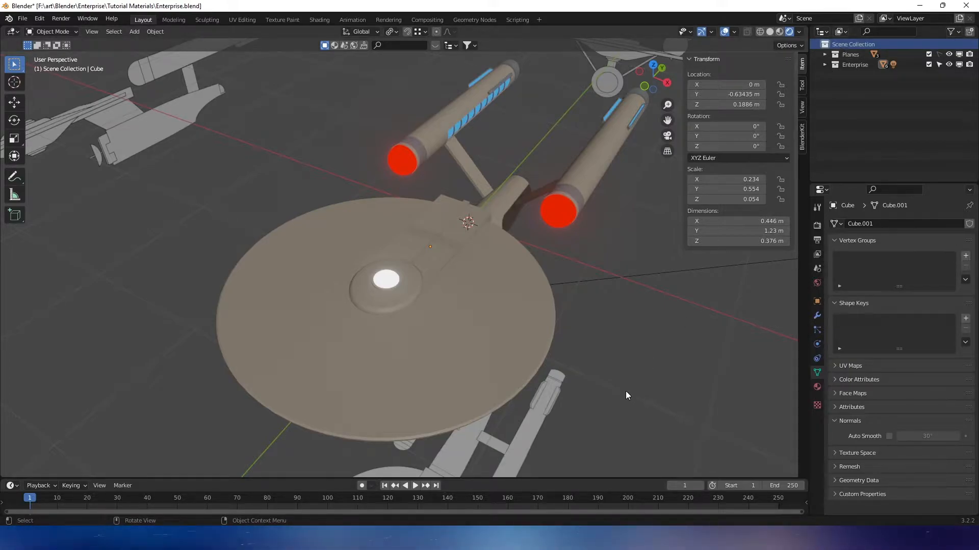
left_click(22, 19)
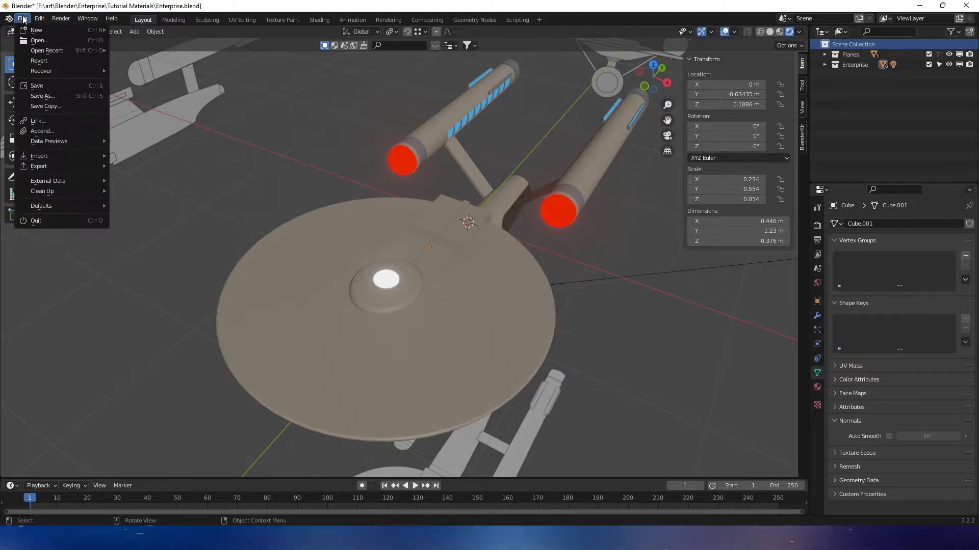
left_click(46, 131)
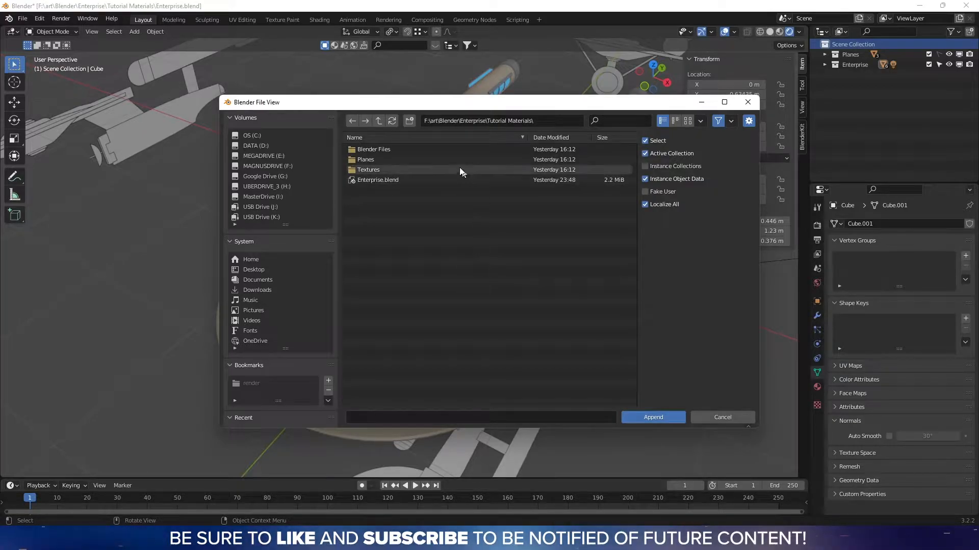
left_click(362, 169)
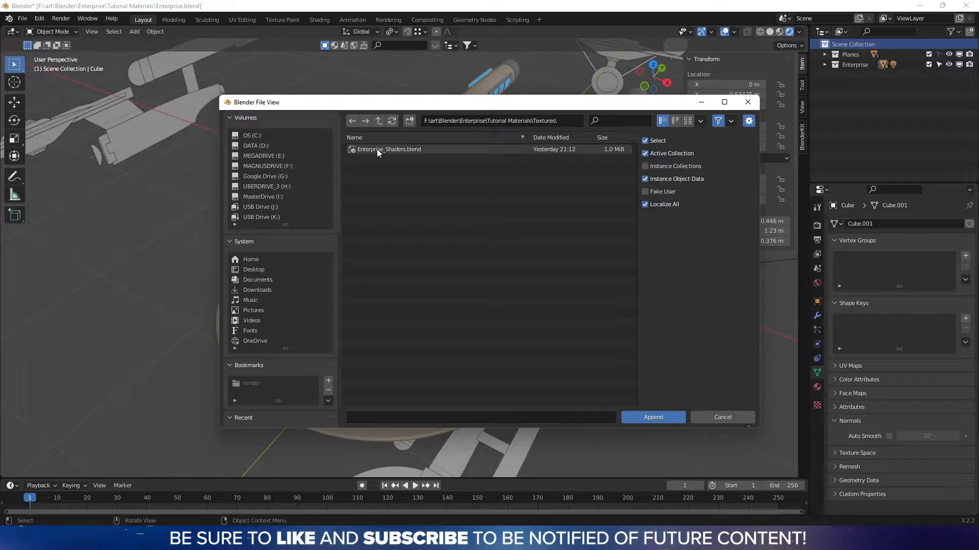
double_click(377, 149)
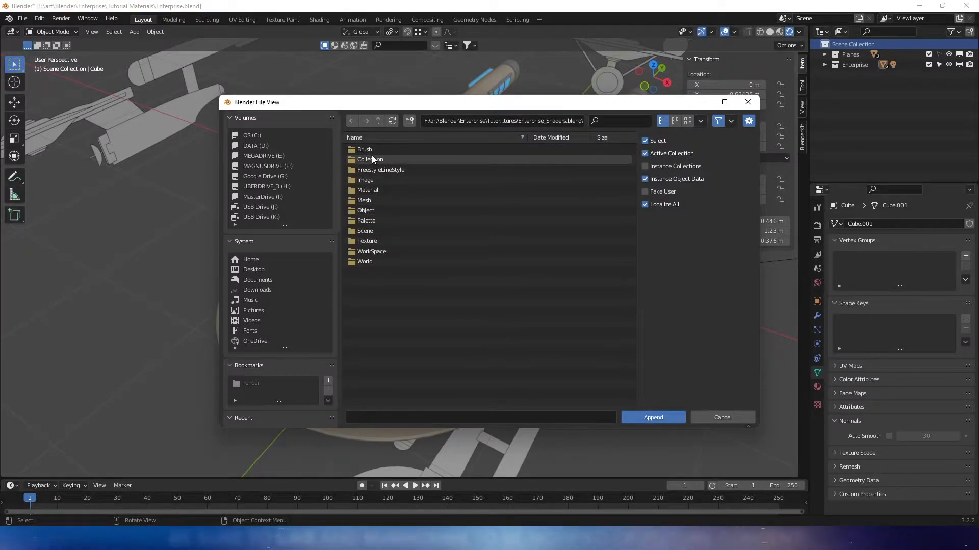
double_click(368, 159)
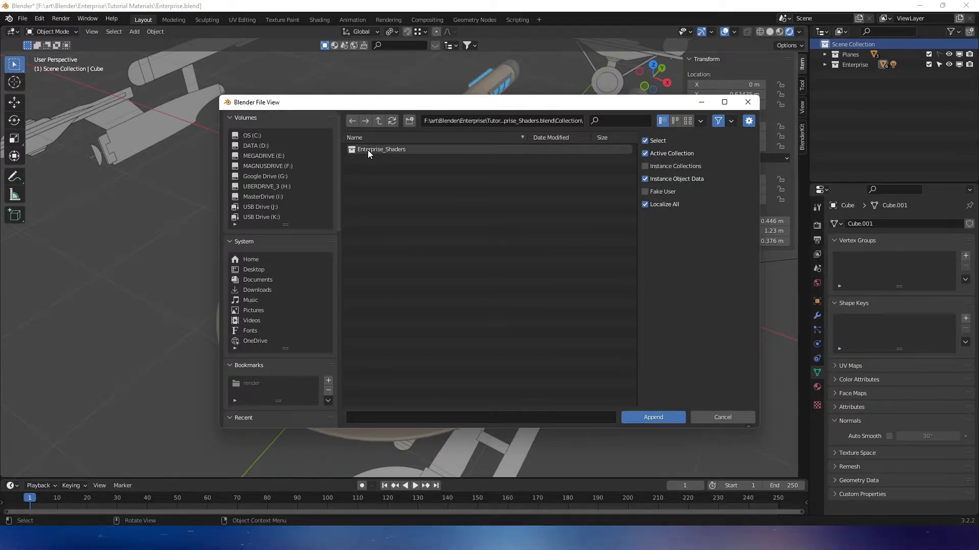
left_click(368, 149)
left_click(643, 418)
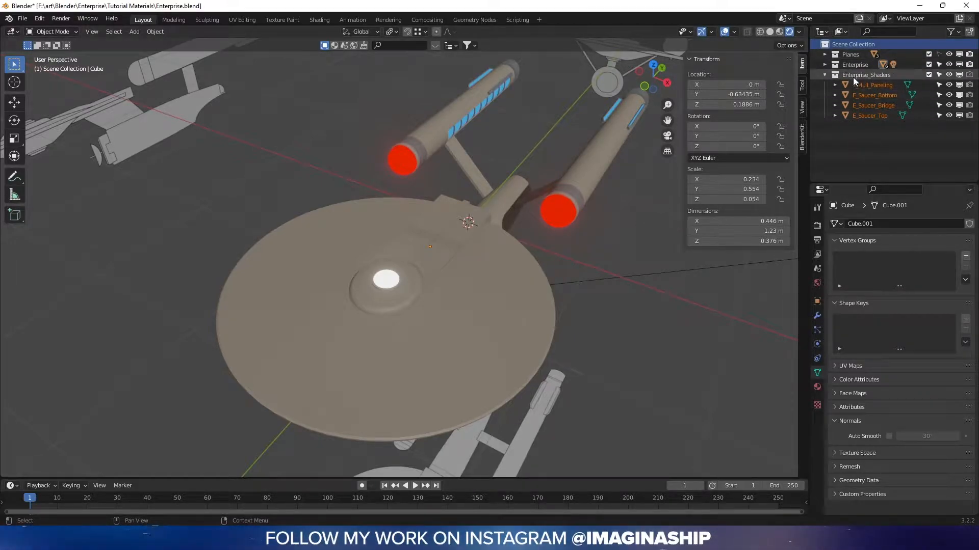
Examine the paneling and lettering materials on the appended shader cubes beside the ship model.
middle_click_drag(462, 137, 423, 271, "shift")
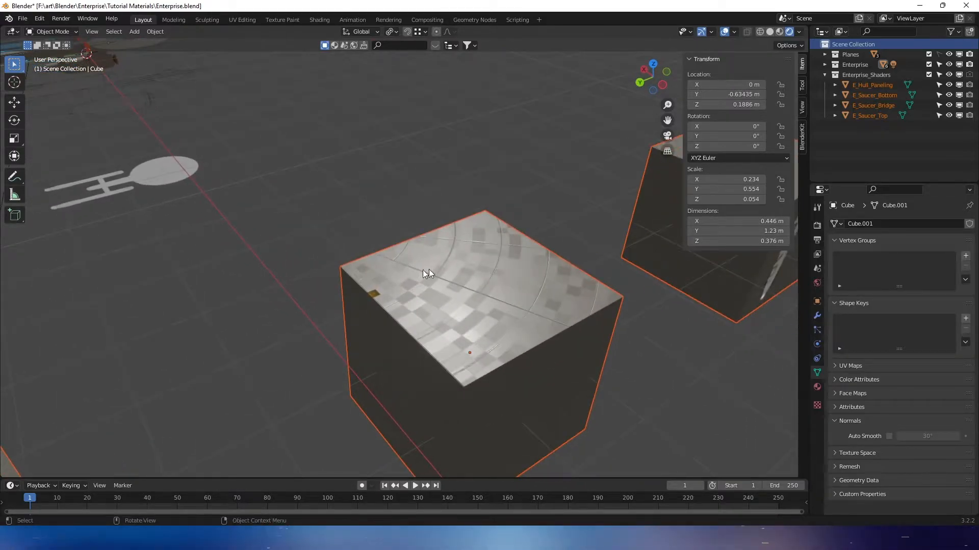
middle_click_drag(516, 228, 590, 84)
middle_click_drag(385, 263, 478, 173, "shift")
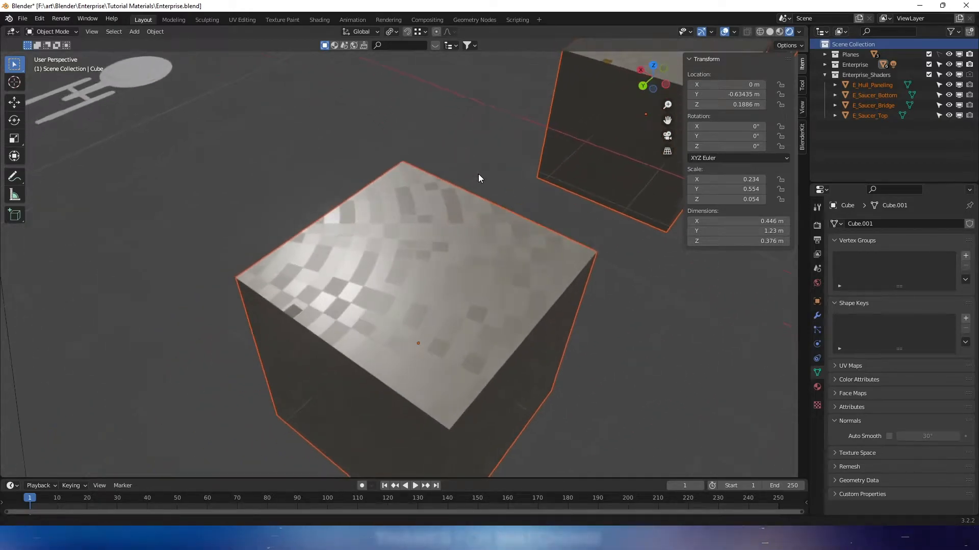
scroll(479, 173, "down", 2)
middle_click_drag(451, 224, 400, 156, "shift")
scroll(359, 157, "up", 10)
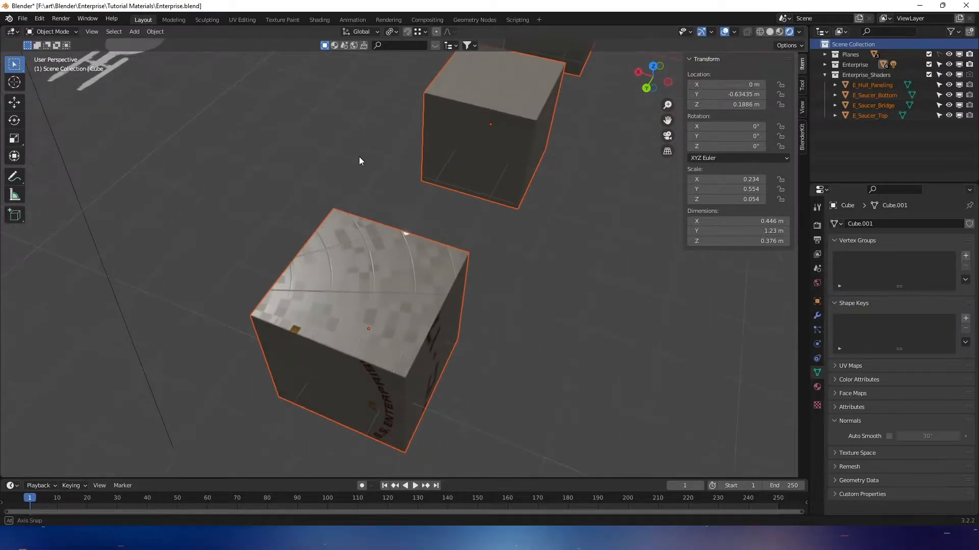
mouse_move(351, 122)
middle_mouse_down("shift")
mouse_move(354, 108)
mouse_move(365, 127)
middle_mouse_up("shift")
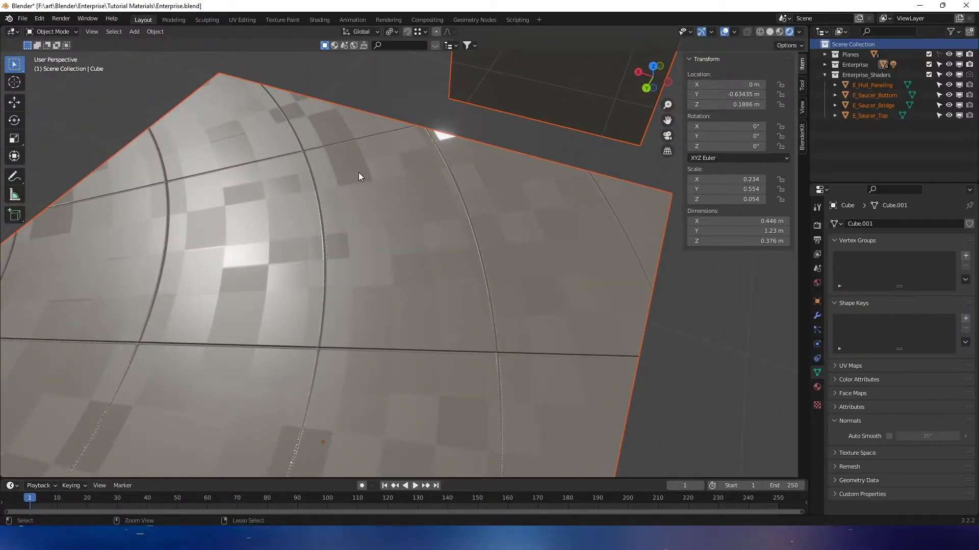
scroll(359, 172, "down", 5)
middle_click_drag(356, 183, 320, 188, "shift")
scroll(329, 192, "down", 6)
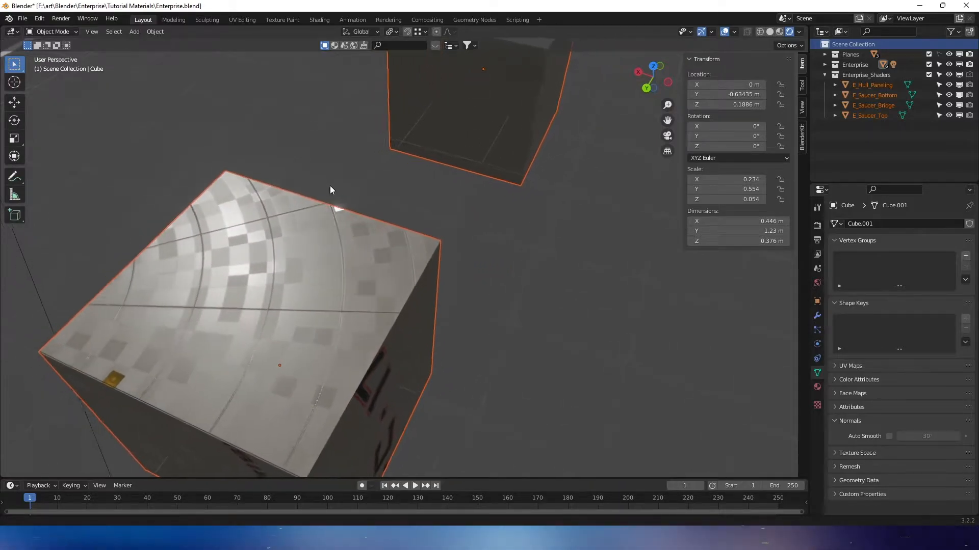
mouse_move(375, 248)
middle_mouse_down("shift")
mouse_move(374, 319)
mouse_move(358, 369)
middle_mouse_up("shift")
middle_click_drag(408, 200, 376, 352, "shift")
middle_click_drag(377, 308, 436, 305)
middle_click_drag(280, 280, 658, 224, "shift")
scroll(469, 243, "up", 3)
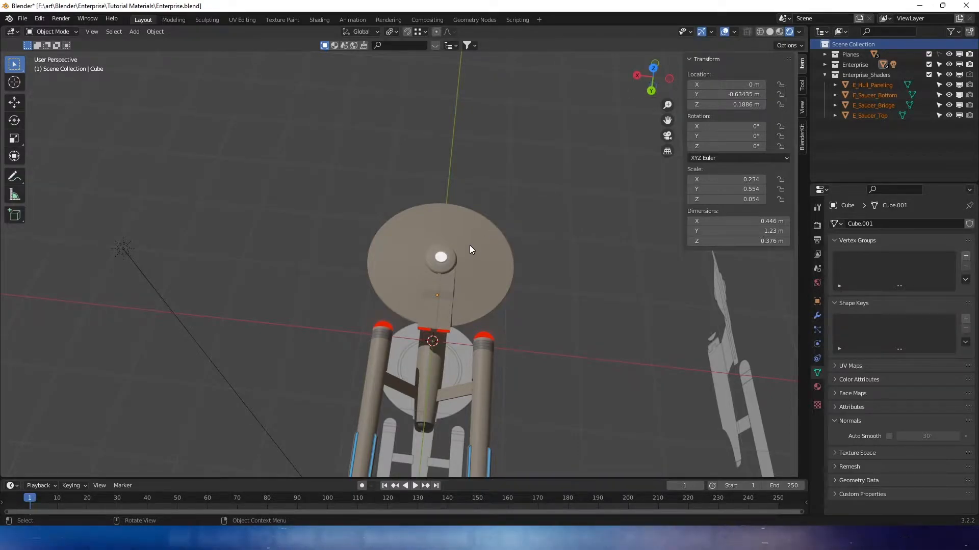
From the top orthographic view, select all faces of the ship's saucer in Edit Mode with X-ray and face selection enabled.
left_click(654, 70)
scroll(467, 340, "up", 4)
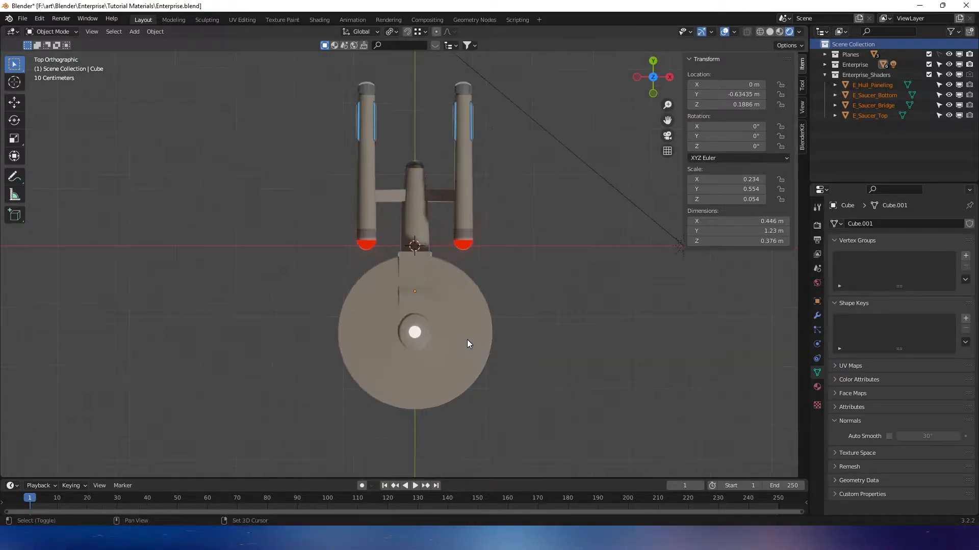
scroll(459, 323, "up", 2, "shift")
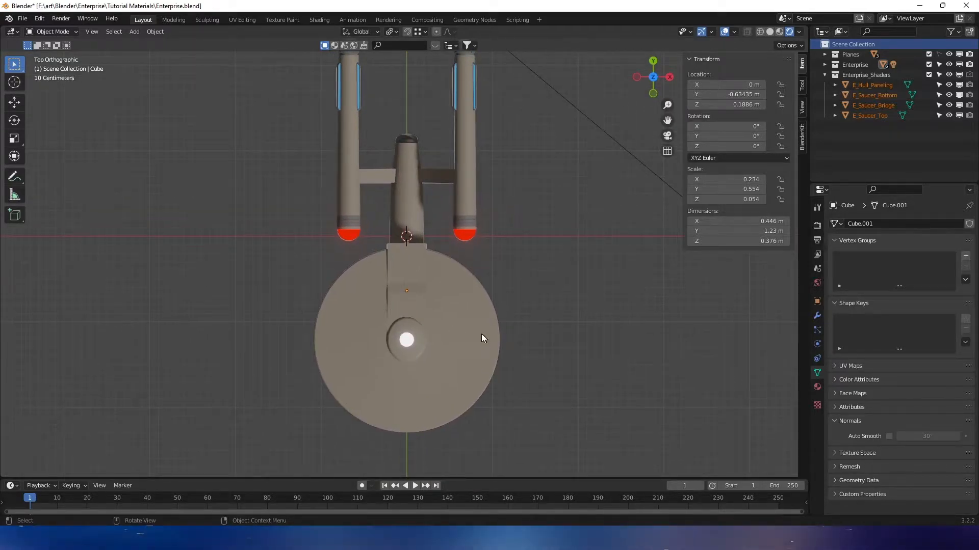
left_click(475, 335)
scroll(466, 437, "up", 2)
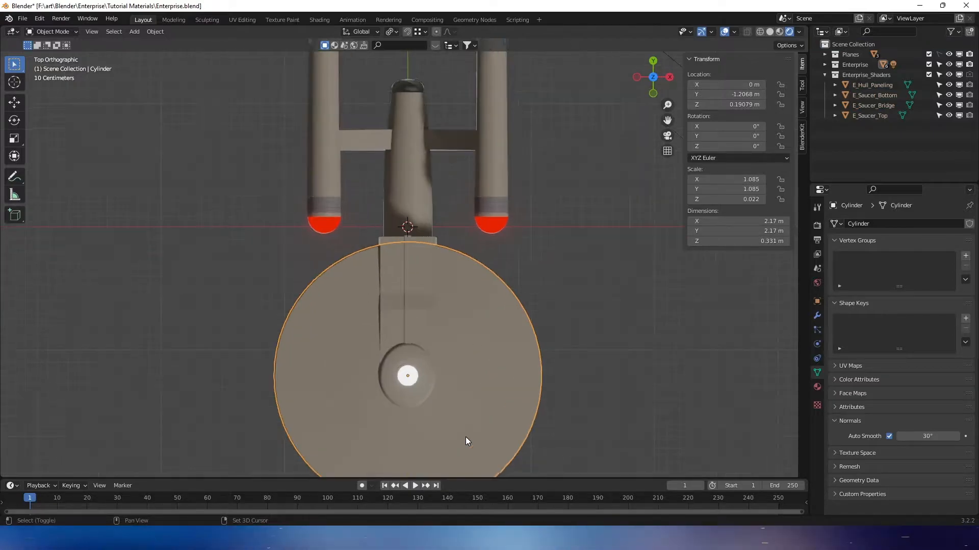
middle_click_drag(466, 436, 474, 350, "shift")
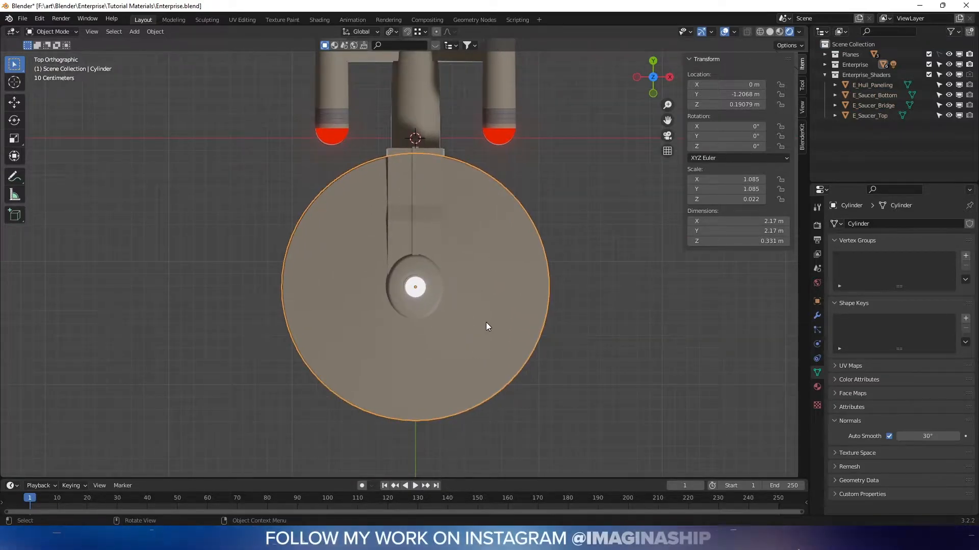
key("Tab")
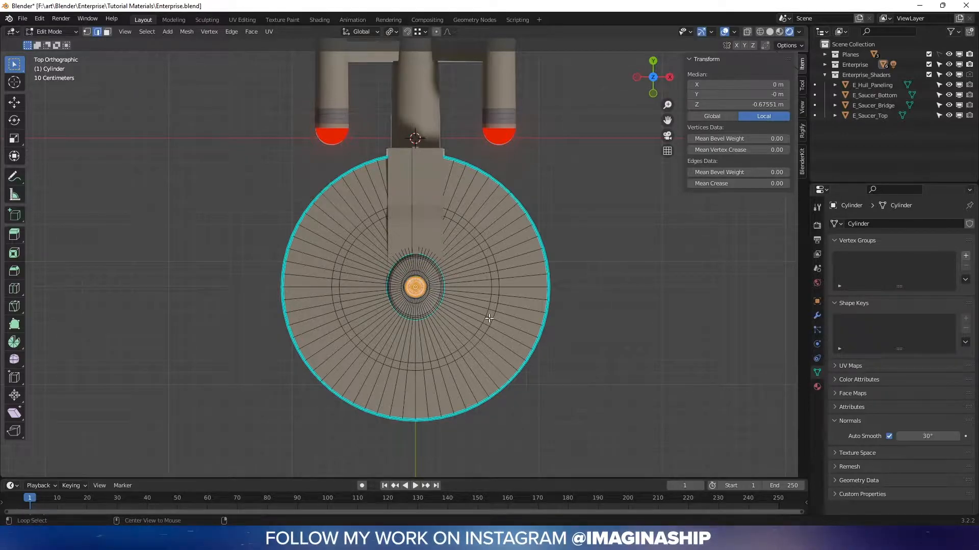
key("alt+z")
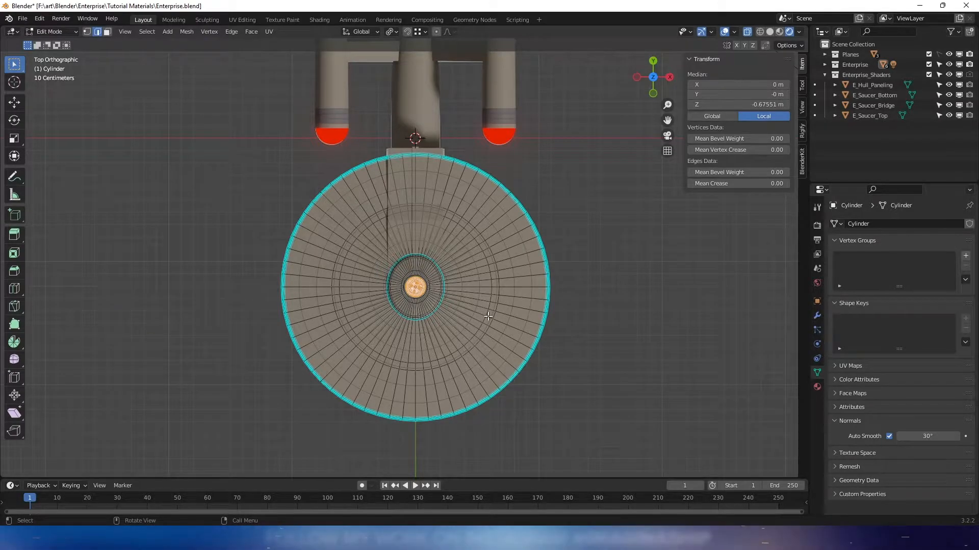
key("3")
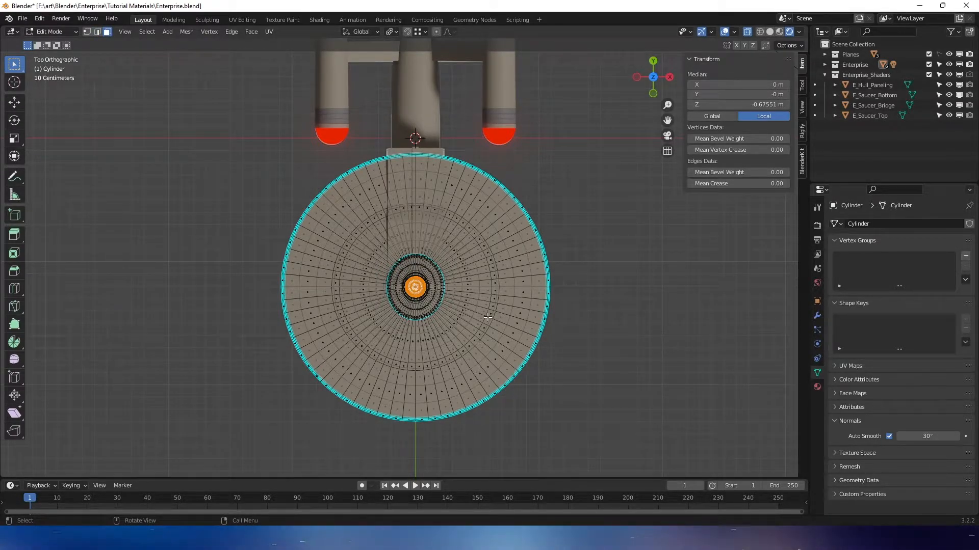
key("a")
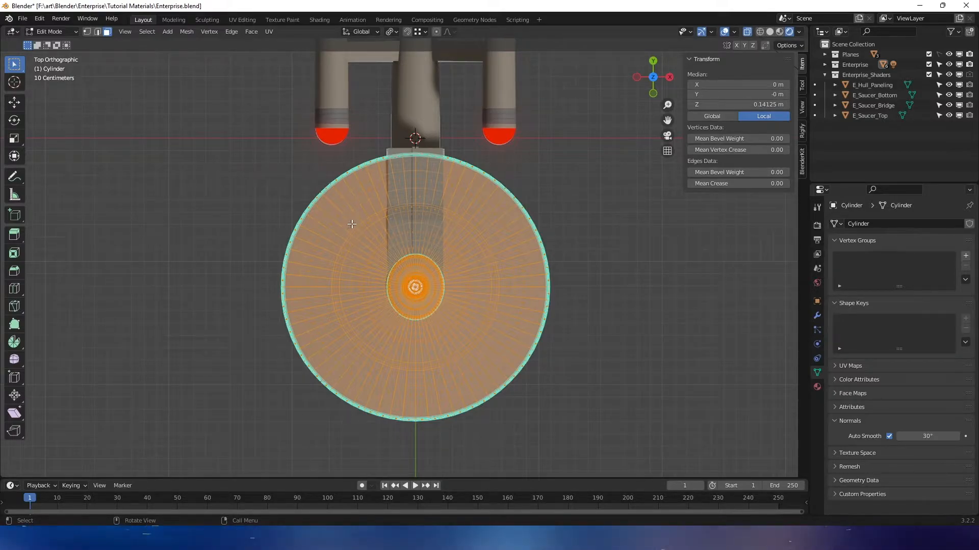
Replace the Hull_Tan material in the saucer's first slot with E_Saucer_Top and return to Object Mode.
left_click(817, 389)
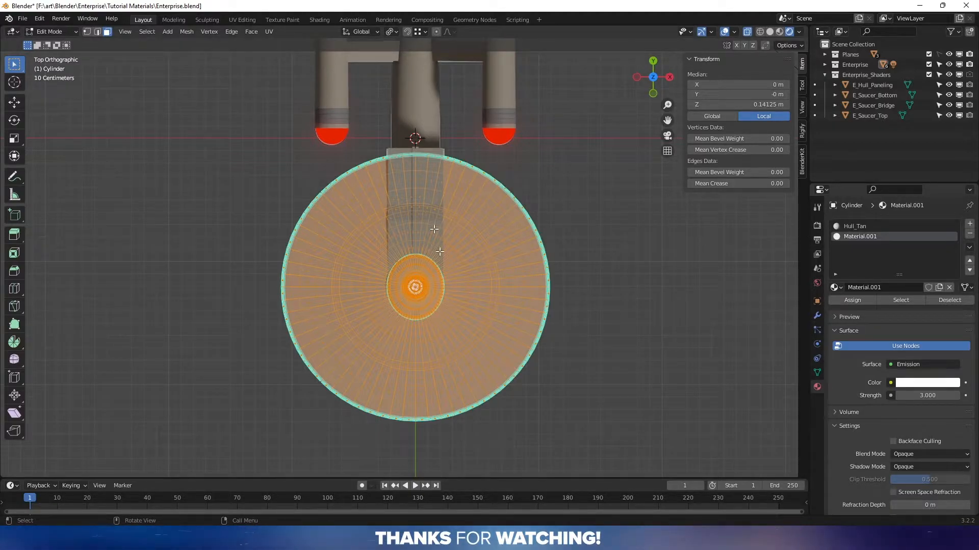
left_click(847, 227)
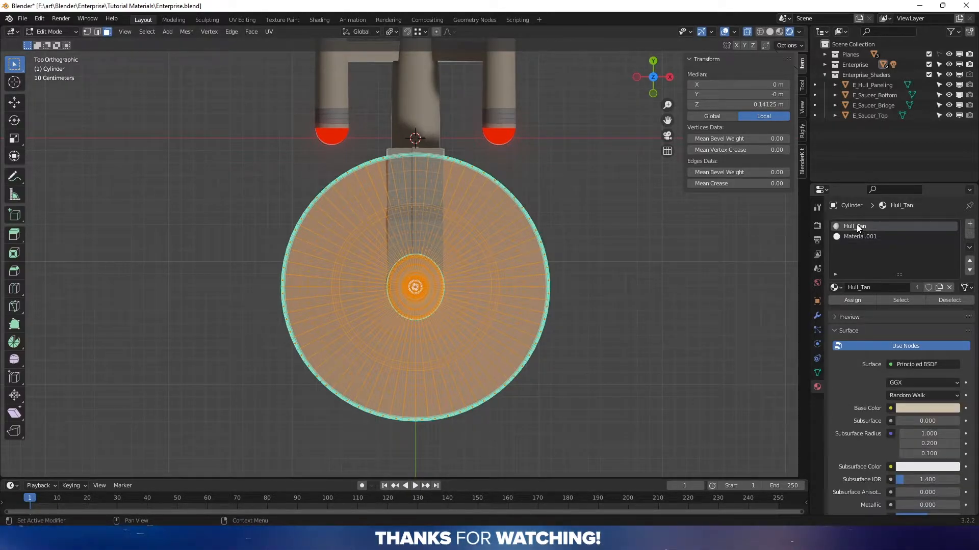
left_click(839, 288)
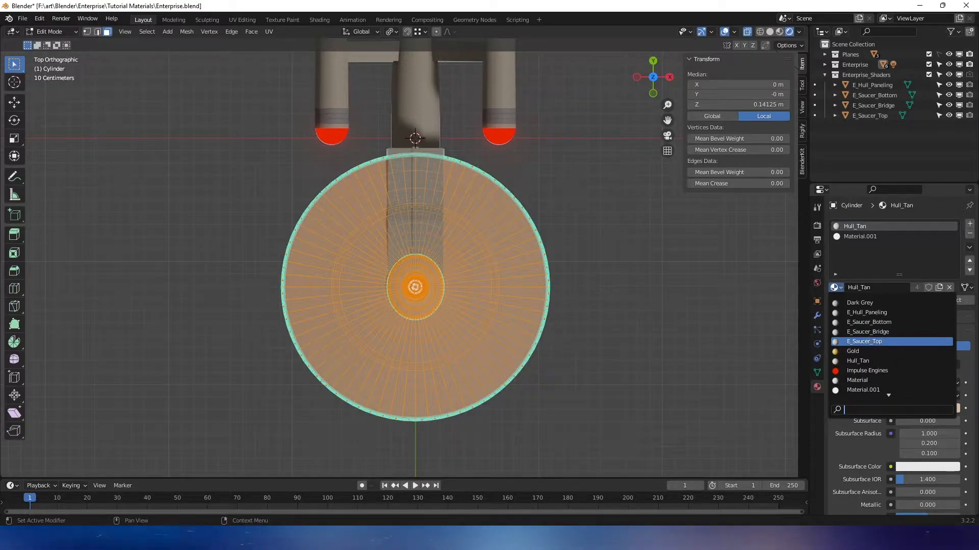
left_click(861, 341)
key("Tab")
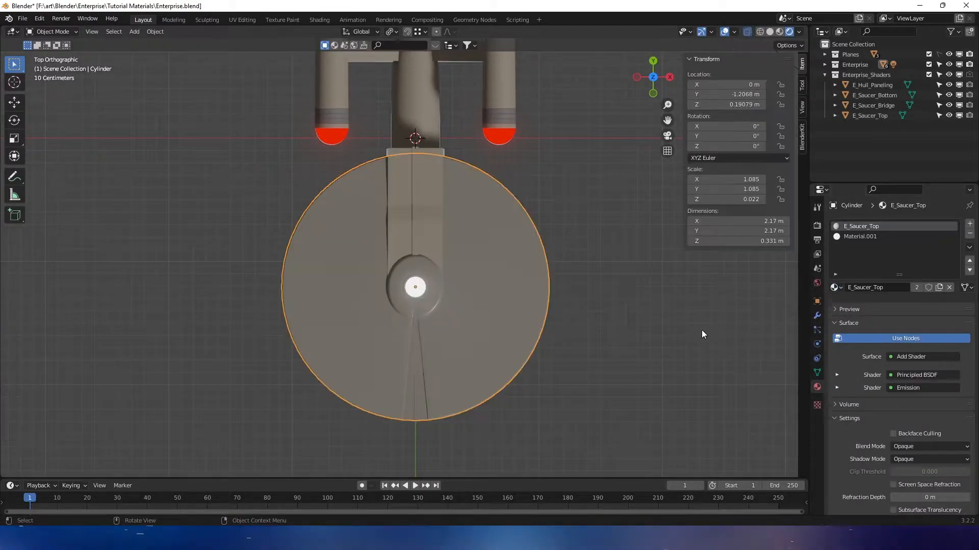
Map the saucer's UVs with Project from View, using the top orthographic view in Edit Mode.
middle_click_drag(647, 280, 604, 395, "shift")
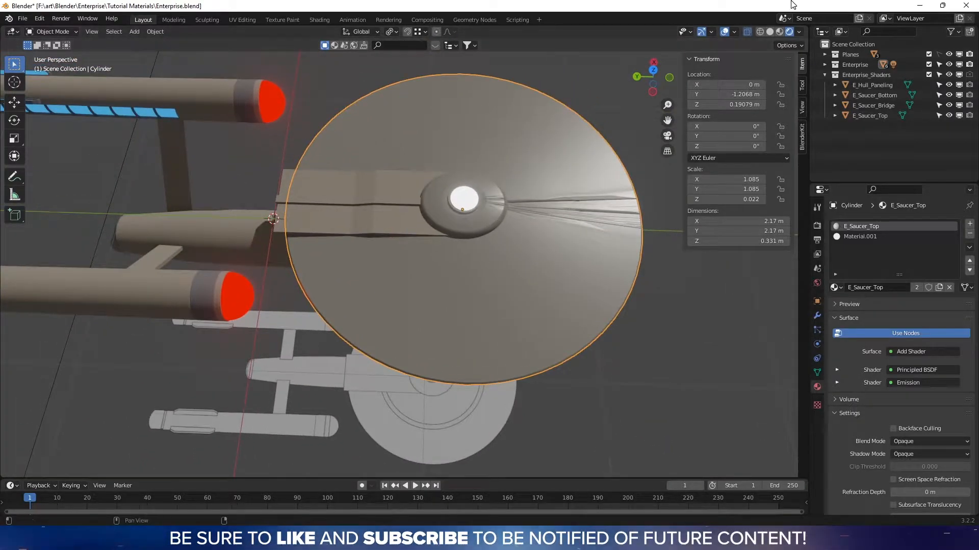
left_click(653, 70)
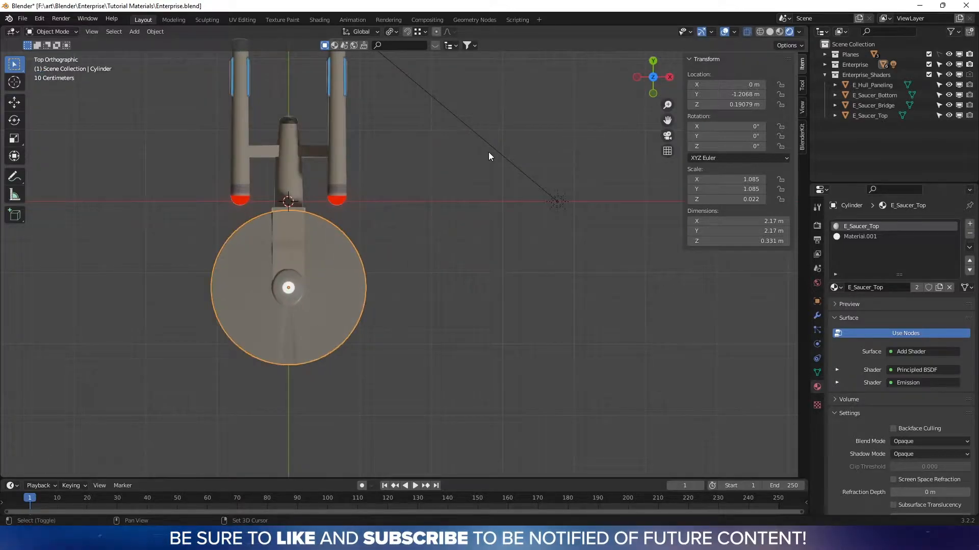
middle_click_drag(391, 216, 598, 158, "shift")
scroll(566, 232, "up", 2)
middle_click_drag(560, 246, 503, 283, "shift")
key("Tab")
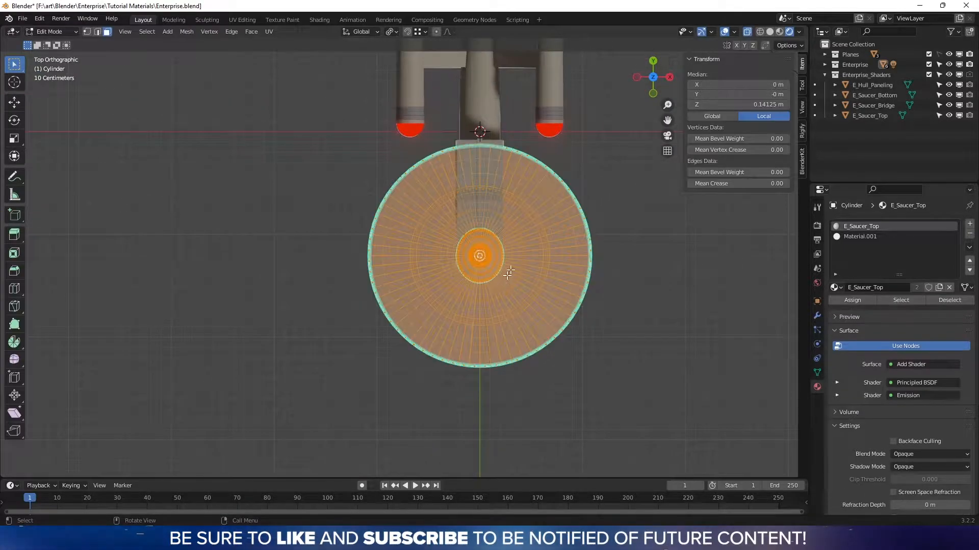
middle_click_drag(528, 248, 505, 262, "shift")
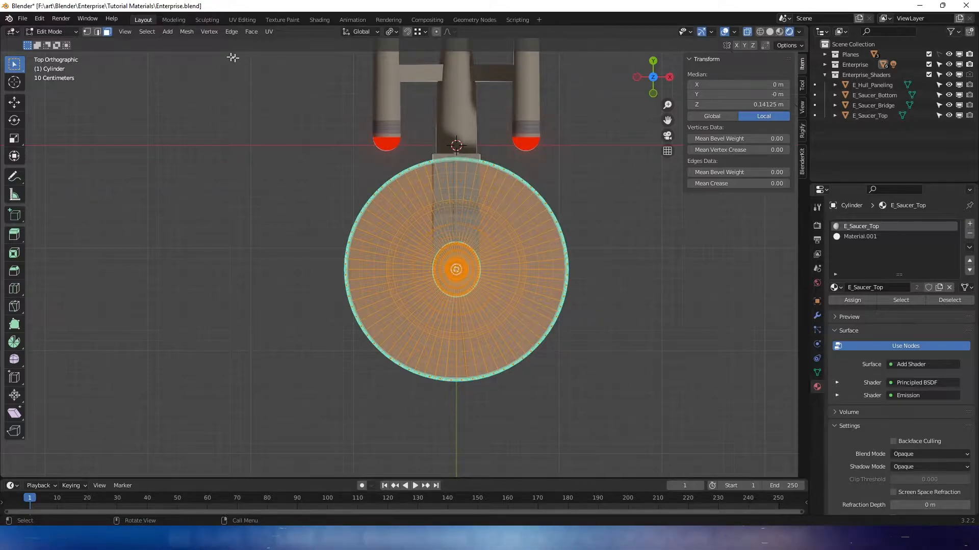
left_click(270, 31)
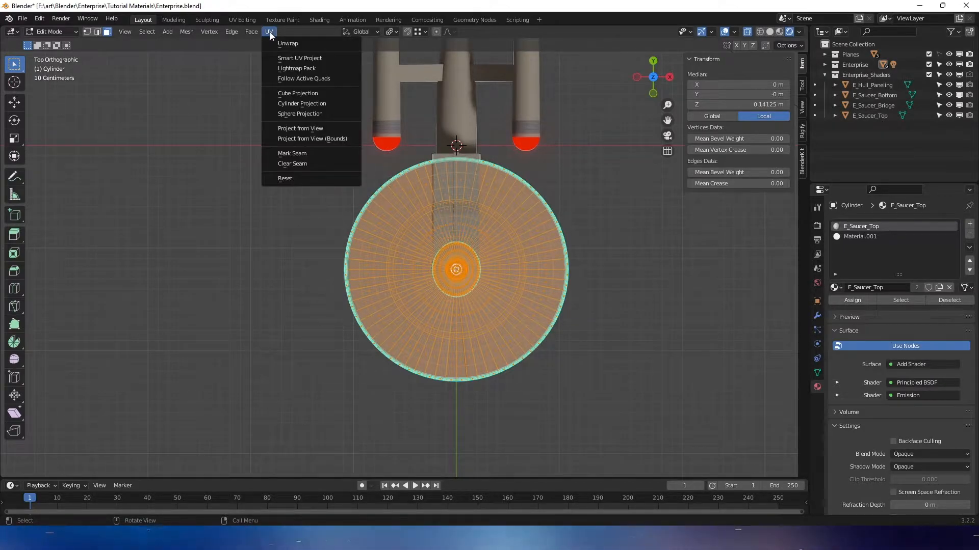
left_click(313, 128)
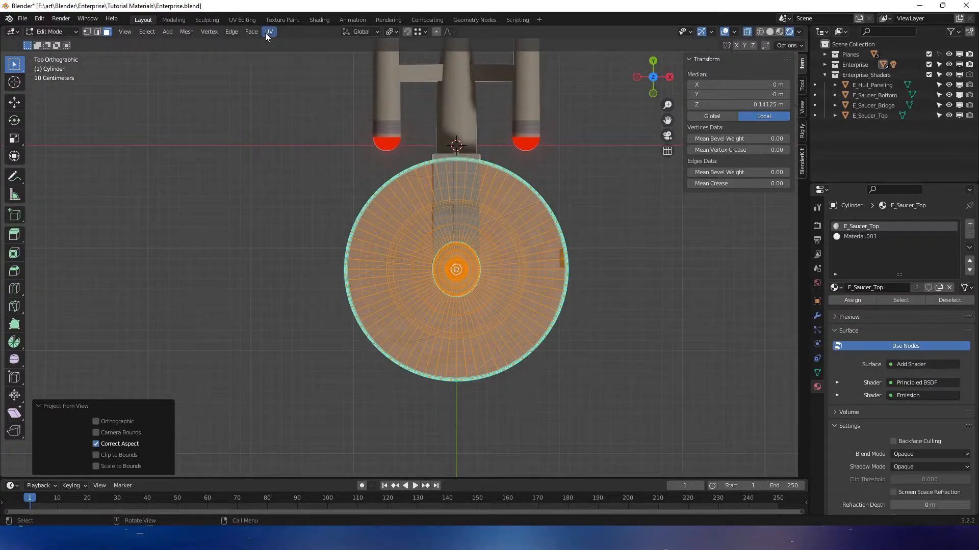
Switch to the UV Editing workspace and show the saucer in rendered shading from the top orthographic view.
left_click(243, 20)
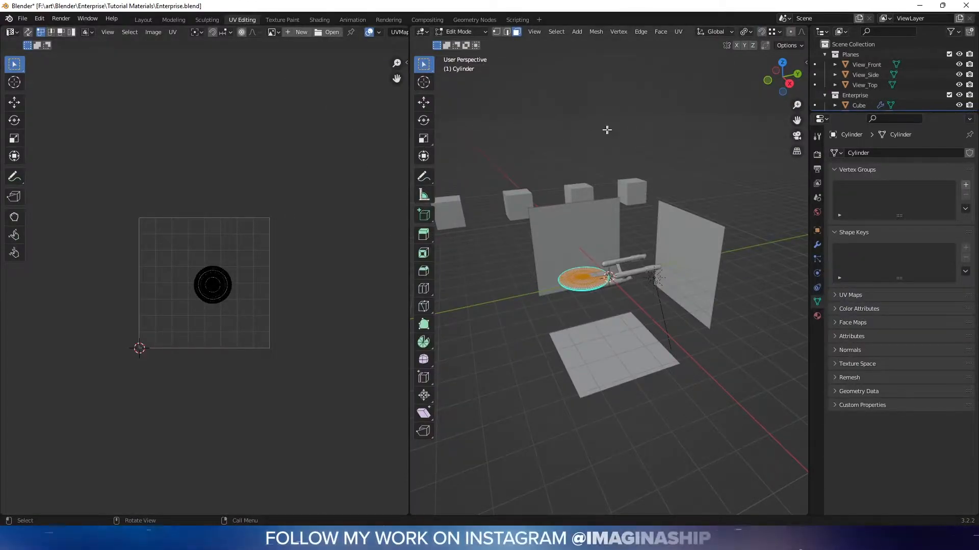
scroll(779, 34, "down", 5)
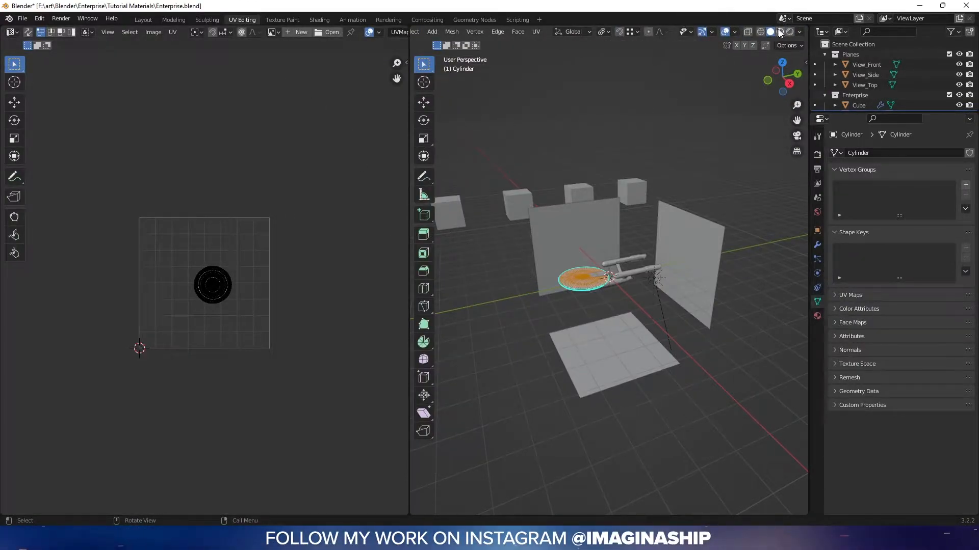
left_click(788, 31)
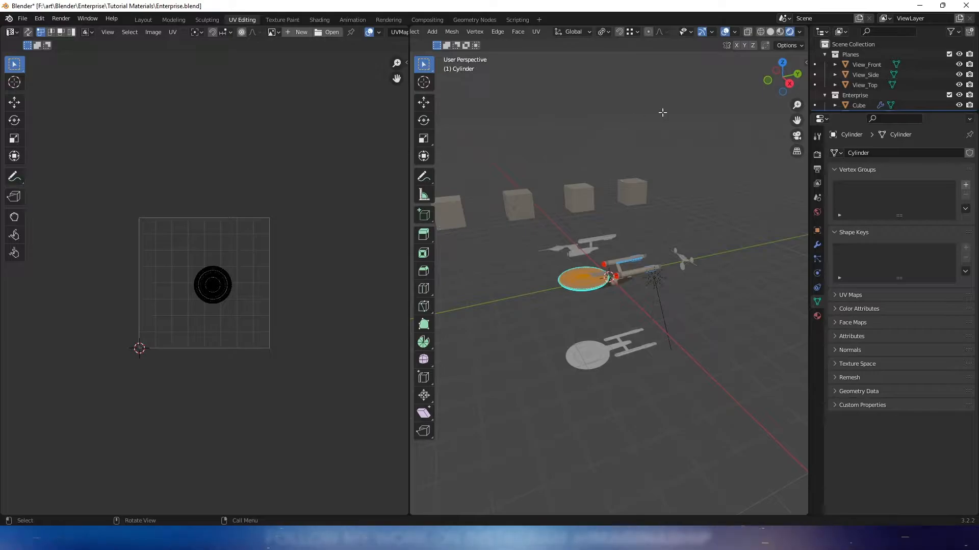
left_click(782, 62)
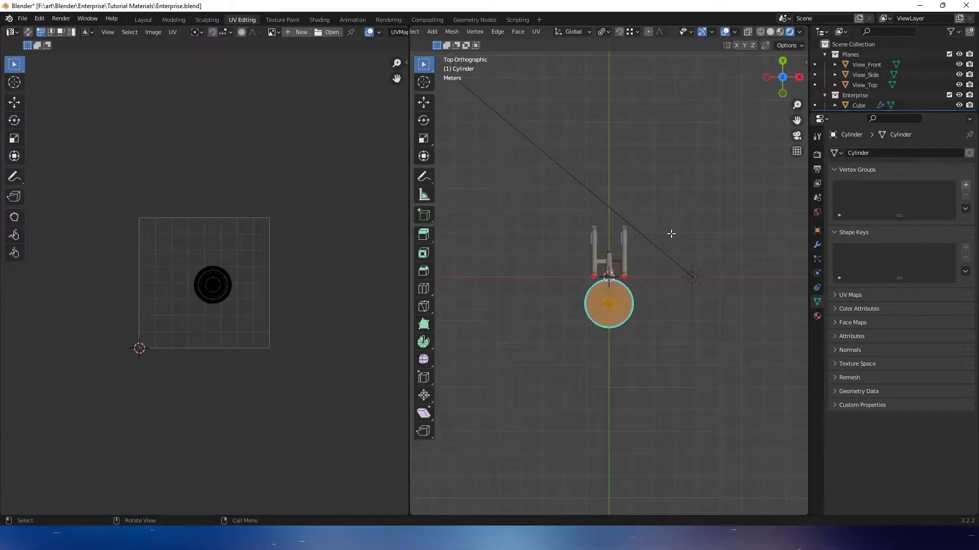
scroll(671, 234, "up", 7)
middle_click_drag(645, 322, 633, 282, "shift")
scroll(646, 231, "up", 2)
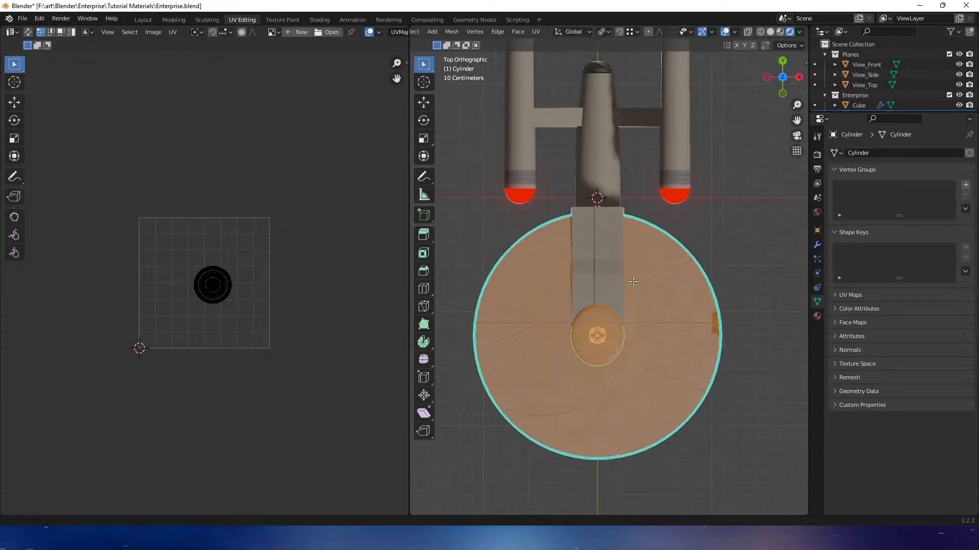
Display the E_Dish_Top_Roughness.png image behind the saucer's UV layout.
scroll(179, 274, "up", 4)
middle_click_drag(207, 285, 215, 298)
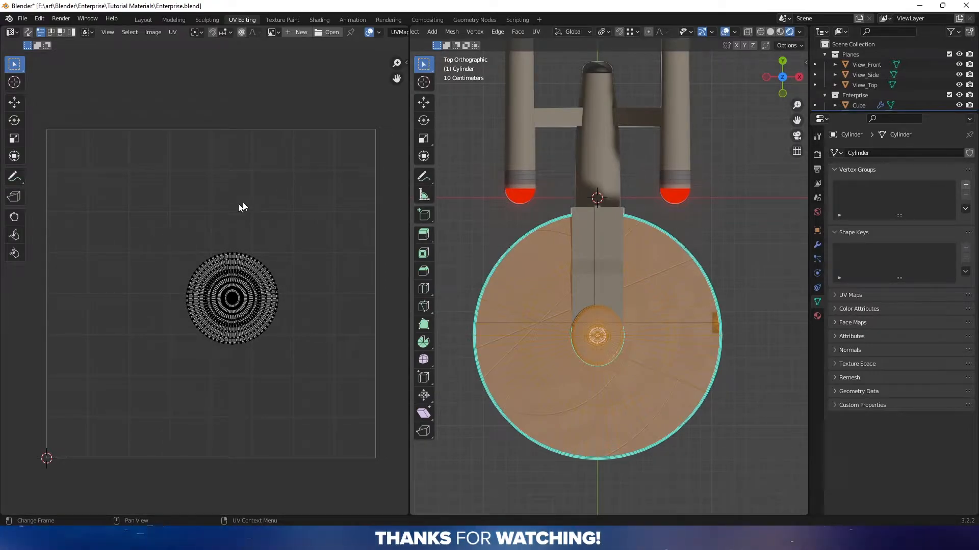
left_click(278, 31)
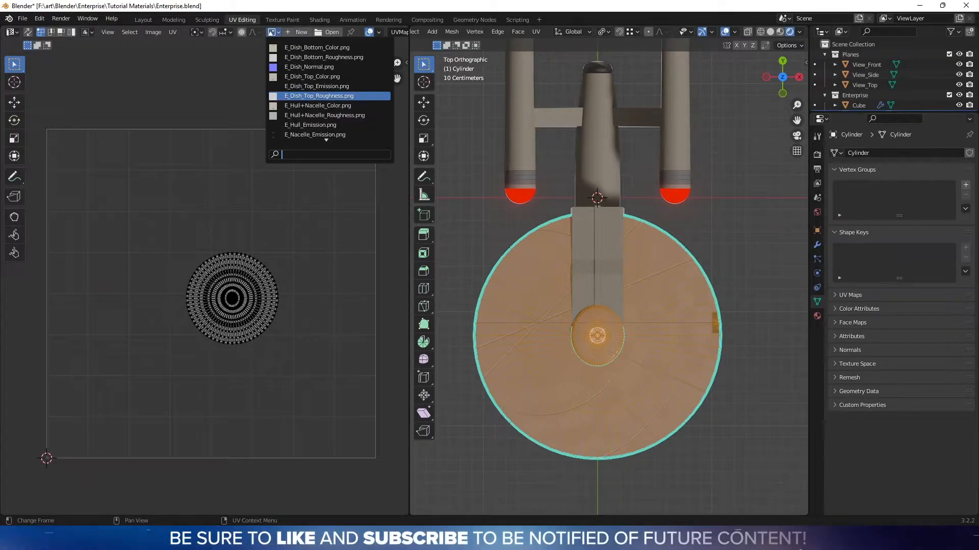
left_click(304, 95)
scroll(311, 196, "down", 7)
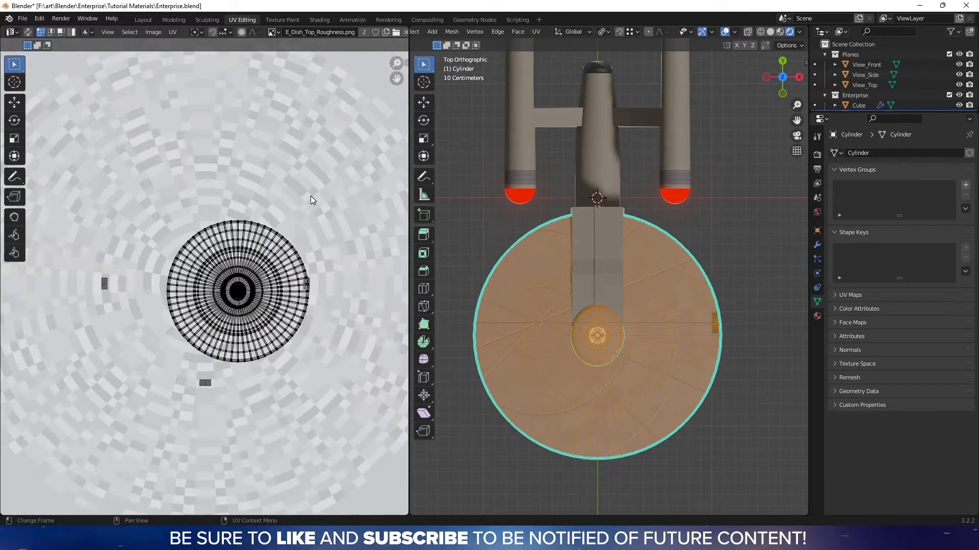
scroll(310, 196, "up", 1)
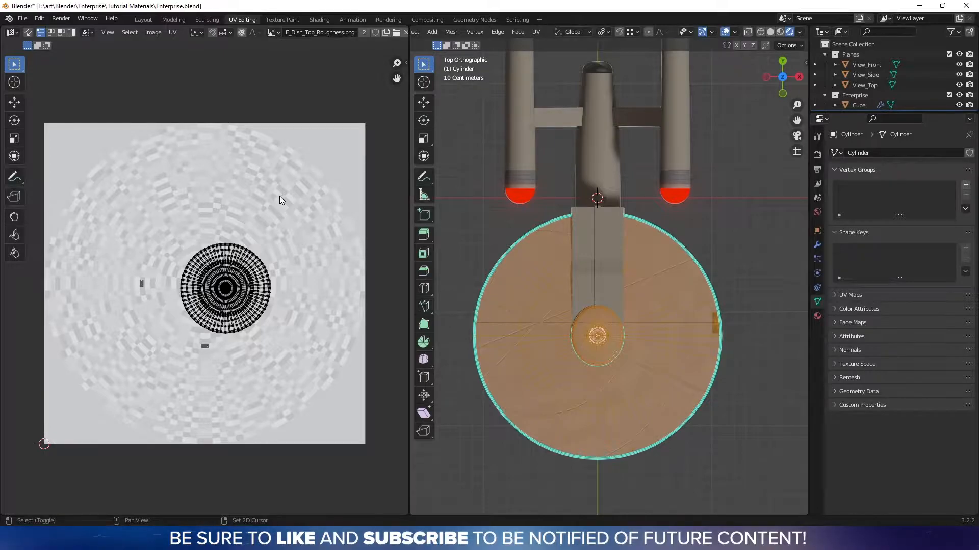
middle_click_drag(194, 245, 214, 254)
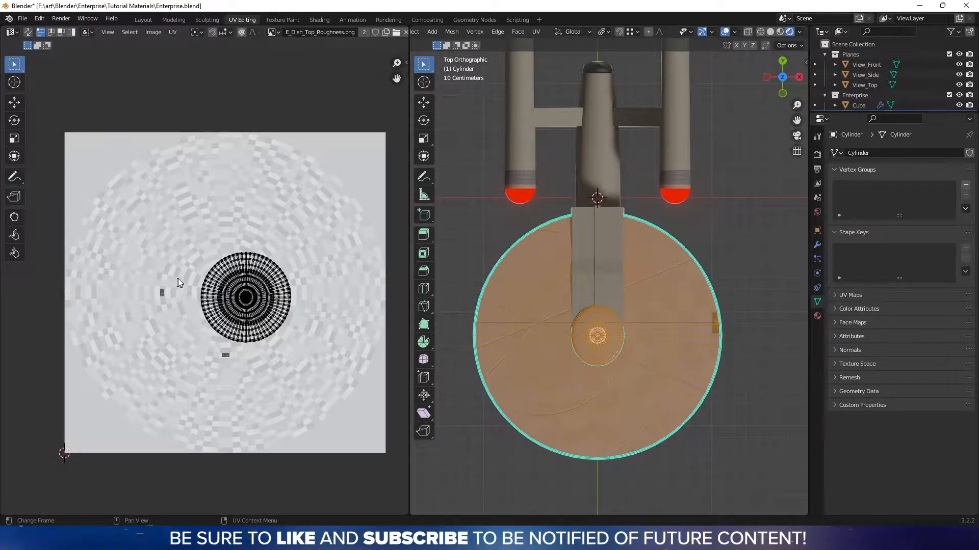
scroll(183, 347, "up", 4)
scroll(212, 359, "down", 4)
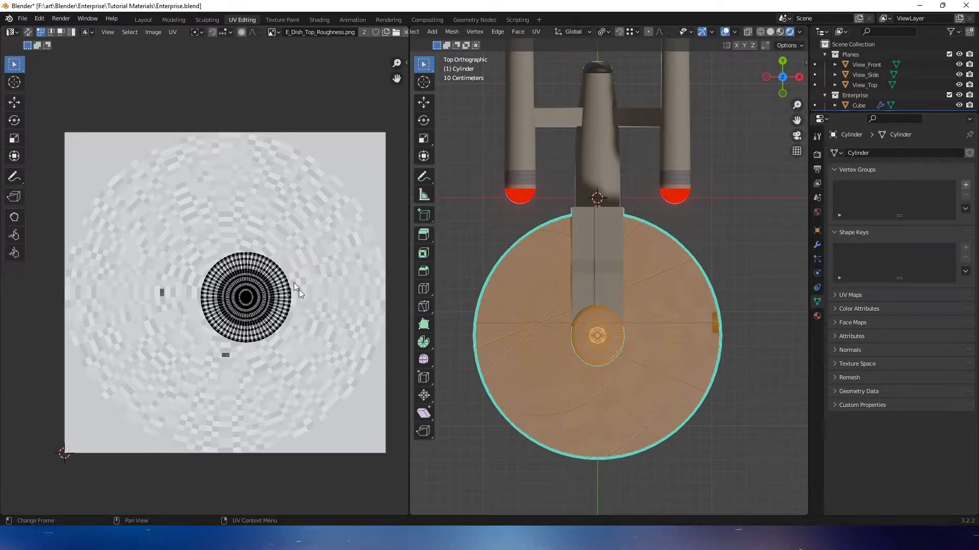
Select the saucer's entire UV layout and switch UV selection to face mode.
left_click_drag(141, 207, 322, 384)
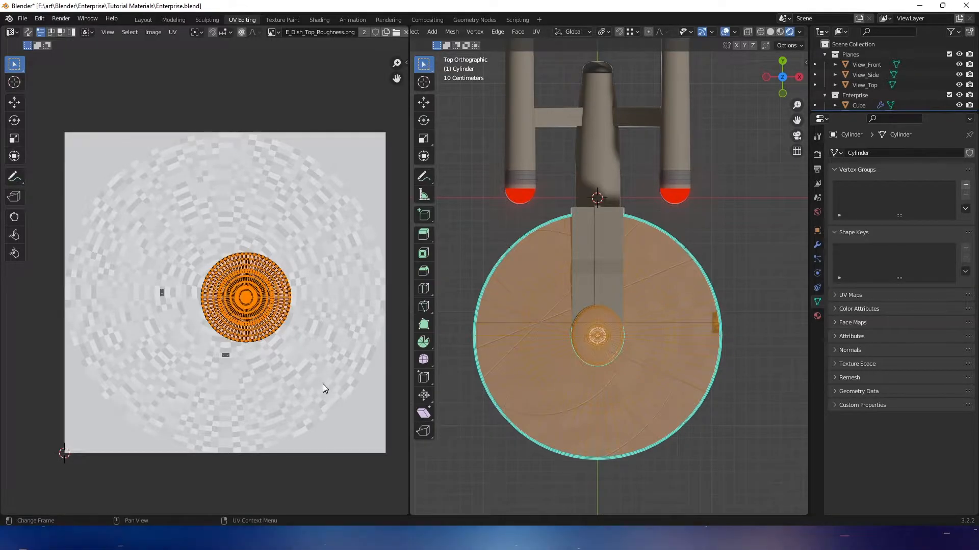
key("3")
scroll(288, 313, "up", 1)
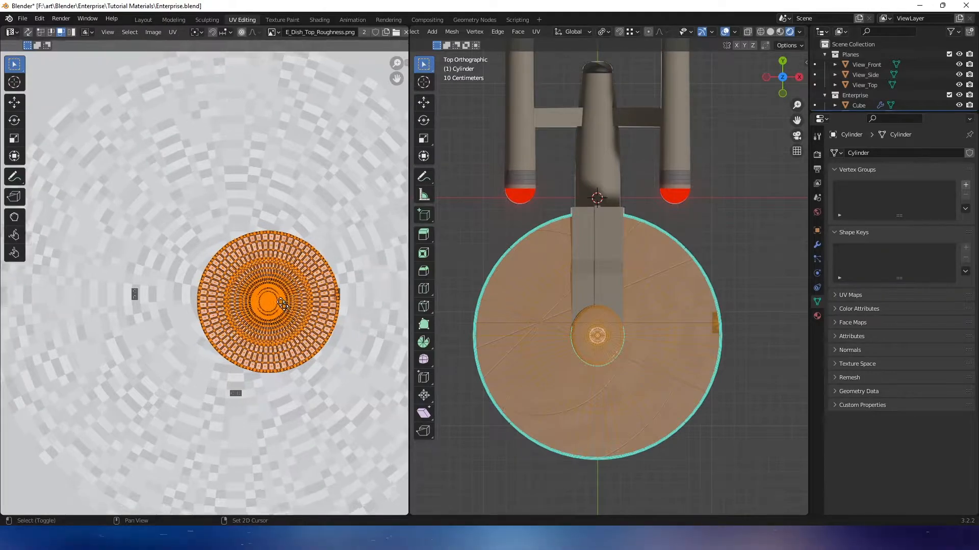
middle_click_drag(289, 316, 261, 289)
key("Home")
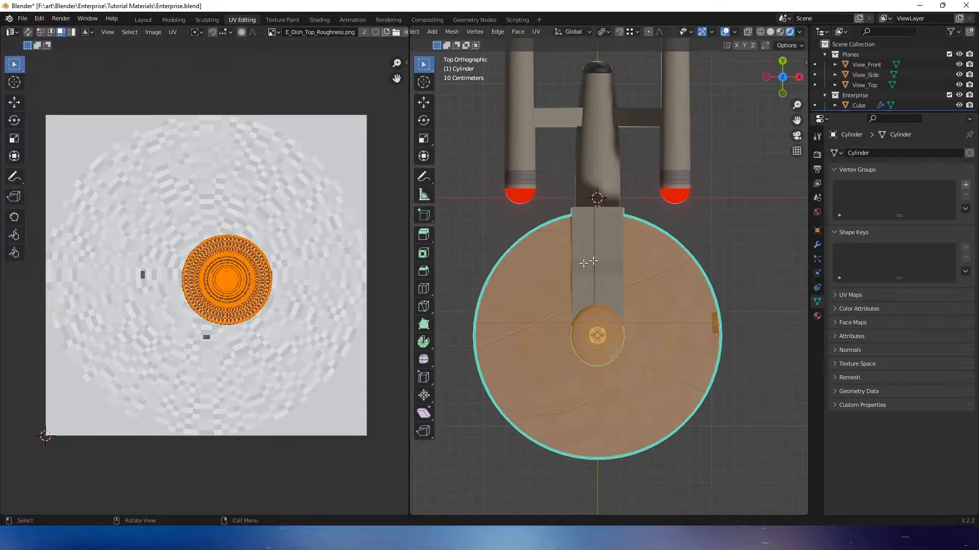
scroll(243, 275, "up", 2)
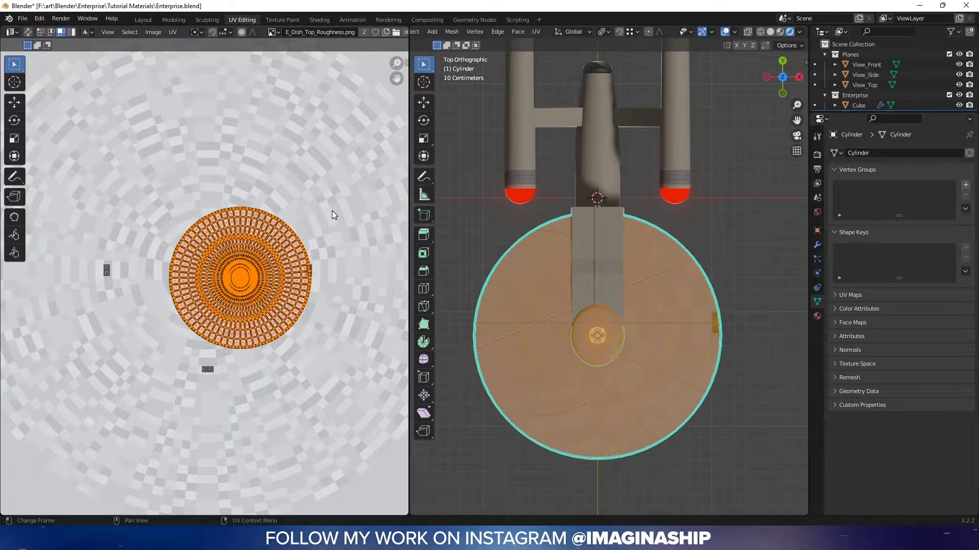
Shrink the saucer UVs and centre them on the texture's ring pattern, moving them about -0.06 in X and 0.01 in Y.
key("s")
left_click(273, 250)
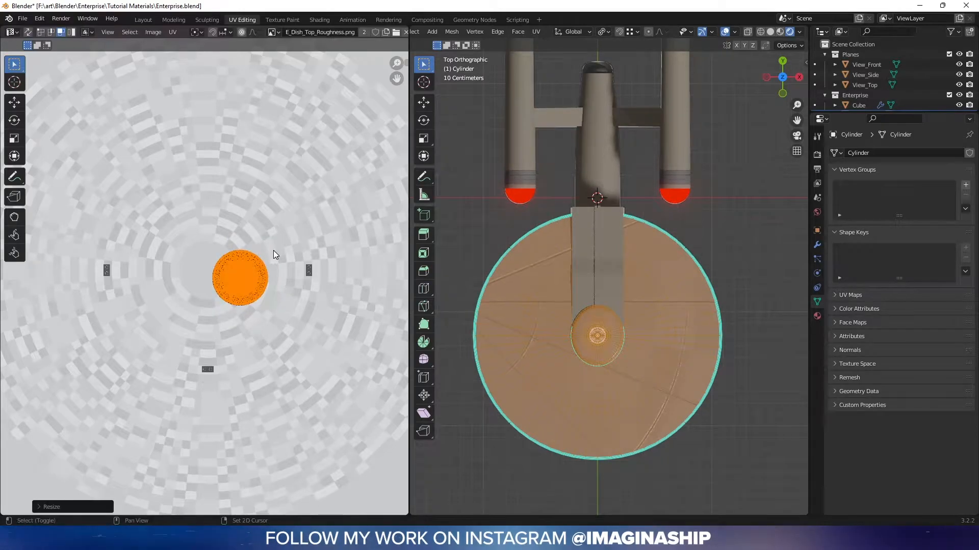
scroll(273, 250, "up", 5)
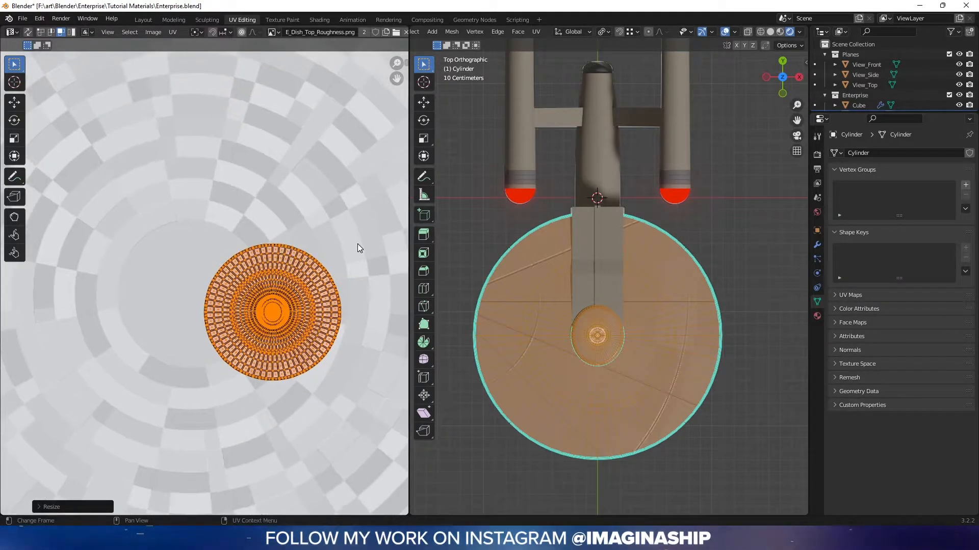
key("g")
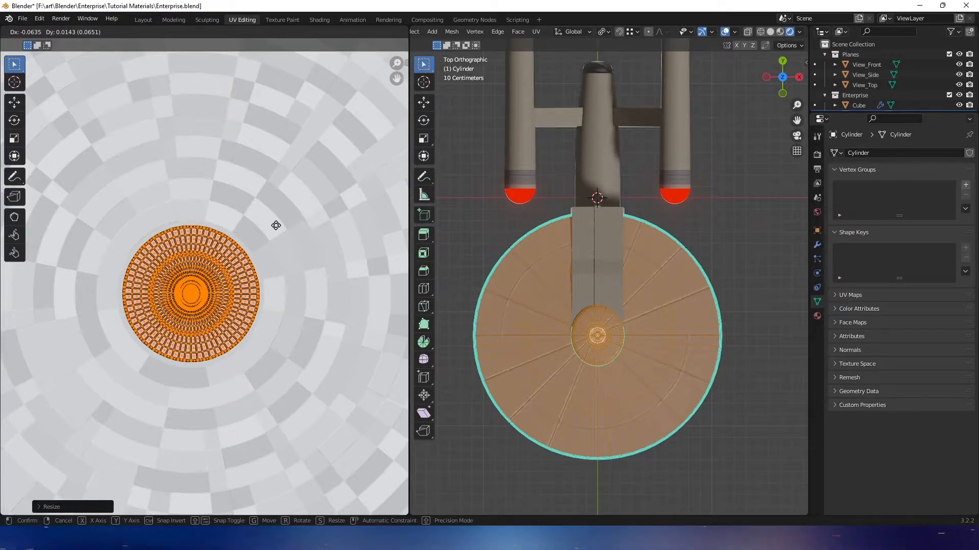
left_click(276, 228)
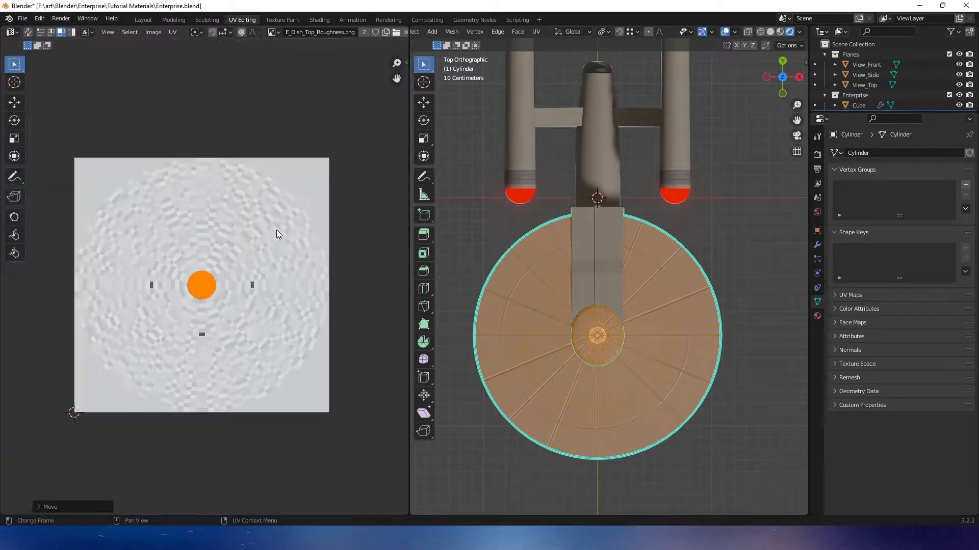
Scale the centred saucer UVs up by about 9.32 so their outer edge matches the texture's circular paneling.
key("s")
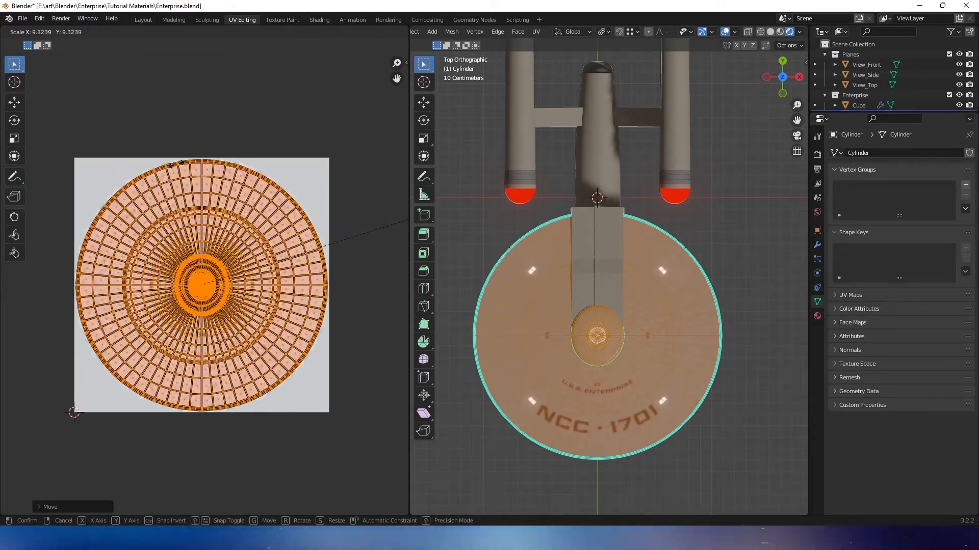
left_click(403, 222)
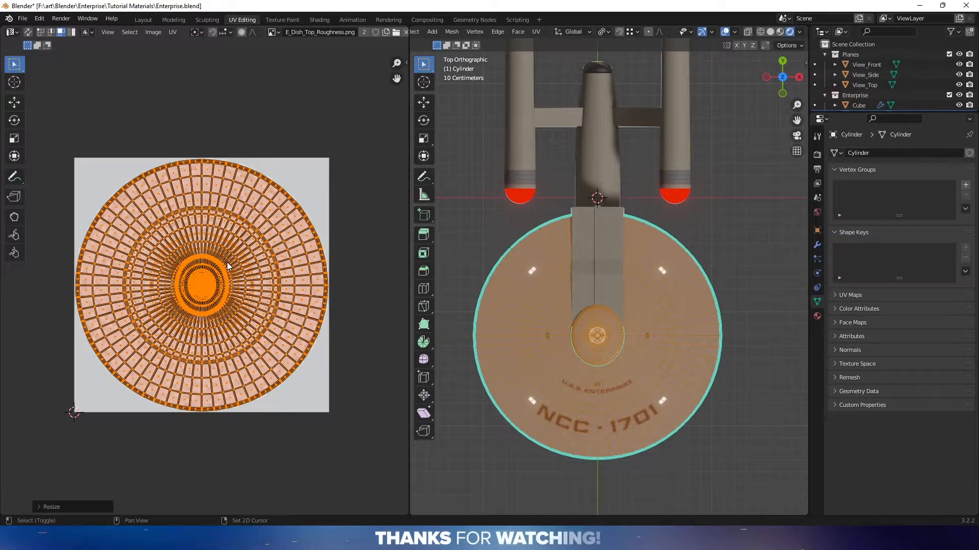
scroll(224, 265, "up", 3)
middle_click_drag(223, 296, 203, 247)
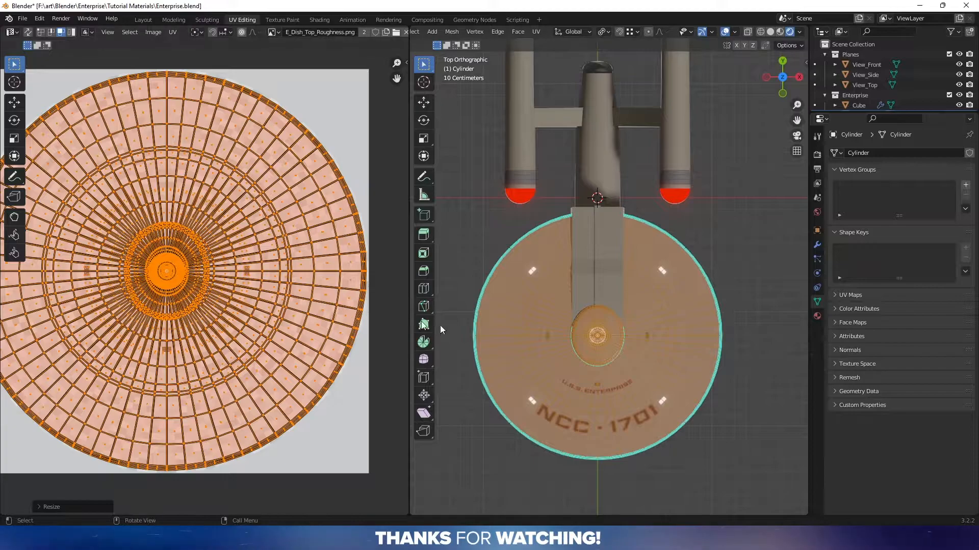
Examine the mapped lettering, lights and paneling on the saucer top in Object Mode.
key("Tab")
middle_click_drag(568, 350, 537, 349)
scroll(508, 299, "up", 3)
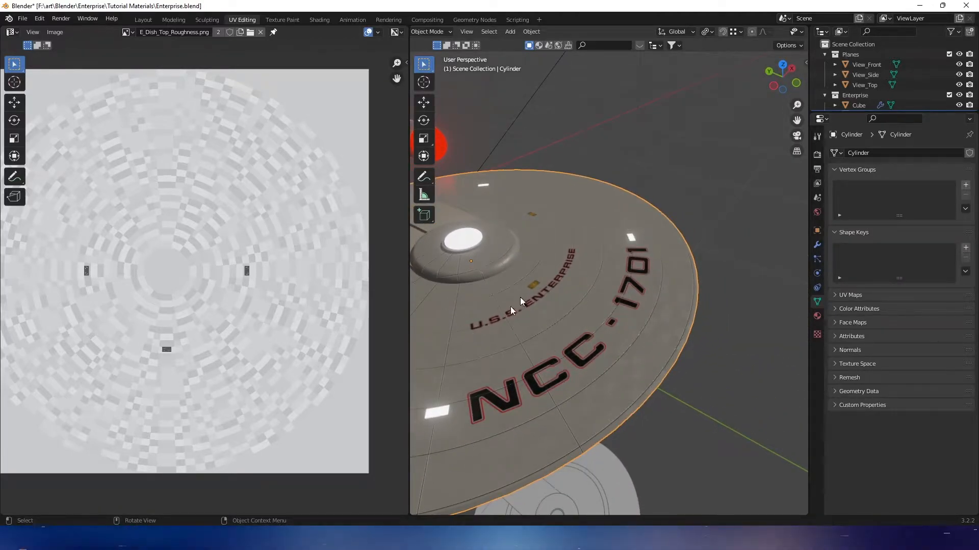
middle_click_drag(518, 319, 576, 285)
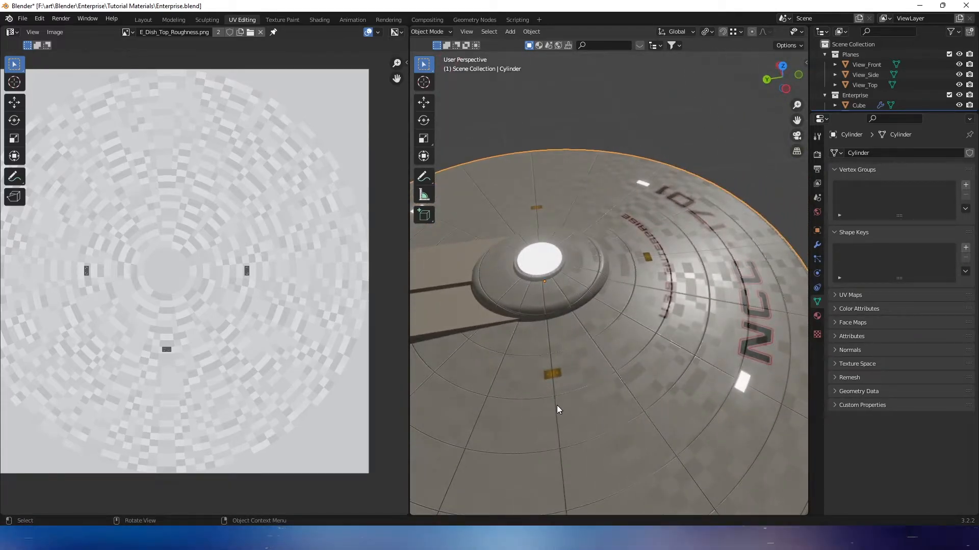
middle_click_drag(618, 223, 609, 282)
In Edit Mode, select all face loops of the raised bridge section from its outer rim up to the white dome.
key("Tab")
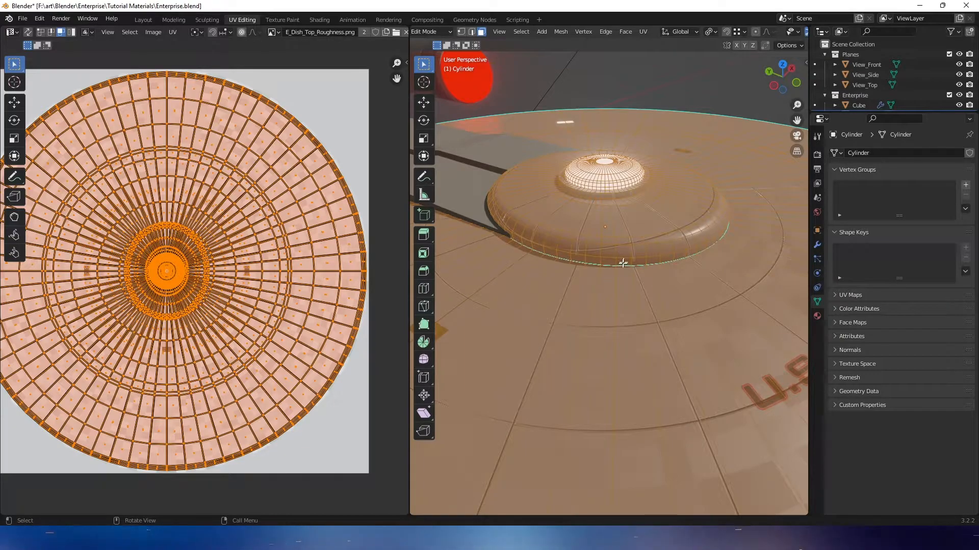
left_click_drag(630, 259, 616, 266)
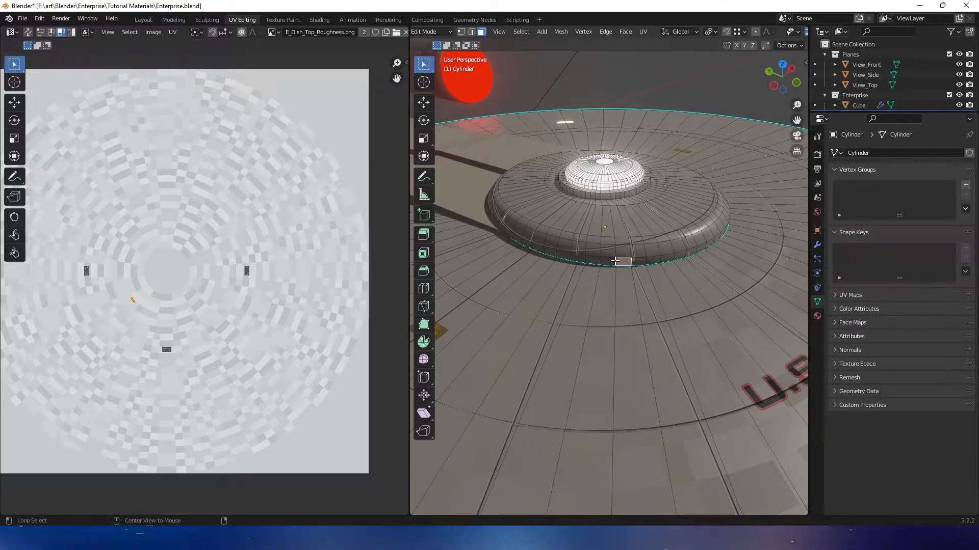
left_click(615, 260, "alt")
left_click(616, 244, "alt+shift")
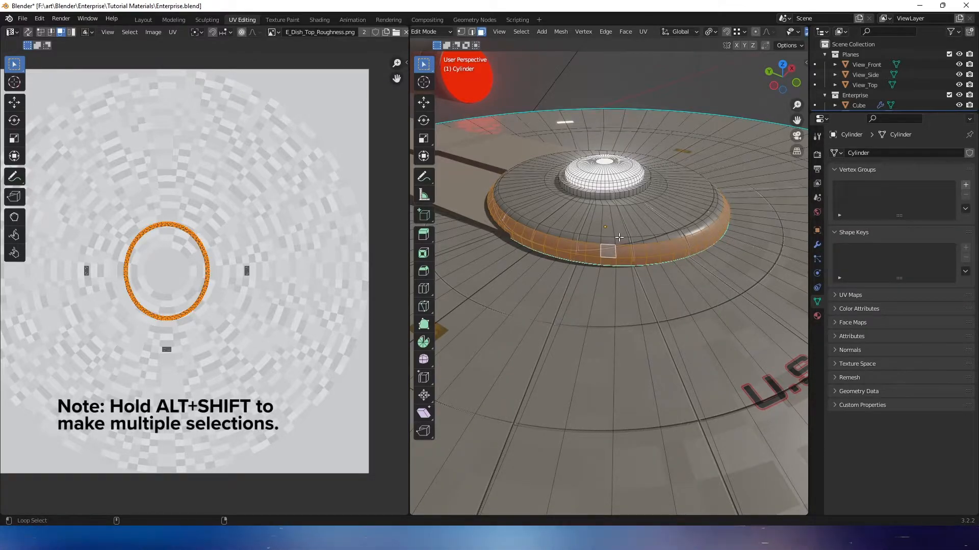
left_click(612, 222, "alt+shift")
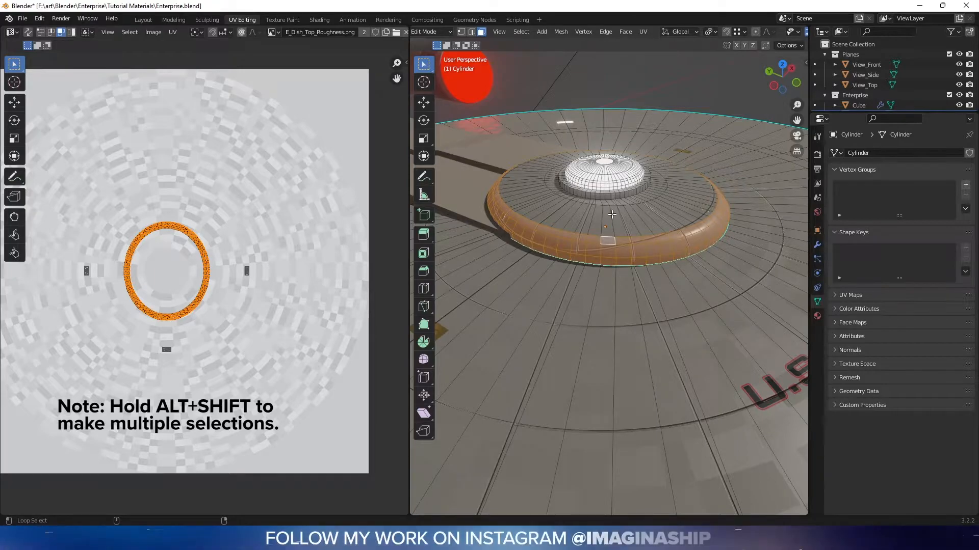
left_click(607, 204, "alt+shift")
left_click(606, 200, "alt+shift")
middle_click_drag(607, 201, 676, 155)
scroll(584, 214, "up", 2)
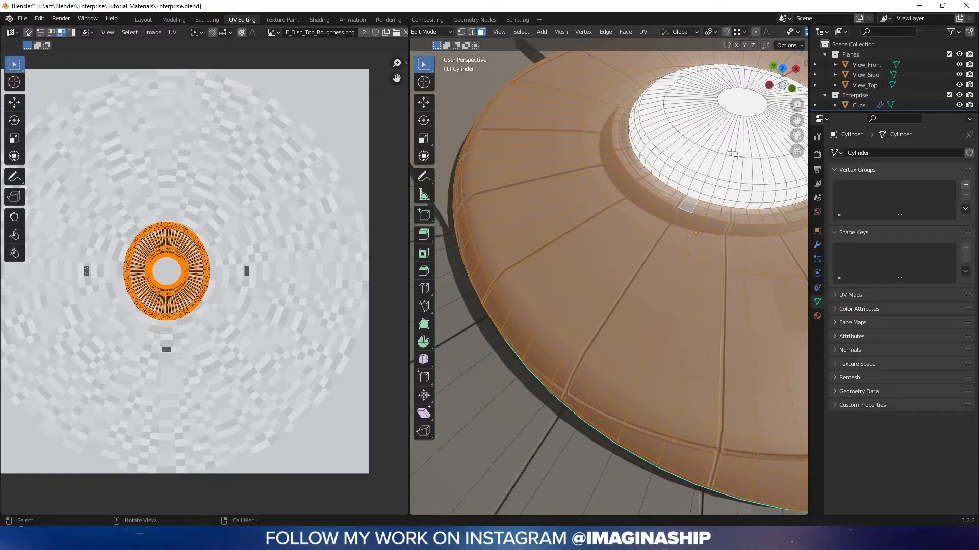
scroll(579, 317, "down", 5)
middle_click_drag(580, 317, 624, 284)
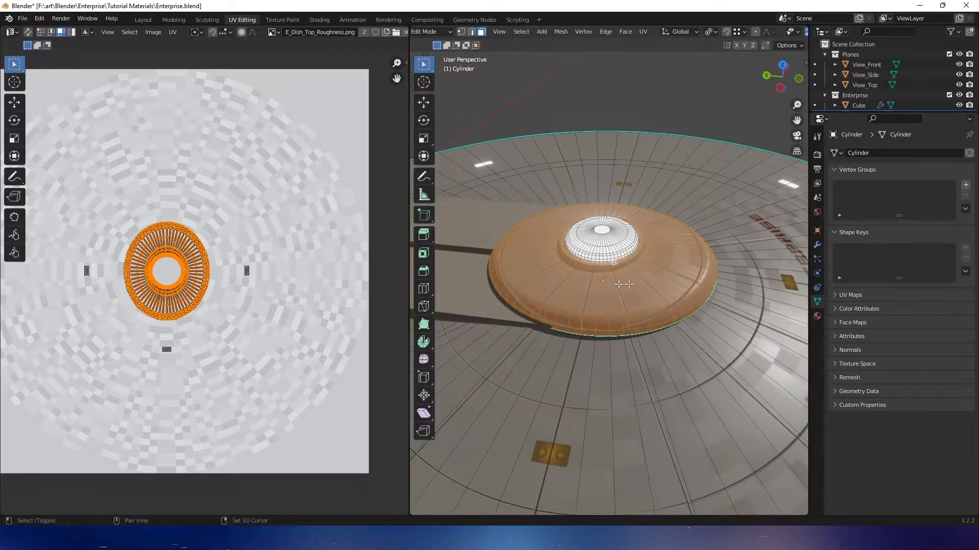
Add a third material slot with E_Saucer_Bridge and assign it to the selected bridge faces.
left_click(817, 316)
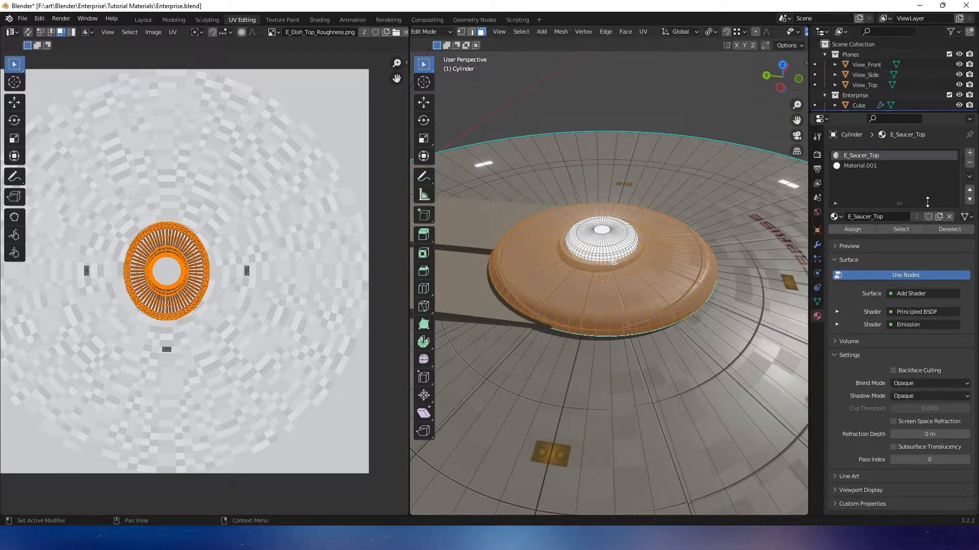
left_click(970, 153)
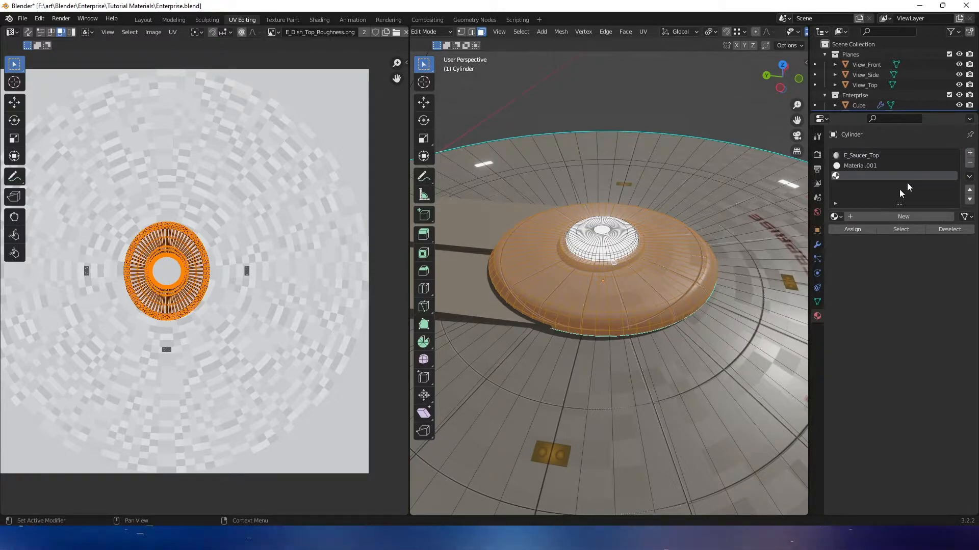
left_click(841, 215)
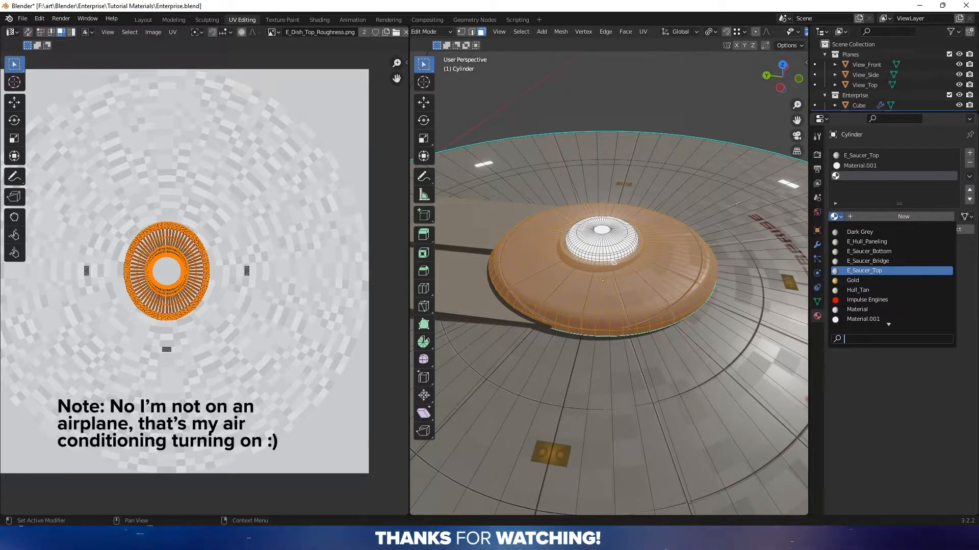
left_click(866, 261)
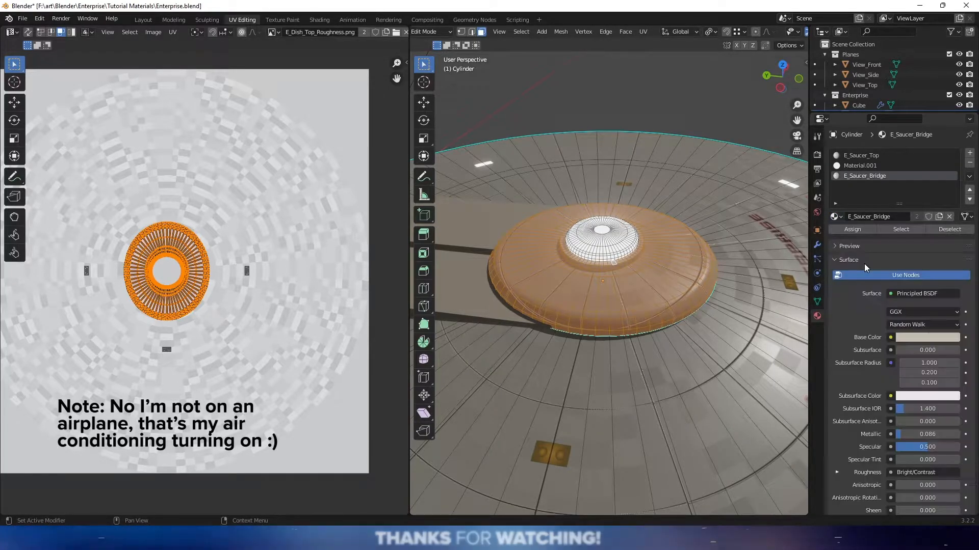
left_click(863, 228)
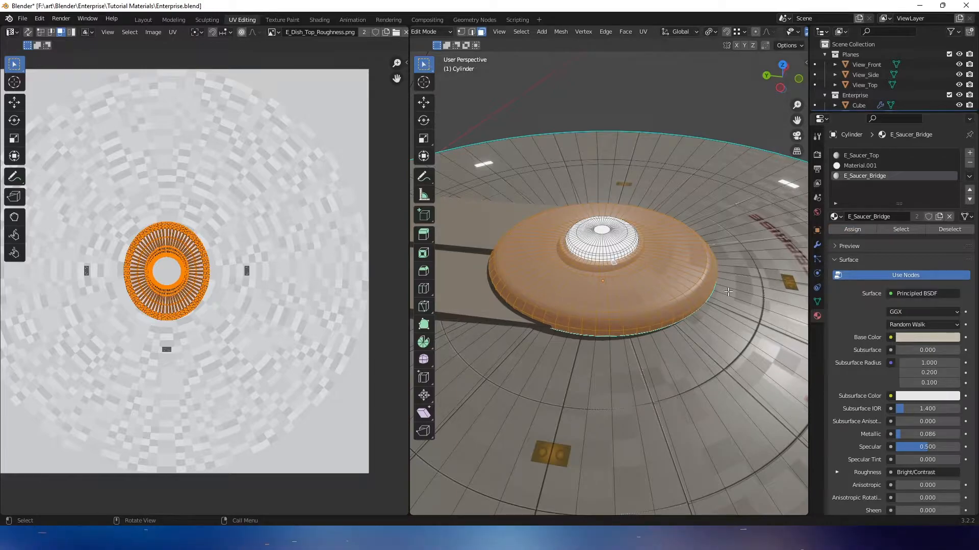
Switch the viewport to Material Preview in Object Mode and bring the saucer's underside into view.
key("Tab")
middle_click_drag(724, 302, 650, 304)
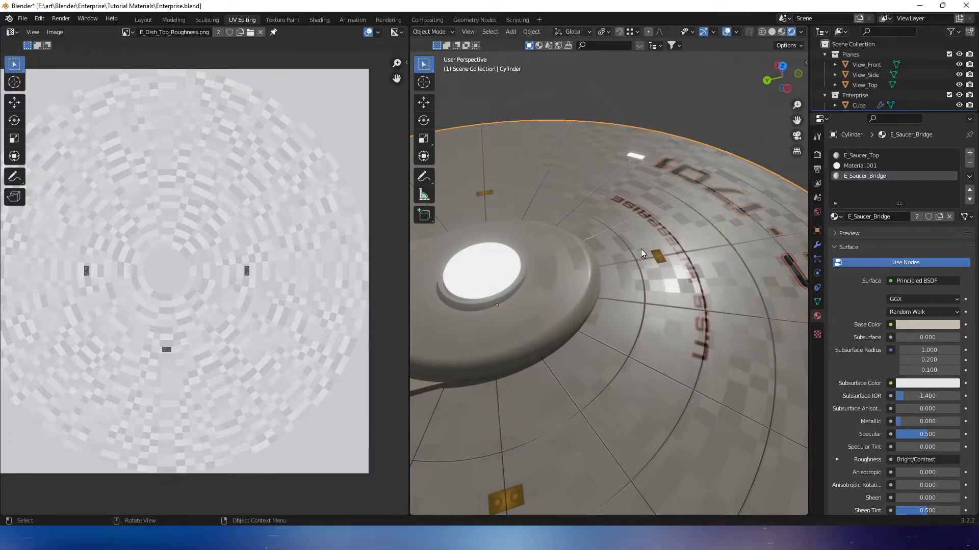
mouse_move(618, 298)
middle_mouse_down()
mouse_move(660, 301)
mouse_move(680, 331)
mouse_move(686, 325)
mouse_move(647, 324)
mouse_move(639, 359)
mouse_move(666, 387)
mouse_move(645, 365)
mouse_move(652, 417)
mouse_move(616, 347)
mouse_move(625, 339)
middle_mouse_up()
scroll(648, 323, "down", 6)
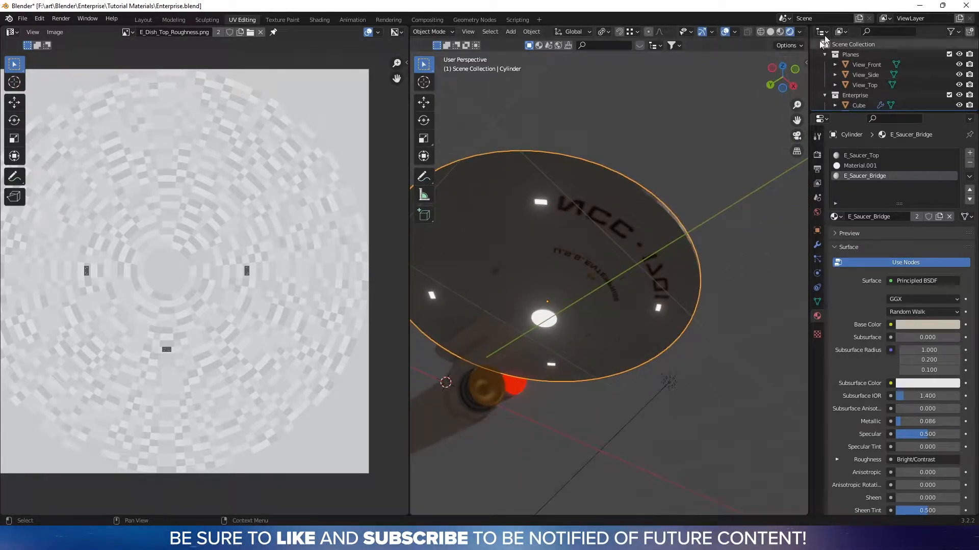
left_click(782, 33)
middle_click_drag(619, 252, 620, 279)
middle_click_drag(626, 239, 623, 238)
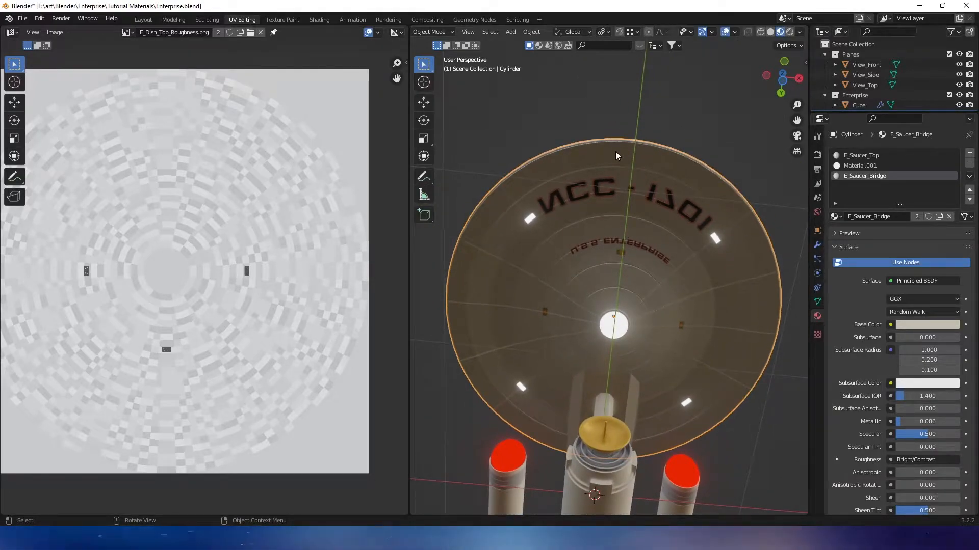
In Edit Mode, replace the bridge selection with the underside's face loops from the outer edge inward towards the lower dome.
key("Tab")
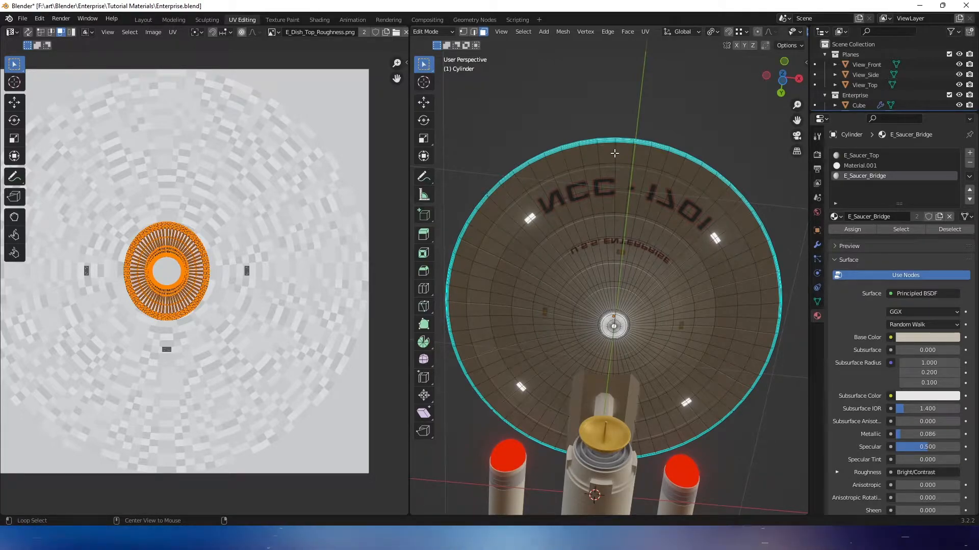
middle_click_drag(615, 153, 607, 274)
left_click(608, 274)
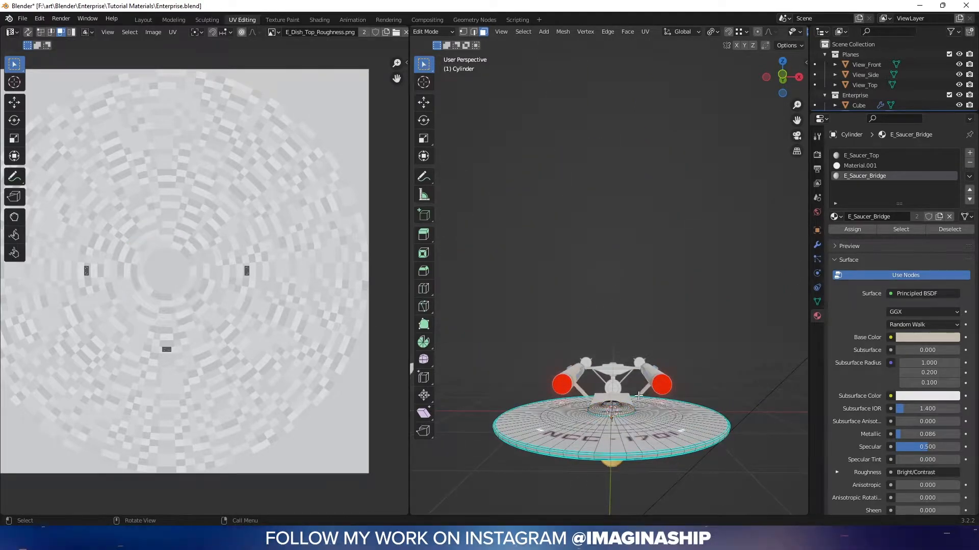
middle_click_drag(669, 397, 676, 302)
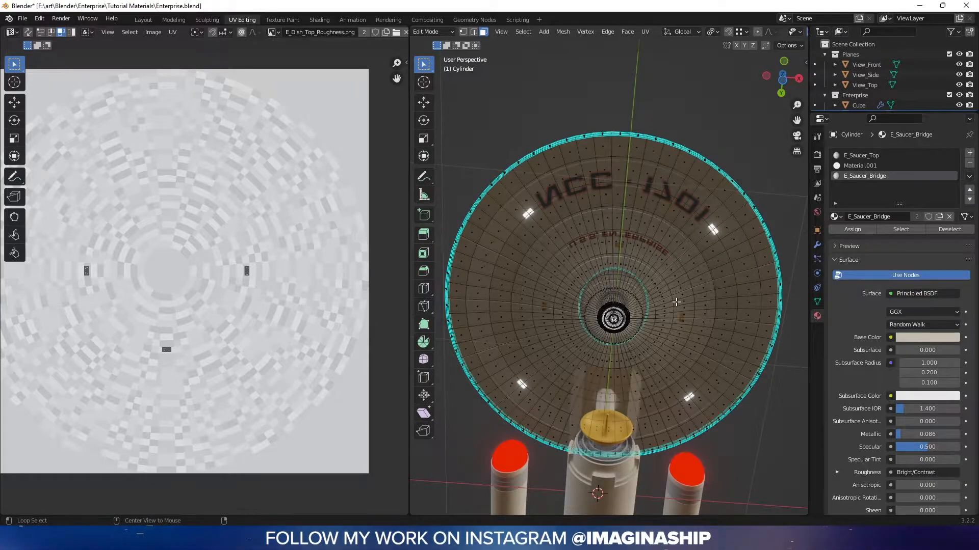
middle_click_drag(676, 302, 669, 328)
scroll(677, 280, "up", 3)
scroll(667, 345, "down", 2)
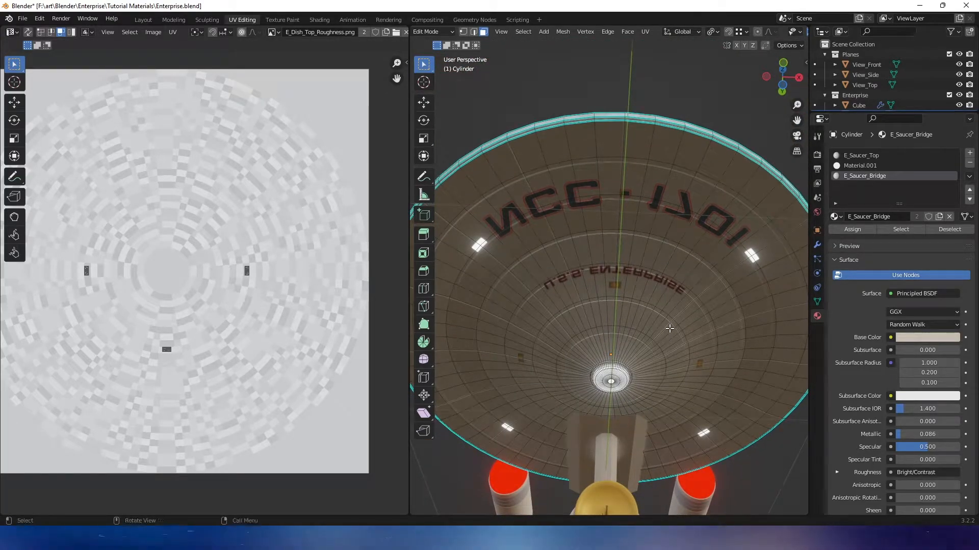
left_click(622, 153, "alt")
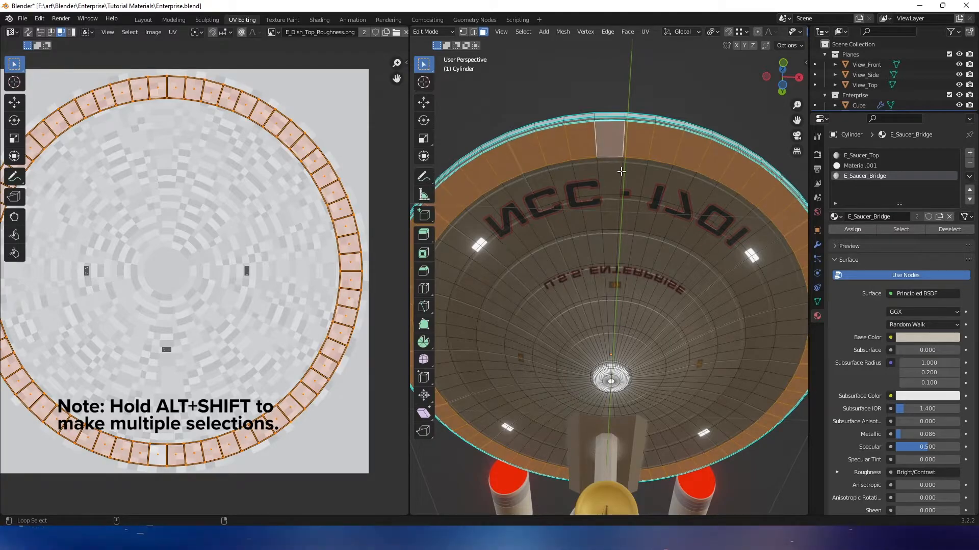
left_click(620, 219, "alt+shift")
left_click(618, 243, "alt+shift")
left_click(616, 286, "alt+shift")
left_click(615, 318, "alt+shift")
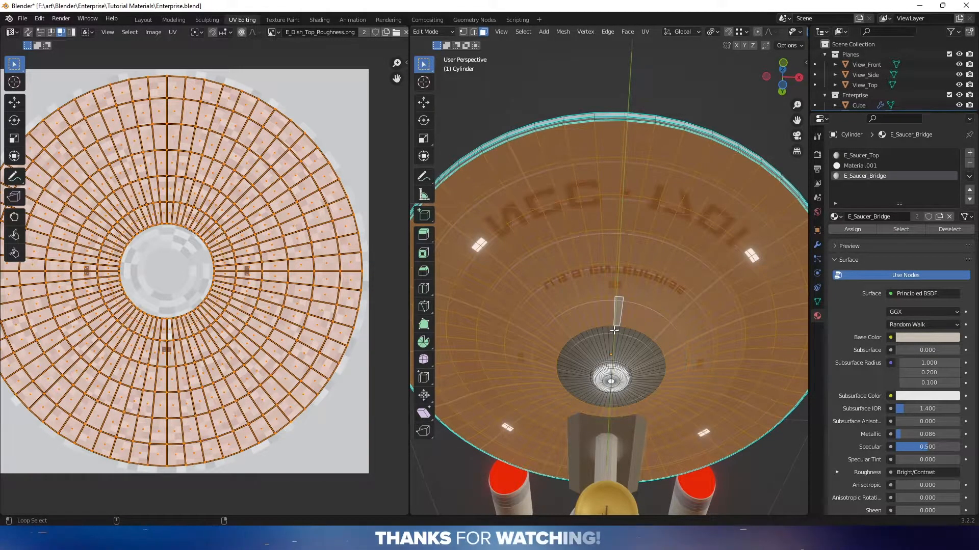
left_click(612, 337, "alt+shift")
Extend the underside selection with the narrow face loops bordering the white lower dome.
middle_click_drag(620, 357, 605, 223, "shift")
scroll(645, 272, "up", 6)
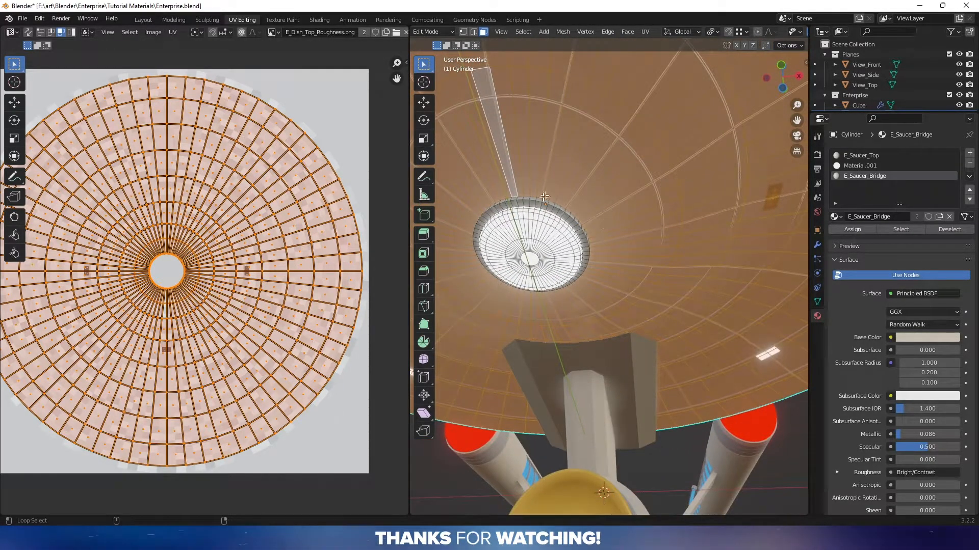
left_click(529, 200, "alt+shift")
left_click(529, 202, "alt+shift")
scroll(590, 206, "down", 4)
middle_click_drag(593, 218, 612, 235)
scroll(612, 235, "down", 3)
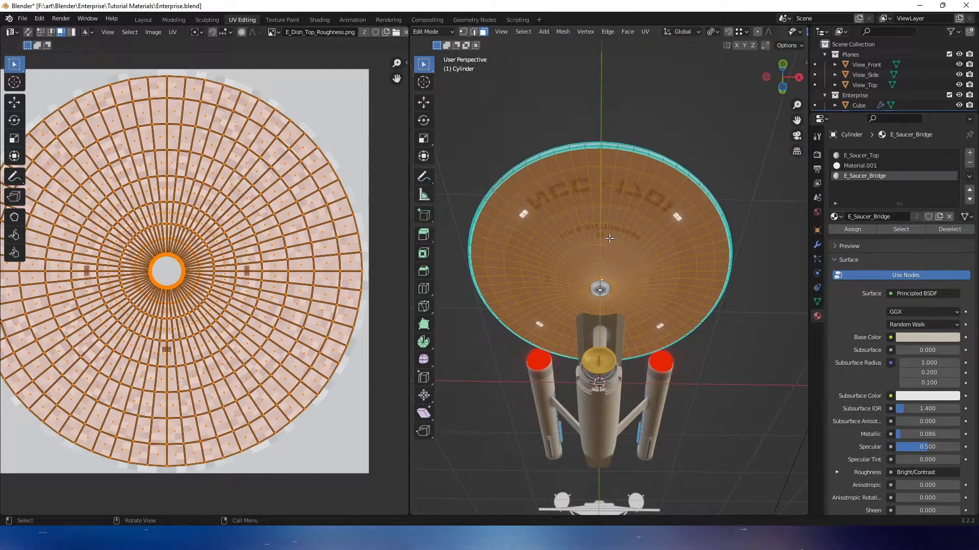
scroll(610, 230, "up", 1)
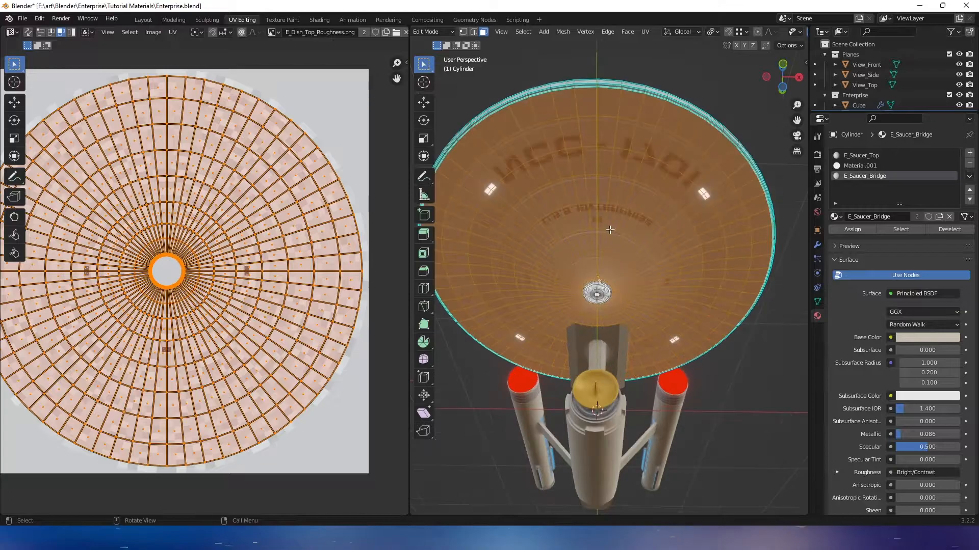
Add a fourth material slot with E_Saucer_Bottom and assign it to the selected underside faces.
left_click(971, 156)
left_click(836, 217)
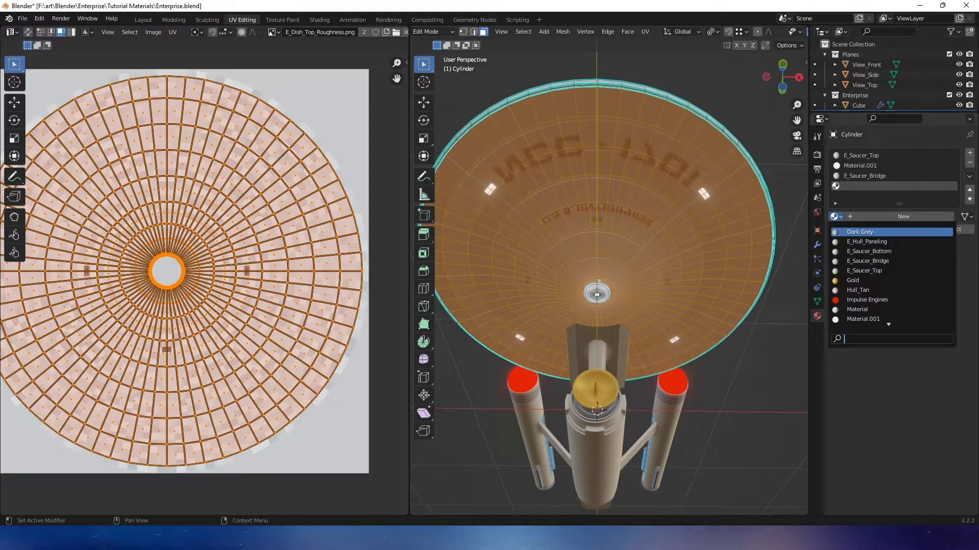
left_click(876, 252)
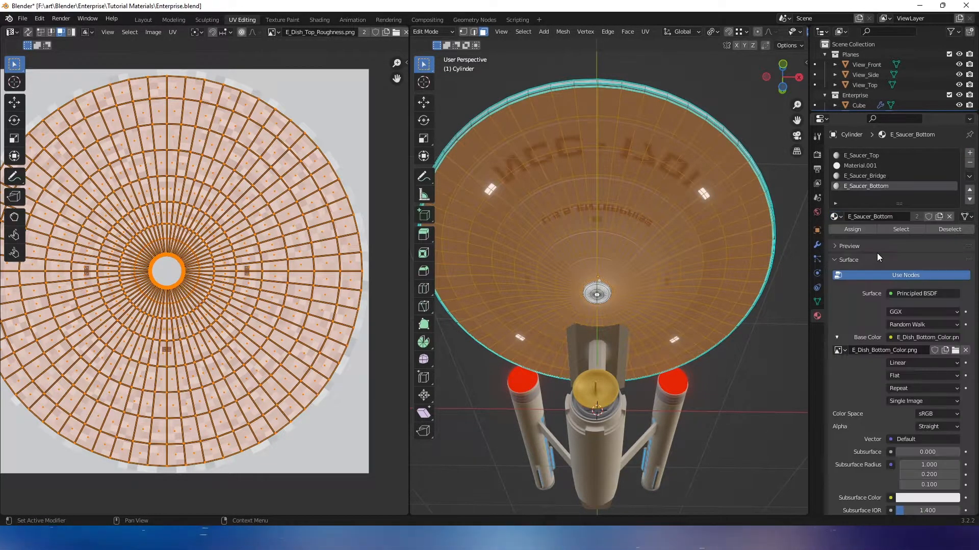
left_click(851, 230)
middle_click_drag(685, 263, 698, 271)
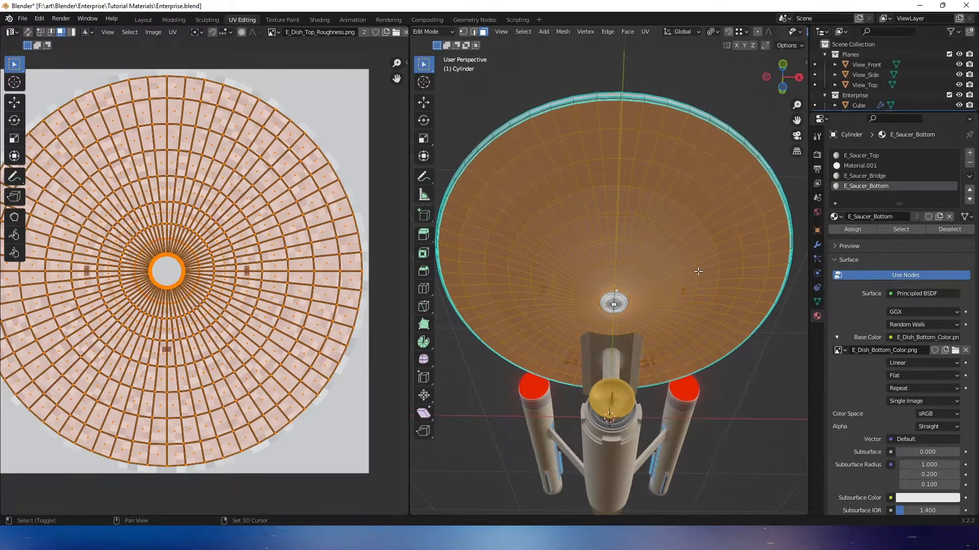
Rotate the underside's UVs 180 degrees and mirror them horizontally so the NCC-1701 lettering reads correctly at the front.
middle_click_drag(555, 270, 546, 179)
middle_click_drag(229, 211, 246, 209)
scroll(149, 131, "down", 1)
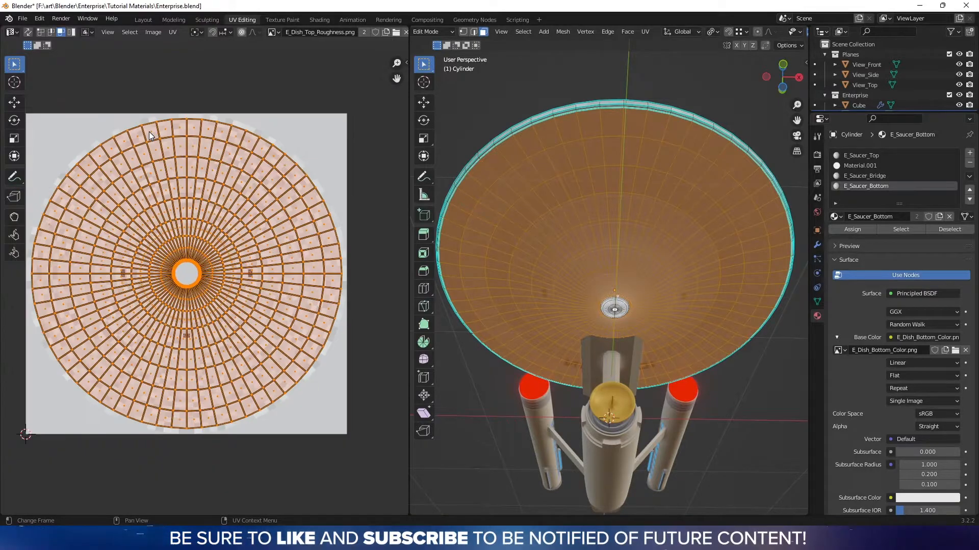
key("r")
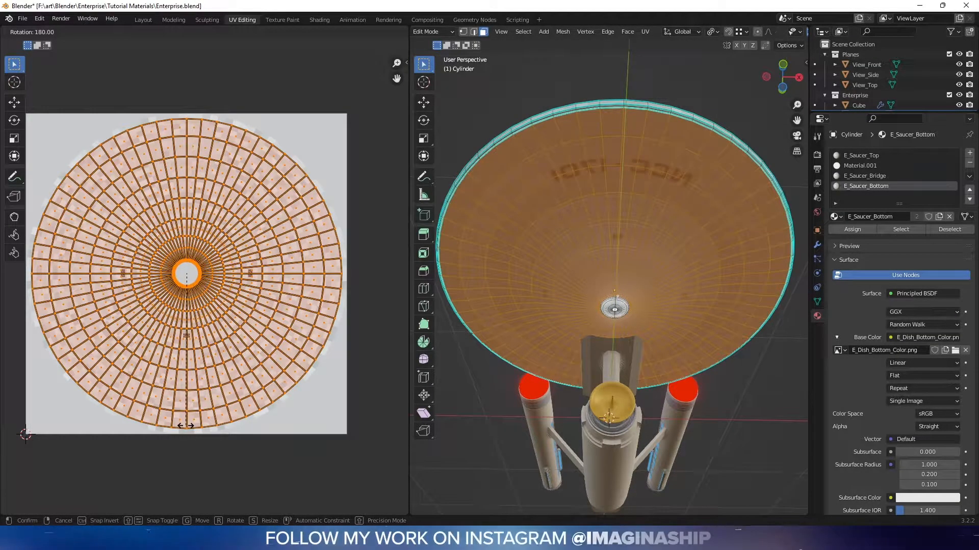
left_click(185, 427)
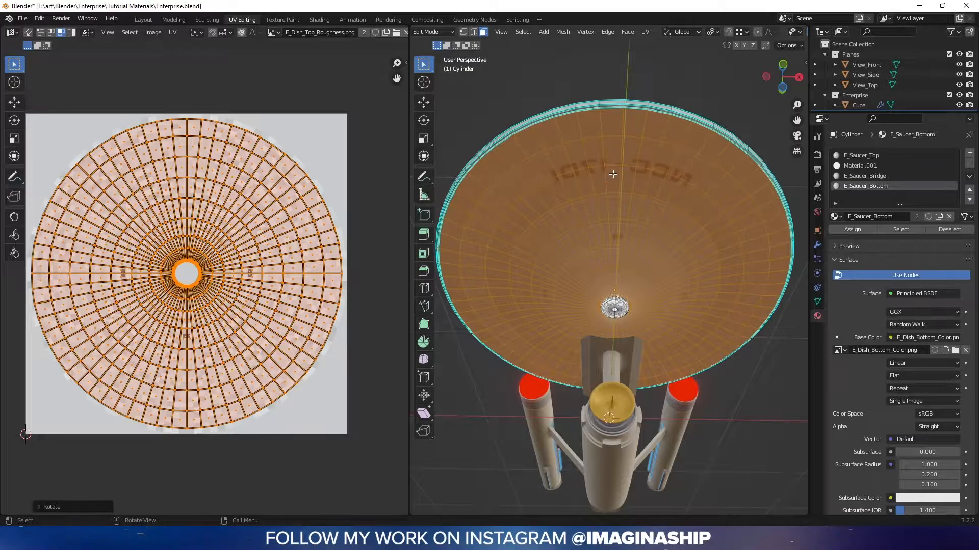
right_click(194, 216)
left_click(174, 277)
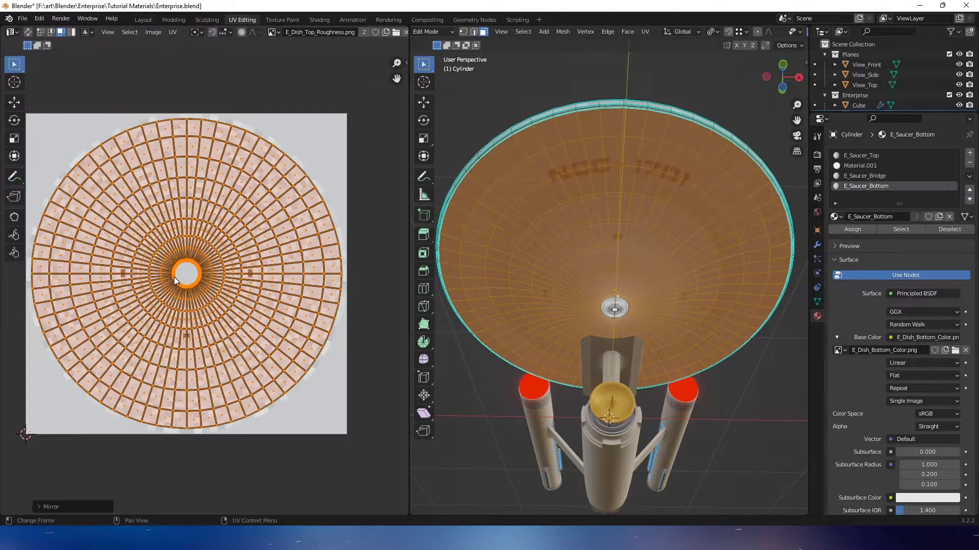
Select the two narrow face loops around the lower dome and assign the existing E_Saucer_Bridge material to them.
key("Tab")
middle_click_drag(619, 198, 616, 246)
scroll(618, 224, "up", 4)
scroll(618, 225, "down", 3)
scroll(618, 230, "up", 3)
scroll(616, 244, "up", 3)
key("Tab")
middle_click_drag(616, 159, 617, 176)
left_click(614, 176)
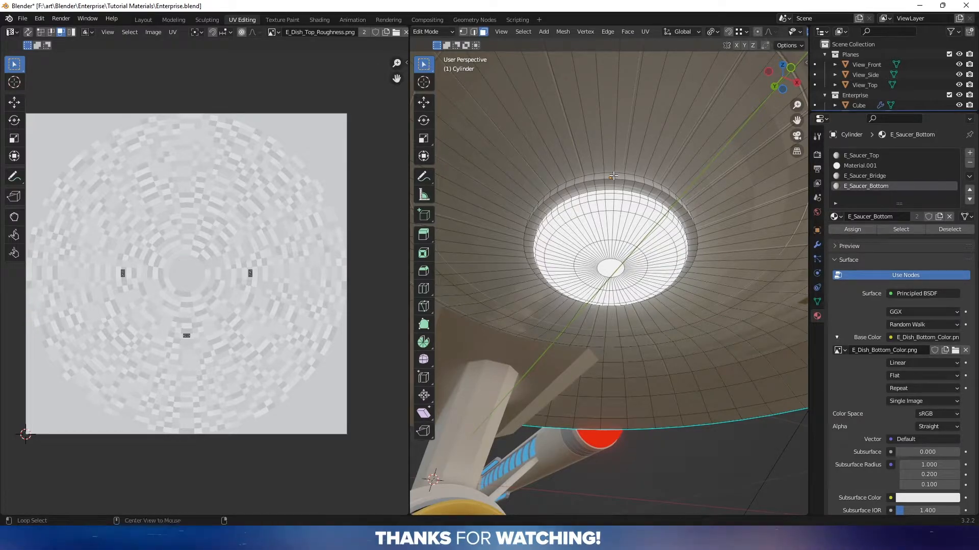
left_click(613, 176, "alt")
left_click(614, 182, "alt+shift")
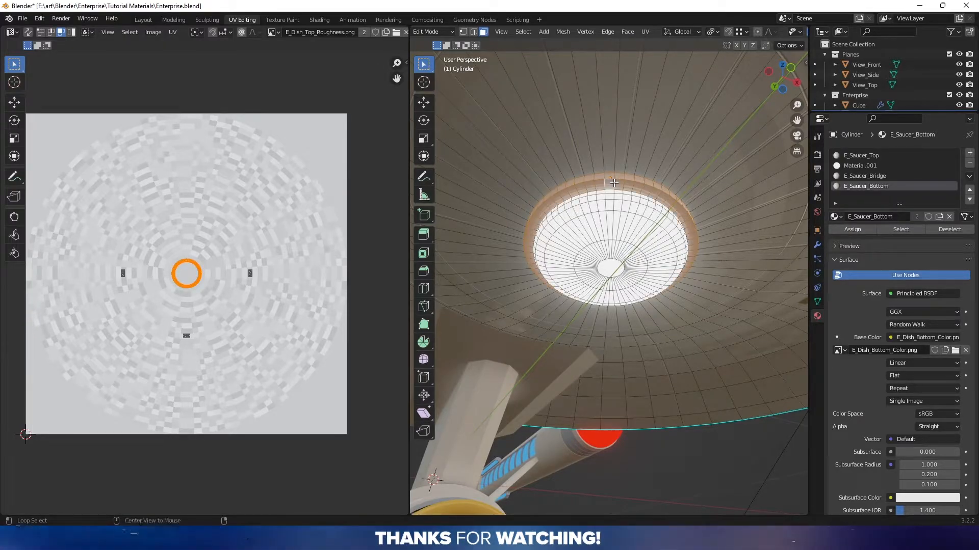
left_click(864, 176)
left_click(852, 230)
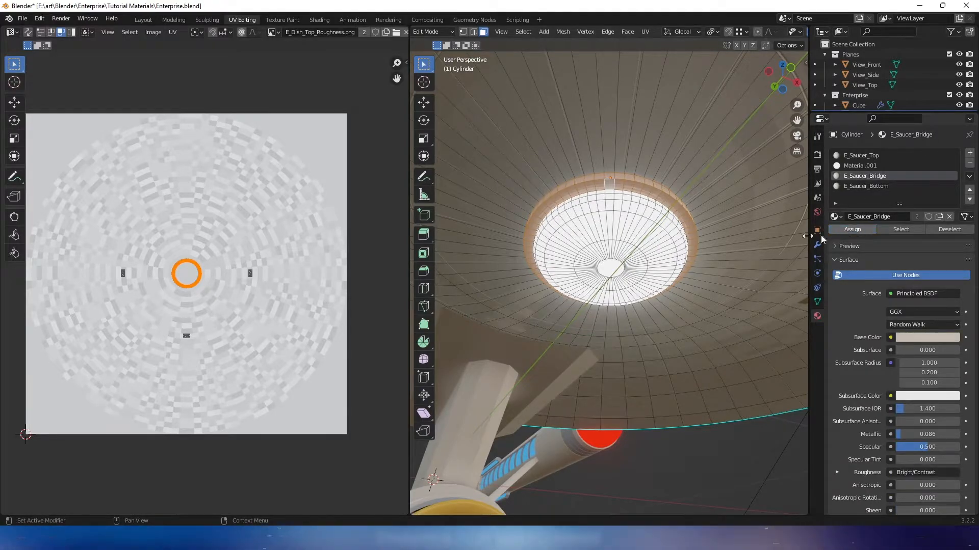
In Edit Mode, clear the dome ring selection and select the face loops of the saucer's outer rim.
key("Tab")
scroll(714, 246, "down", 10)
middle_click_drag(706, 246, 710, 249)
scroll(710, 249, "up", 10)
middle_click_drag(640, 229, 652, 193)
middle_click_drag(620, 242, 614, 234)
scroll(614, 244, "up", 2)
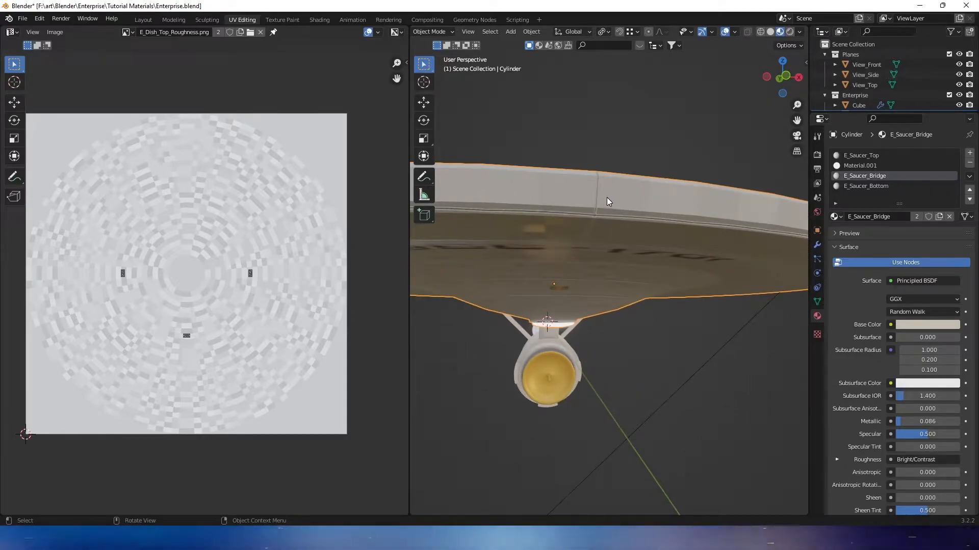
key("Tab")
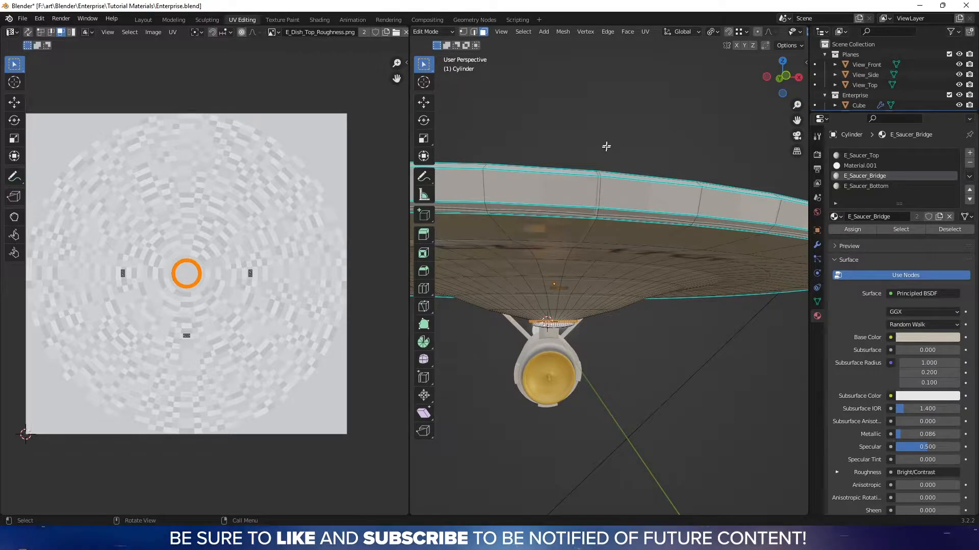
left_click(609, 132)
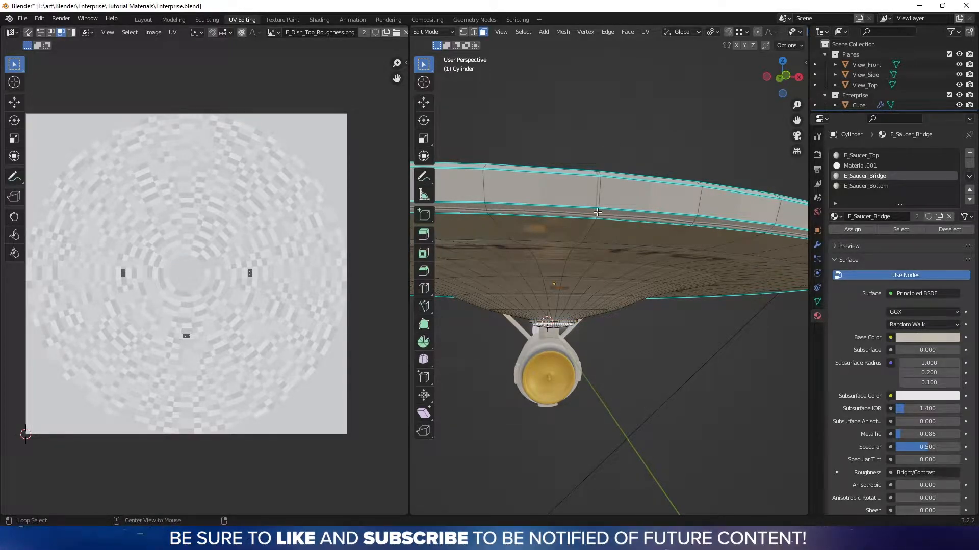
left_click(598, 213, "alt")
left_click(601, 197, "alt")
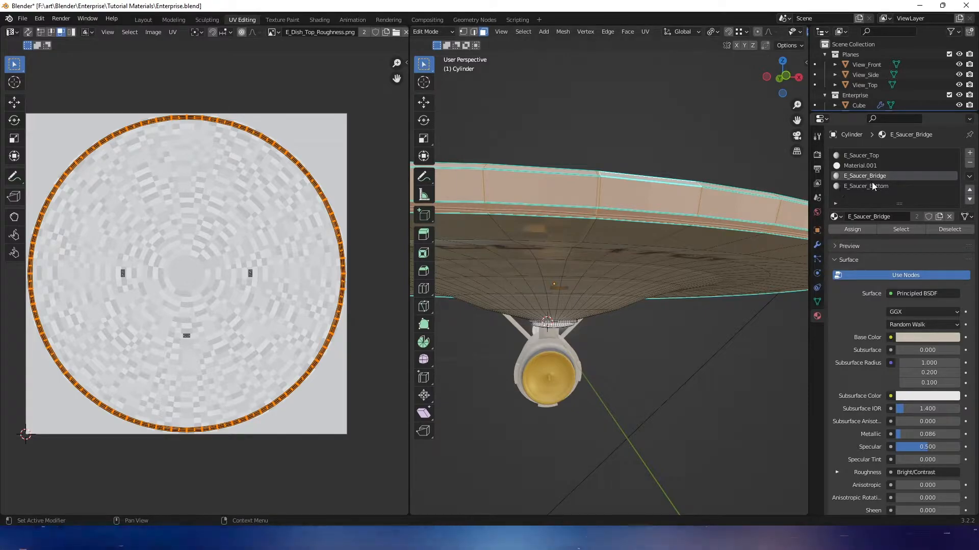
Add a fifth material slot with E_Hull_Paneling for the selected rim faces.
left_click(970, 153)
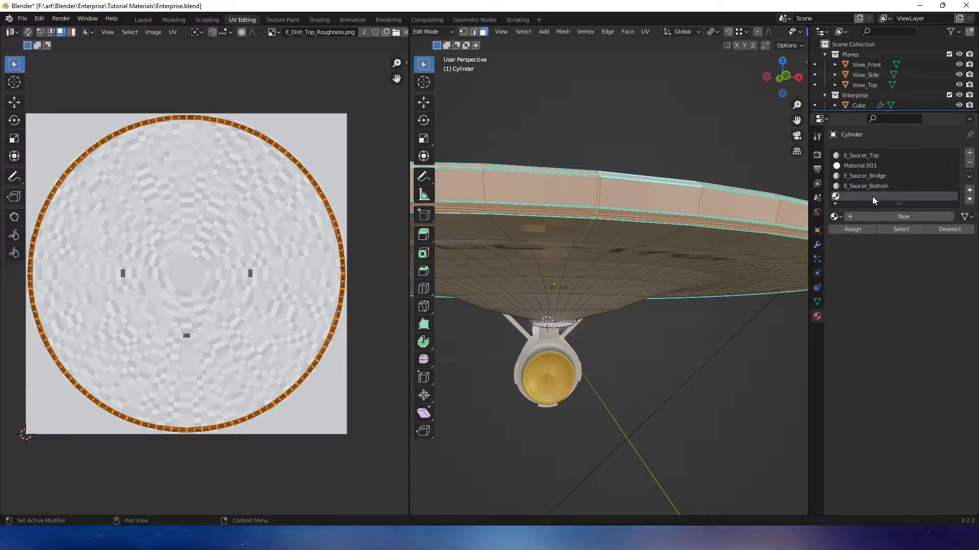
left_click(839, 217)
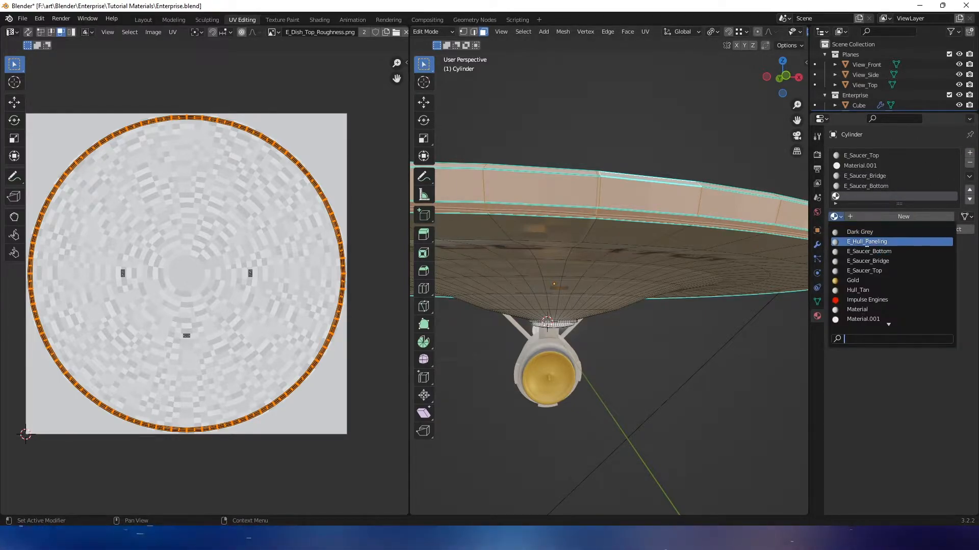
left_click(867, 241)
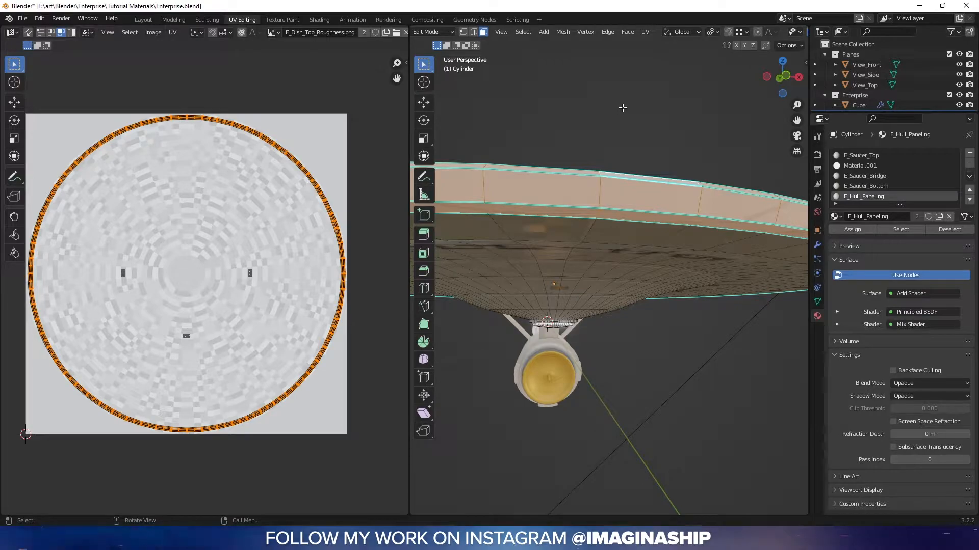
In Object Mode, select the impulse engine housing at the saucer's rear and hide it to expose the rim behind it.
middle_click_drag(618, 149, 706, 151)
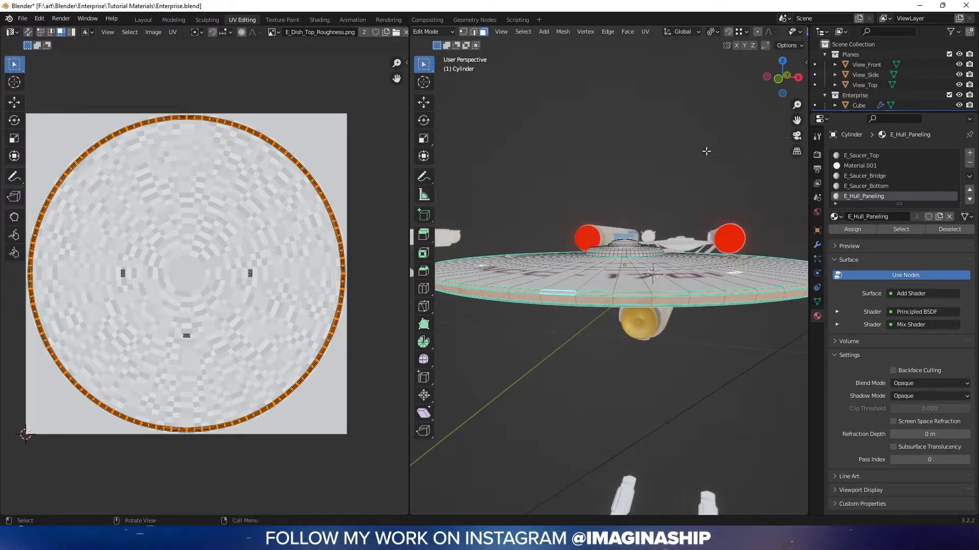
scroll(545, 307, "down", 2)
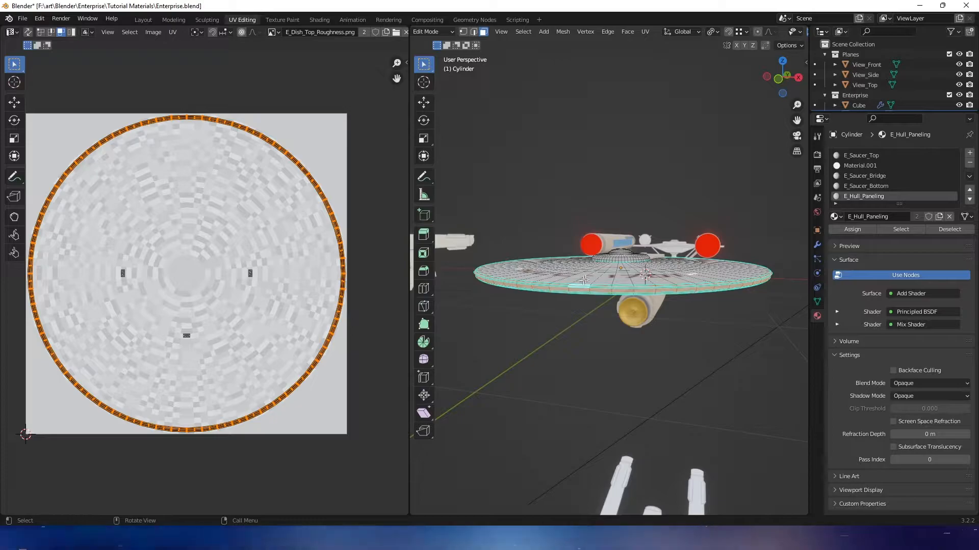
middle_click_drag(661, 260, 581, 275)
scroll(580, 275, "up", 5)
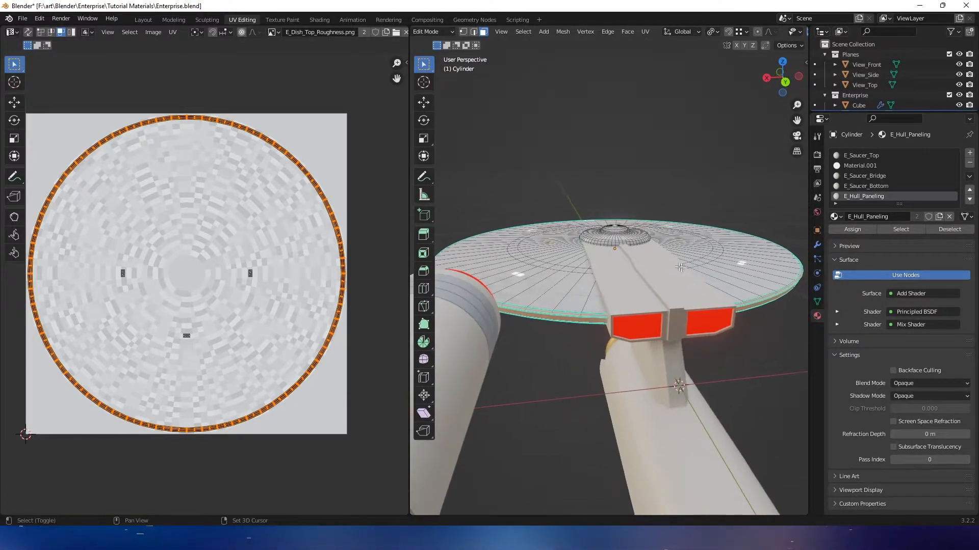
scroll(674, 255, "up", 3)
middle_click_drag(675, 249, 654, 276, "shift")
scroll(668, 276, "down", 1)
key("Tab")
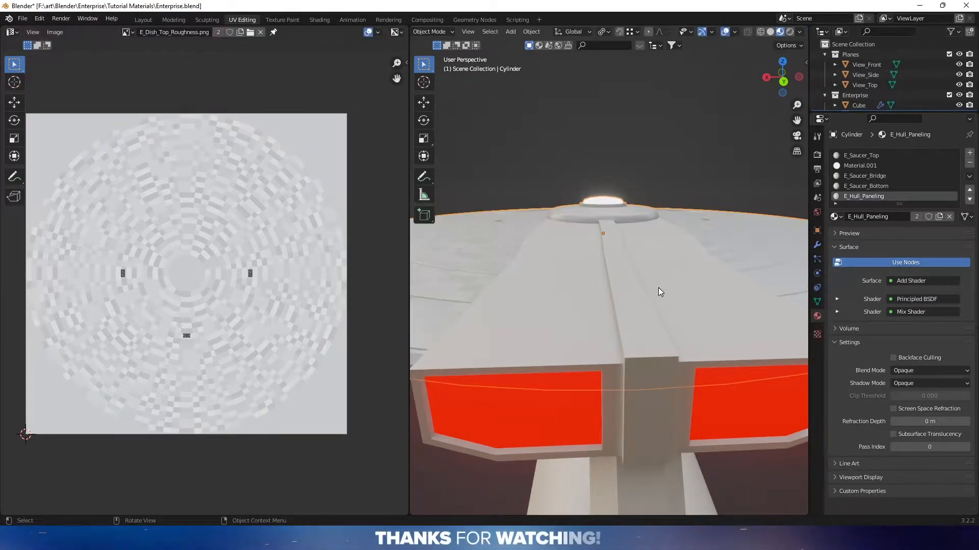
left_click(678, 316)
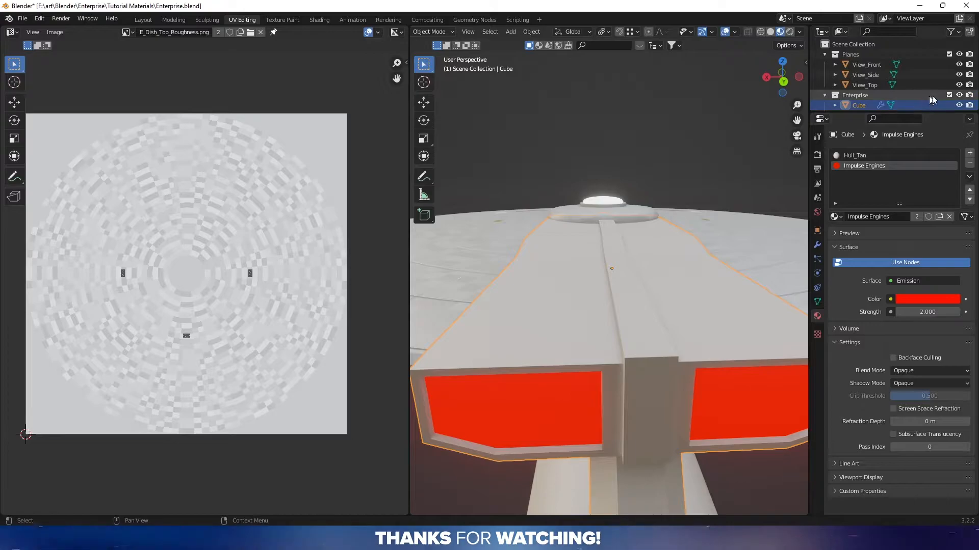
left_click(958, 106)
middle_click_drag(698, 320, 696, 299)
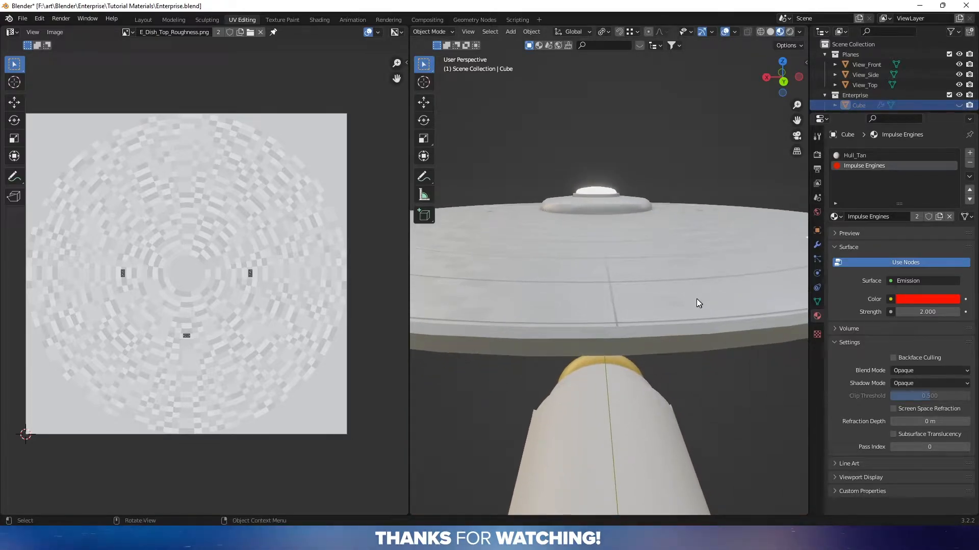
In Edit Mode on the saucer, clear the face selection and mark the short vertical edges across the rear of the rim as a seam.
left_click(613, 328)
key("Tab")
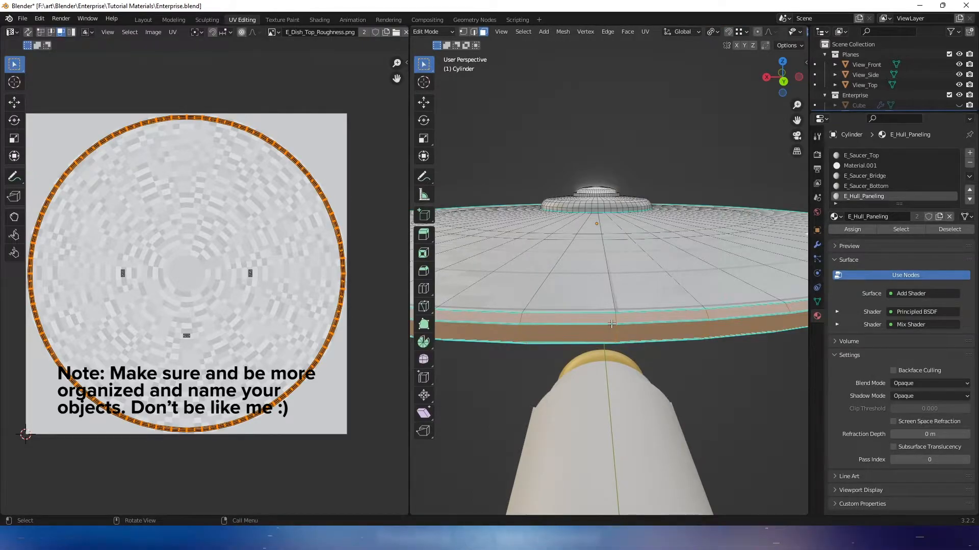
key("2")
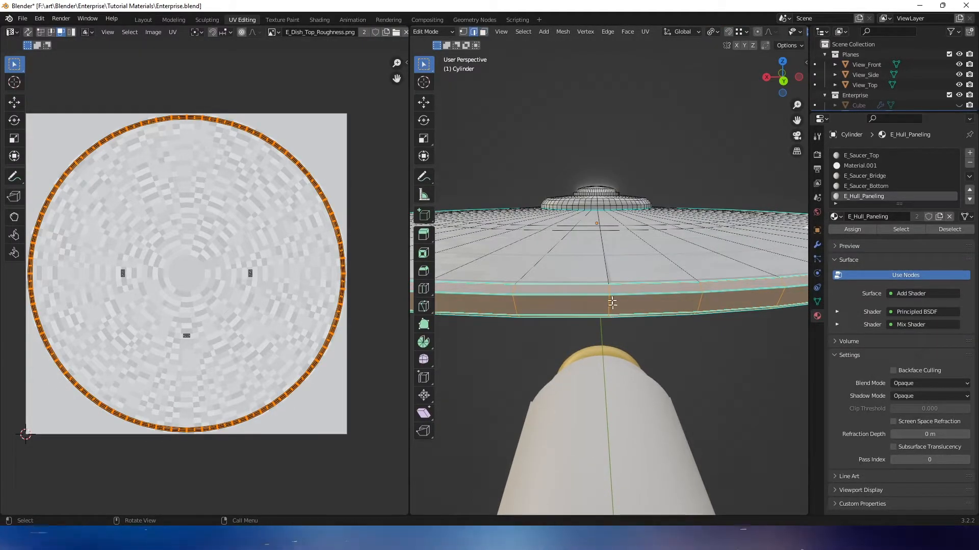
key("alt+a")
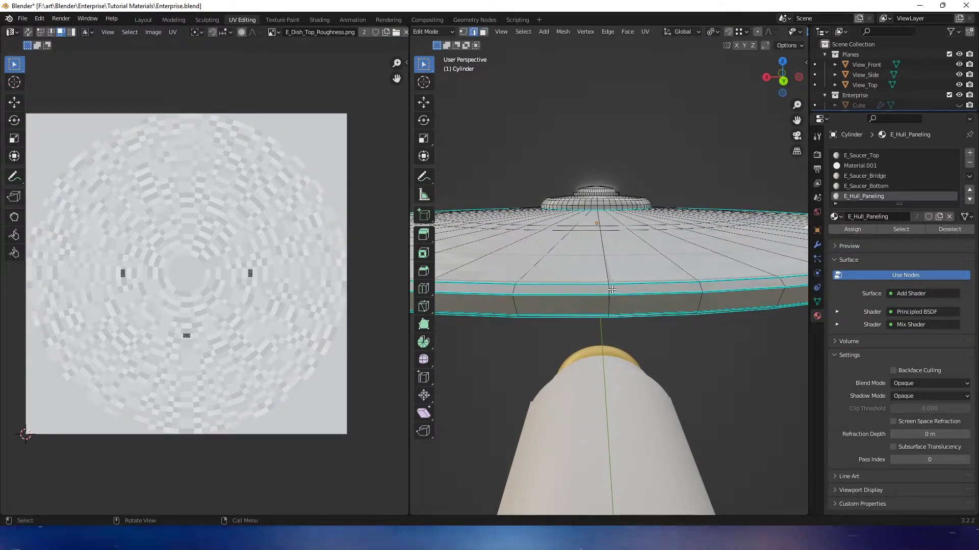
mouse_move(609, 288)
middle_mouse_down()
mouse_move(599, 298)
mouse_move(599, 283)
middle_mouse_up()
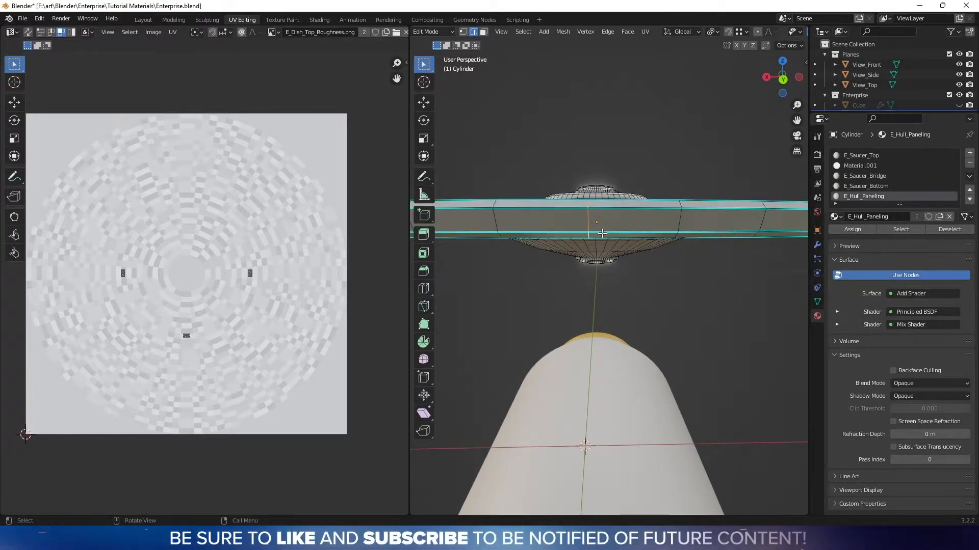
middle_click_drag(605, 238, 643, 284)
right_click(635, 282)
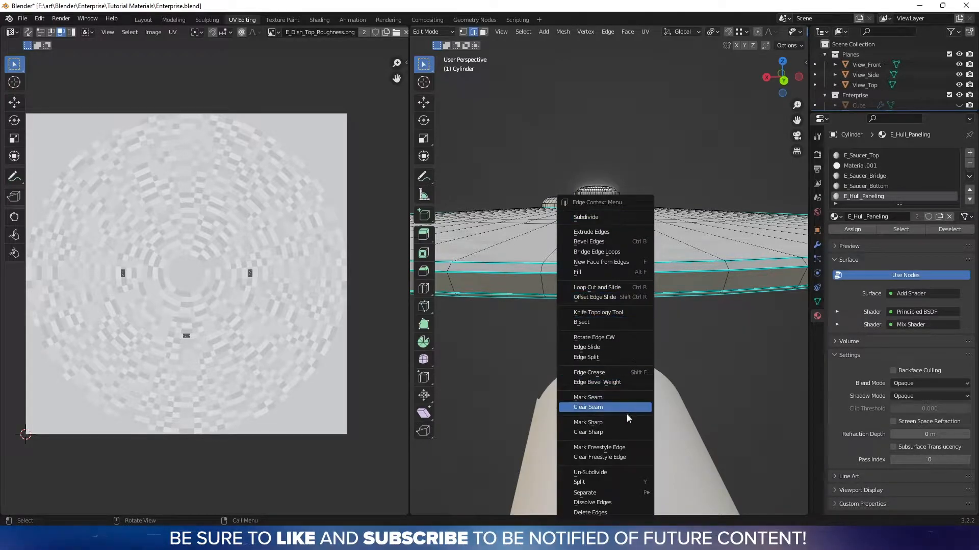
left_click(618, 398)
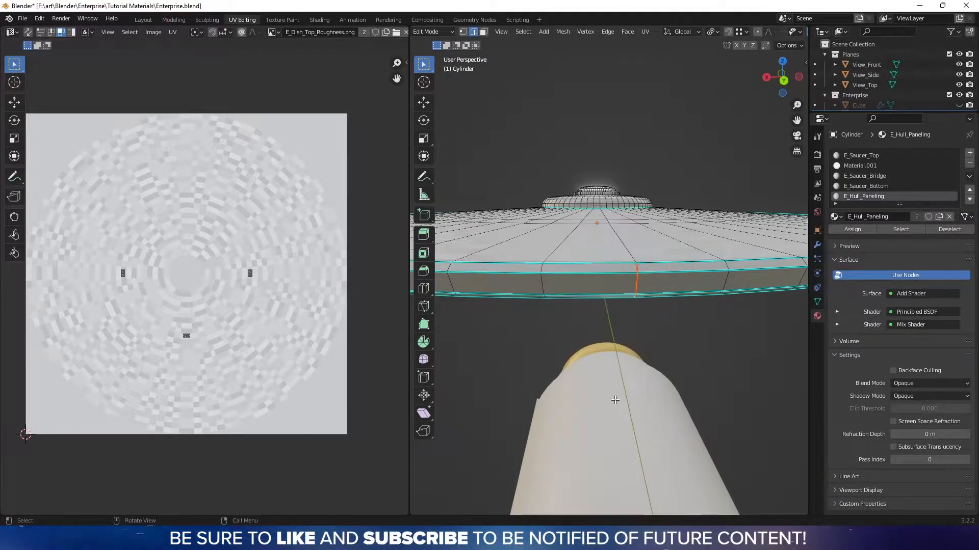
Select the face loops of the saucer's outer rim in face mode and unwrap them.
middle_click_drag(651, 315, 649, 319)
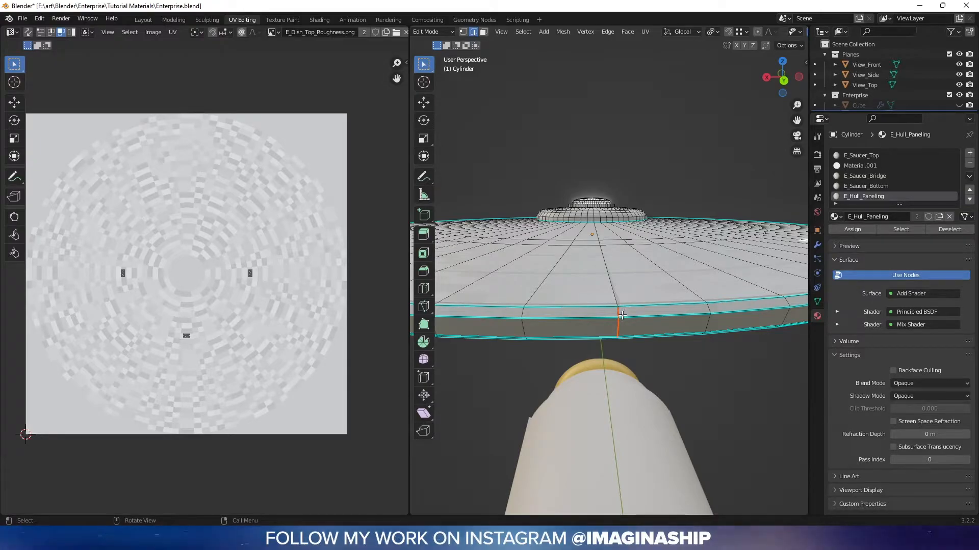
key("3")
middle_click_drag(621, 313, 617, 310)
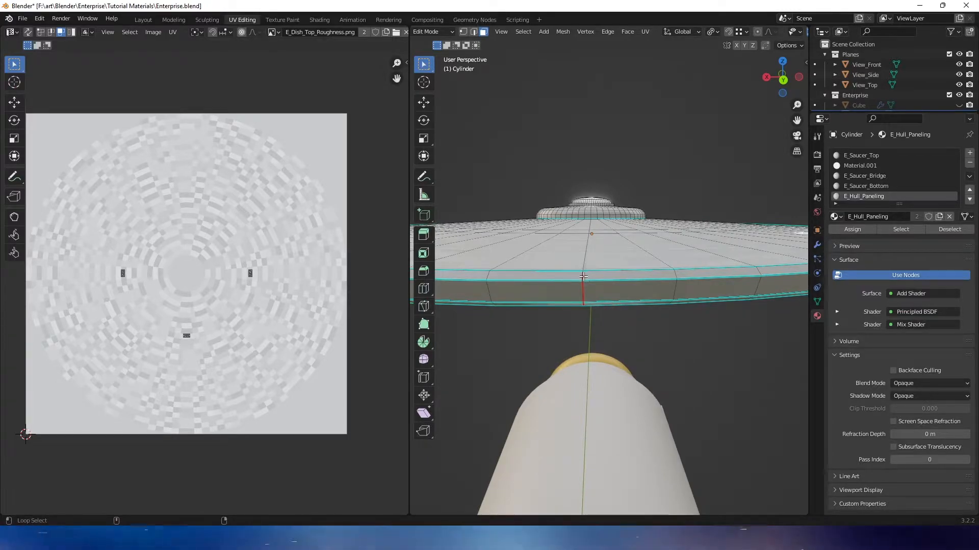
left_click(583, 278, "alt")
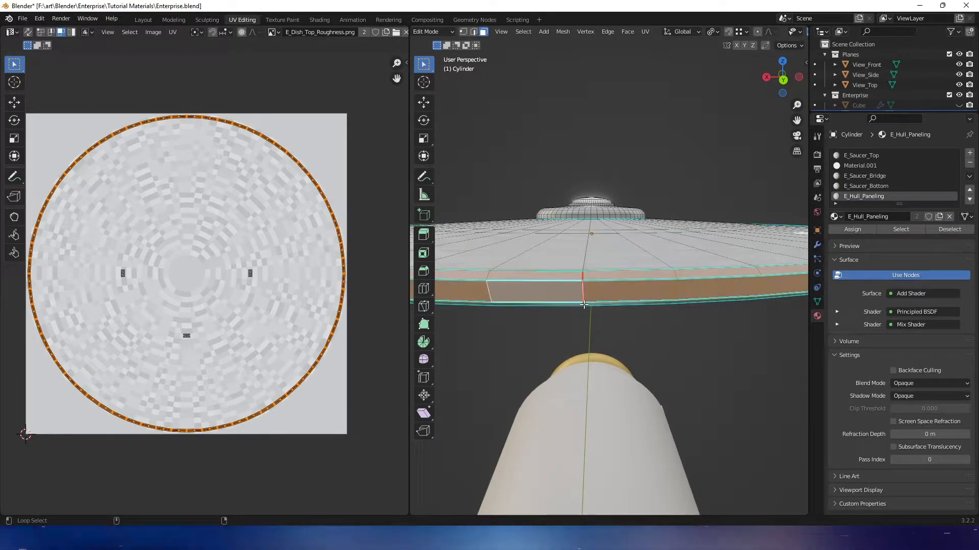
middle_click_drag(584, 305, 580, 329)
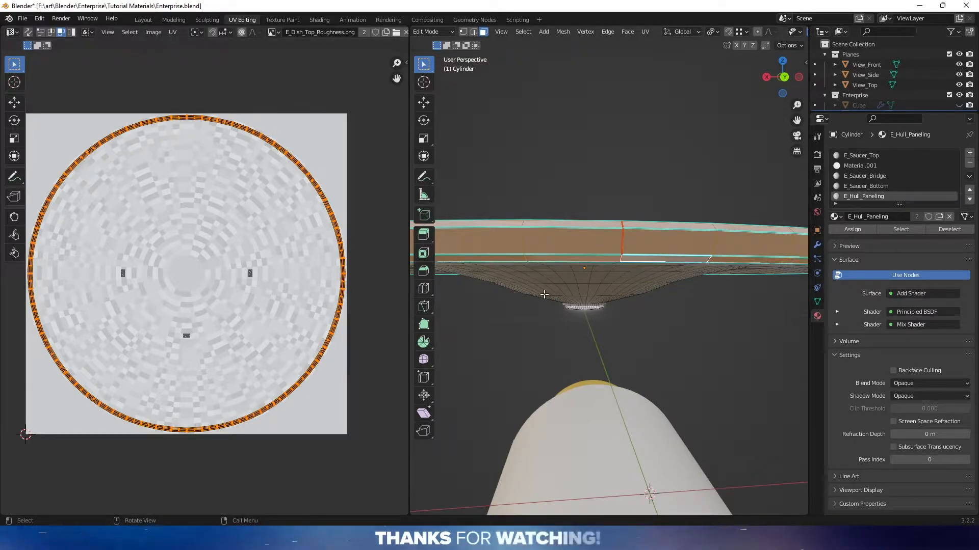
middle_click_drag(544, 295, 670, 281)
scroll(625, 281, "down", 3)
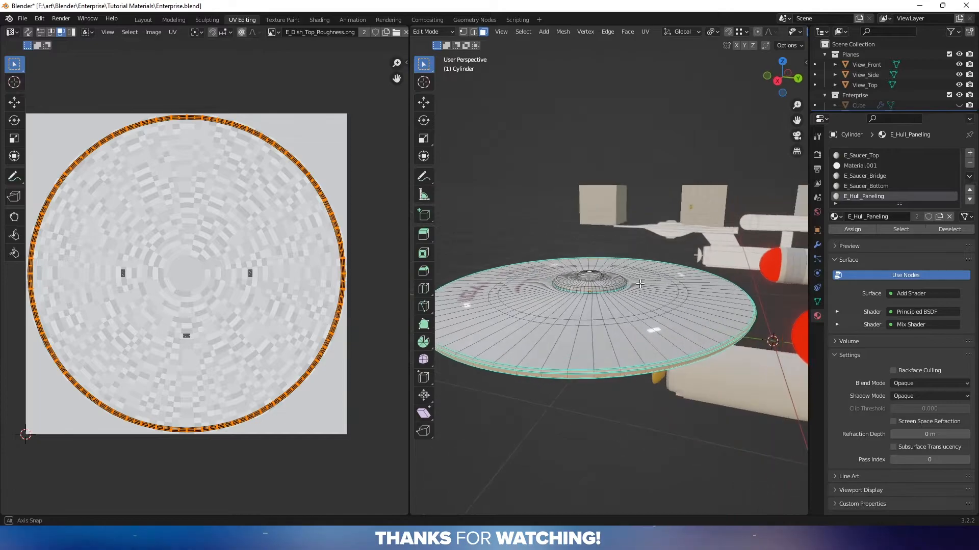
left_click(645, 33)
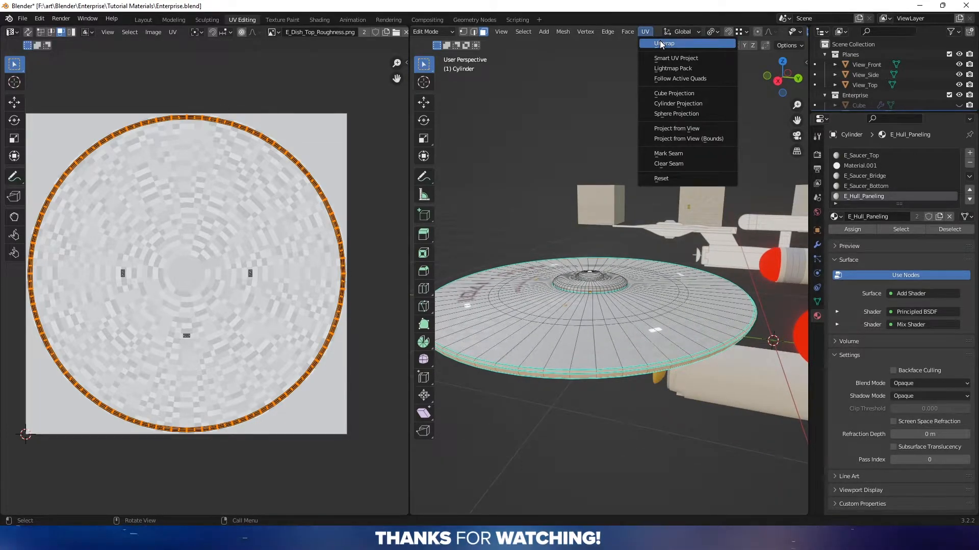
left_click(661, 45)
Examine the unwrapped rim strip in the UV editor, checking how straight its rows and outer corners are.
middle_click_drag(283, 260, 343, 263)
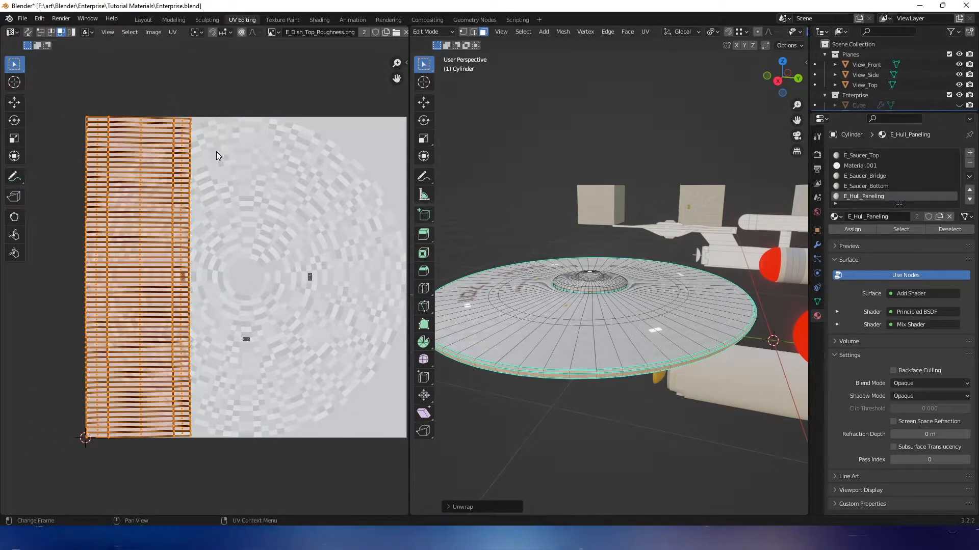
middle_click_drag(217, 155, 188, 157)
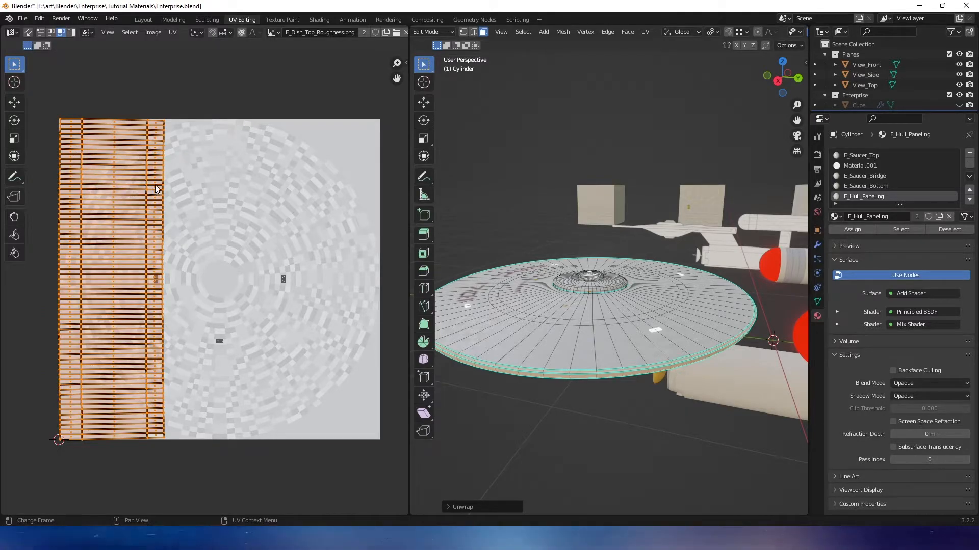
scroll(127, 152, "up", 7)
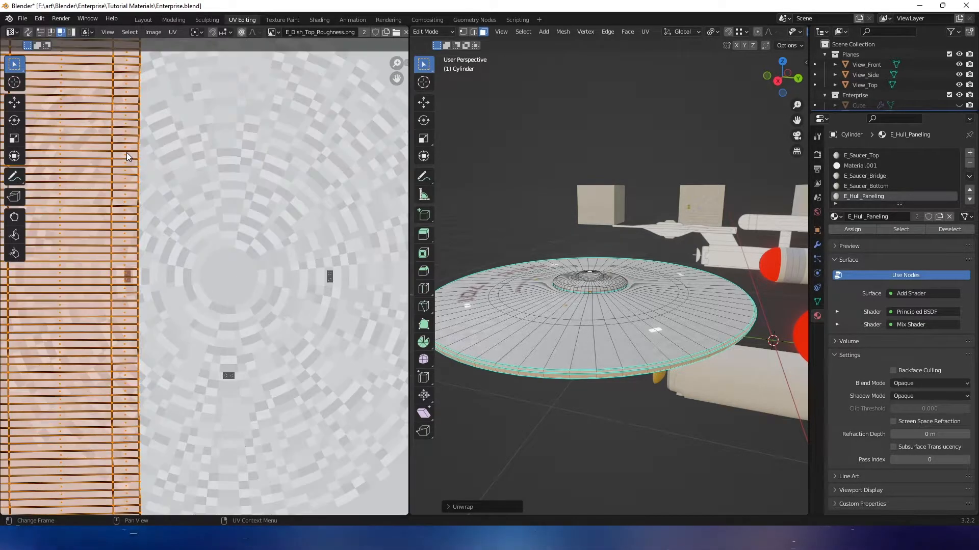
middle_click_drag(182, 317, 245, 448)
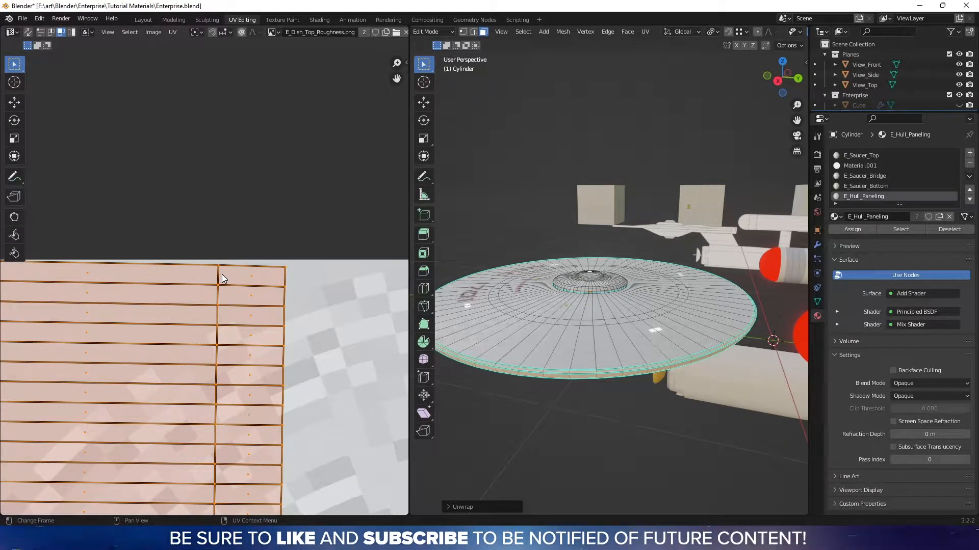
scroll(221, 273, "down", 2)
scroll(227, 396, "down", 1)
middle_click_drag(216, 408, 225, 230)
middle_click_drag(218, 357, 253, 280)
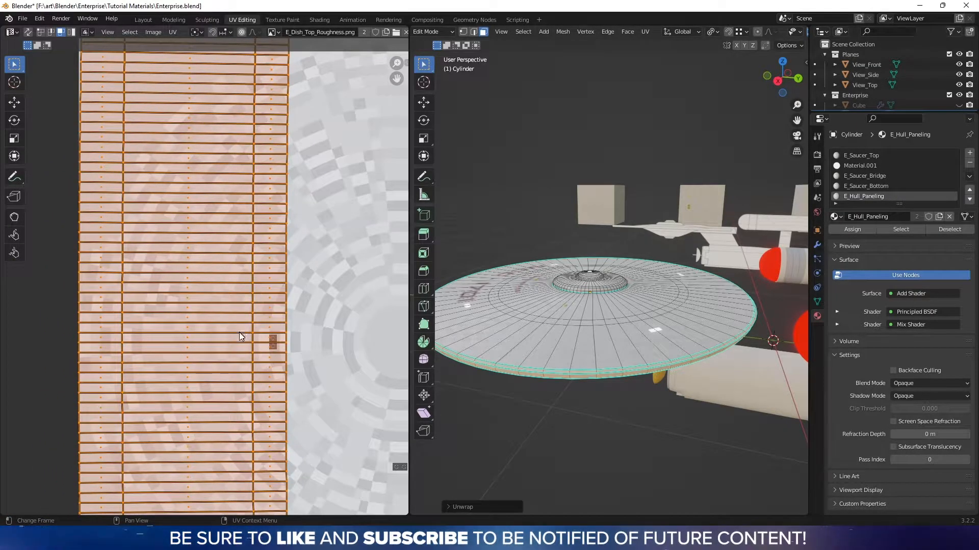
middle_click_drag(238, 340, 246, 307)
scroll(246, 307, "up", 1)
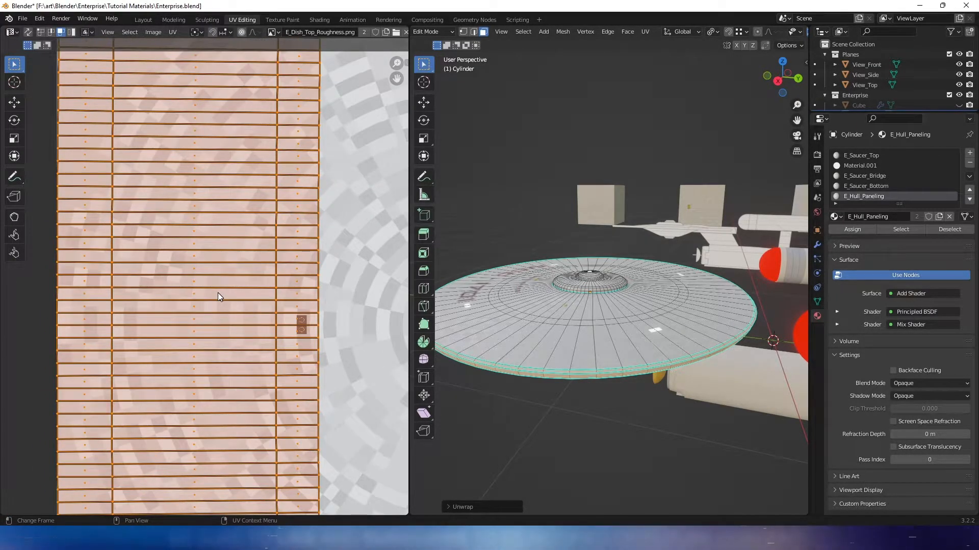
Pick a quad in the middle column of the rim UV strip and level its upper and lower edges by scaling each to 0 along Y.
key("1")
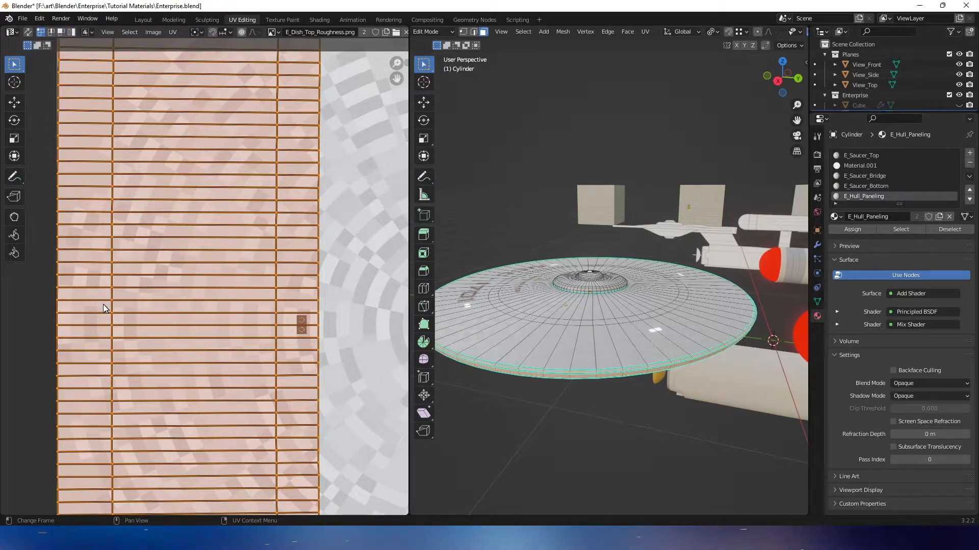
left_click_drag(104, 308, 277, 328)
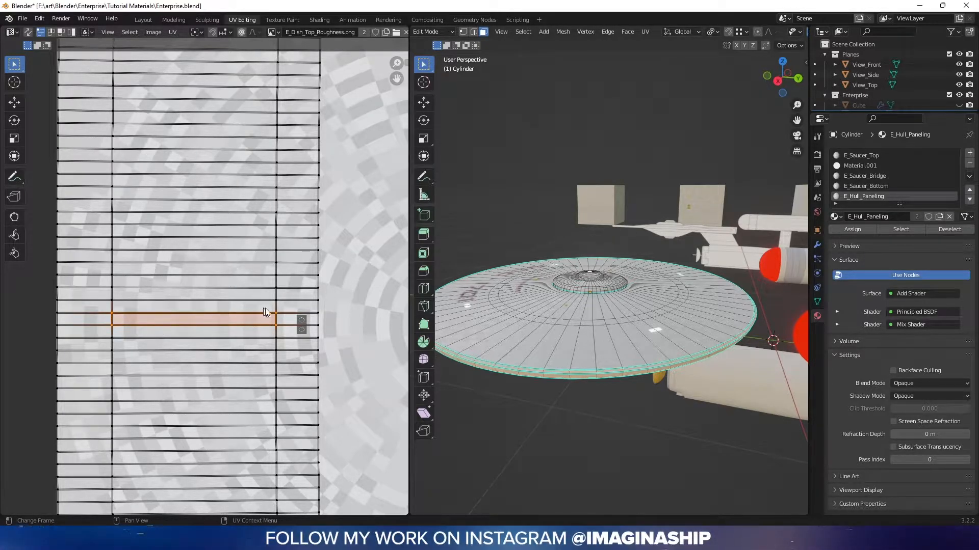
left_click_drag(292, 307, 100, 317)
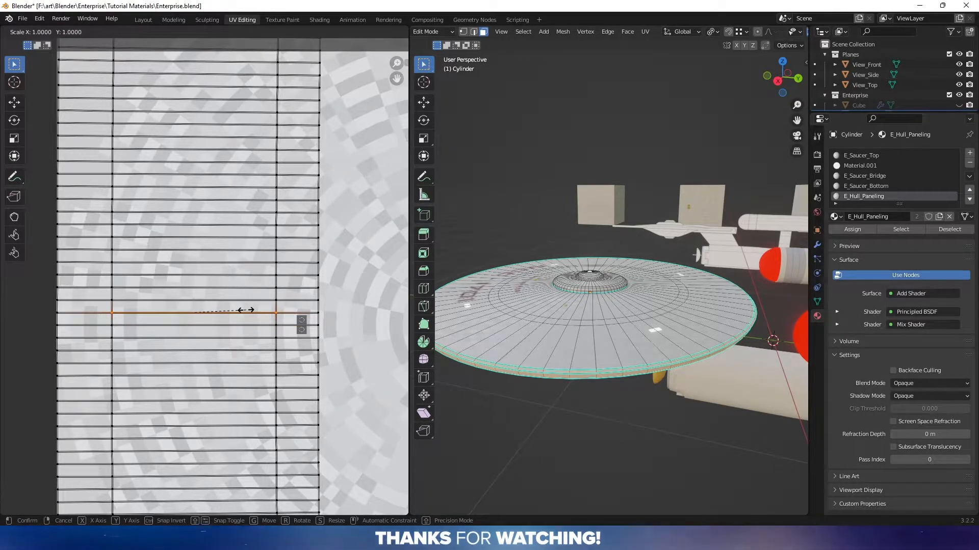
type("y")
type("0")
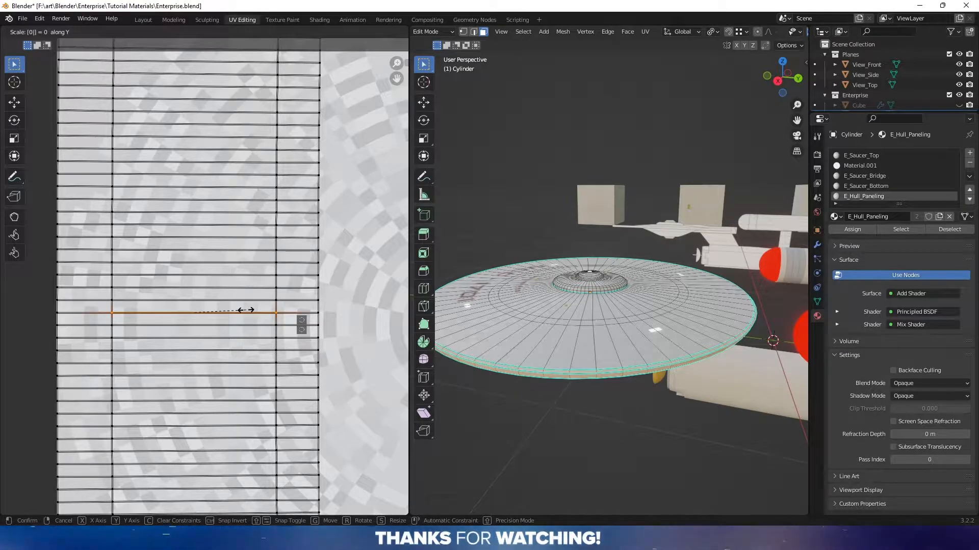
key("Return")
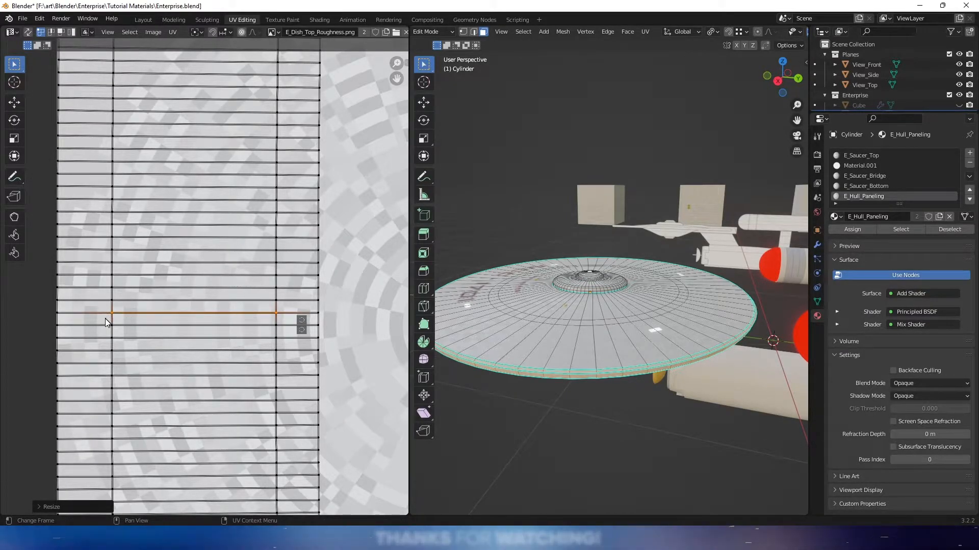
left_click(283, 336)
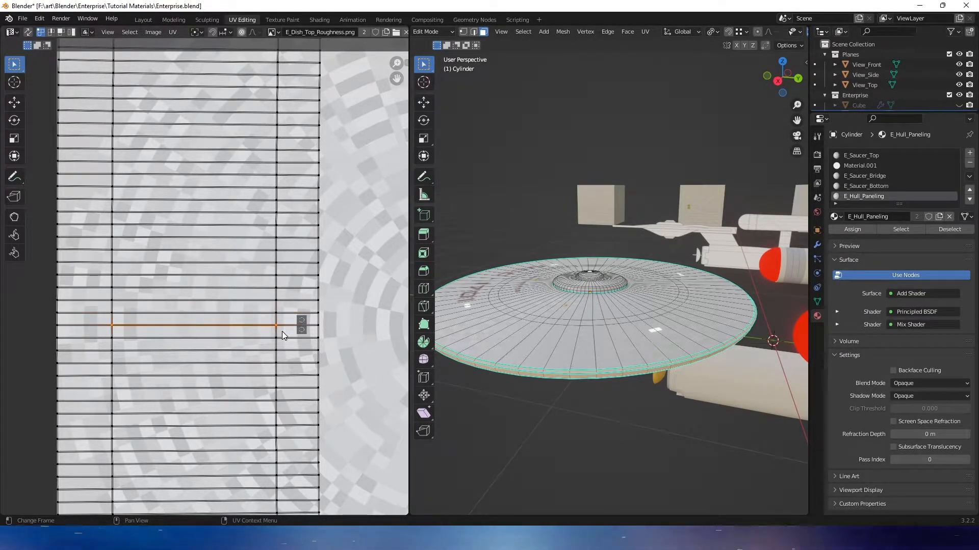
key("s")
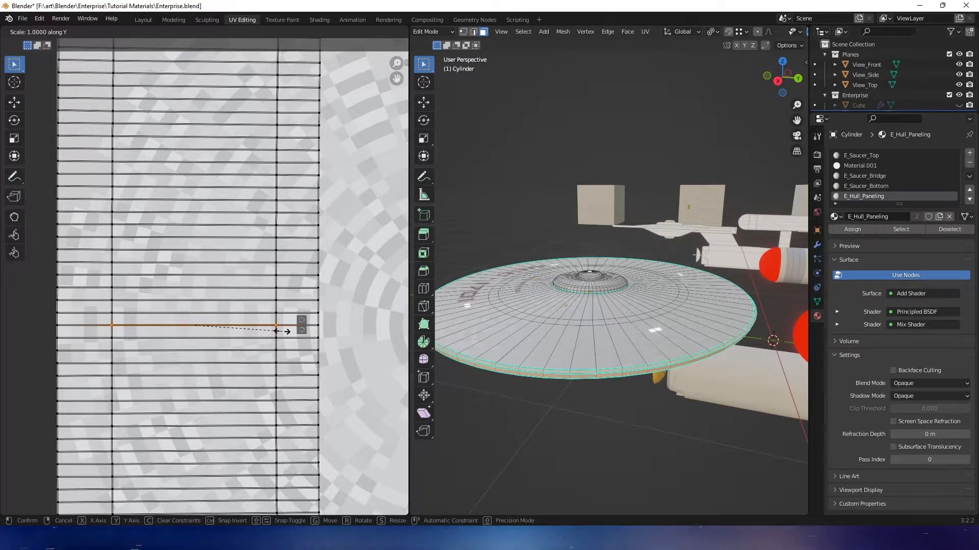
key("Return")
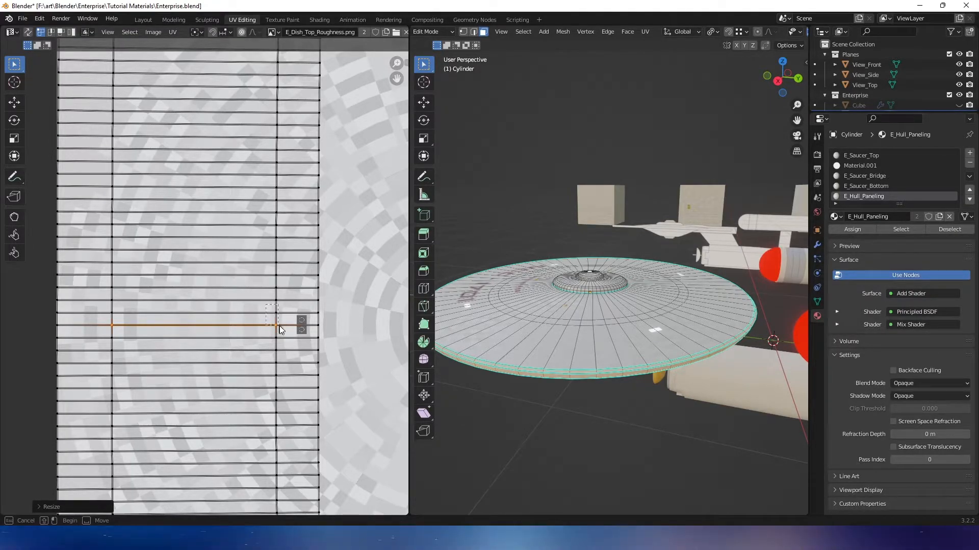
Straighten the same quad's two vertical UV edges by flattening each one along the X axis.
key("s")
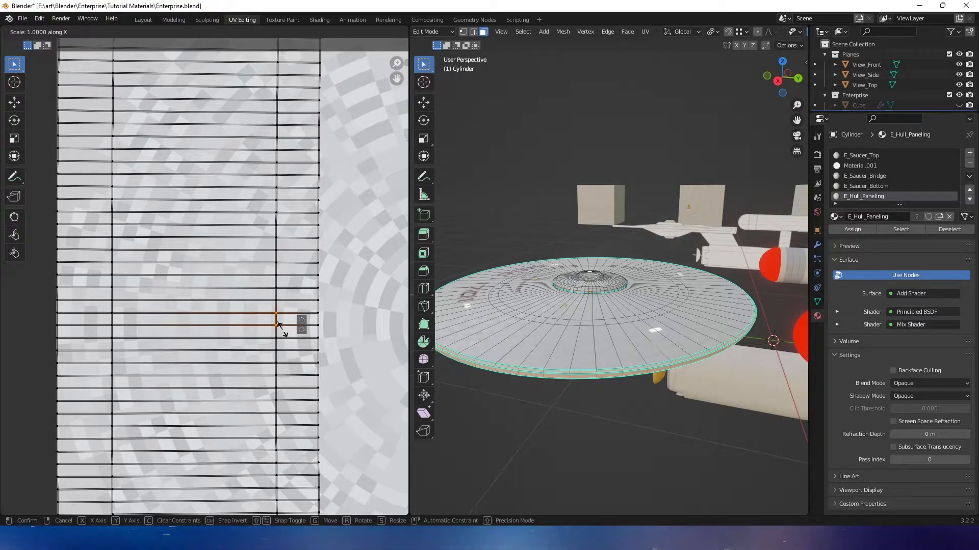
key("Return")
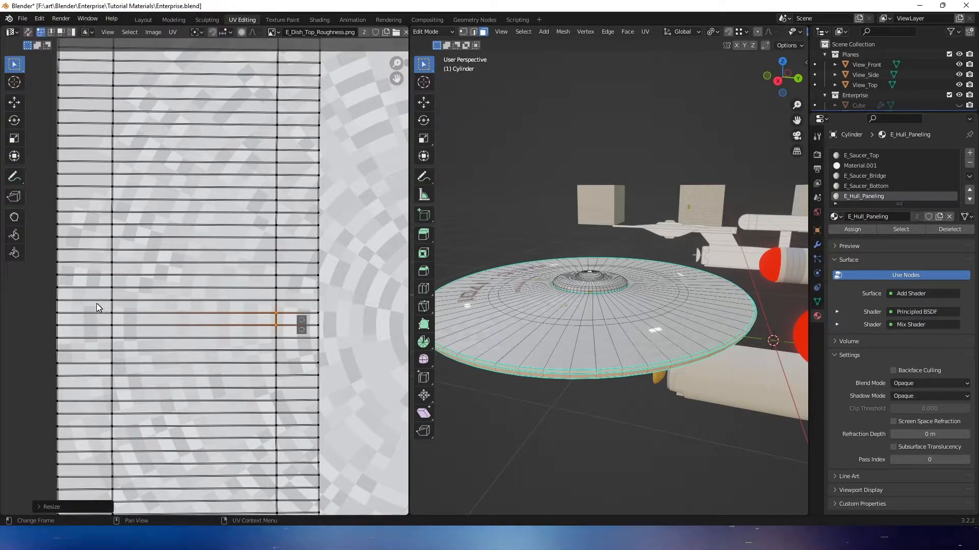
left_click(123, 332)
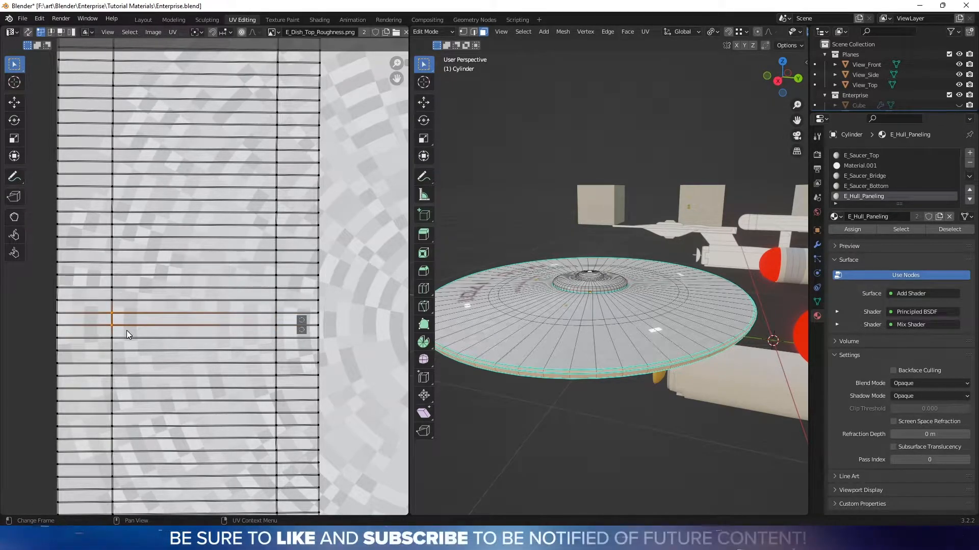
key("s")
key("x")
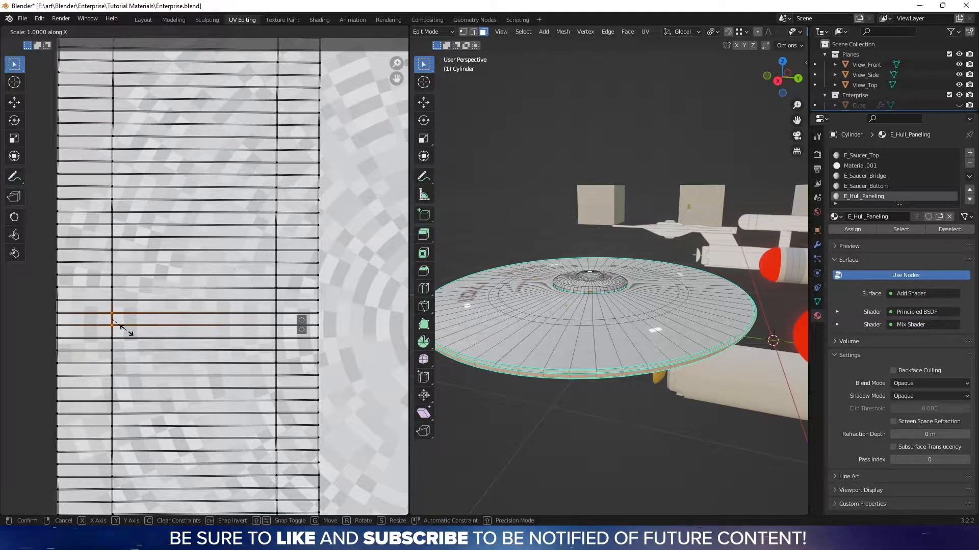
key("Return")
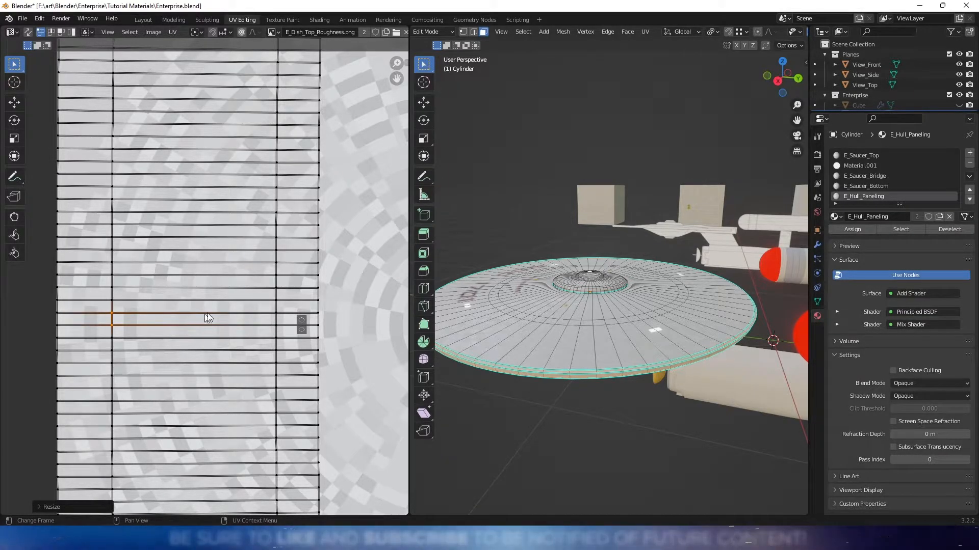
Make the straightened quad the active face, select its whole linked UV island and apply Follow Active Quads.
key("3")
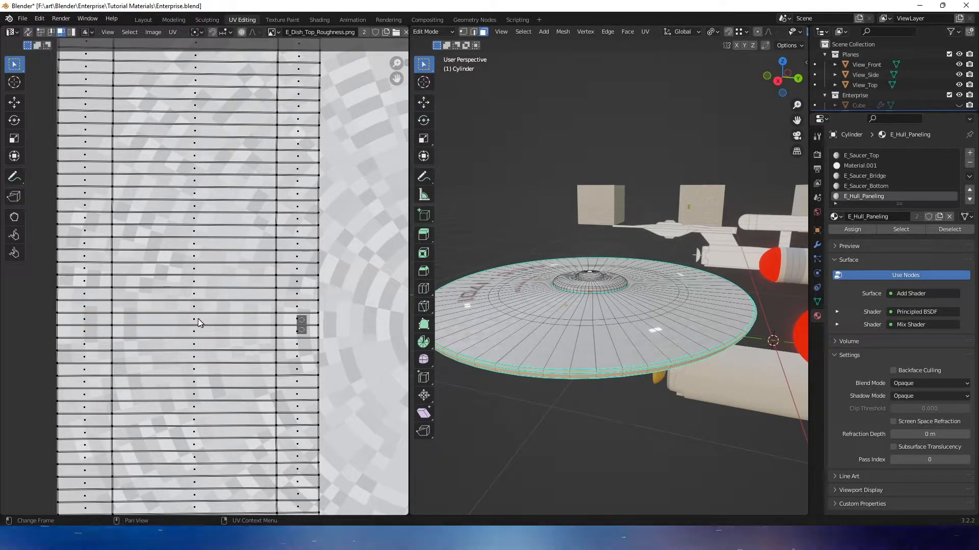
left_click(192, 319)
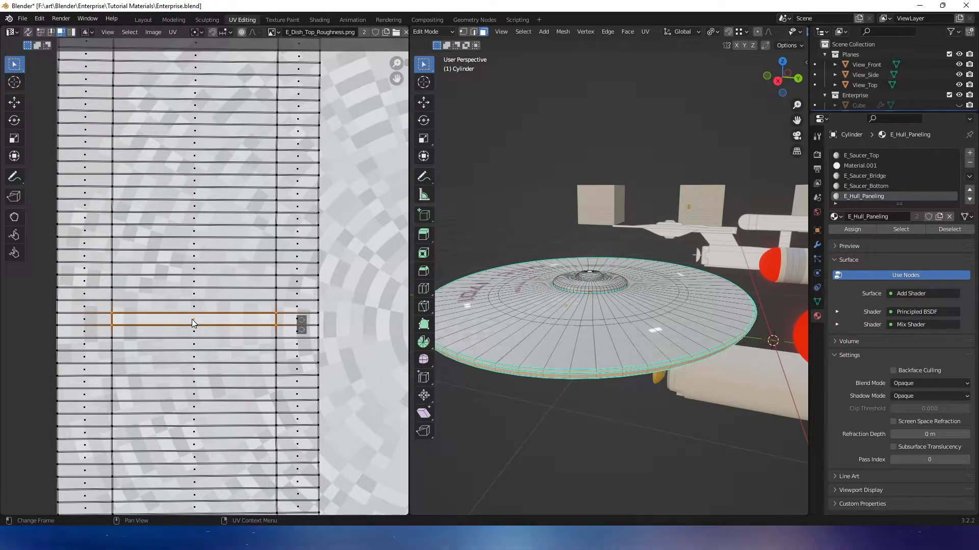
key("l")
right_click(192, 319)
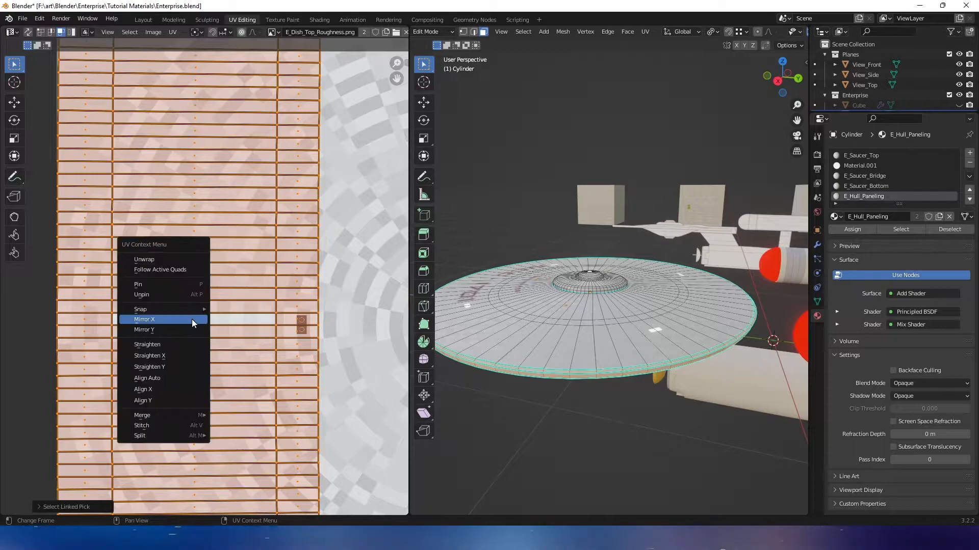
left_click(171, 269)
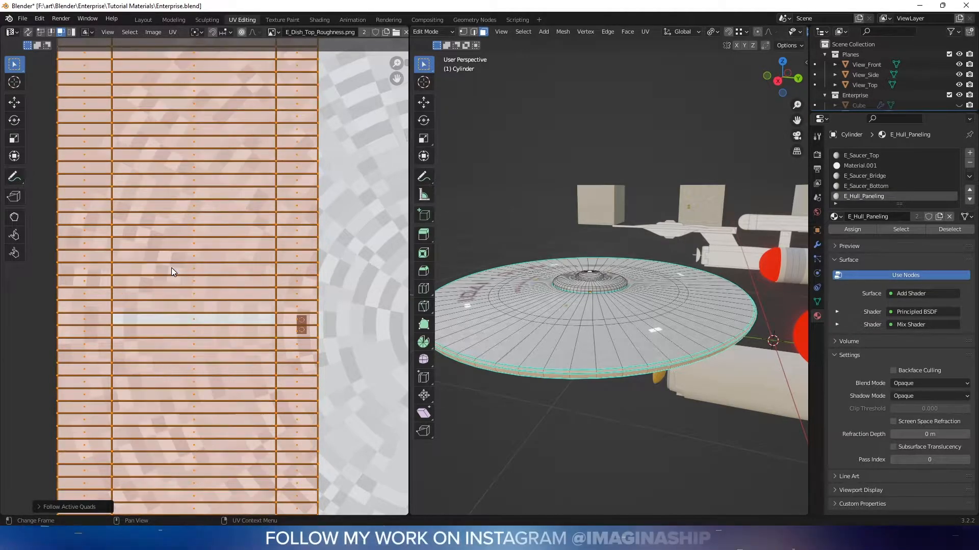
Rotate the straightened rim UV strip 90 degrees so that it runs horizontally.
middle_click_drag(246, 234, 249, 422)
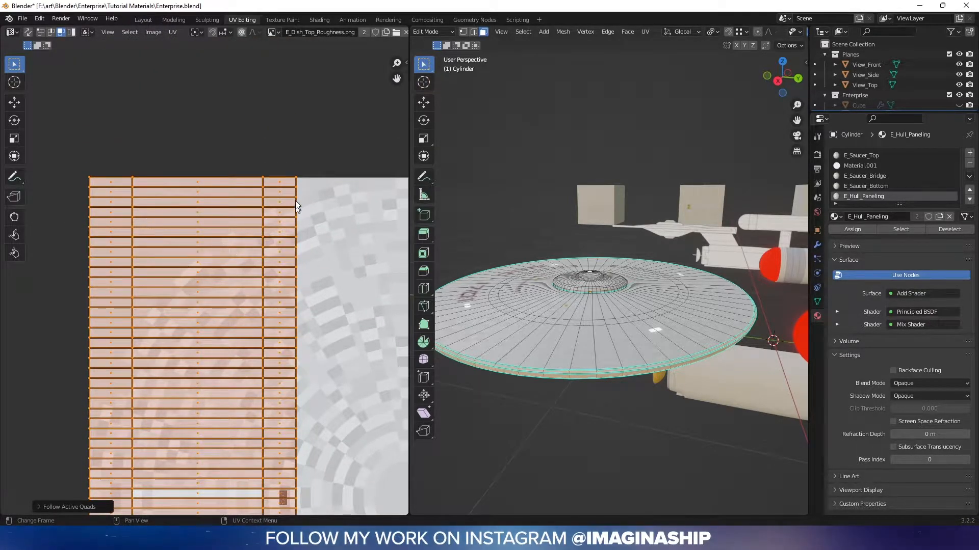
scroll(267, 204, "up", 3)
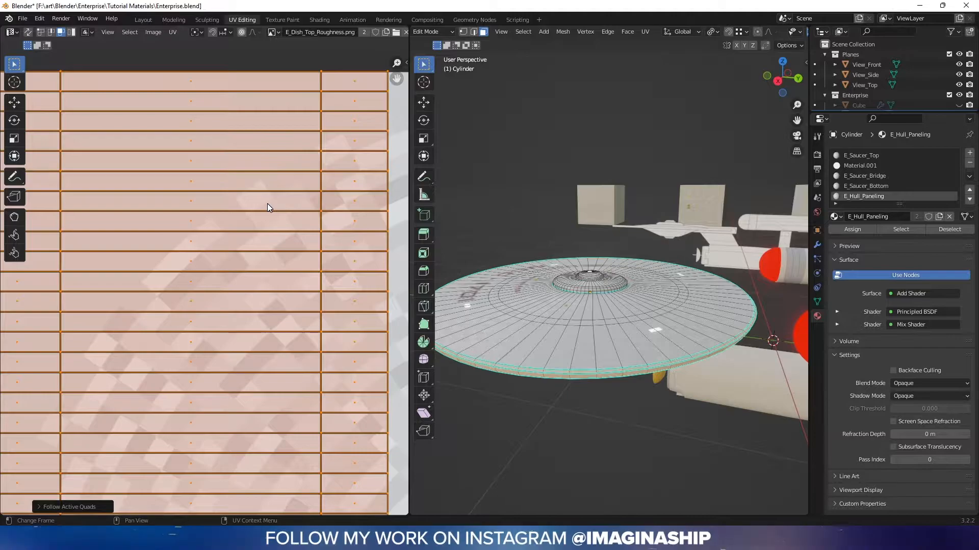
scroll(267, 203, "down", 2)
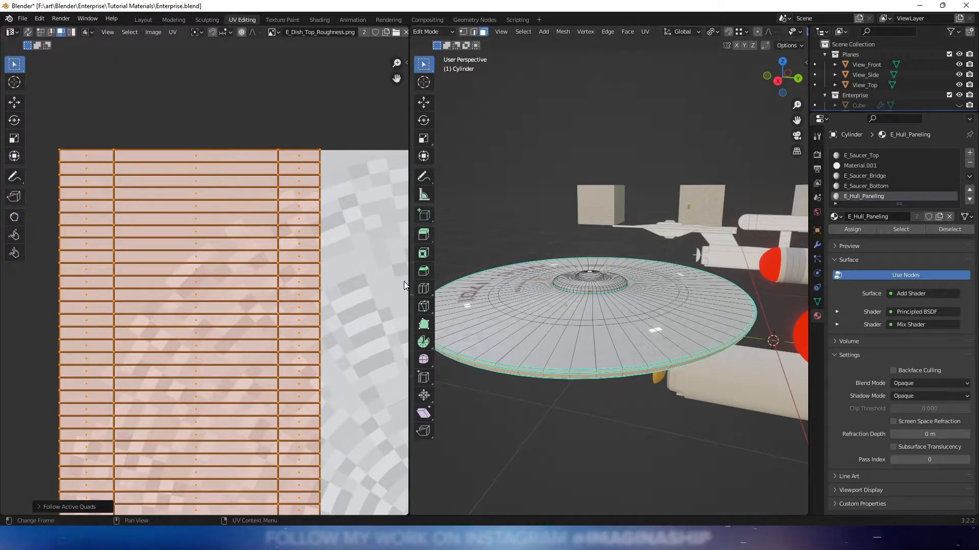
middle_click_drag(630, 387, 635, 300)
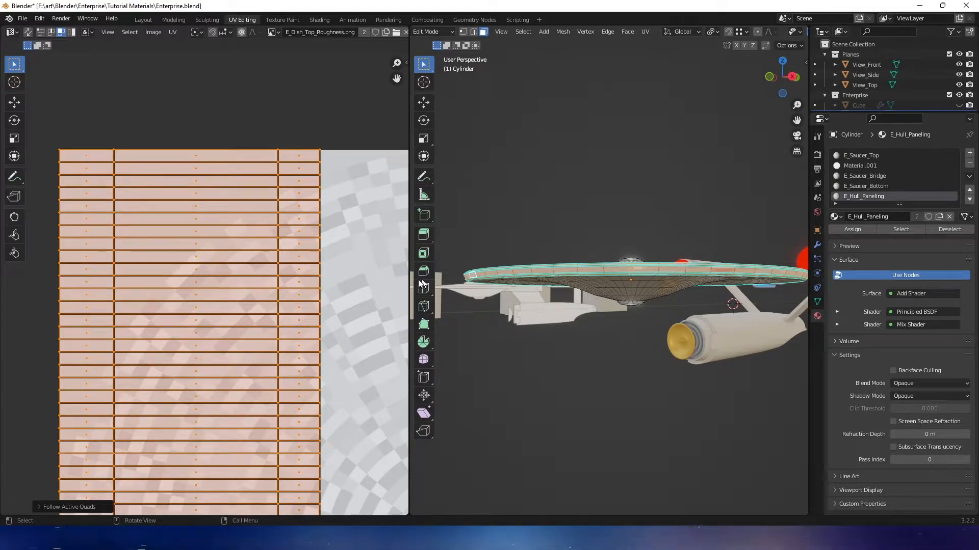
scroll(329, 289, "down", 5)
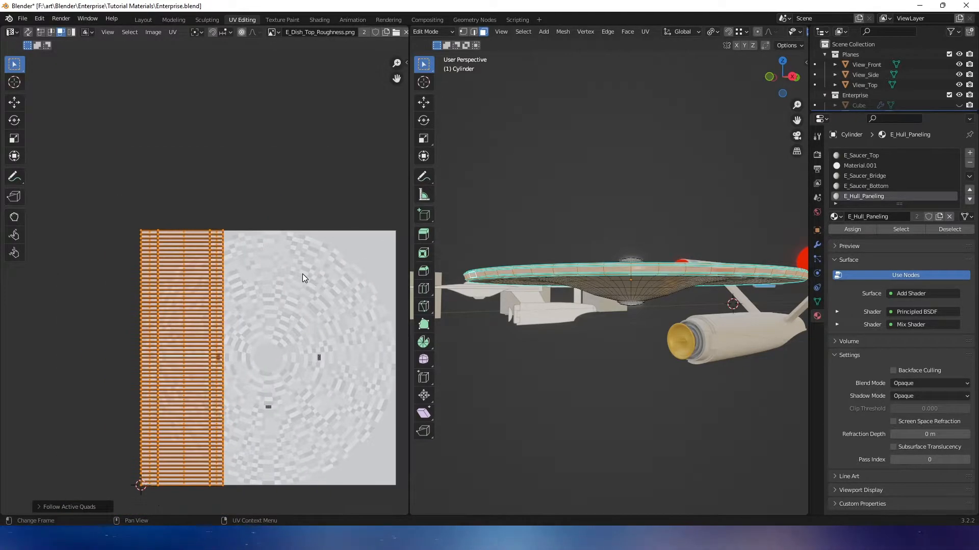
key("r")
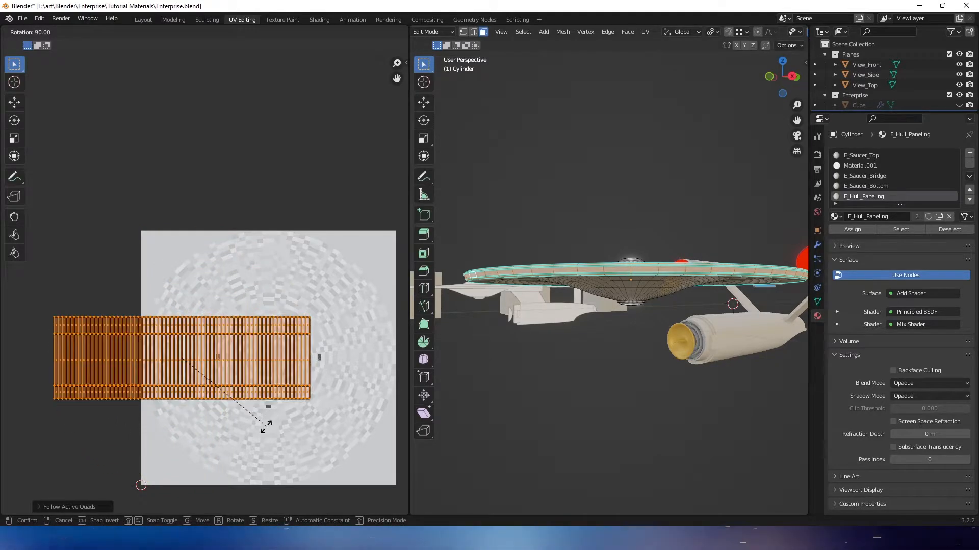
left_click(261, 430)
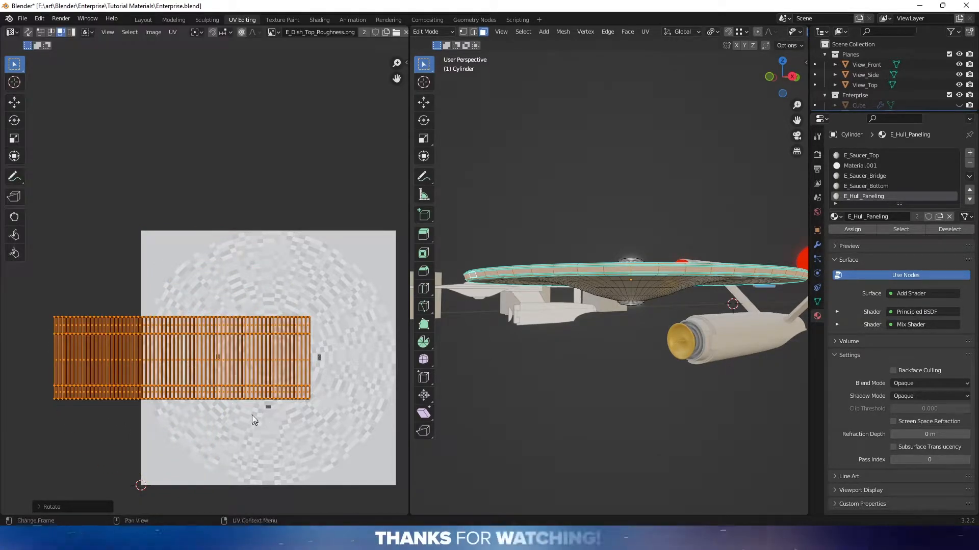
Move the rotated rim strip onto the lower part of the texture, lining it up with the lower-left corner.
middle_click_drag(253, 417, 179, 376)
key("g")
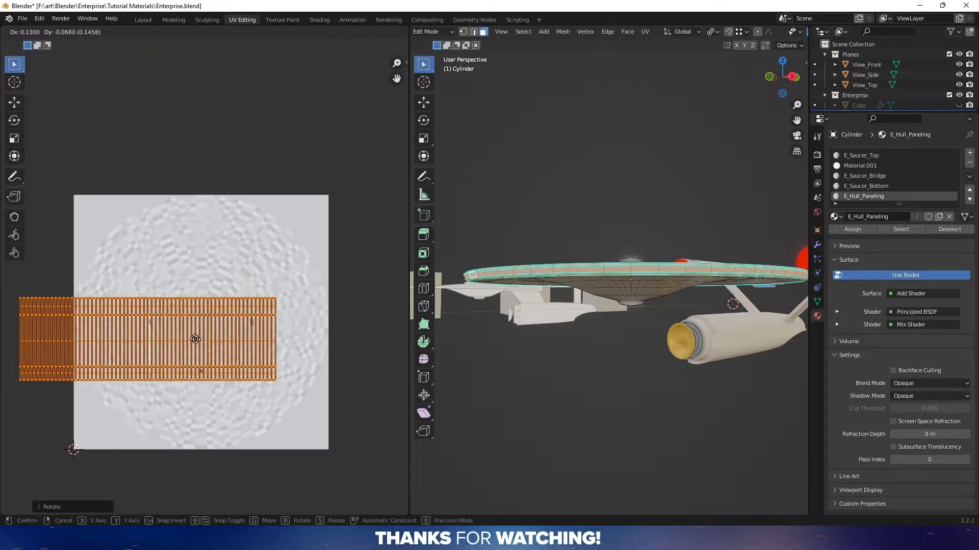
left_click(248, 411)
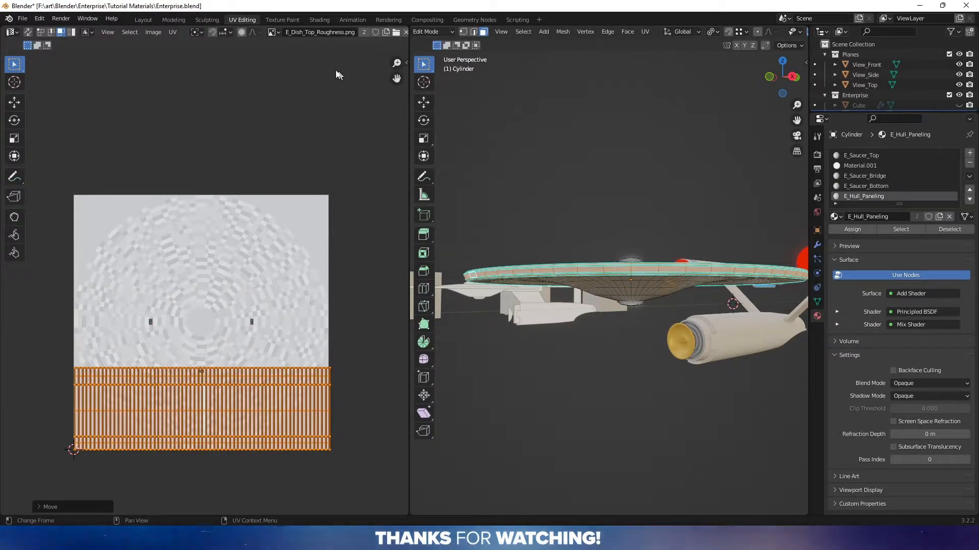
Display E_Hull+Nacelle_Color.png behind the UVs and move the rim strip up, clear of the lower mirrored NCC-1701 lettering.
left_click(274, 32)
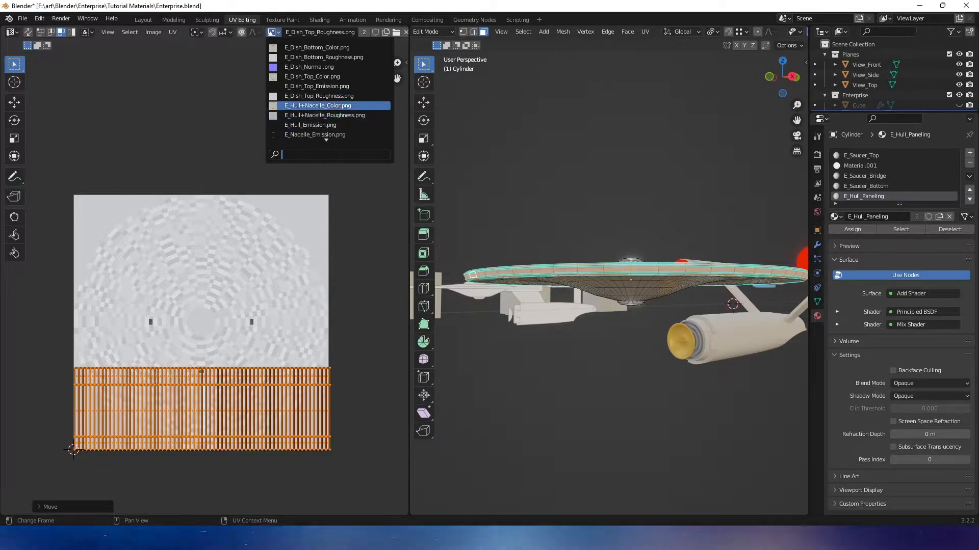
left_click(329, 106)
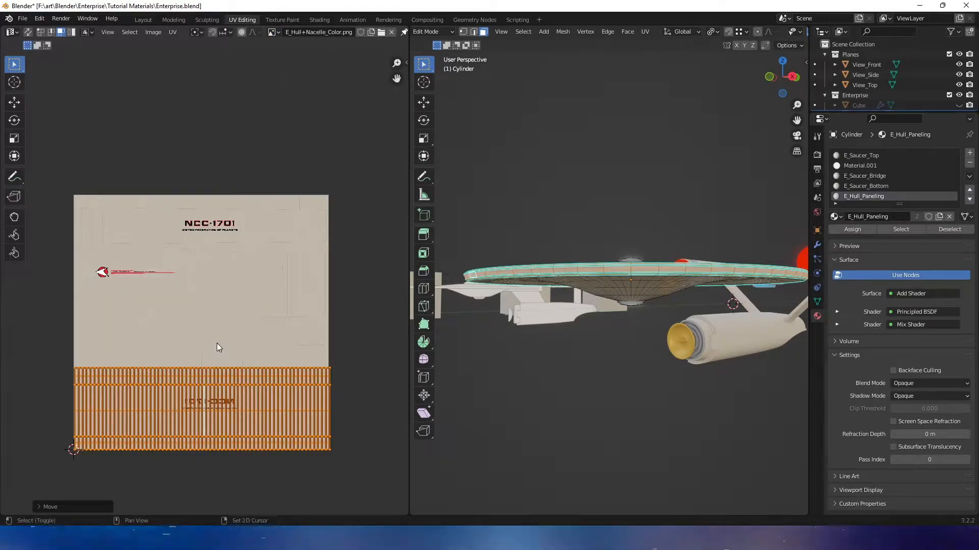
middle_click_drag(218, 348, 225, 273)
left_click(240, 318)
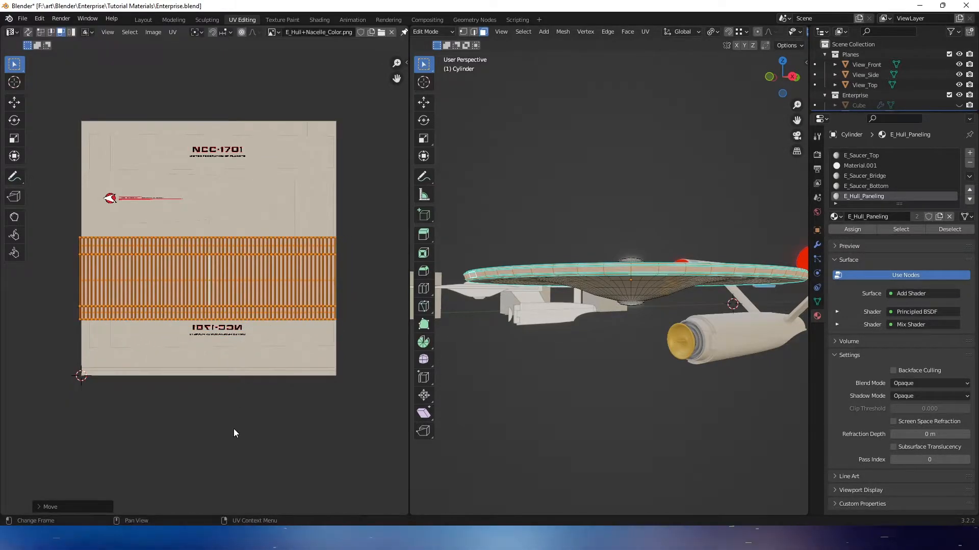
Scale the rim strip along Y into a narrow band suited to the thin paneling stripe at the texture's lower edge.
scroll(235, 427, "up", 5)
middle_click_drag(243, 404, 291, 113, "shift")
scroll(284, 259, "up", 6)
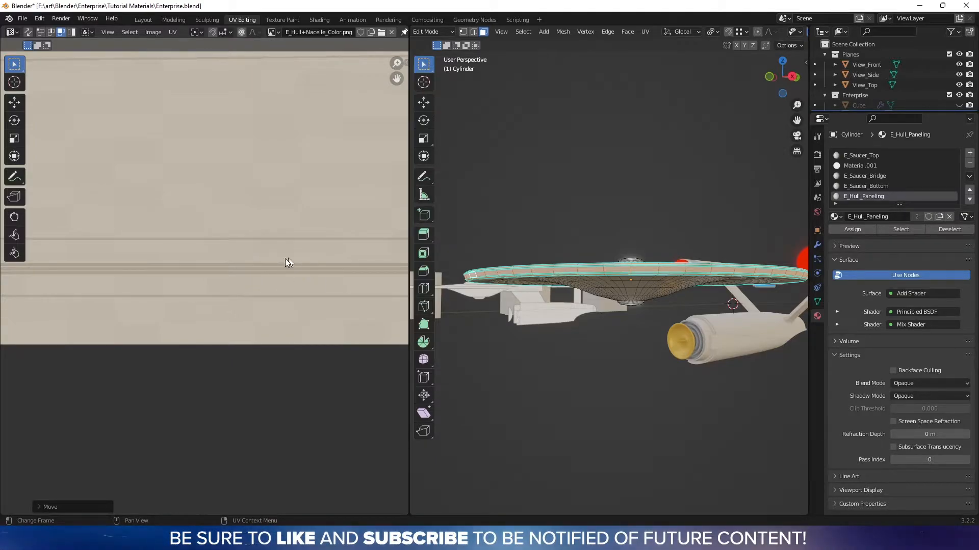
scroll(277, 270, "down", 5)
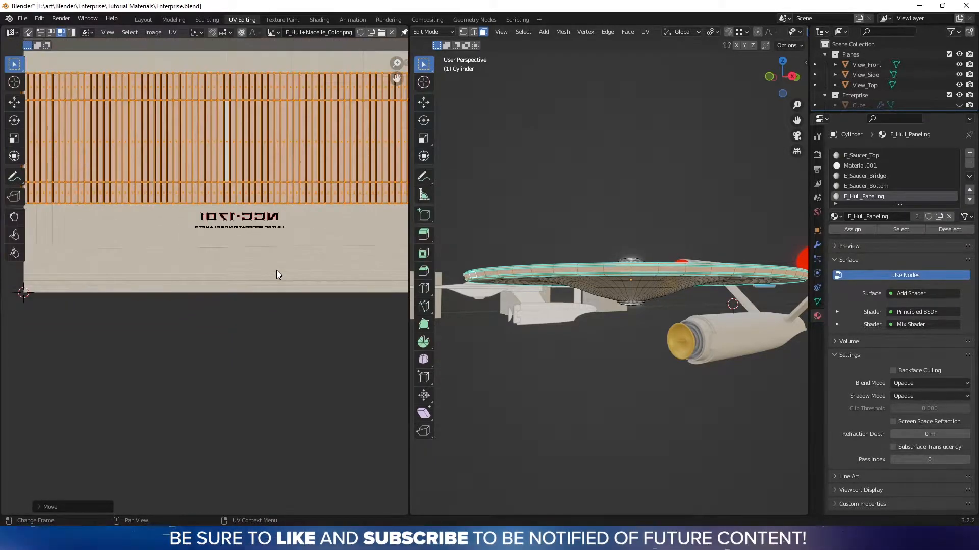
scroll(276, 275, "down", 2)
key("s")
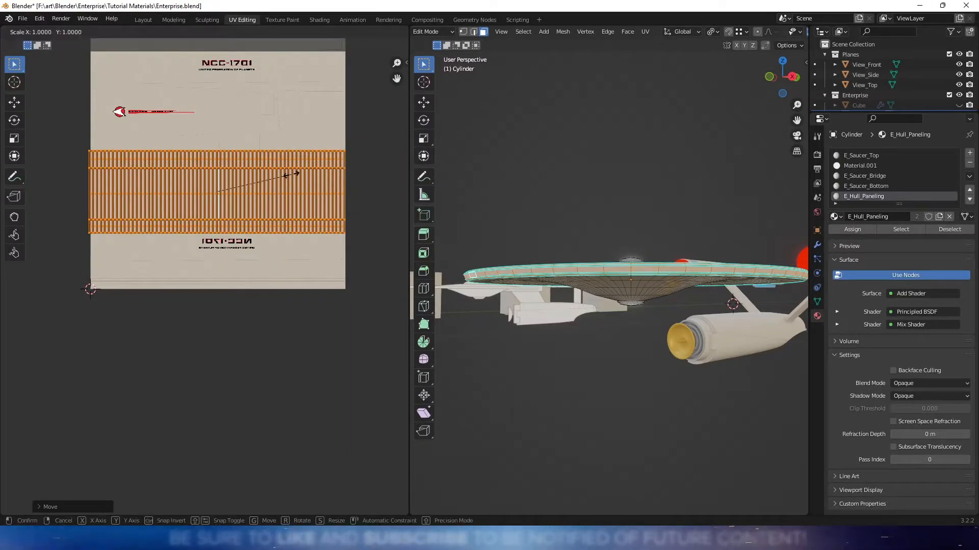
key("y")
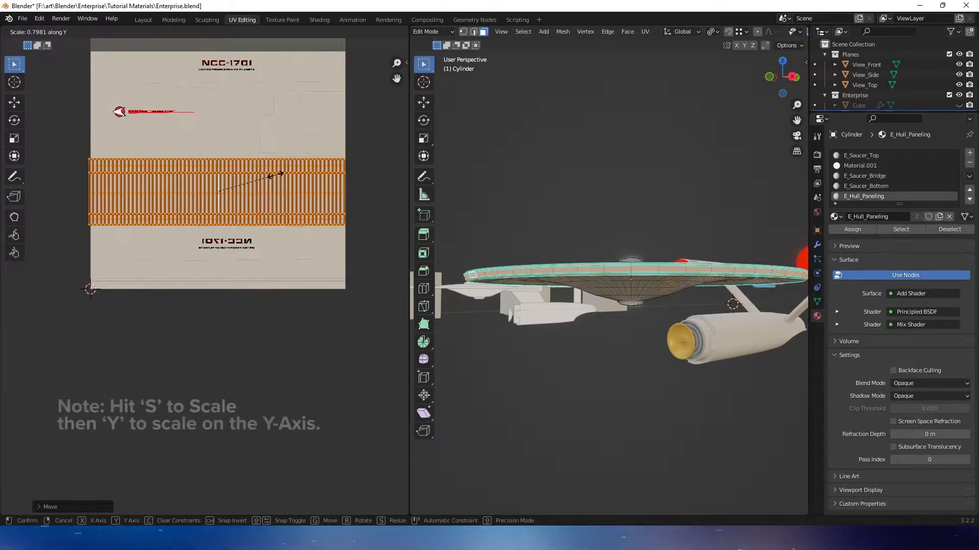
left_click(222, 191)
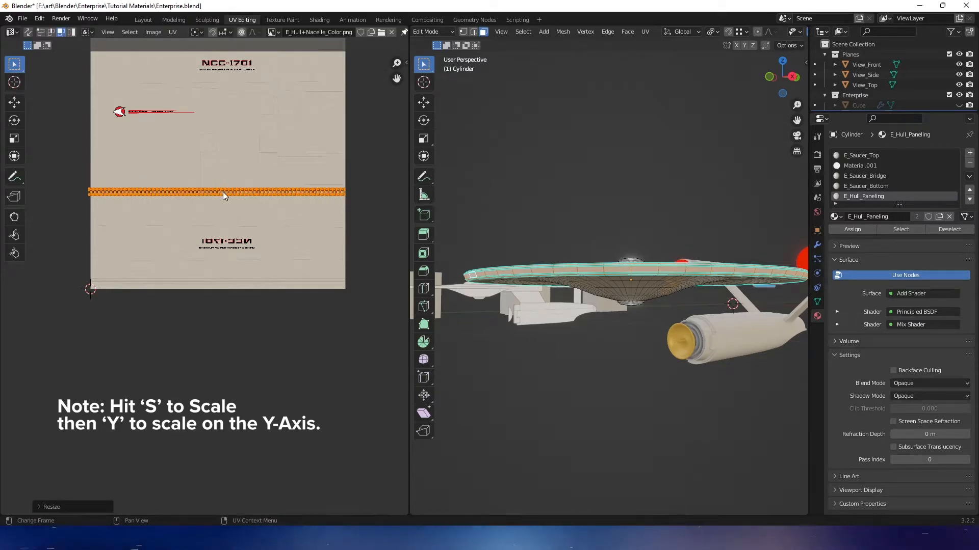
Move the narrowed rim strip down along Y onto the paneling stripe below the mirrored NCC-1701 lettering.
key("g")
key("y")
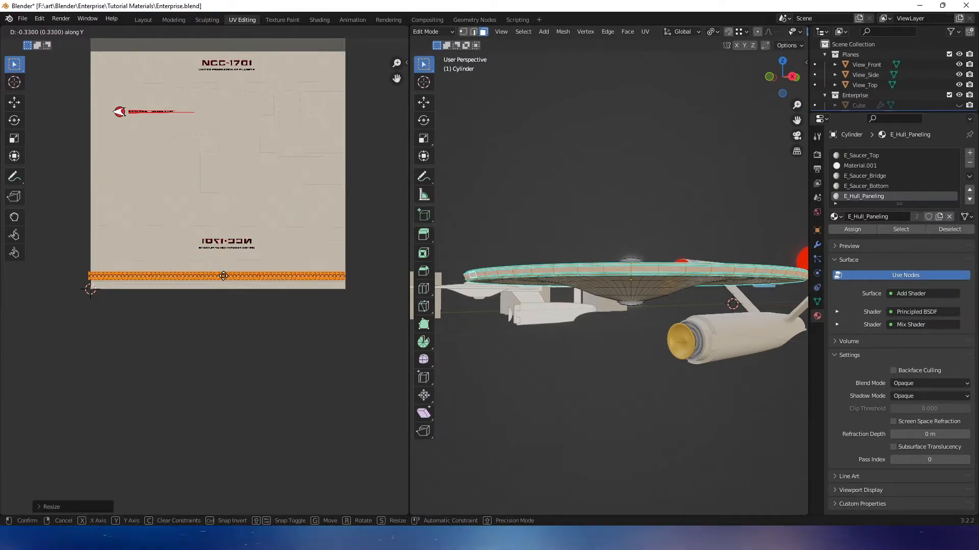
left_click(218, 285)
scroll(218, 290, "up", 5)
scroll(223, 287, "up", 4)
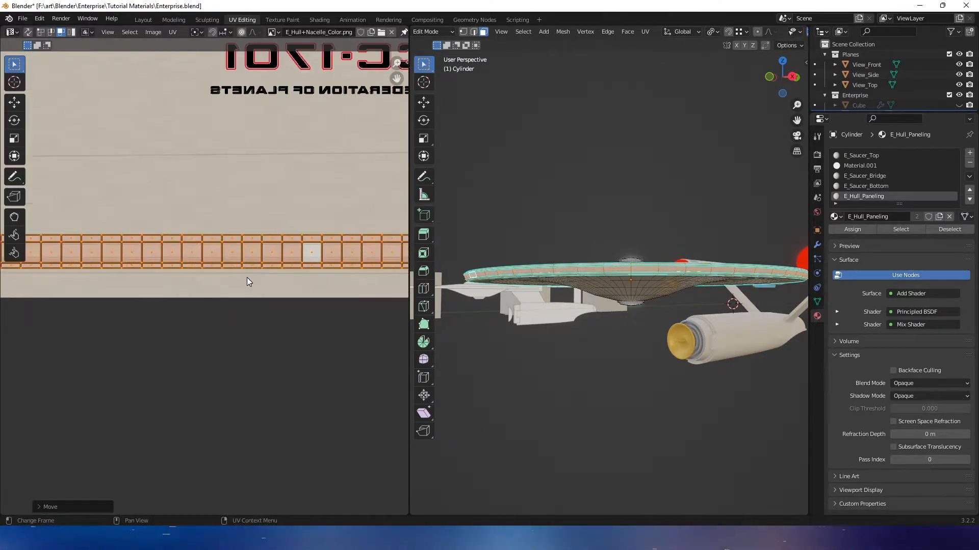
Shift the rim strip about 0.006 down along Y to center the window lights vertically on the saucer's rim.
middle_click_drag(502, 244, 560, 256)
scroll(510, 244, "up", 3)
scroll(258, 259, "up", 1)
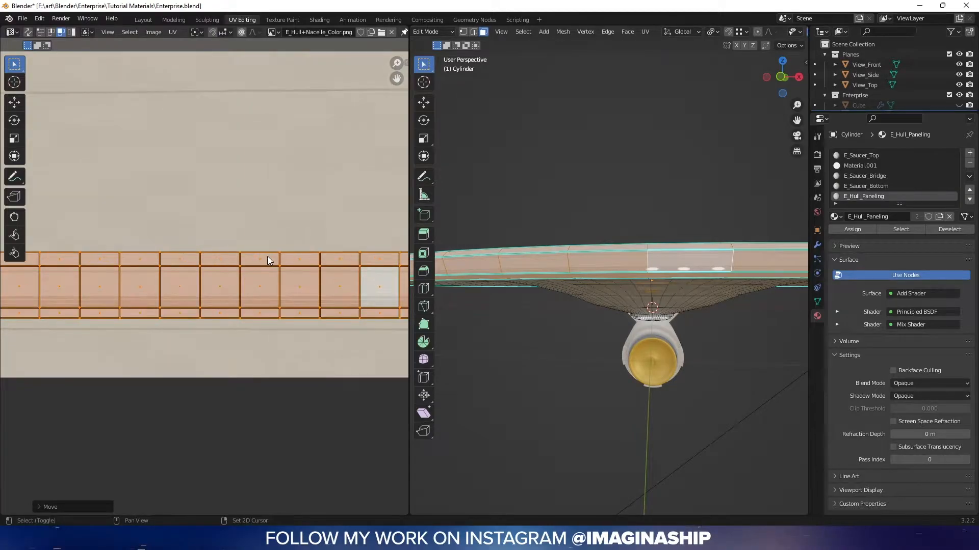
middle_click_drag(267, 255, 264, 216)
key("g")
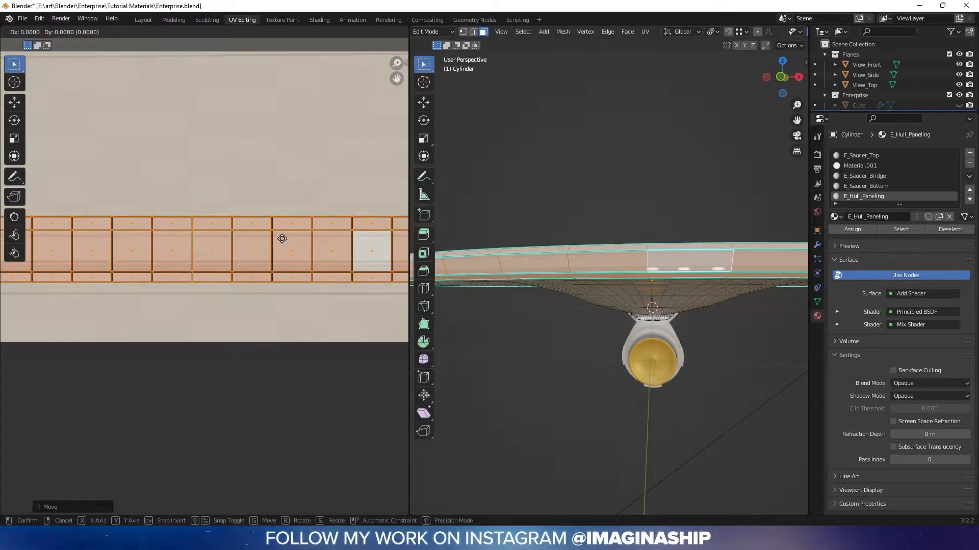
key("y")
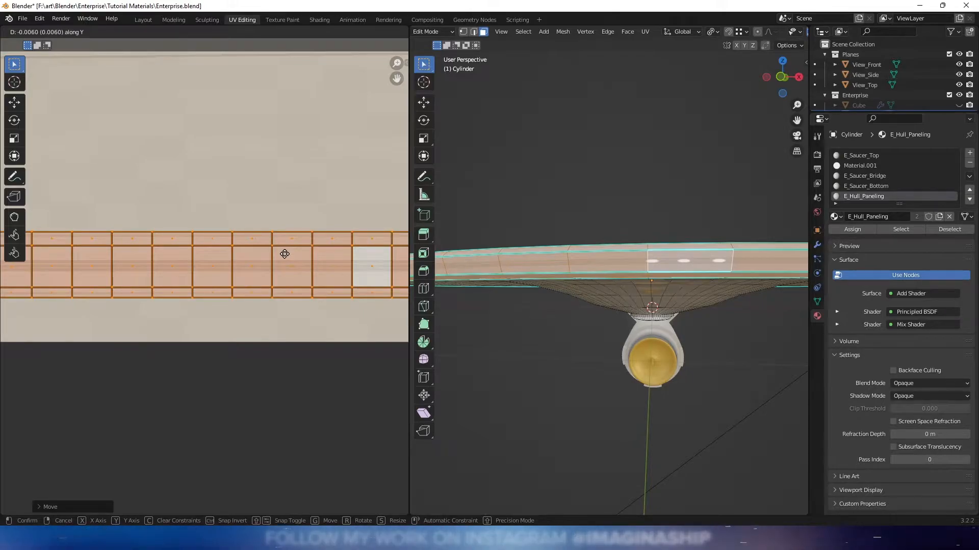
left_click(285, 254)
Scale the rim strip along Y until the stretched window lights on the saucer's rim become round.
key("s")
key("y")
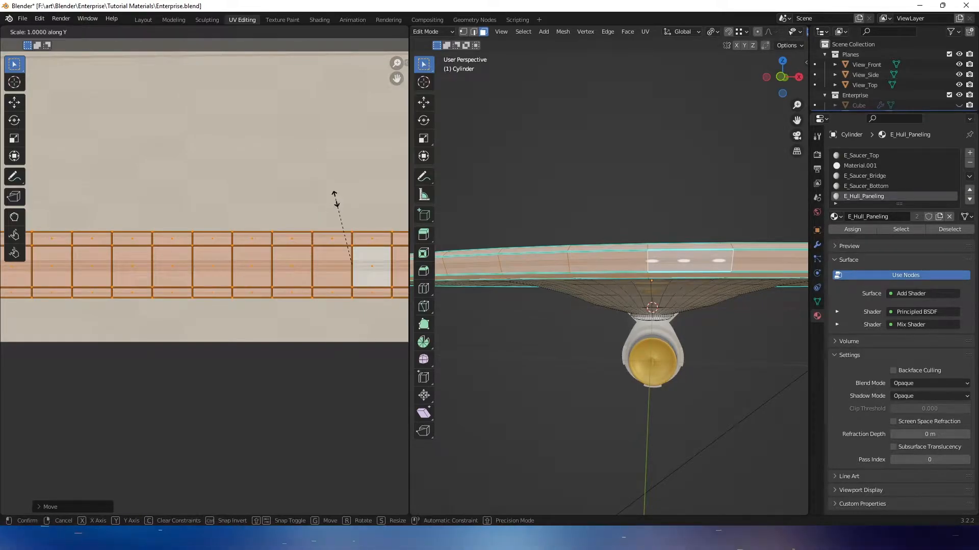
left_click(340, 278)
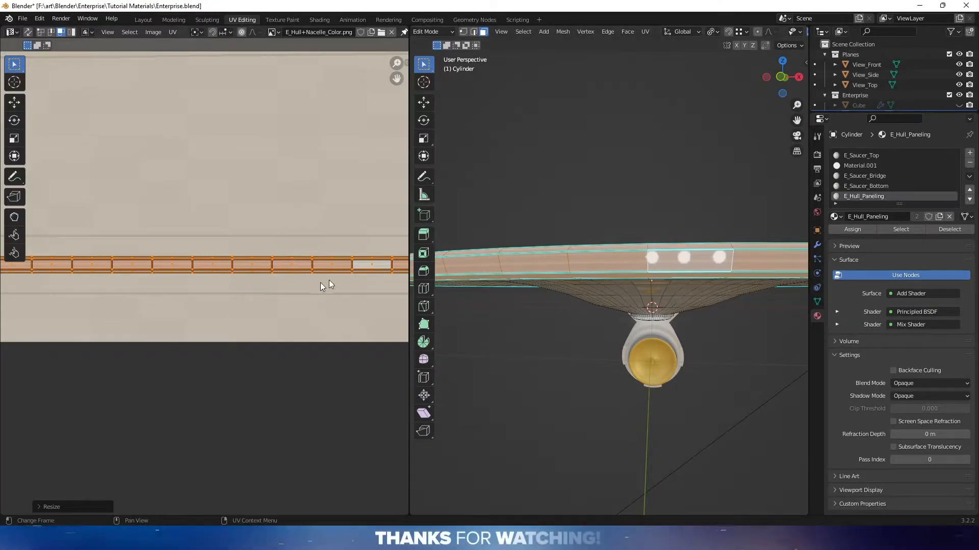
Move the rim strip about 0.007 along X so its left end sits just inside the texture's left edge.
middle_click_drag(313, 277, 282, 278)
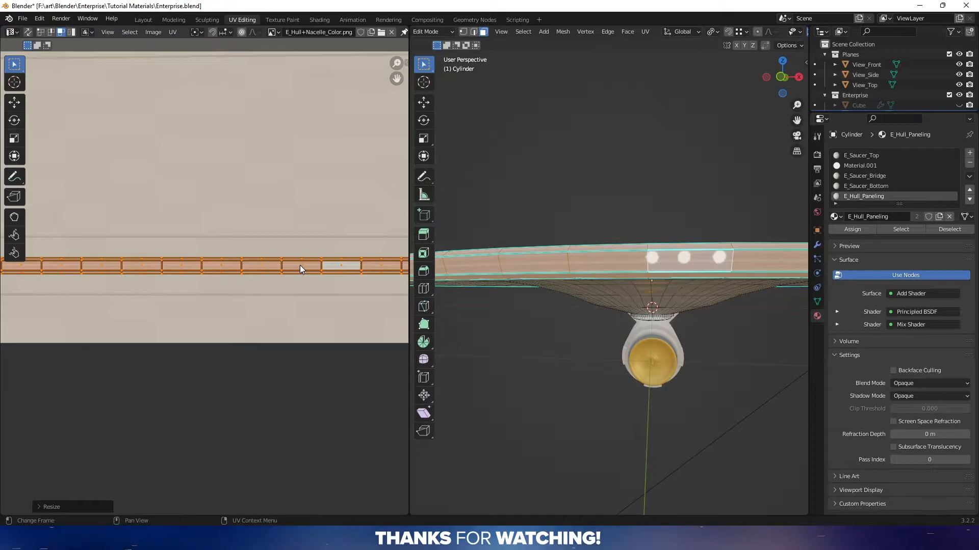
scroll(301, 265, "down", 6)
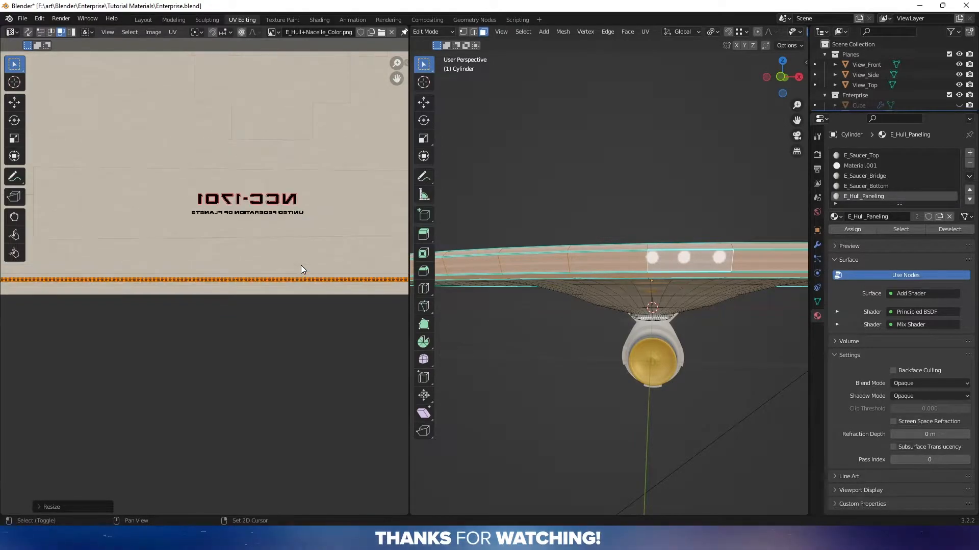
middle_click_drag(301, 263, 207, 288)
scroll(207, 288, "up", 1)
scroll(147, 268, "up", 4)
middle_click_drag(146, 268, 251, 282)
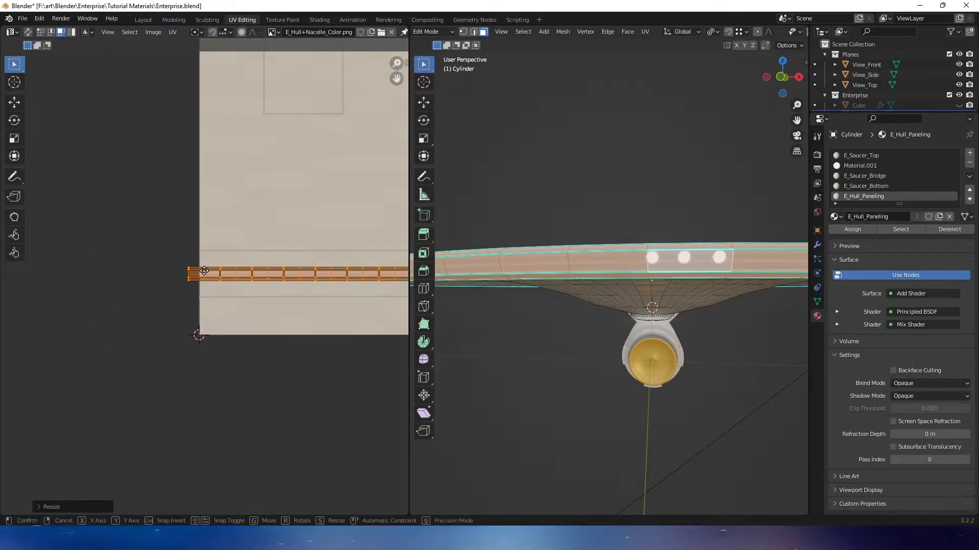
key("g")
key("x")
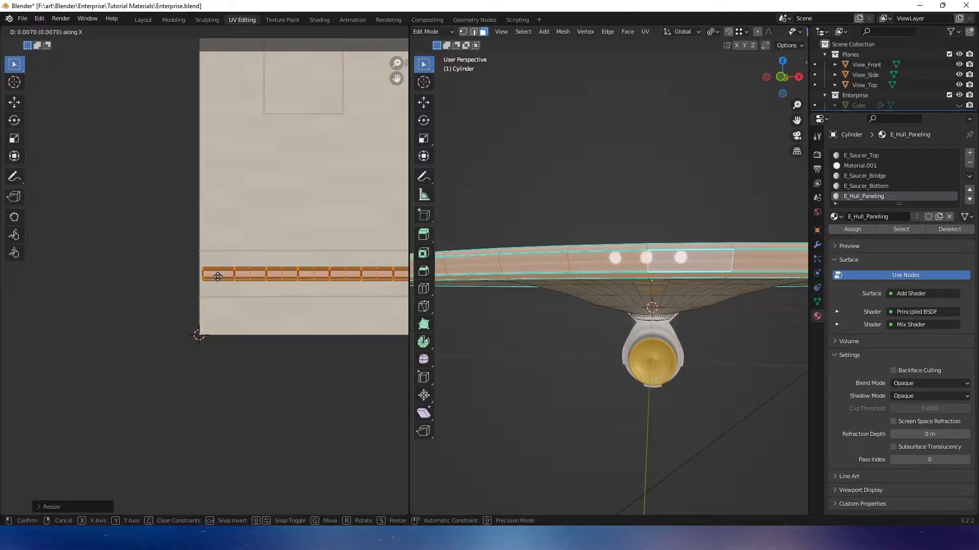
left_click(218, 276)
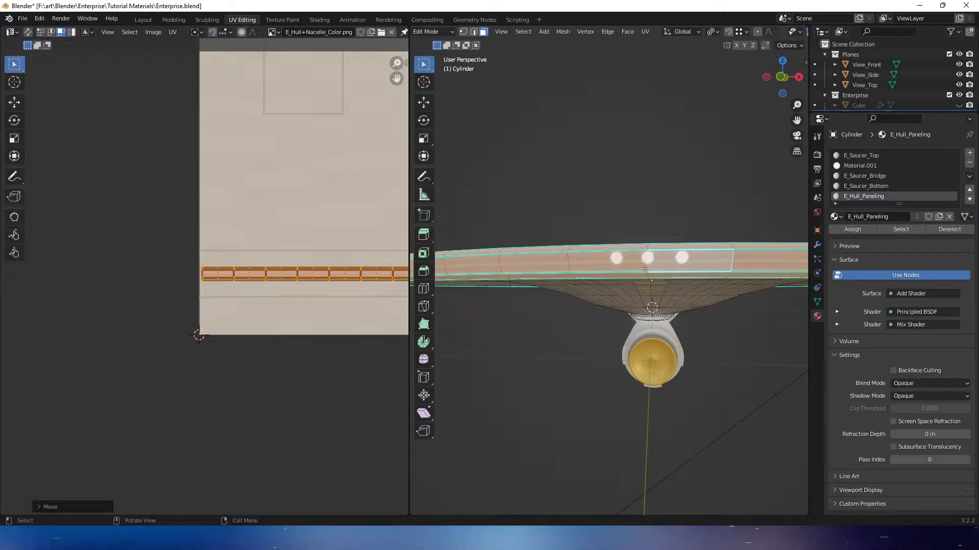
Scale the rim strip down slightly so its right end no longer overhangs the texture's right edge.
middle_click_drag(324, 278, 110, 279, "shift")
scroll(117, 277, "down", 5)
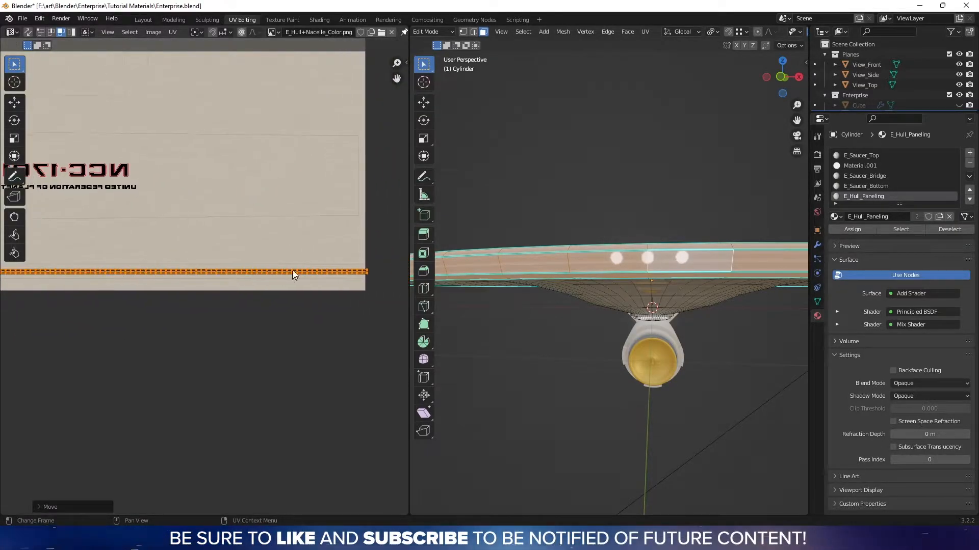
key("s")
left_click(365, 271)
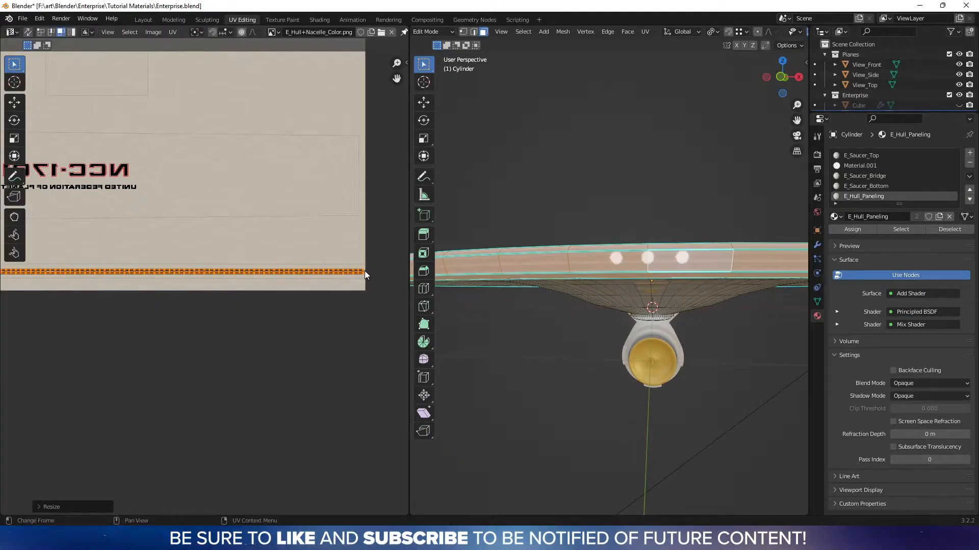
Scale the rim strip up slightly so that it spans the full width of the hull paneling texture.
middle_click_drag(207, 243, 156, 250, "shift")
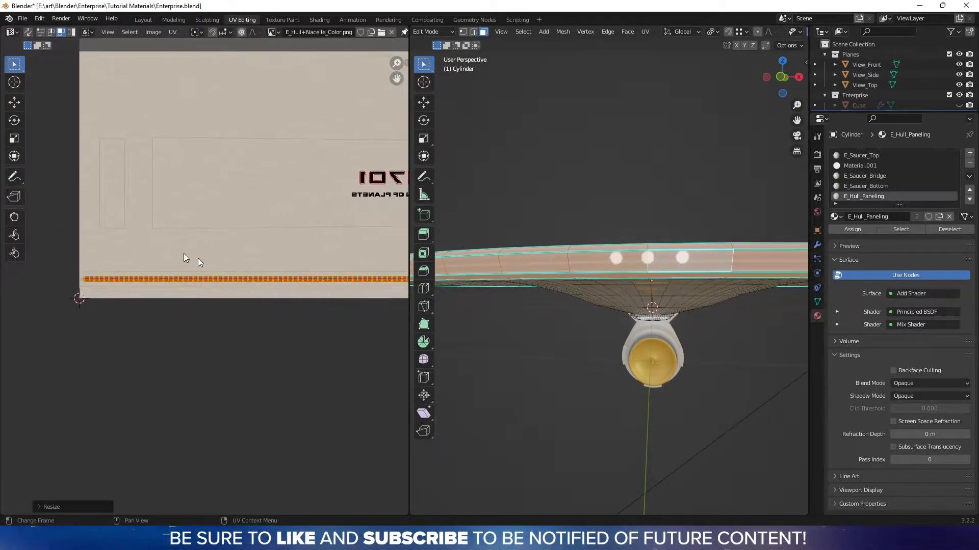
scroll(210, 259, "down", 4)
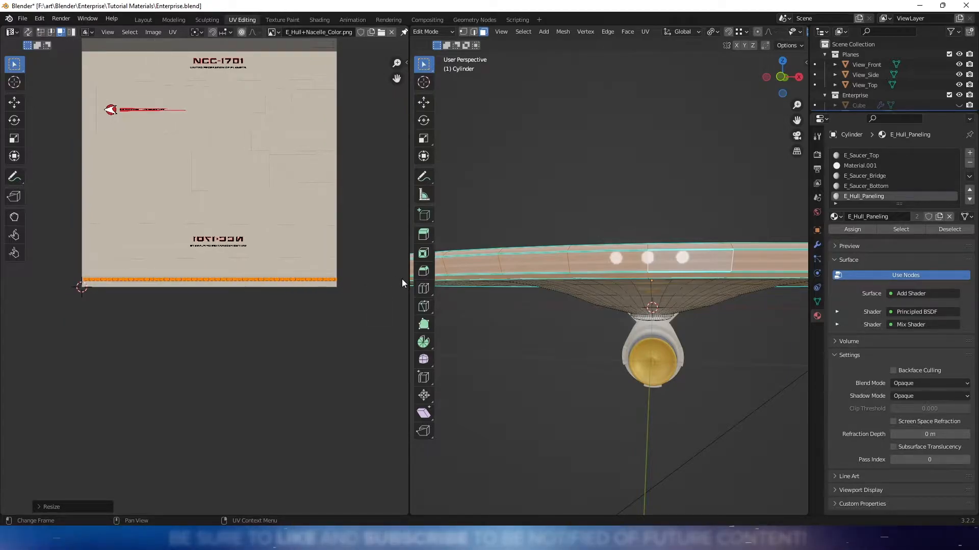
left_click_drag(408, 280, 638, 266)
scroll(511, 233, "up", 3)
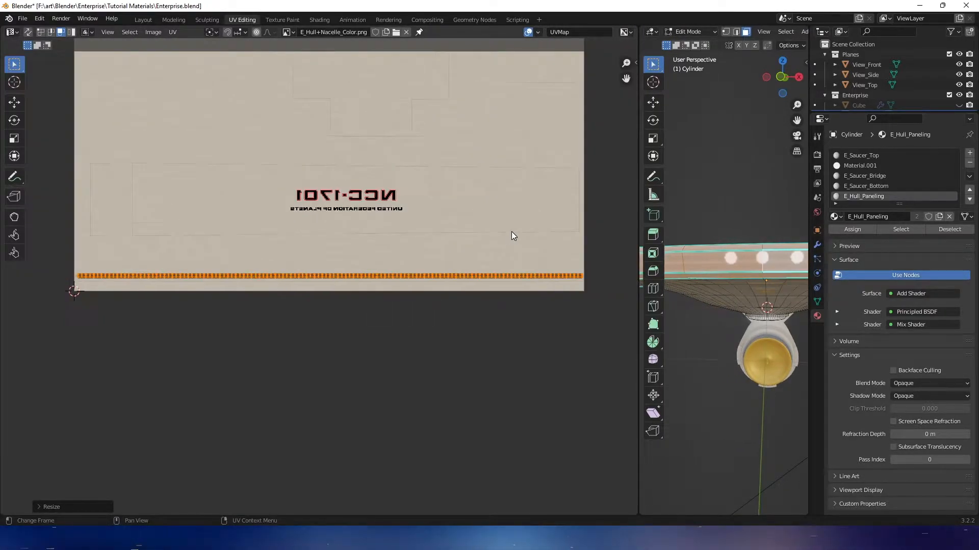
middle_click_drag(512, 236, 507, 274)
key("s")
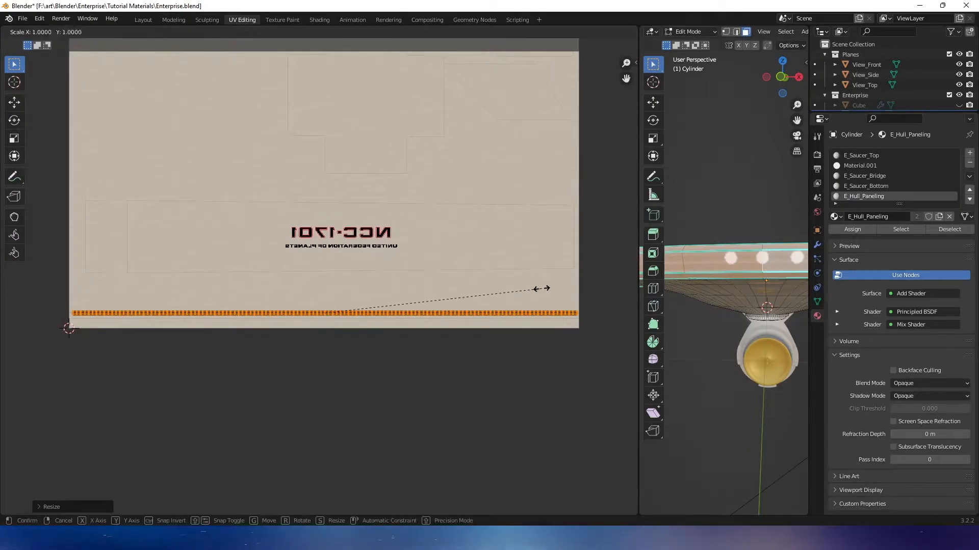
left_click(543, 287)
Fine-tune the rim strip's position along X so its ends line up with the texture's side edges.
key("g")
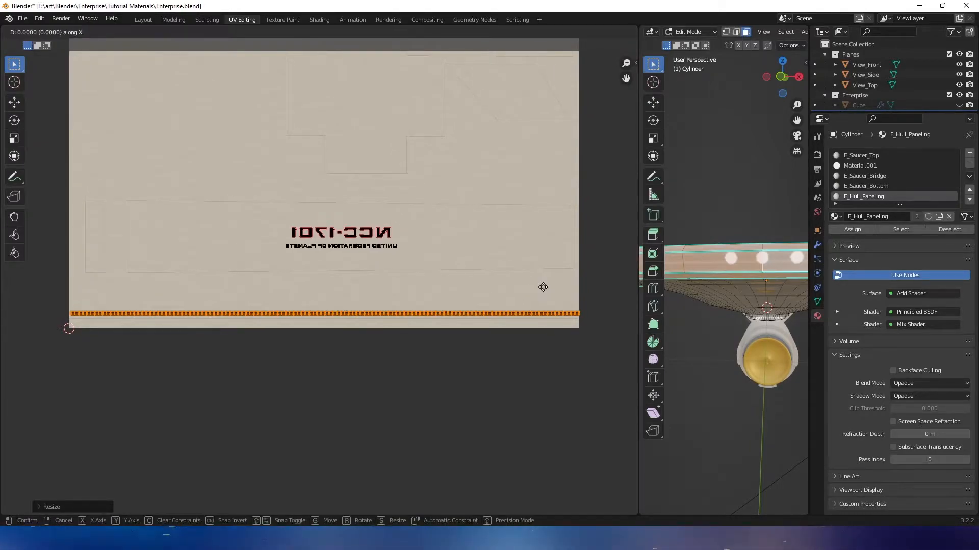
left_click(543, 291)
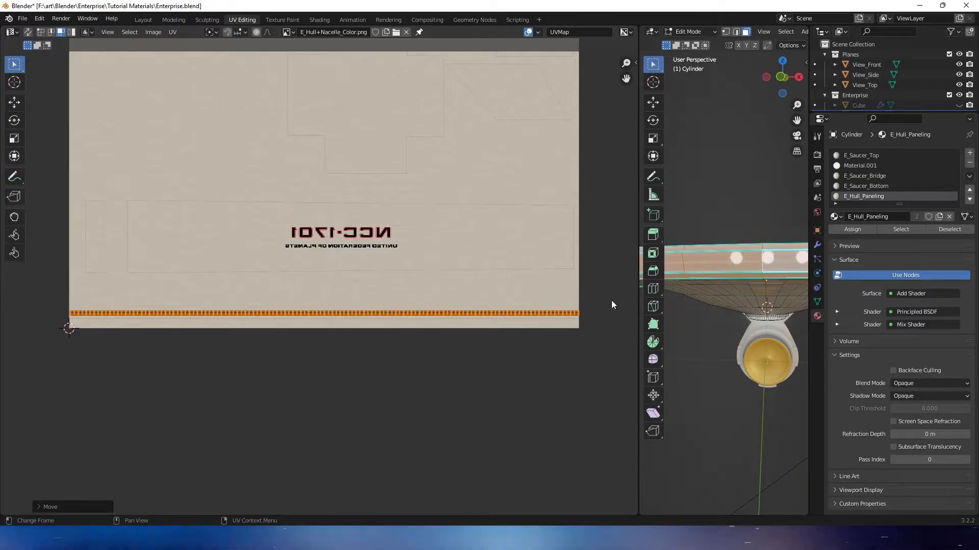
key("g")
key("x")
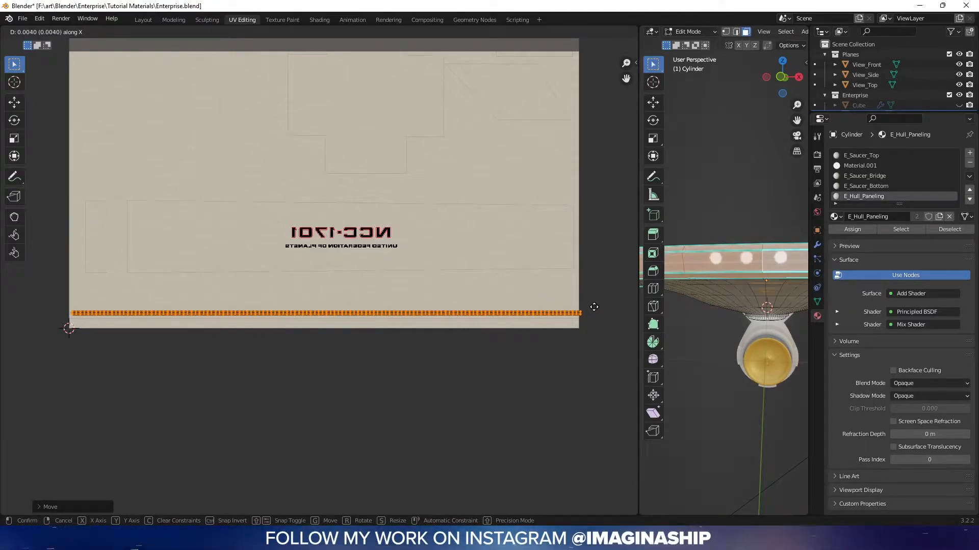
left_click(593, 311)
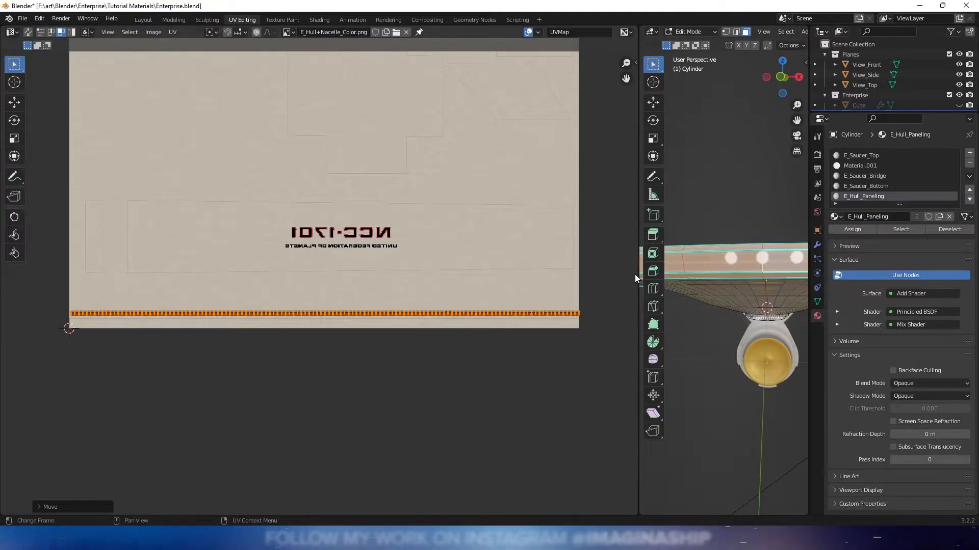
Scale the rim strip by about 1.23 along Y to flatten the window lights on the saucer's rim into rounder circles.
left_click_drag(637, 273, 288, 333)
scroll(570, 286, "up", 3)
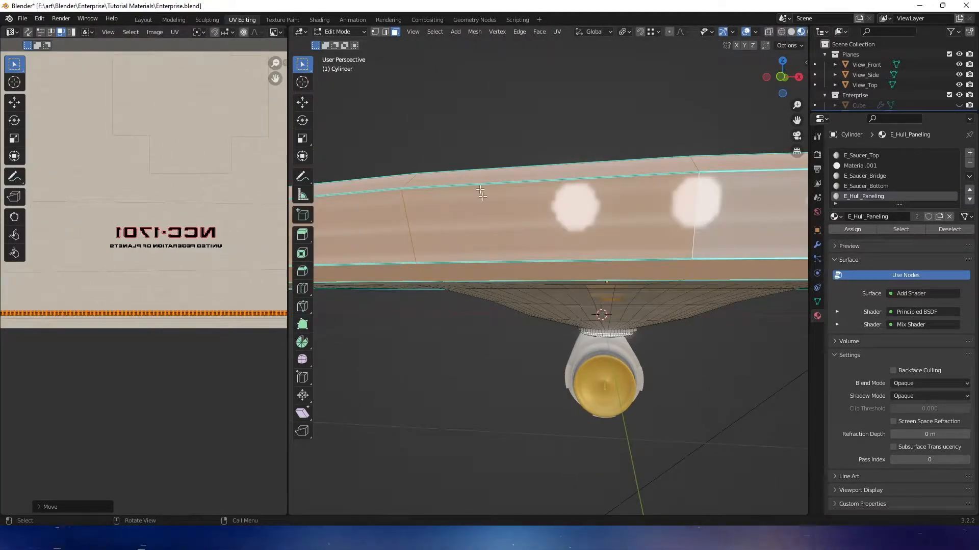
key("Tab")
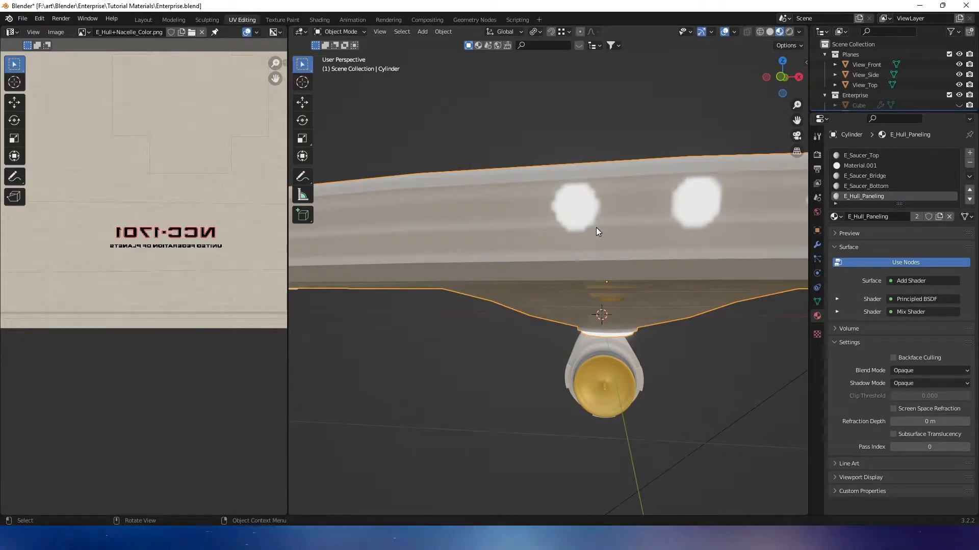
key("Tab")
scroll(175, 301, "up", 4)
middle_click_drag(145, 329, 160, 260)
scroll(190, 305, "up", 2)
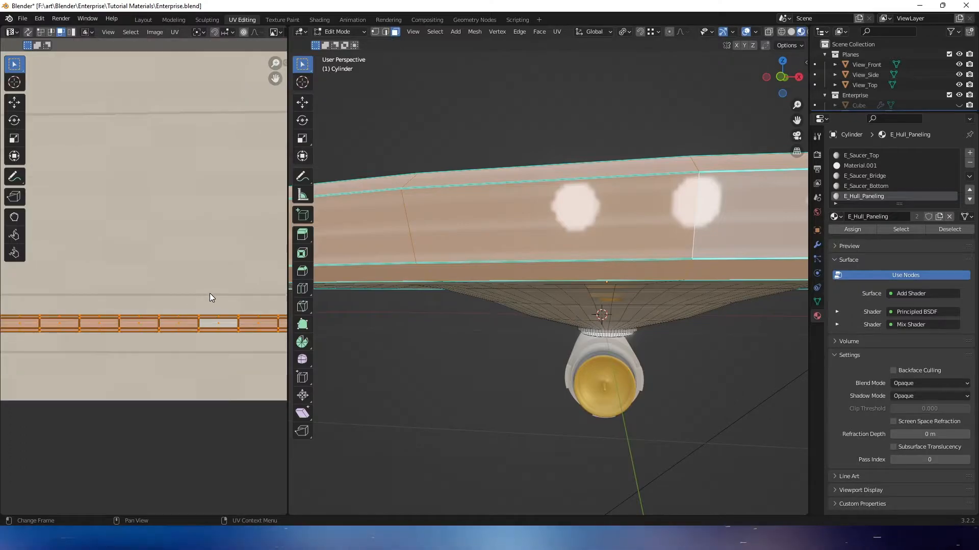
key("s")
key("y")
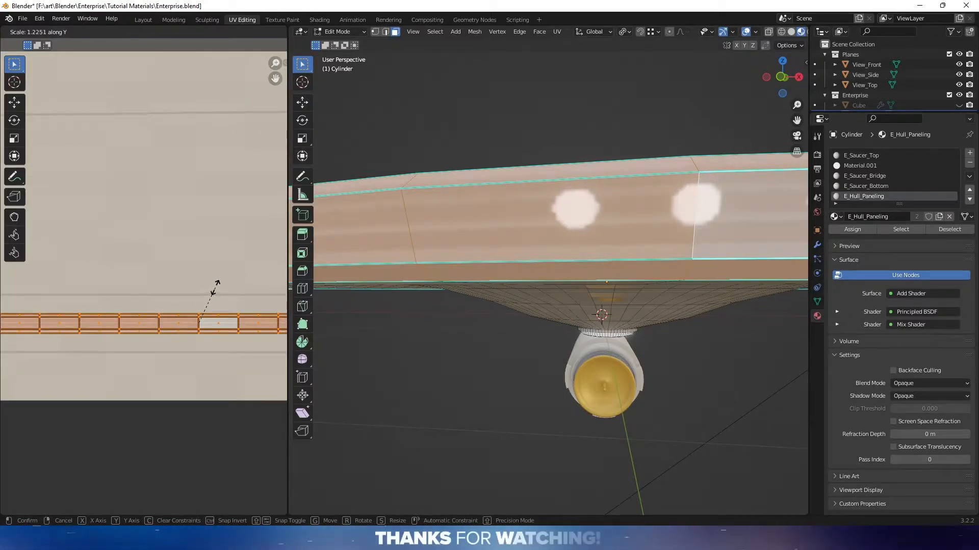
left_click(213, 288)
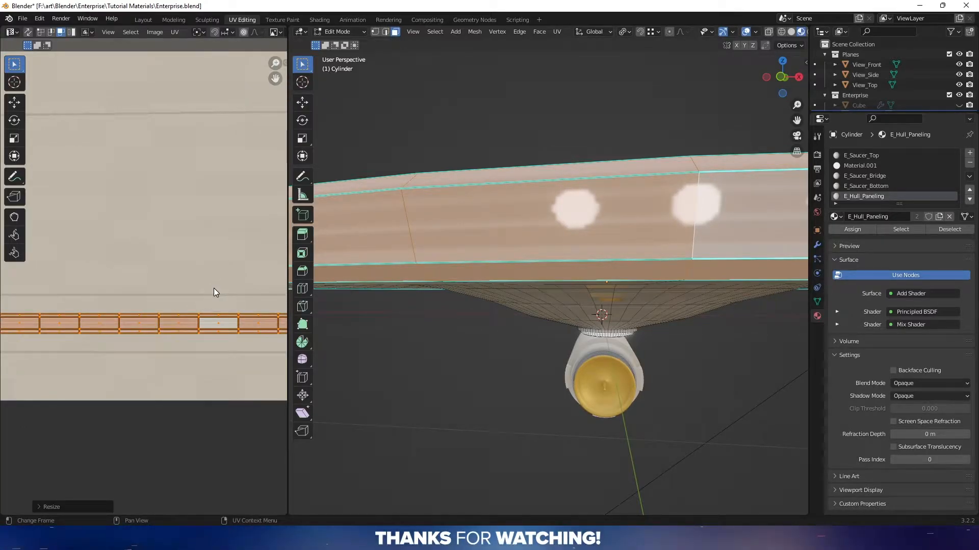
key("g")
key("y")
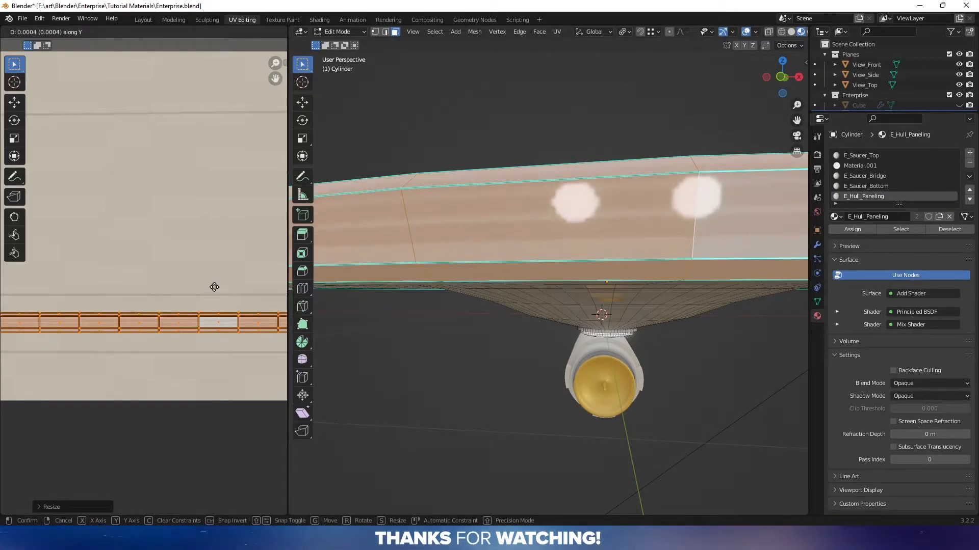
left_click(215, 289)
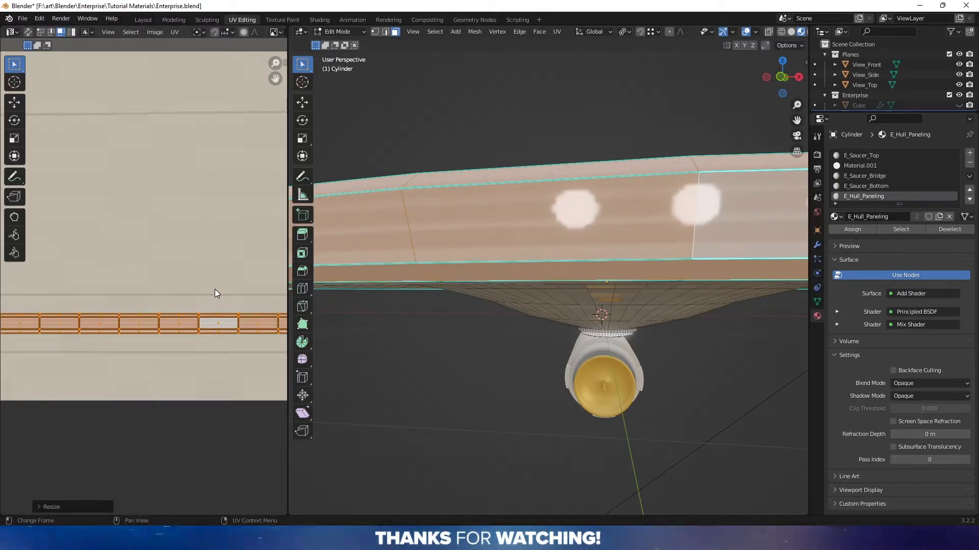
Mirror the rim strip's UVs along Y to flip the texture vertically on the saucer's rim.
scroll(216, 290, "down", 6)
scroll(215, 293, "up", 1)
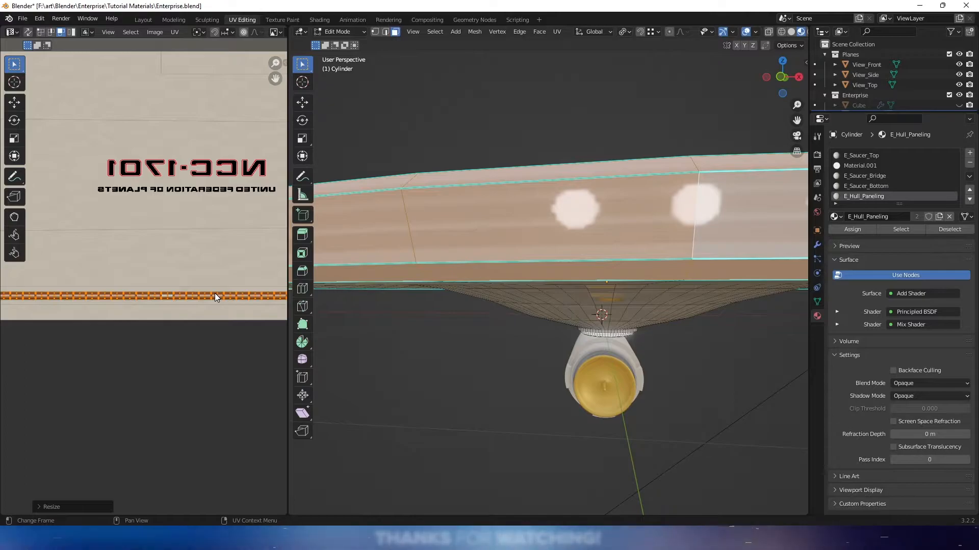
right_click(200, 296)
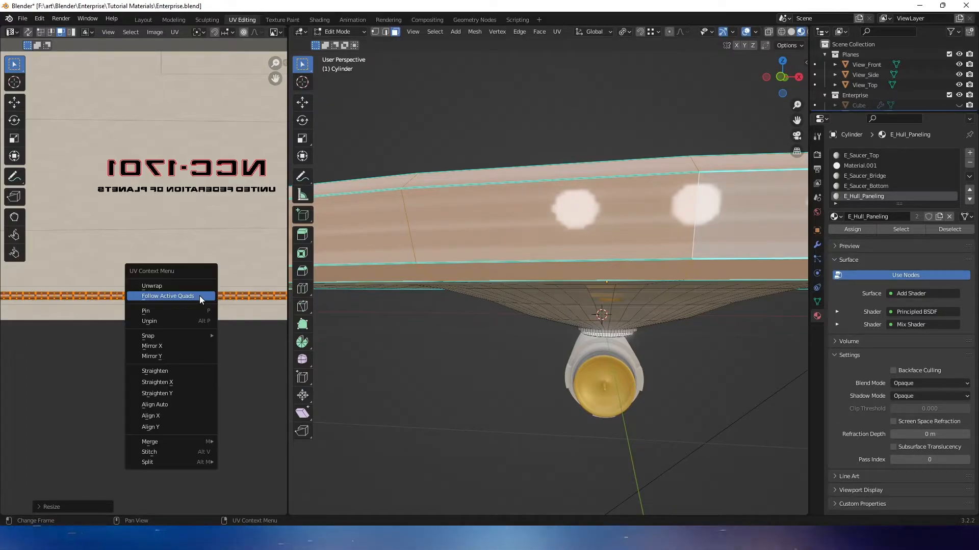
left_click(186, 356)
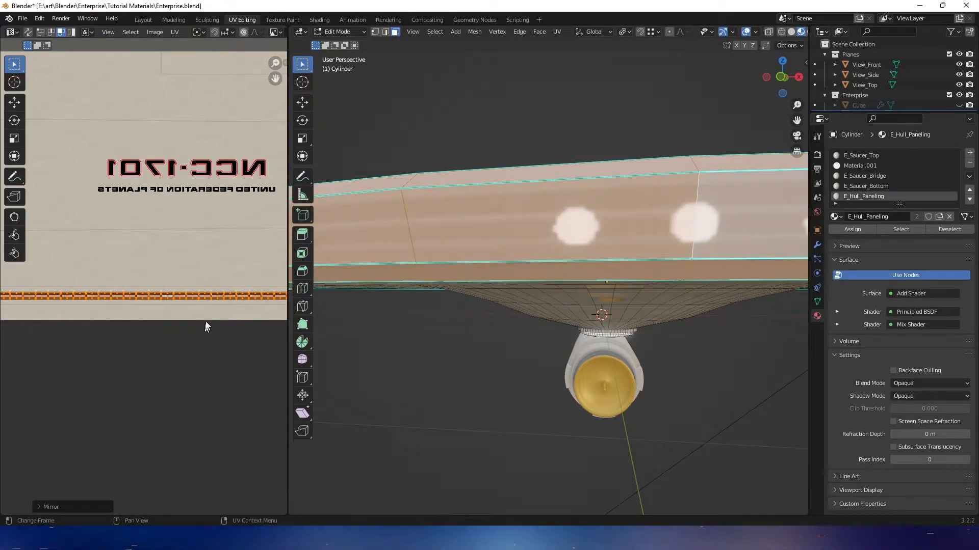
Move the mirrored rim strip about 0.0003 down along Y to center the window lights on the saucer's rim.
scroll(203, 324, "up", 3)
middle_click_drag(200, 321, 164, 331)
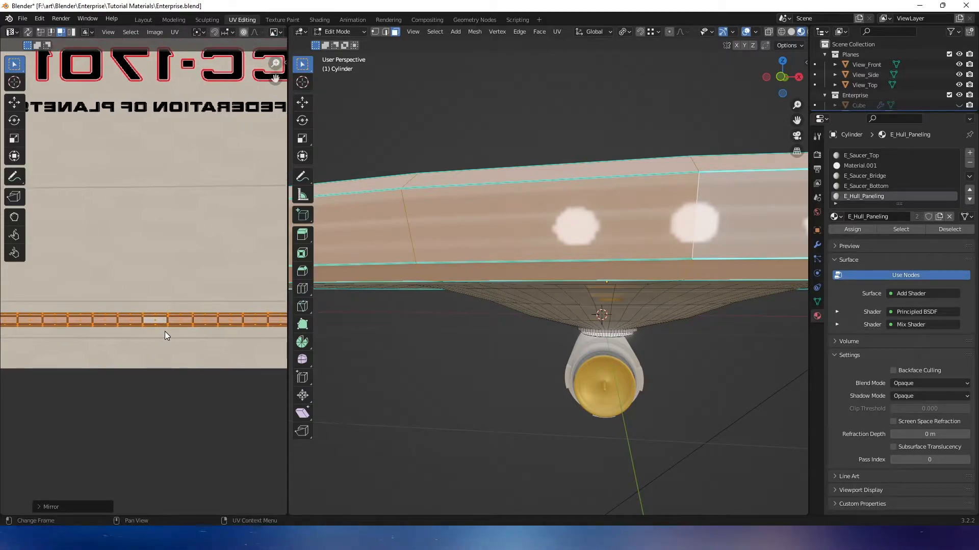
key("g")
key("y")
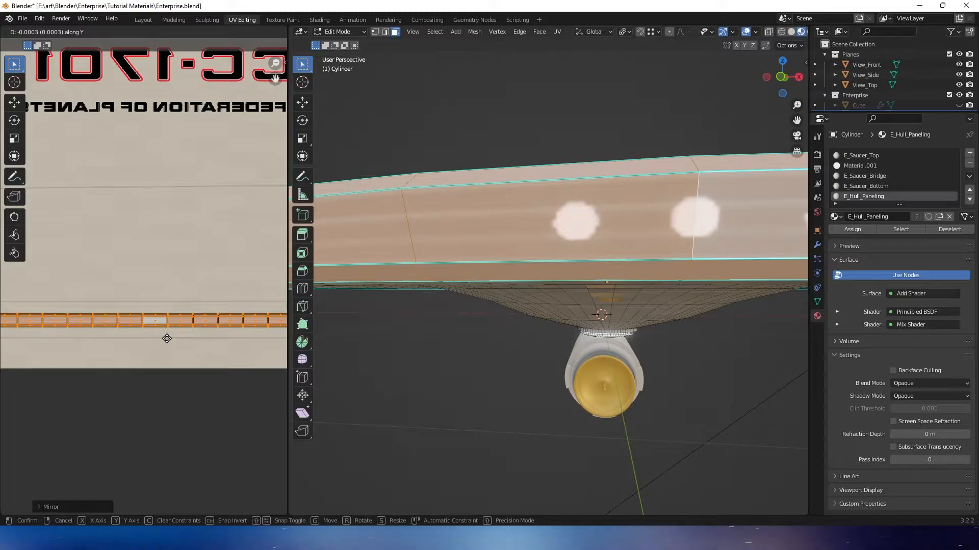
left_click(167, 338)
Return to Object Mode and check the shape and placement of the window lights along the saucer's rim.
middle_click_drag(523, 226, 518, 237)
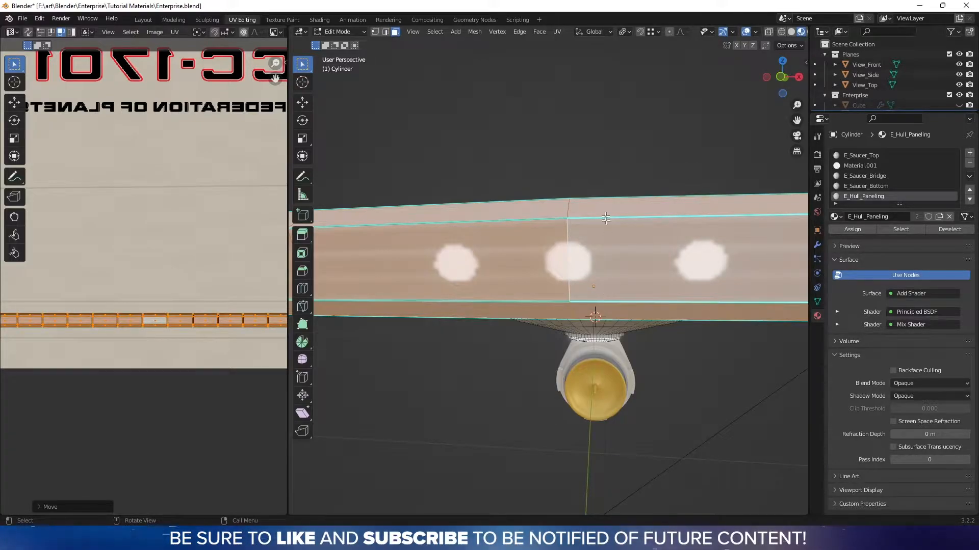
key("Tab")
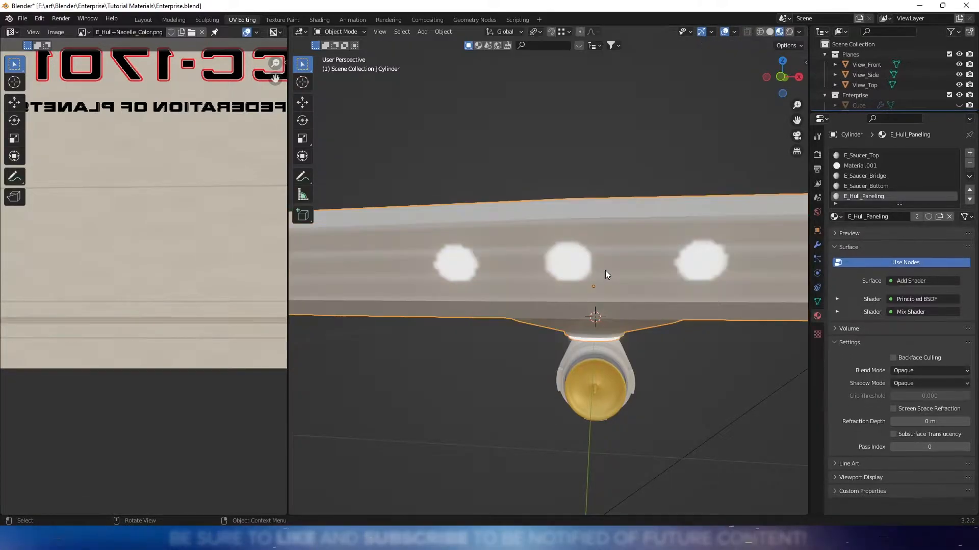
scroll(632, 212, "down", 6)
middle_click_drag(632, 212, 649, 189)
middle_click_drag(572, 148, 588, 151)
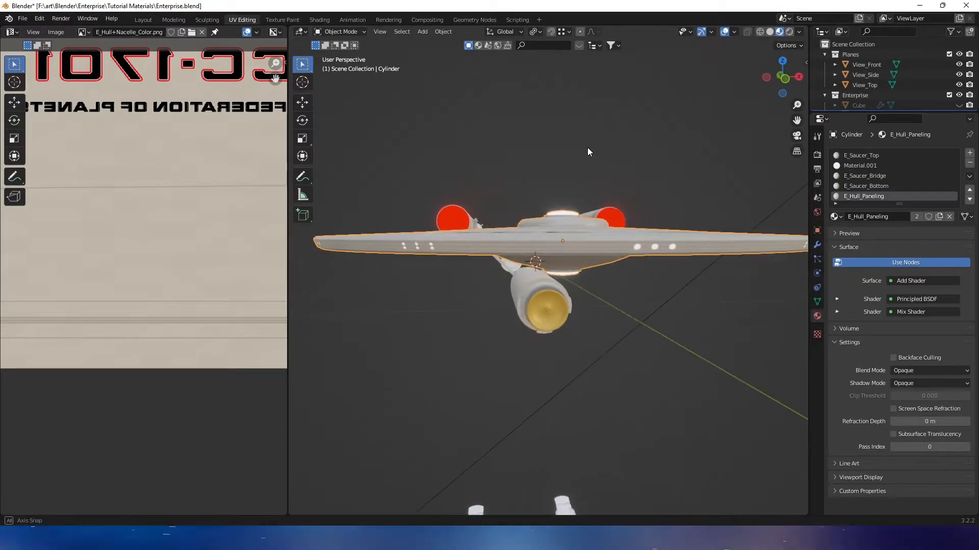
Switch the viewport to rendered shading and inspect the saucer's rim lights, underside and top paneling from several angles.
left_click(789, 34)
middle_click_drag(573, 139, 688, 218)
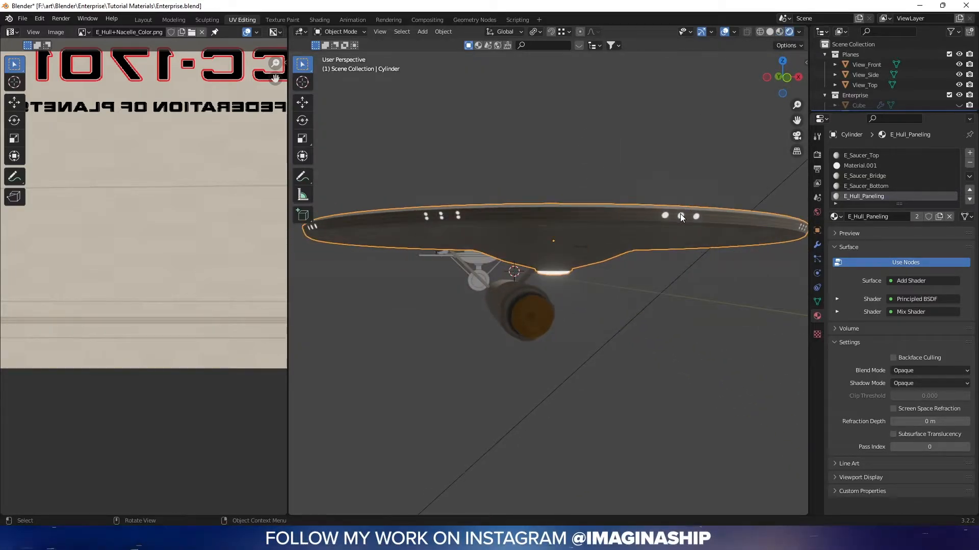
middle_click_drag(438, 214, 551, 206)
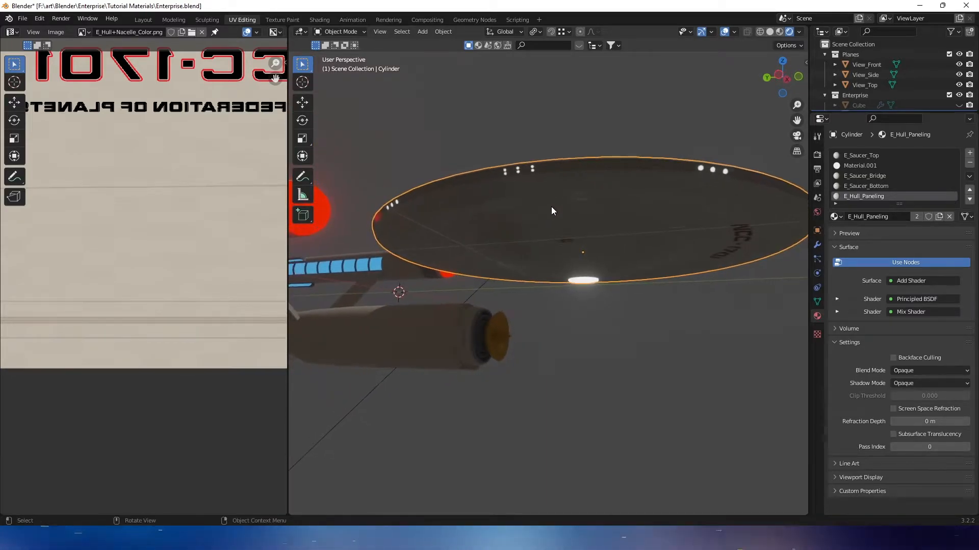
middle_click_drag(698, 173, 655, 201)
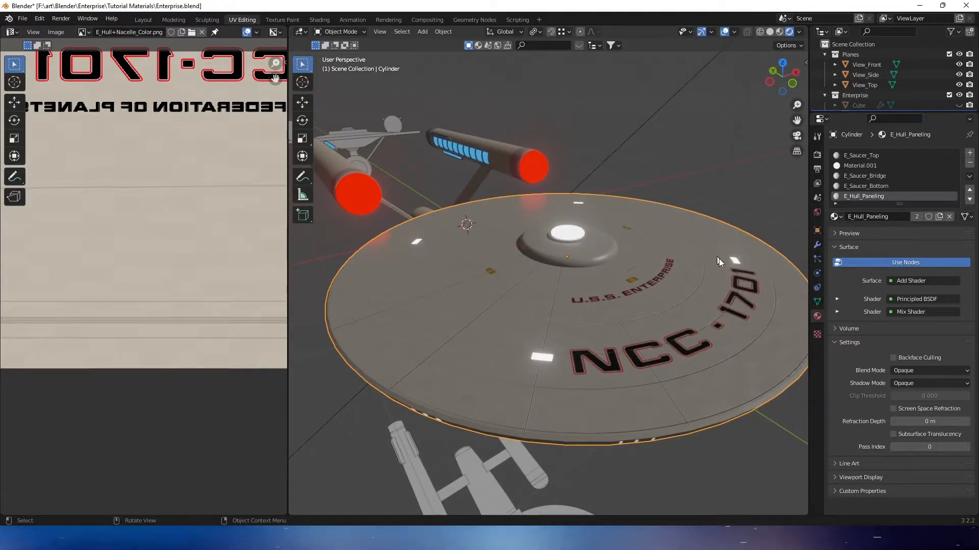
middle_click_drag(551, 322, 488, 301, "shift")
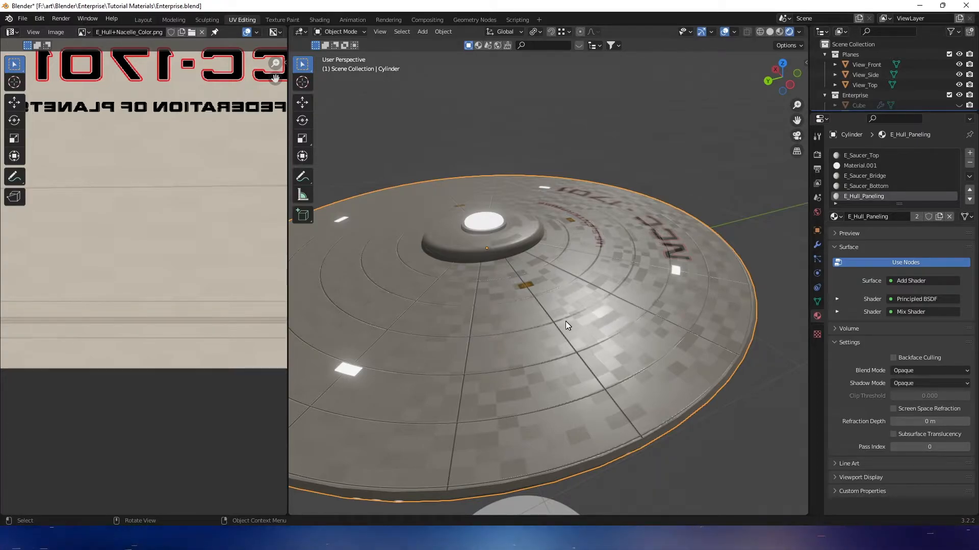
mouse_move(607, 310)
middle_mouse_down()
mouse_move(622, 313)
mouse_move(607, 307)
middle_mouse_up()
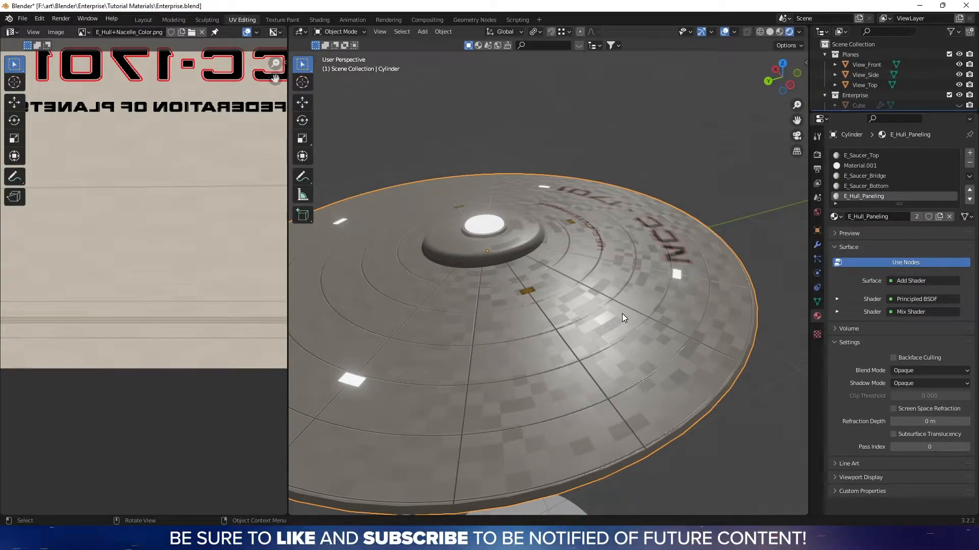
middle_click_drag(553, 319, 637, 347)
scroll(918, 76, "down", 2)
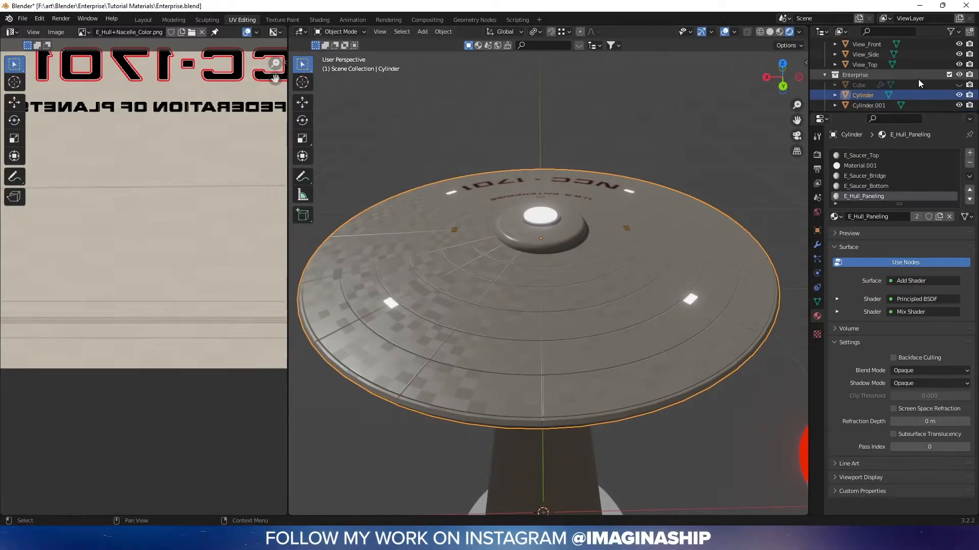
Unhide and select the Cube impulse engine section behind the bridge, and view it from the top.
left_click(959, 85)
left_click(549, 351)
middle_click_drag(549, 350, 502, 311)
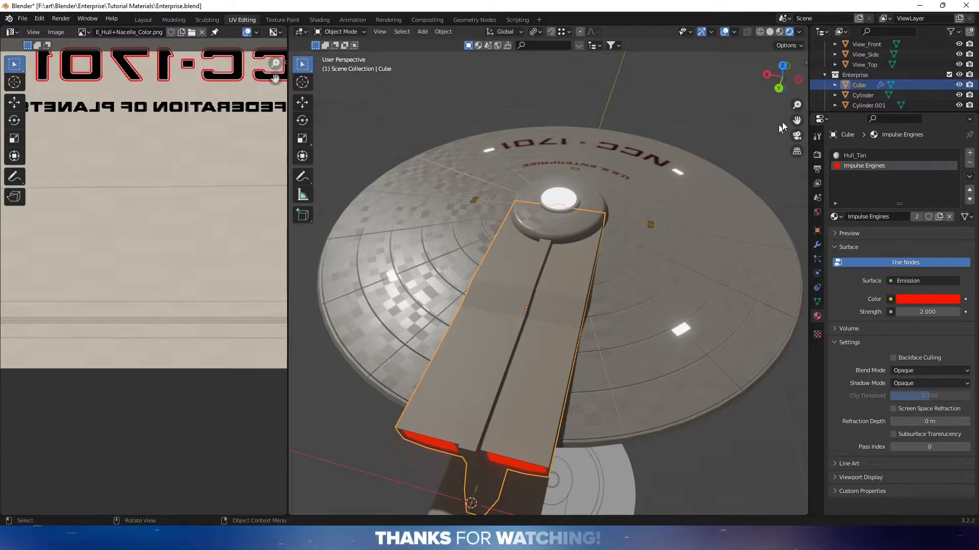
left_click(783, 65)
middle_click_drag(648, 172, 674, 288, "shift")
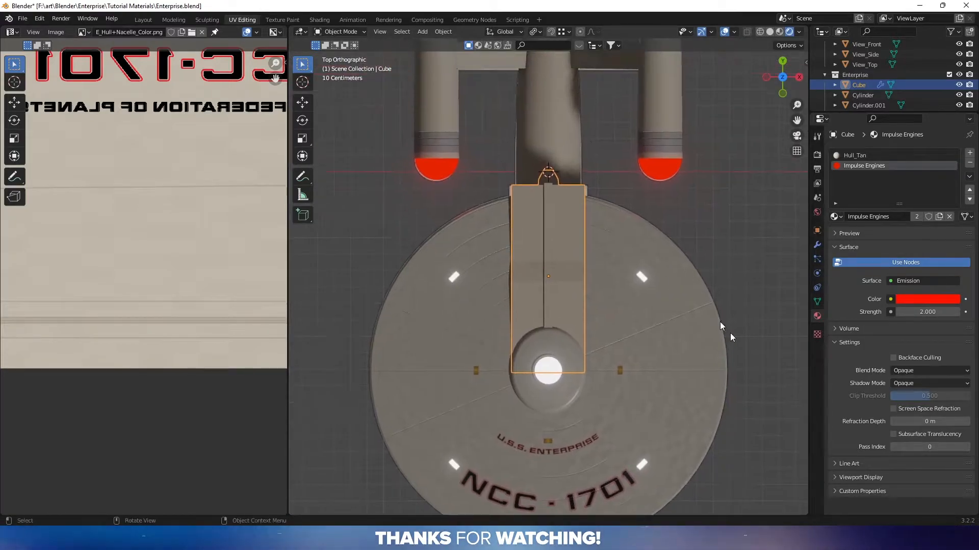
Replace the Hull_Tan material on the impulse engine section with the E_Hull_Paneling material.
left_click(868, 155)
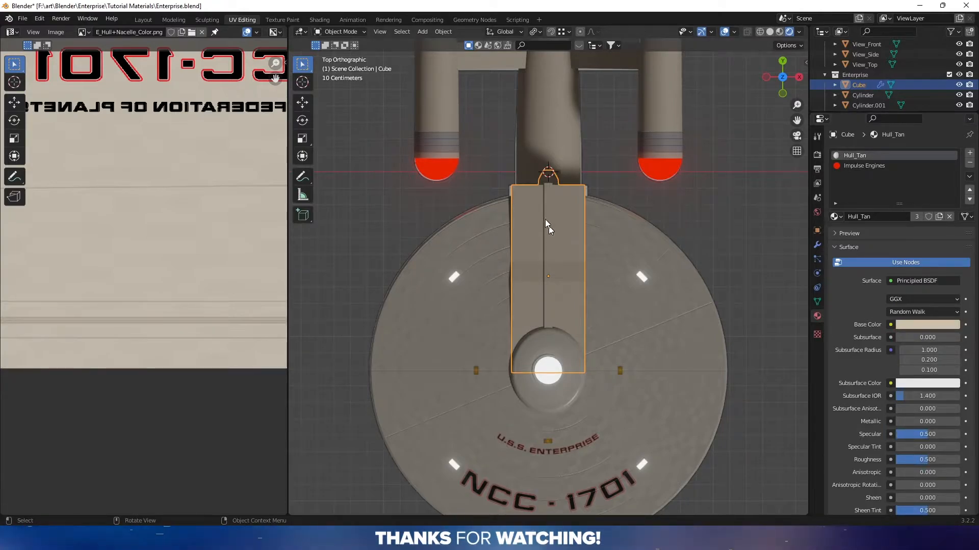
left_click(842, 216)
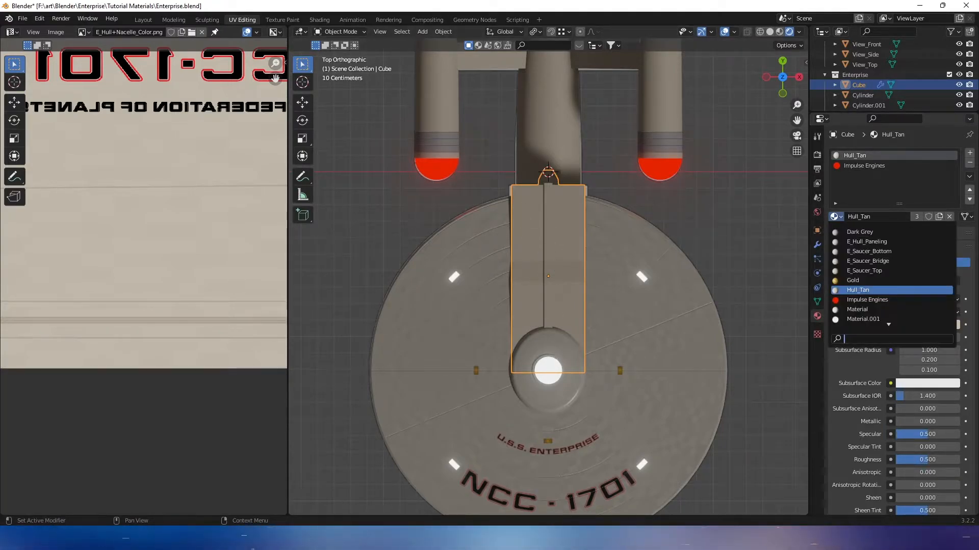
left_click(873, 242)
scroll(649, 224, "up", 2)
scroll(646, 250, "up", 4)
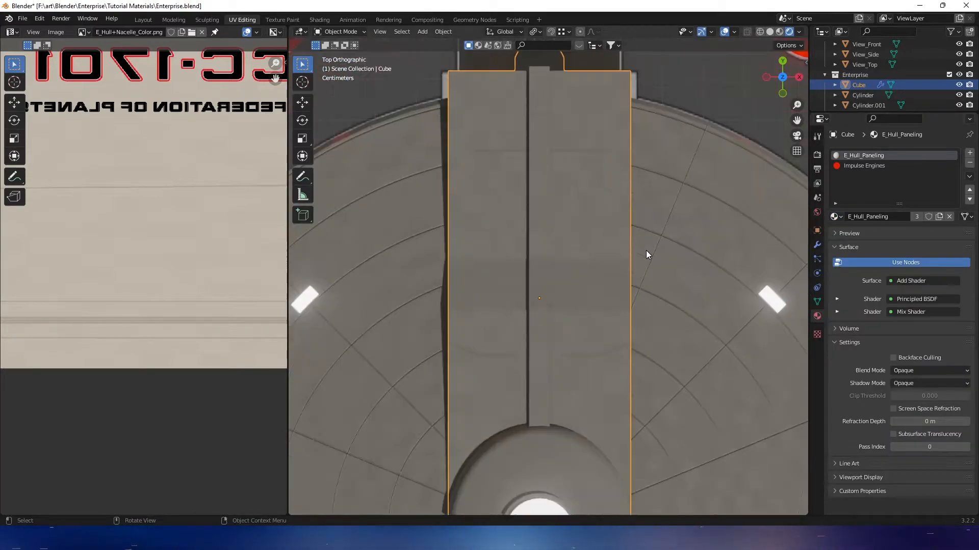
middle_click_drag(525, 279, 680, 243)
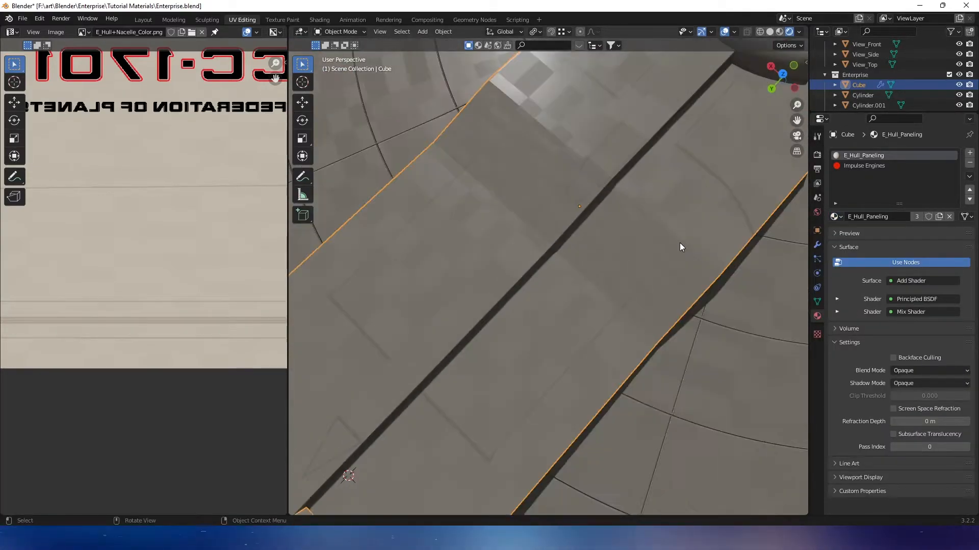
Inspect the paneling on the impulse engine section, then apply its Mirror modifier in Object Mode.
mouse_move(592, 260)
middle_mouse_down()
mouse_move(618, 246)
mouse_move(586, 277)
mouse_move(606, 257)
middle_mouse_up()
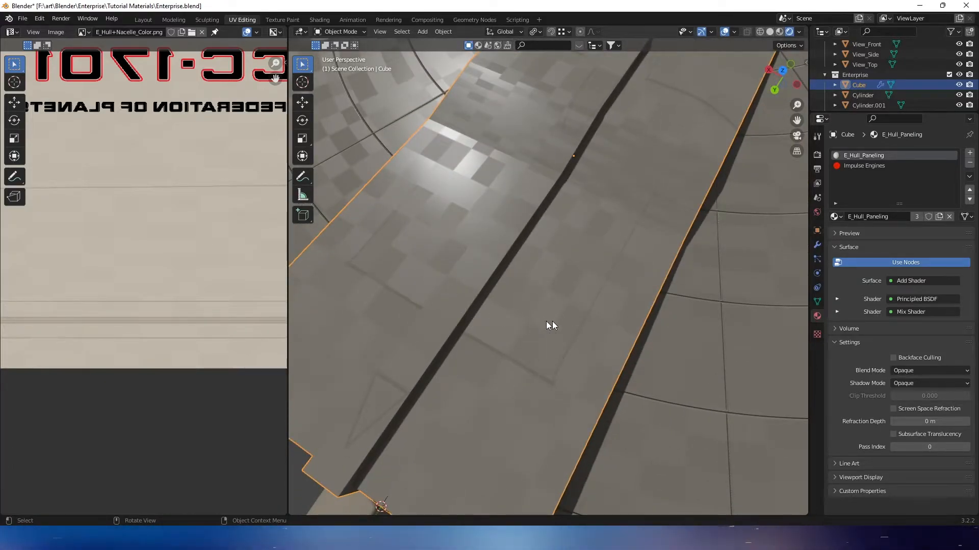
scroll(543, 314, "down", 6)
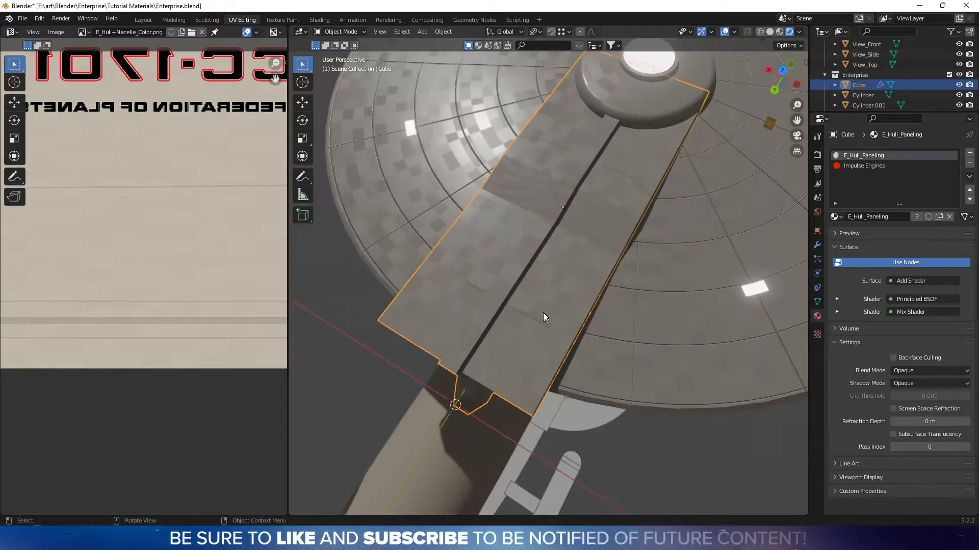
middle_click_drag(488, 255, 490, 246)
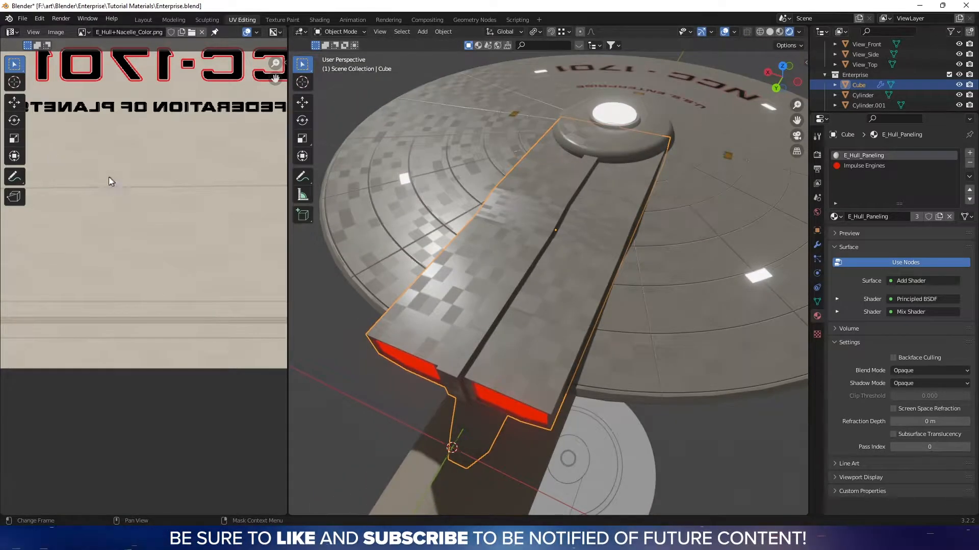
scroll(108, 176, "down", 5)
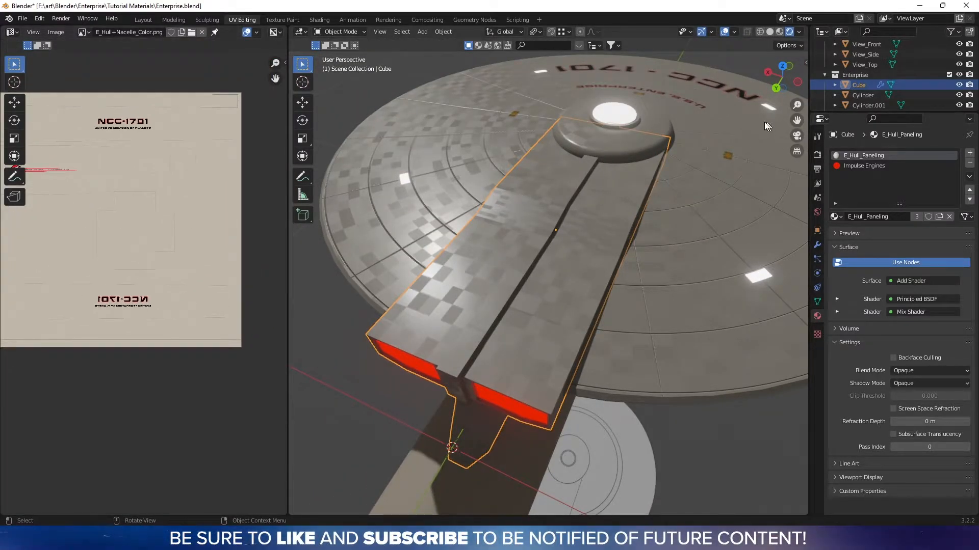
left_click(781, 67)
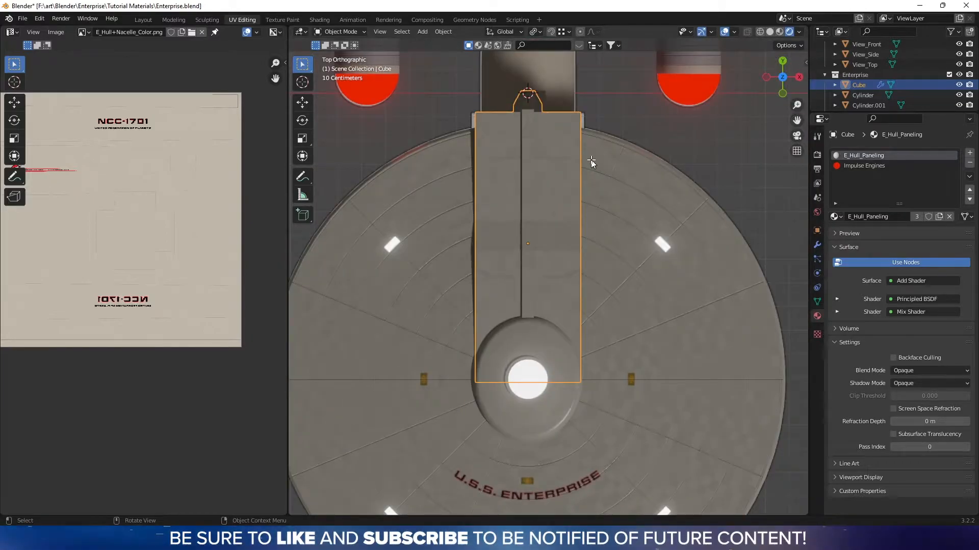
key("Tab")
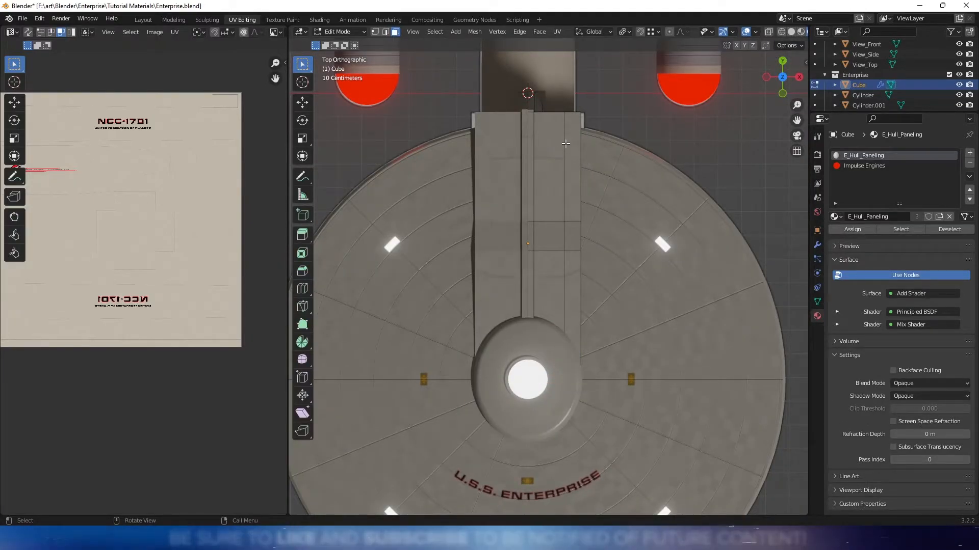
key("Tab")
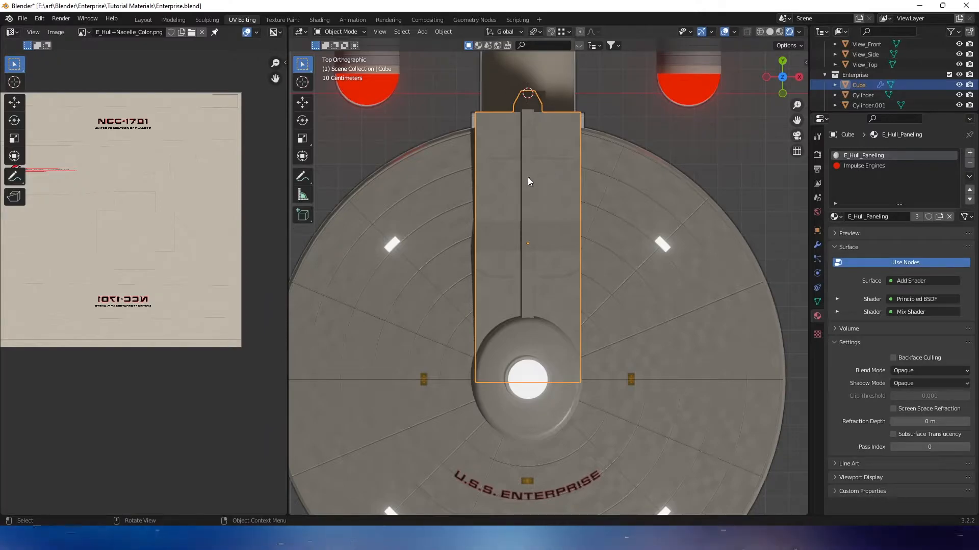
left_click(817, 245)
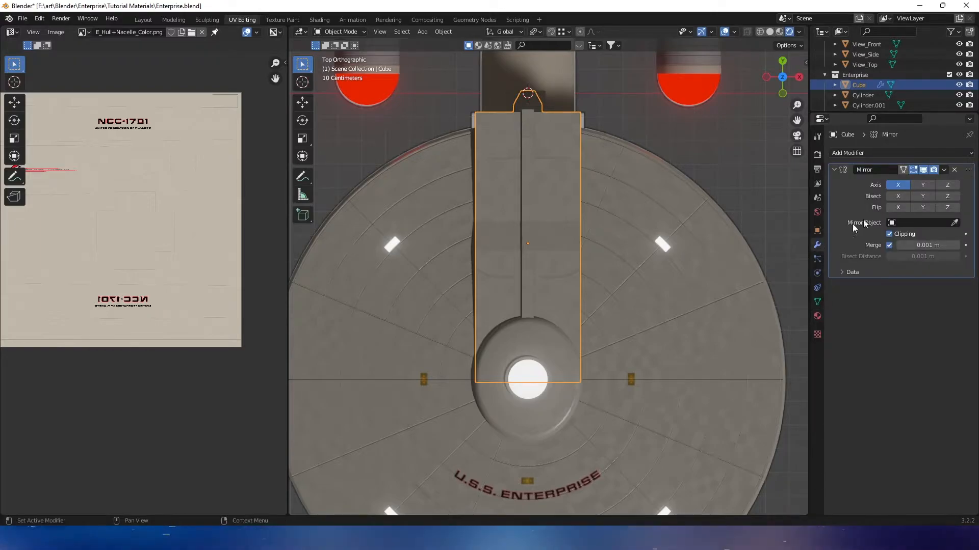
left_click(944, 171)
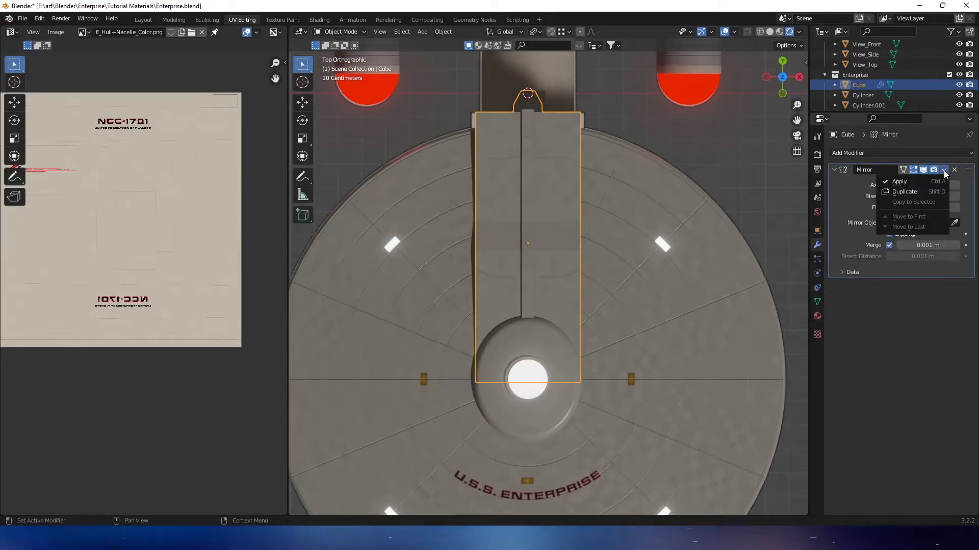
left_click(919, 182)
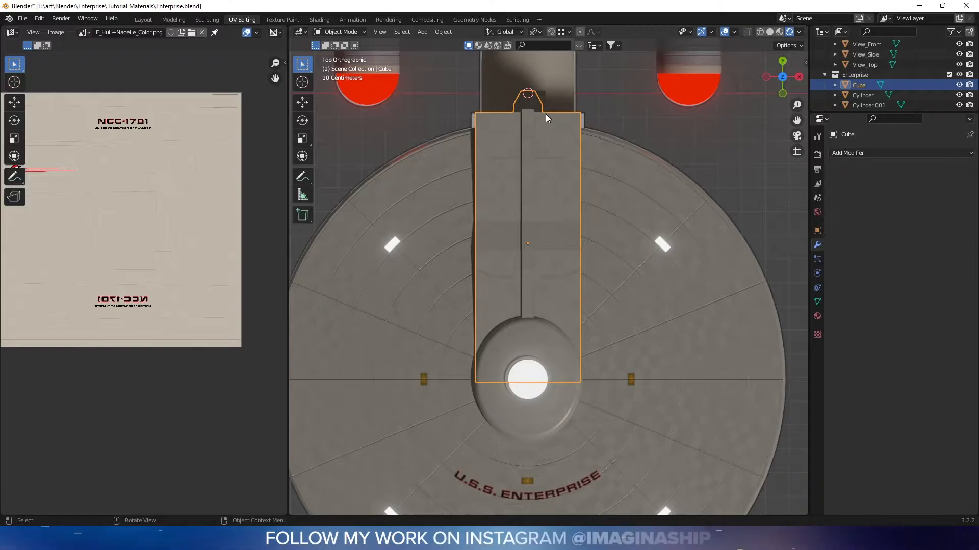
Select the secondary hull behind the saucer and check its mesh in Edit Mode.
middle_click_drag(546, 118, 555, 267, "shift")
left_click(549, 175)
key("Tab")
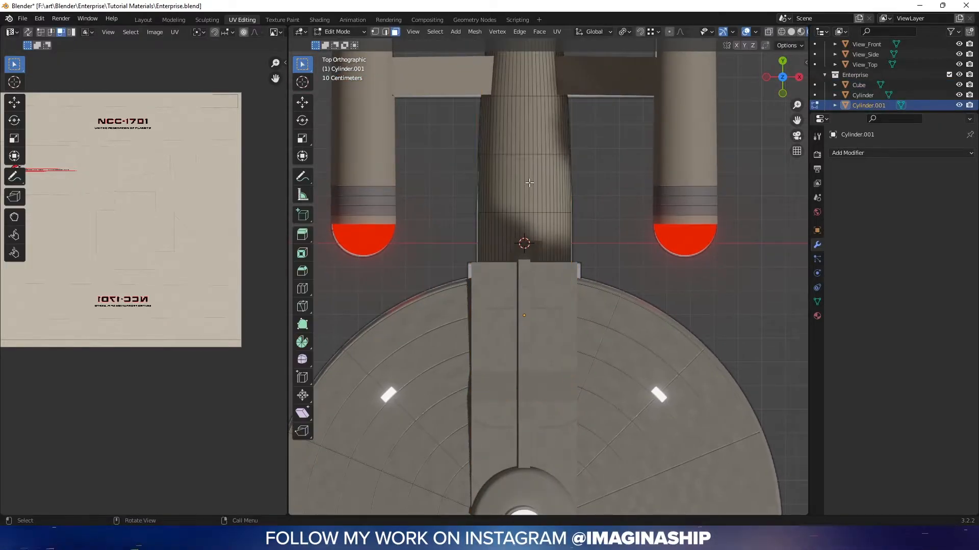
key("Tab")
Apply the Mirror modifier on the warp nacelles and pylons and check both sides' geometry in Edit Mode.
middle_click_drag(541, 174, 544, 231, "shift")
left_click(694, 152)
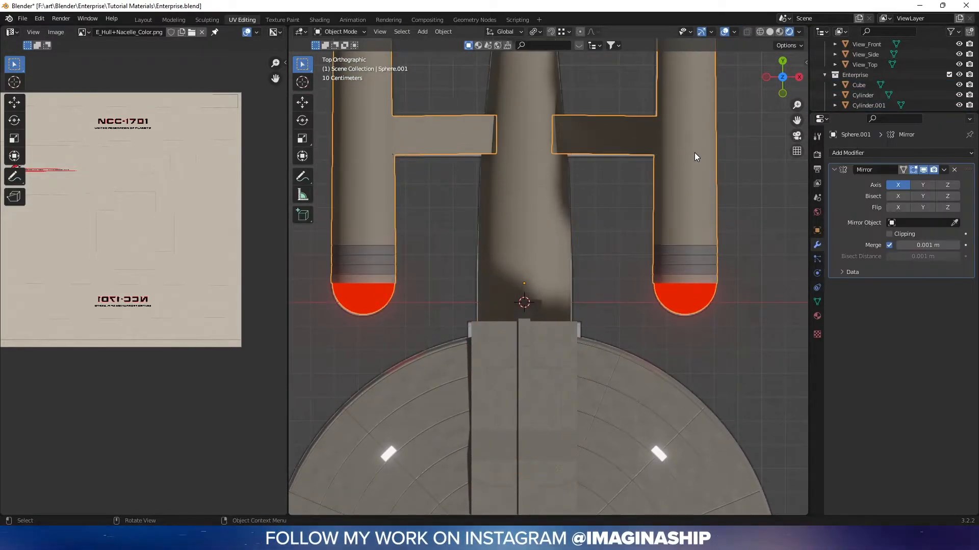
middle_click_drag(418, 127, 460, 193)
left_click(944, 170)
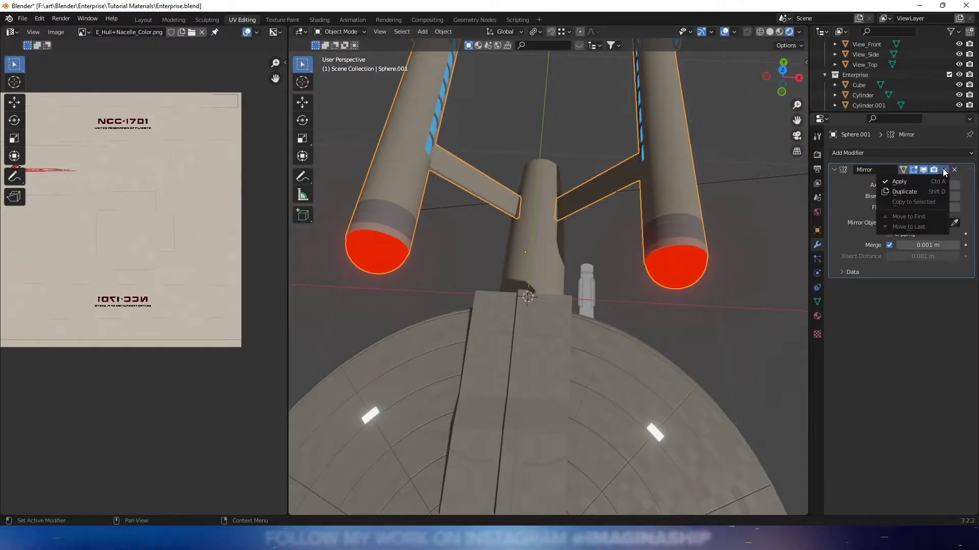
left_click(898, 185)
middle_click_drag(652, 240, 656, 264)
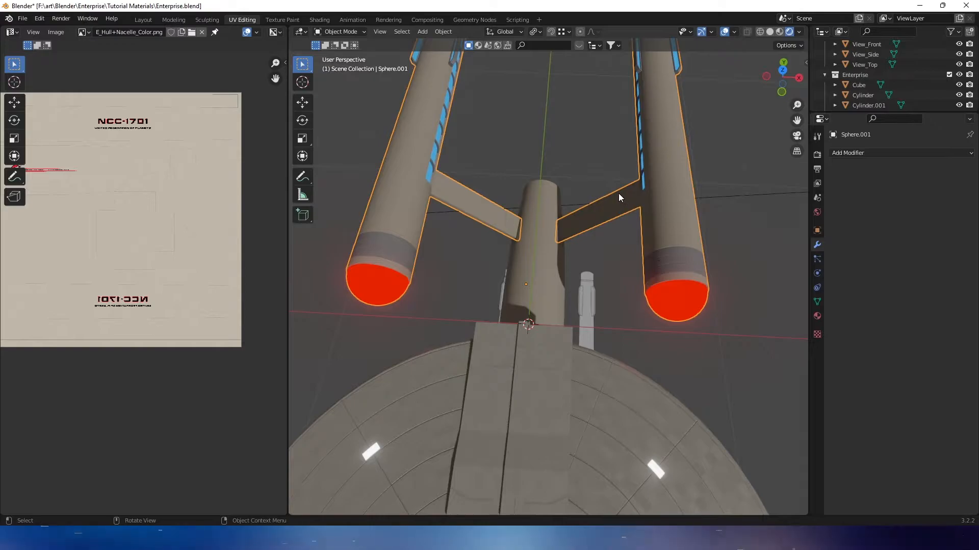
key("Tab")
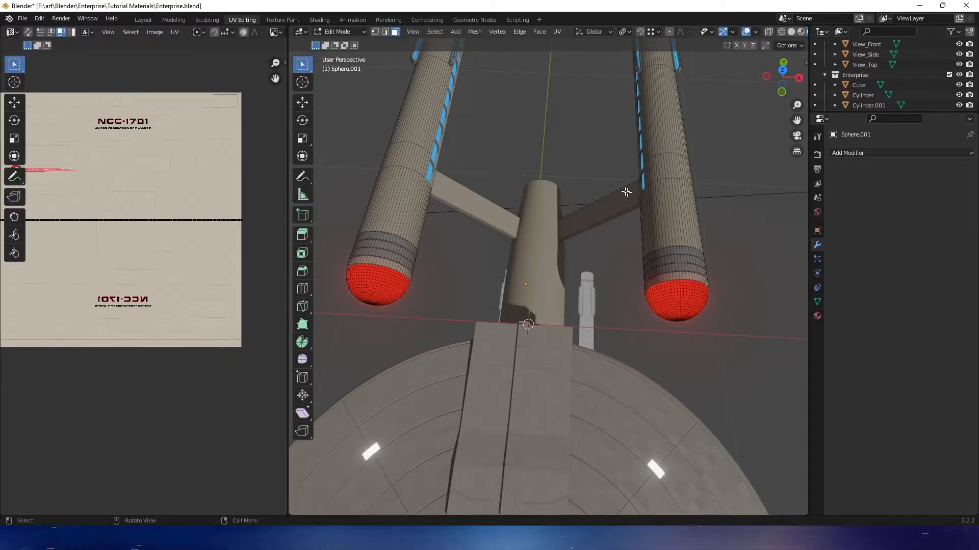
key("Tab")
Apply the Mirror modifier on the blue inner grilles of the warp nacelles and check the mesh.
middle_click_drag(537, 139, 654, 246)
left_click(629, 213)
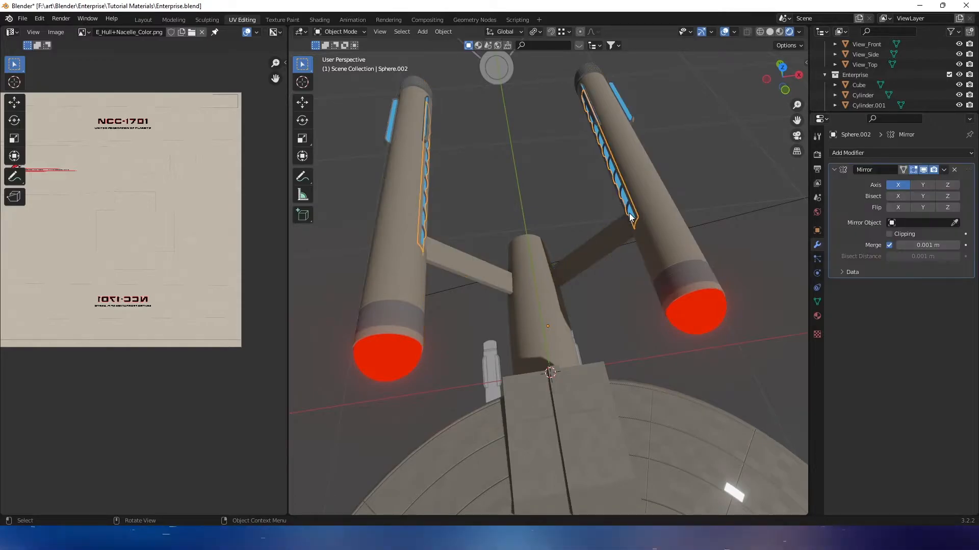
left_click(944, 174)
left_click(928, 182)
middle_click_drag(683, 209, 649, 191)
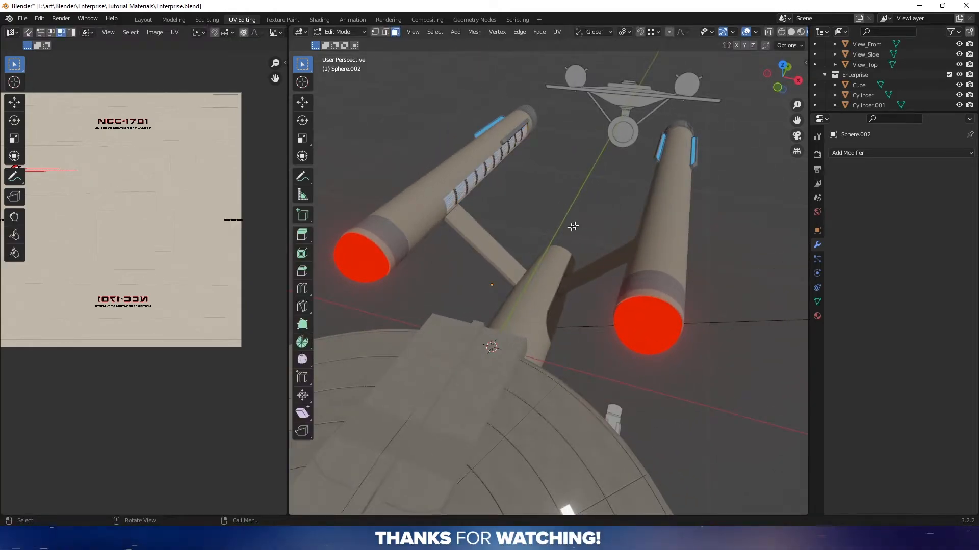
middle_click_drag(570, 217, 575, 181)
Select all faces of the impulse engine section with X-ray on and UV-project them from the top view.
left_click(439, 320)
middle_click_drag(438, 320, 607, 147)
left_click(782, 72)
scroll(621, 175, "up", 1)
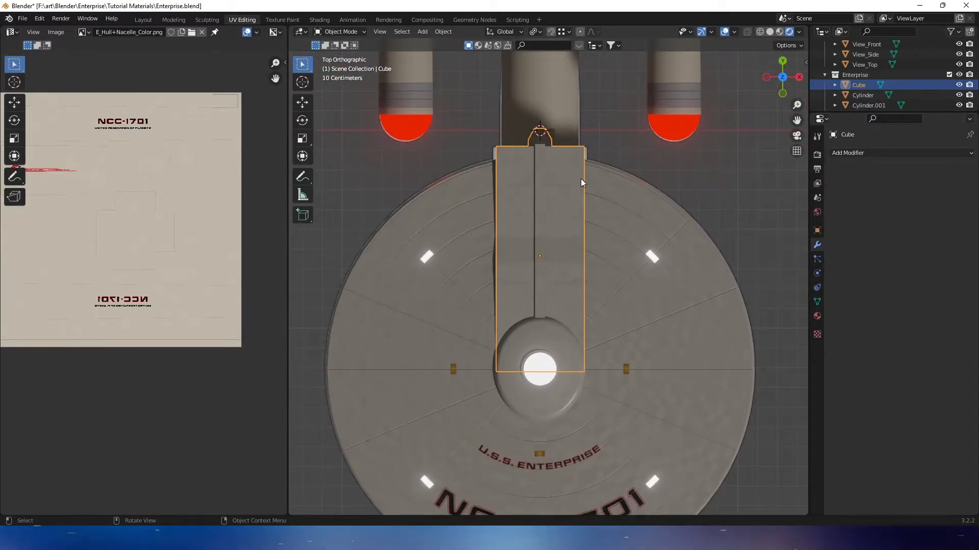
key("Tab")
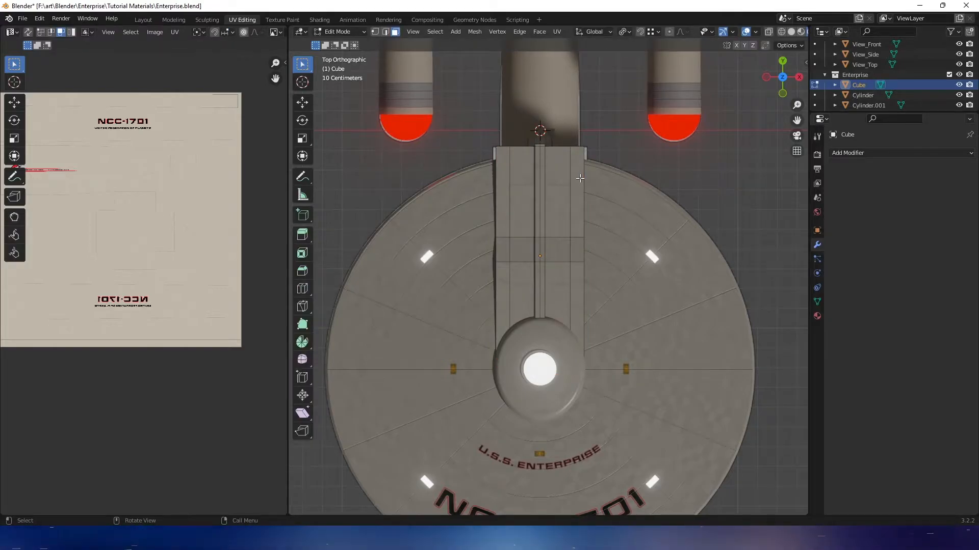
key("alt+z")
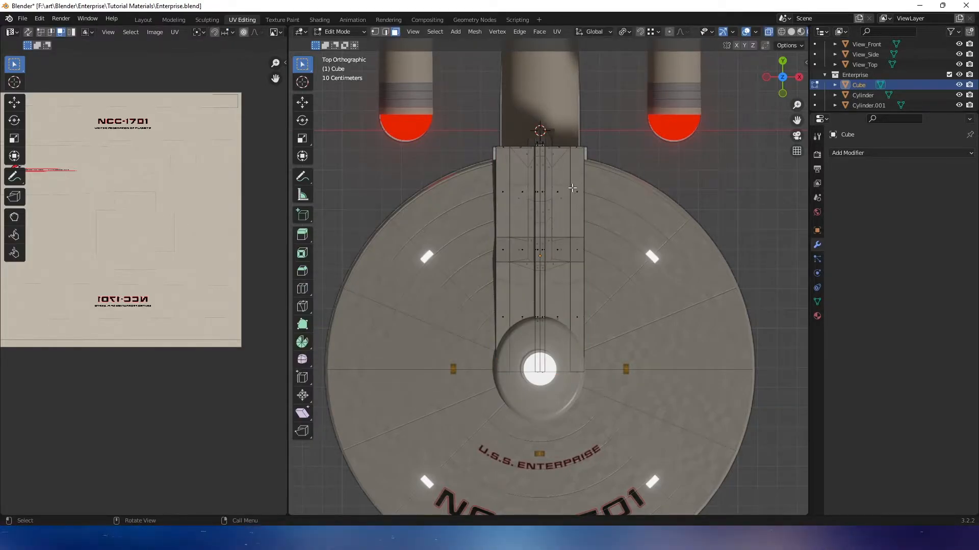
key("a")
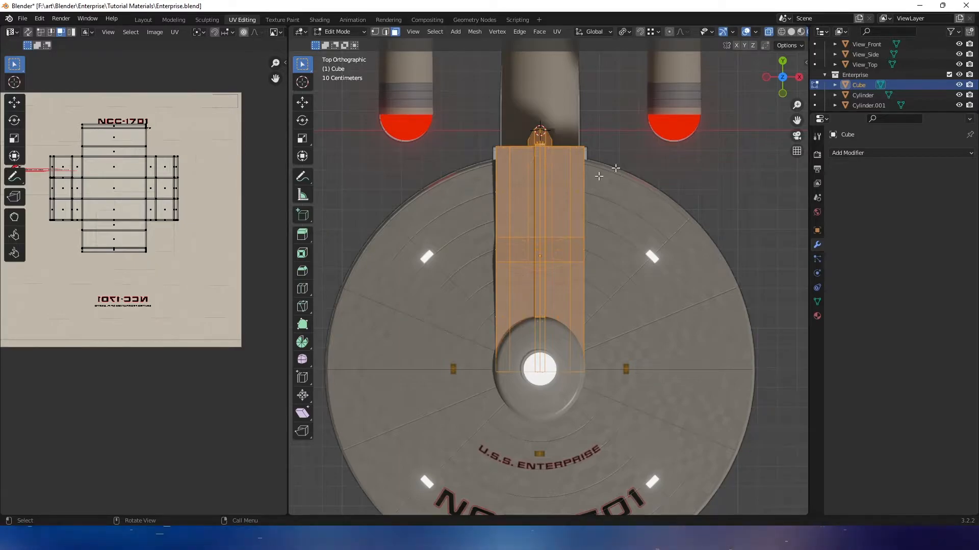
left_click(562, 32)
left_click(586, 114)
Widen the UV editor and rotate the impulse section's whole UV layout 90 degrees clockwise.
scroll(224, 161, "up", 1)
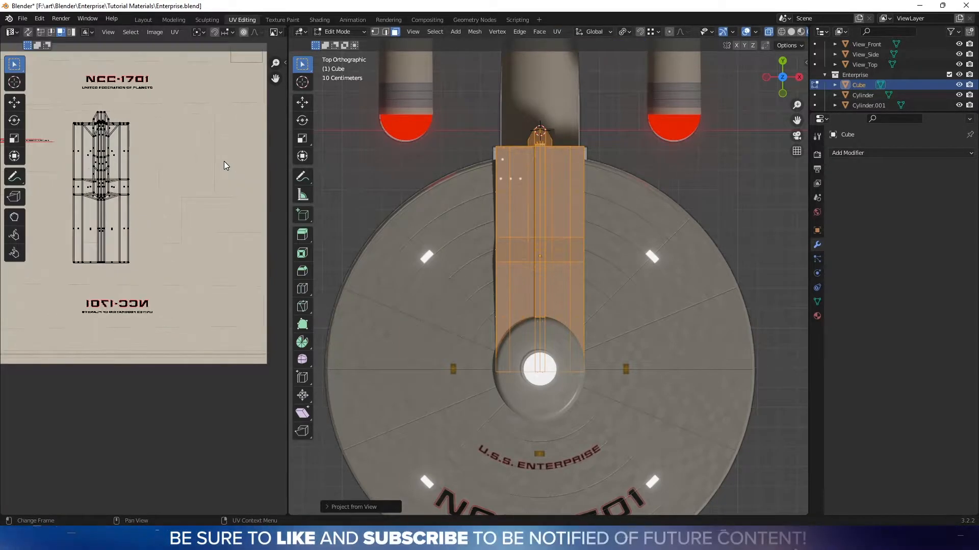
middle_click_drag(76, 135, 94, 179)
scroll(94, 178, "up", 1)
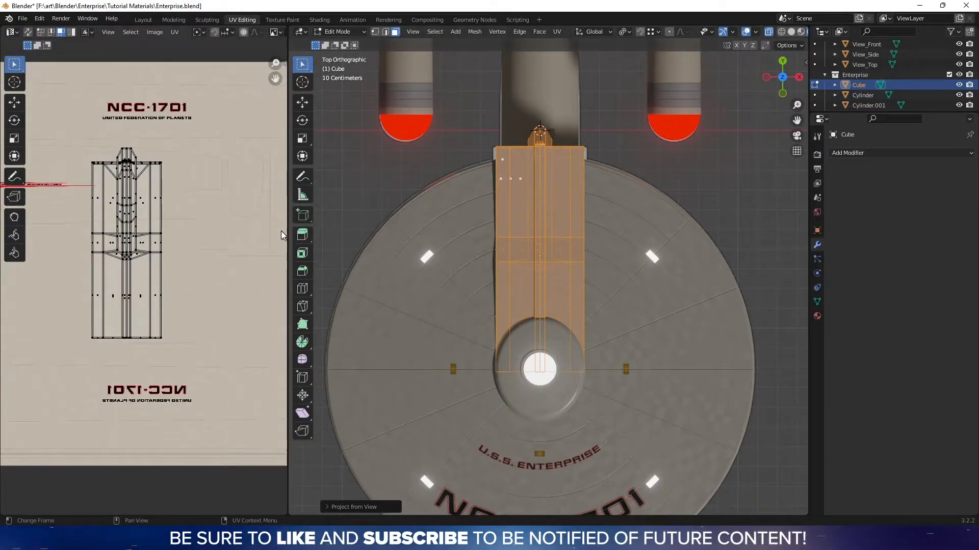
left_click_drag(287, 232, 412, 224)
scroll(305, 216, "up", 3)
middle_click_drag(304, 216, 327, 230)
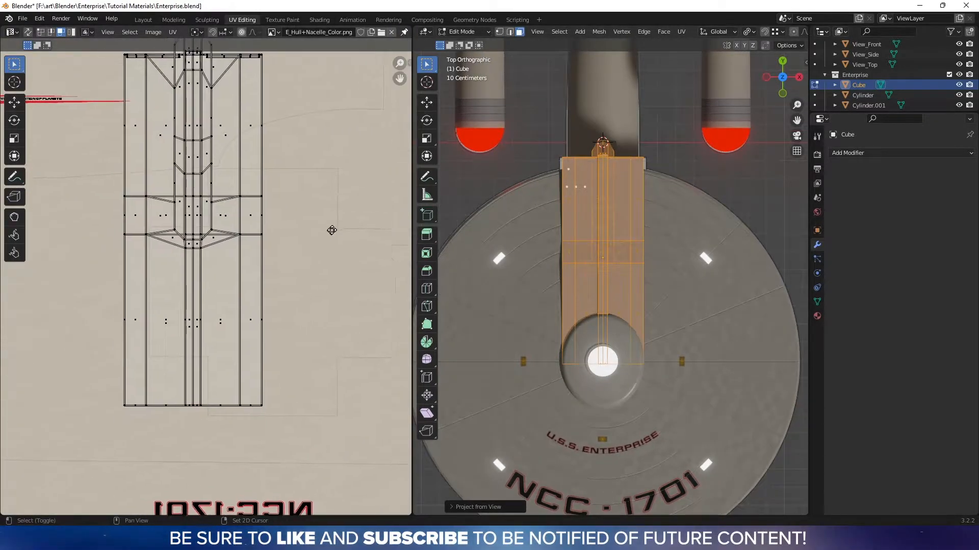
middle_click_drag(286, 175, 286, 222)
key("a")
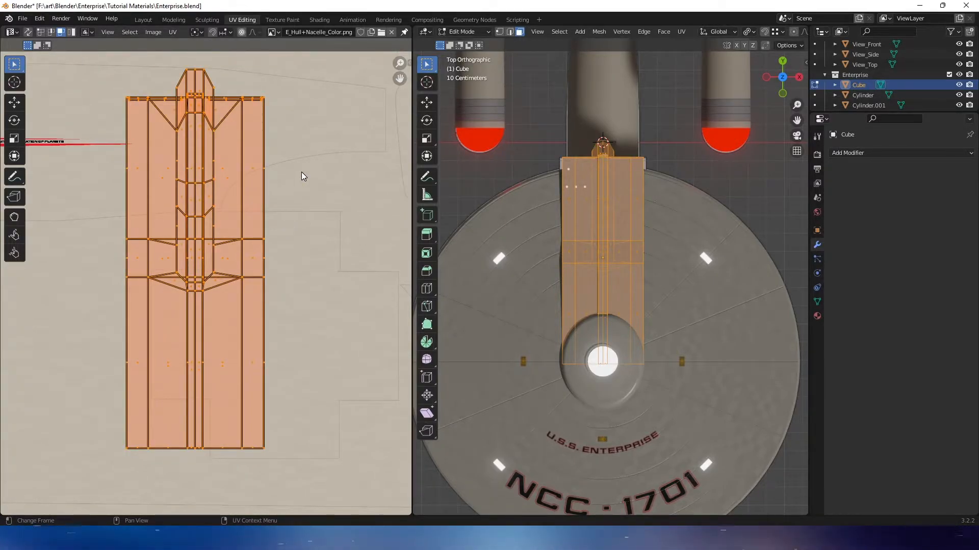
key("r")
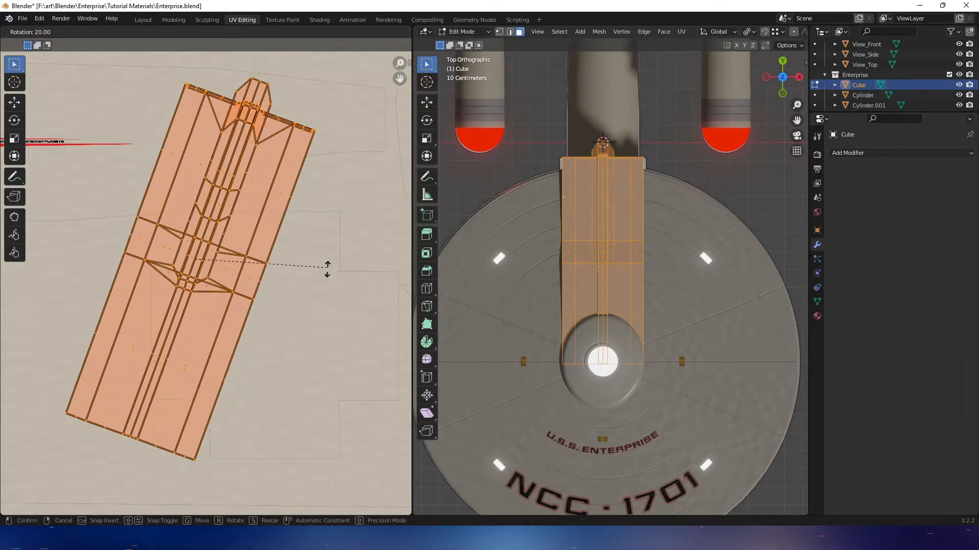
left_click(228, 370)
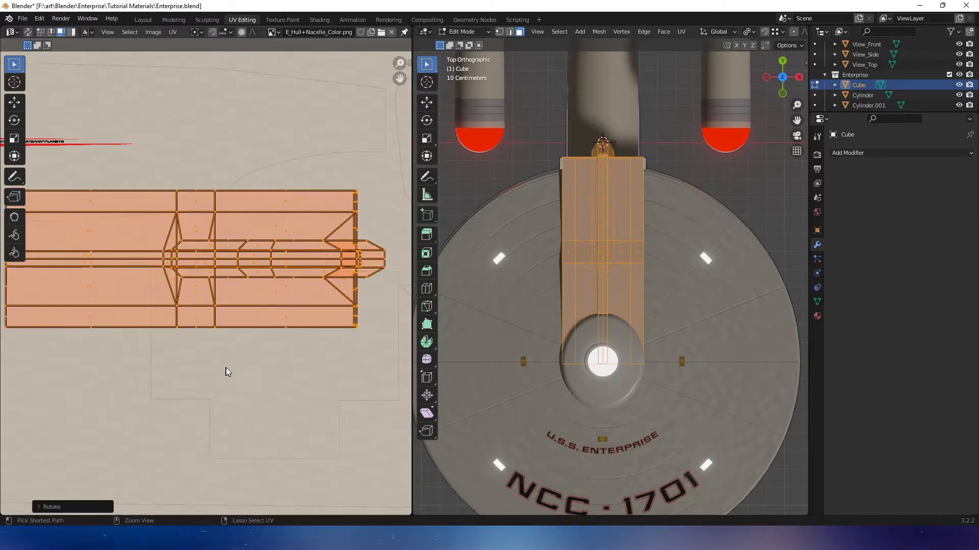
Move and scale down the impulse section's UV layout to fit inside the cross-shaped panel outline of the hull texture.
middle_click_drag(234, 368, 184, 342)
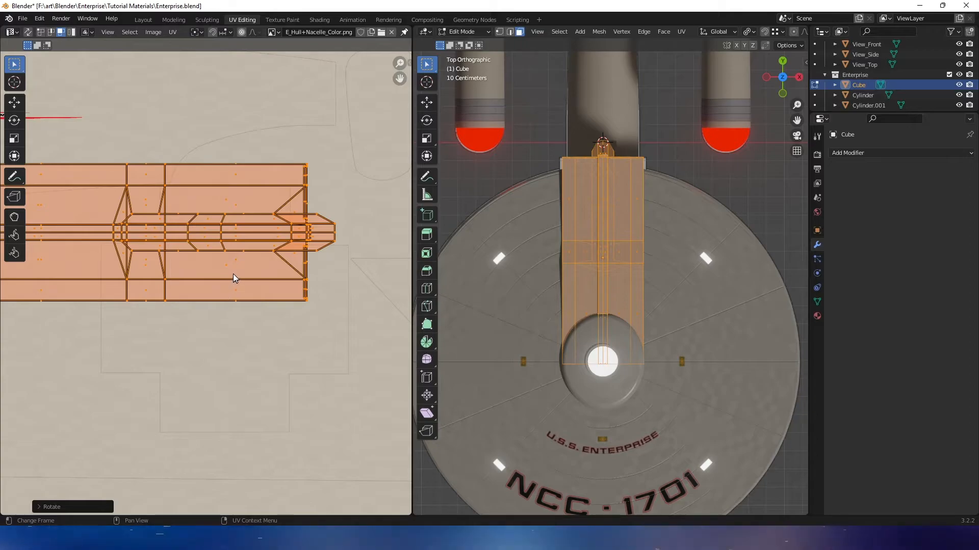
key("g")
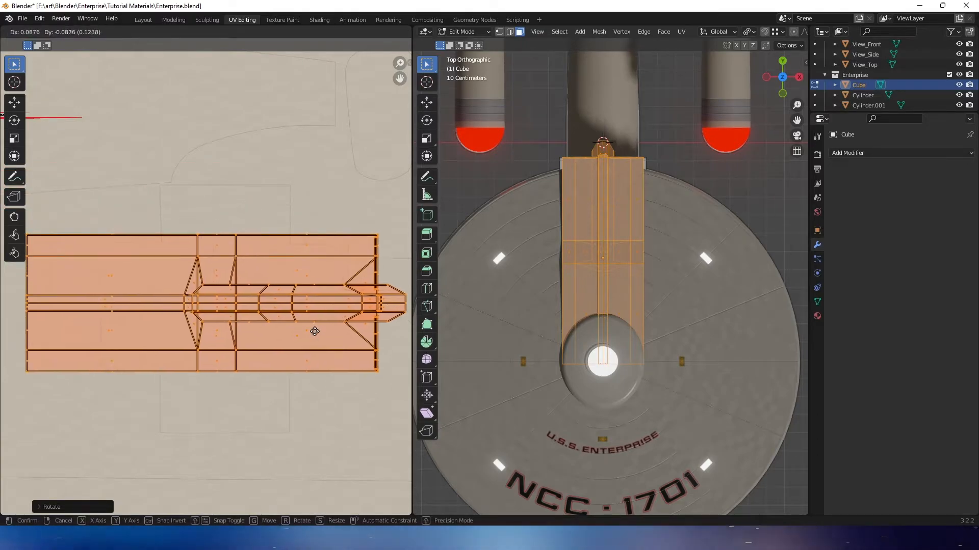
left_click(346, 338)
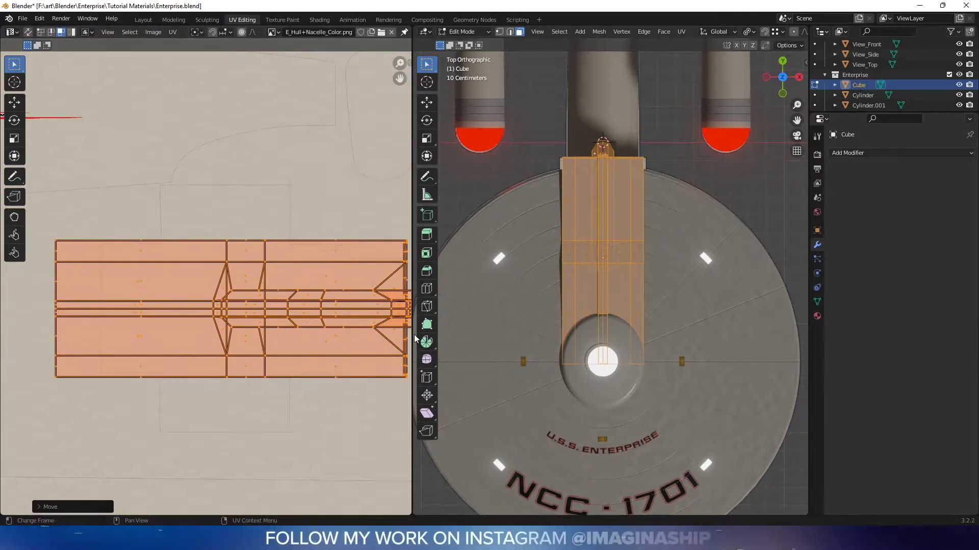
key("s")
left_click(349, 325)
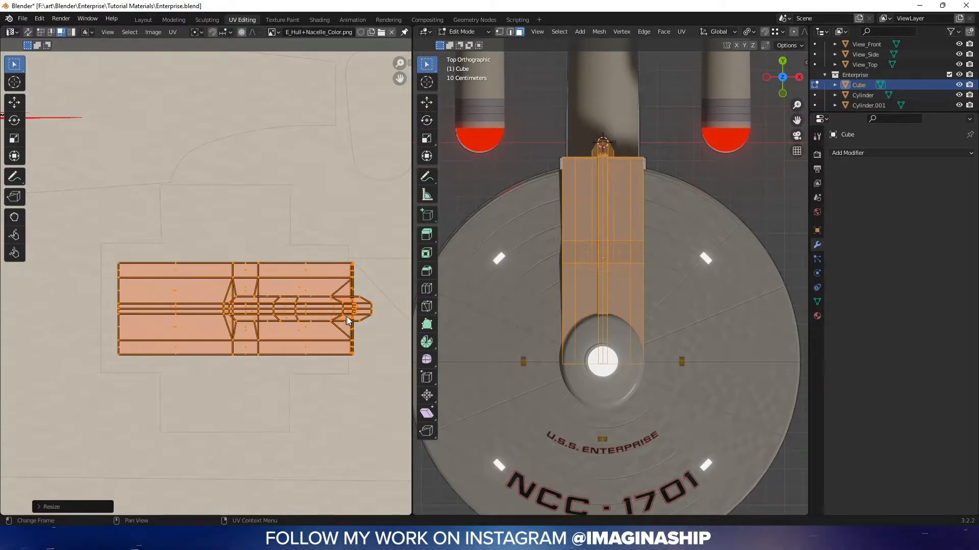
key("g")
left_click(341, 315)
key("s")
left_click(366, 305)
Return to Object Mode and inspect the projected paneling on the impulse engine section from behind.
scroll(535, 275, "up", 4)
middle_click_drag(489, 351, 719, 278)
key("Tab")
middle_click_drag(628, 336, 584, 420)
scroll(579, 408, "up", 2)
scroll(578, 405, "down", 2)
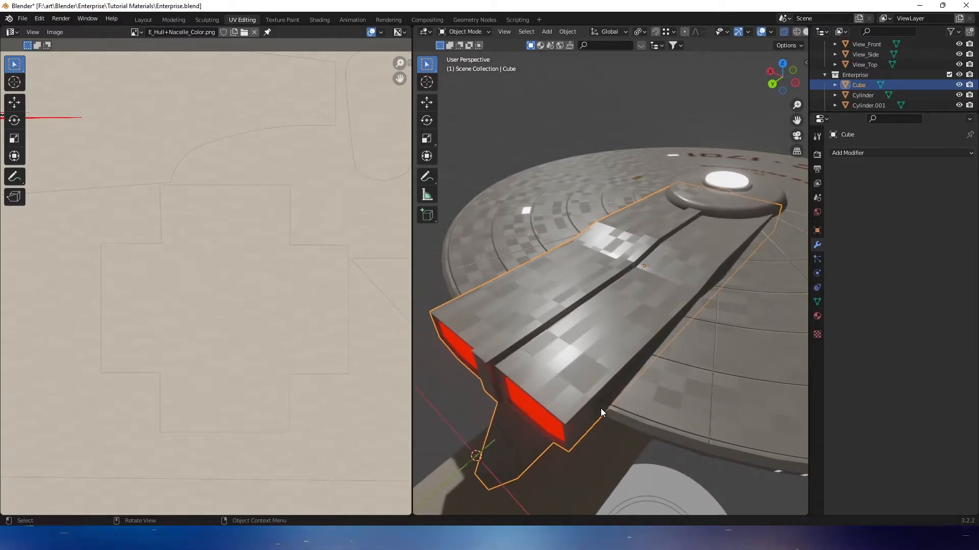
middle_click_drag(601, 406, 622, 413, "shift")
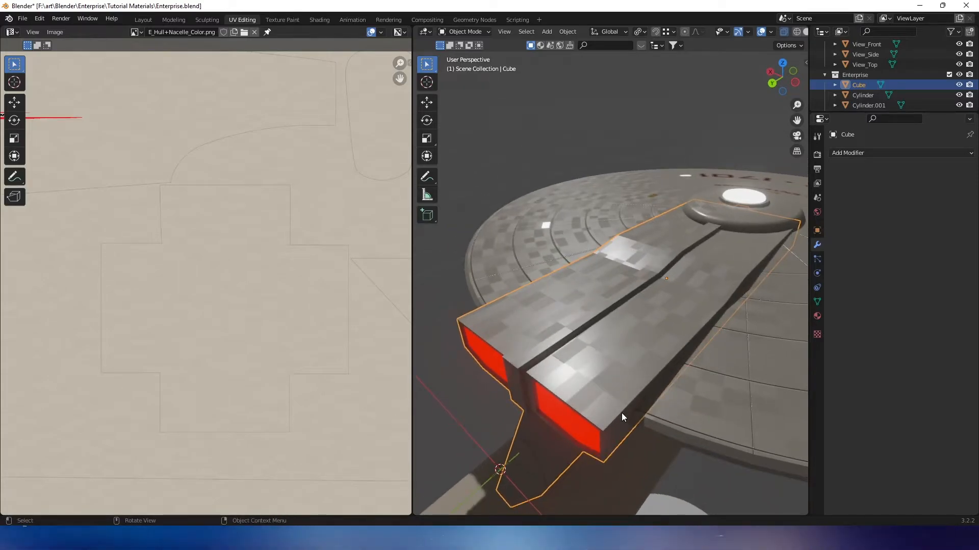
Select the faces of the neck beneath the impulse engine section in Edit Mode from the right side view.
left_click(770, 74)
scroll(577, 136, "up", 4)
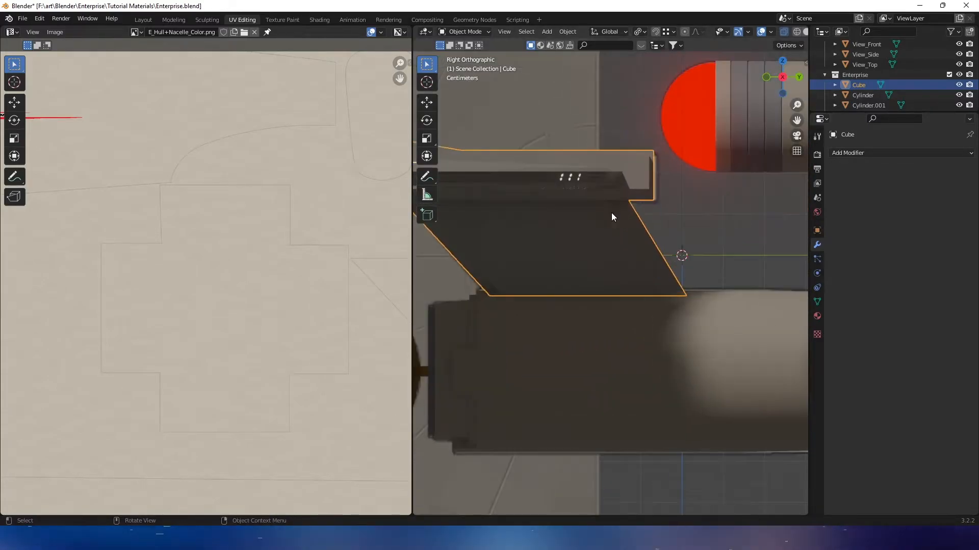
key("Tab")
middle_click_drag(569, 218, 665, 232, "shift")
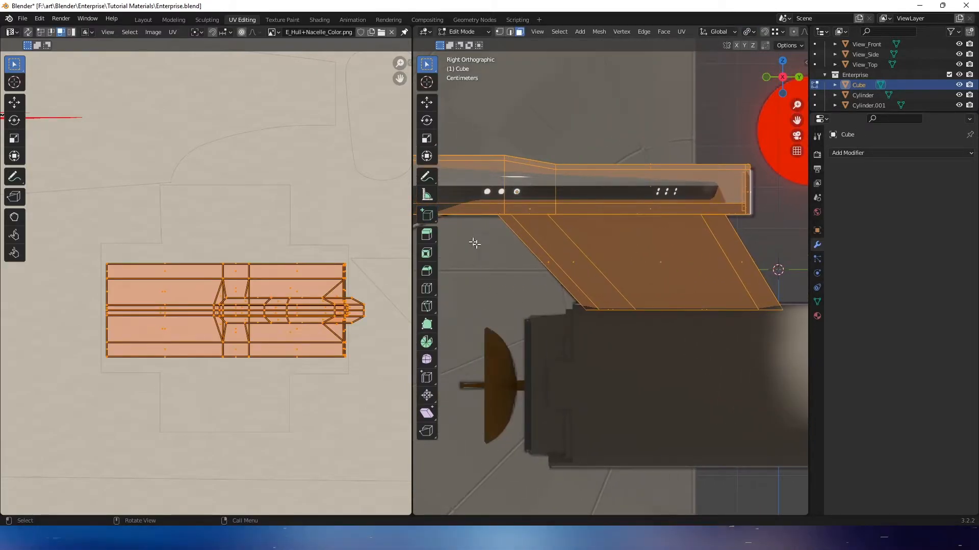
left_click_drag(660, 286, 790, 290)
middle_click_drag(736, 274, 718, 284, "shift")
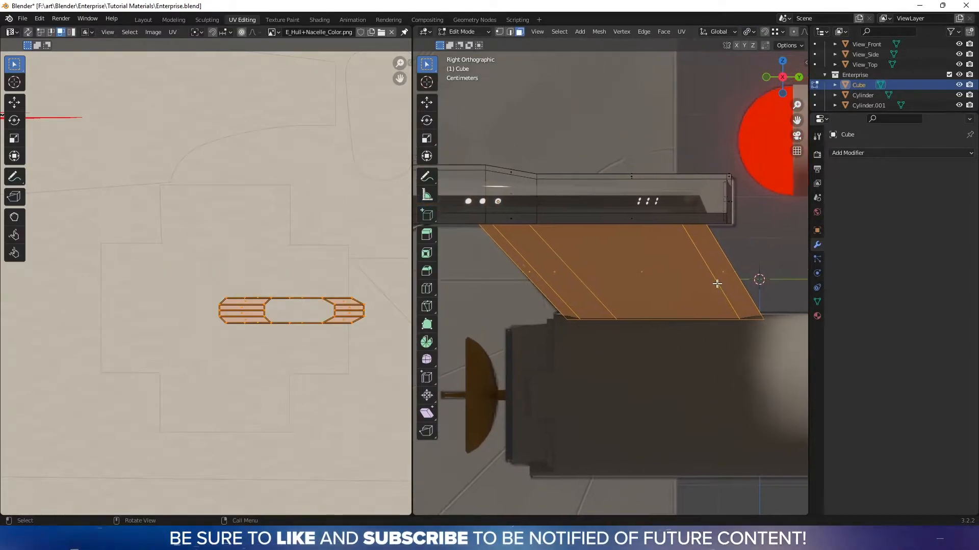
Project the selected neck side faces' UVs from the right orthographic view.
left_click(681, 32)
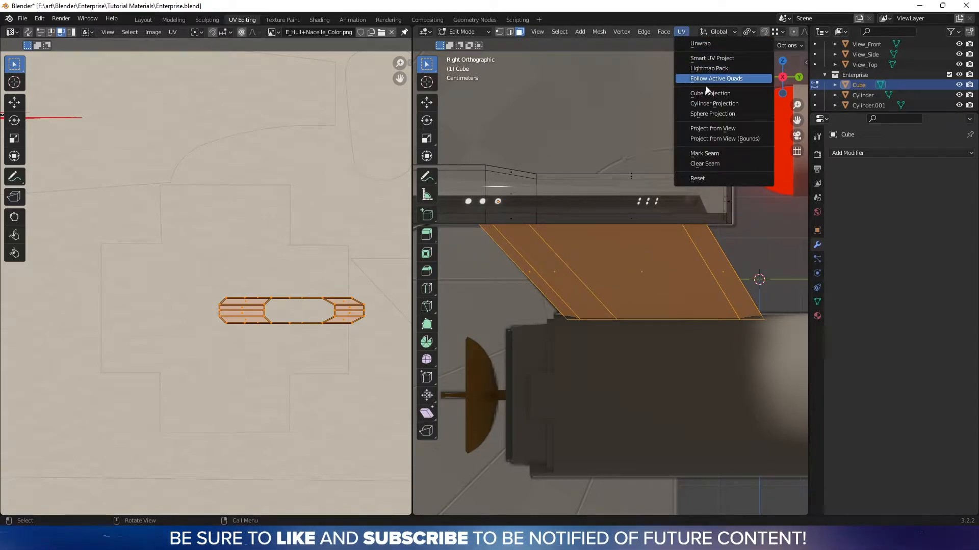
left_click(727, 129)
key("Home")
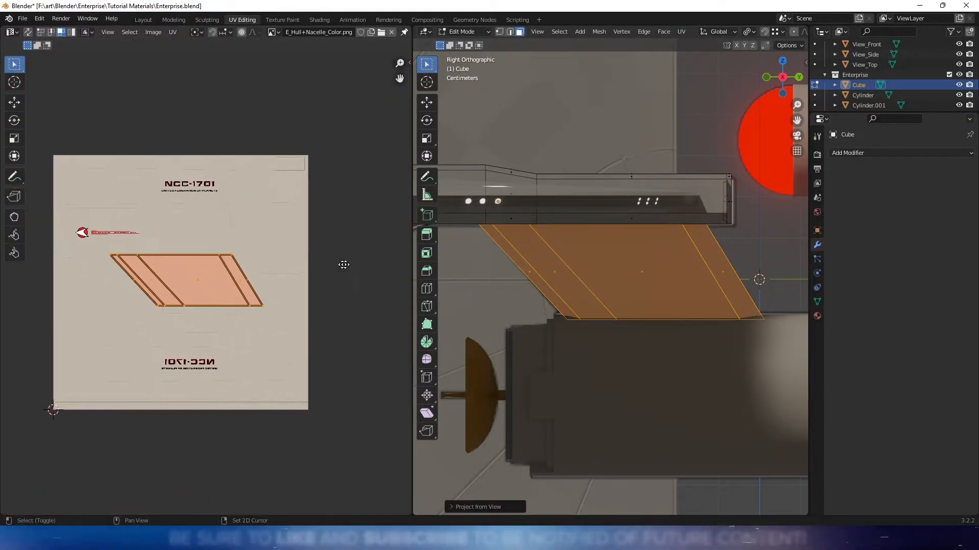
scroll(289, 271, "up", 3)
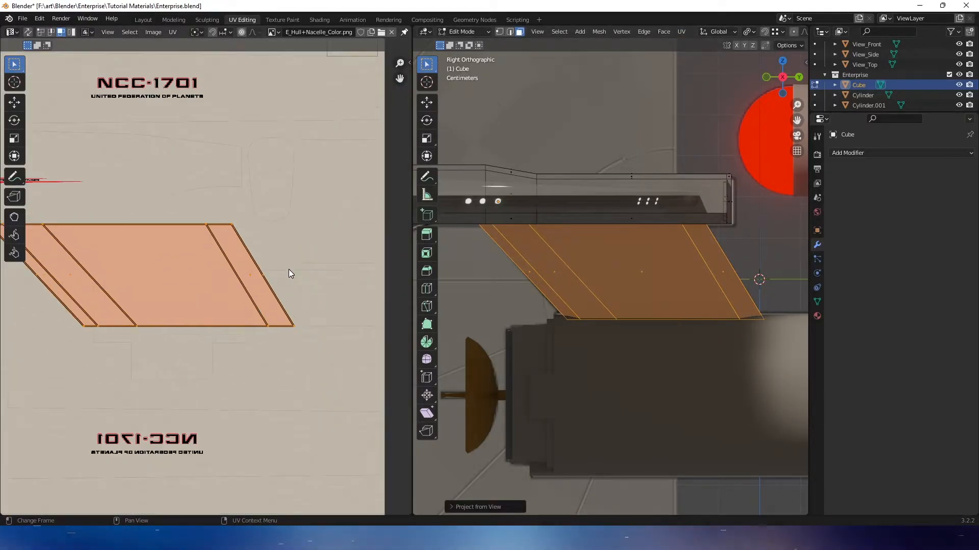
middle_click_drag(289, 253, 286, 254)
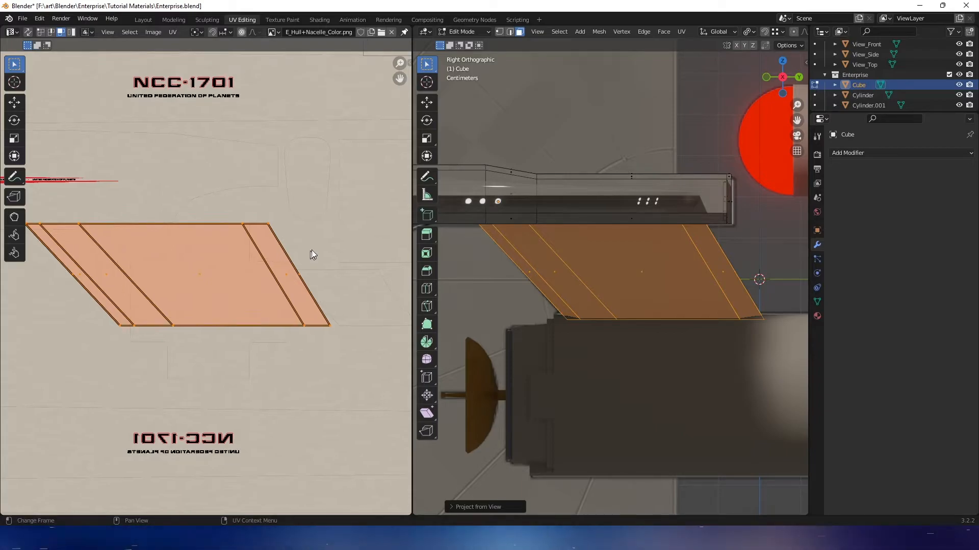
Scale down the neck side UV islands and move them into the slanted parallelogram outline on the hull texture.
key("s")
left_click(255, 248)
key("g")
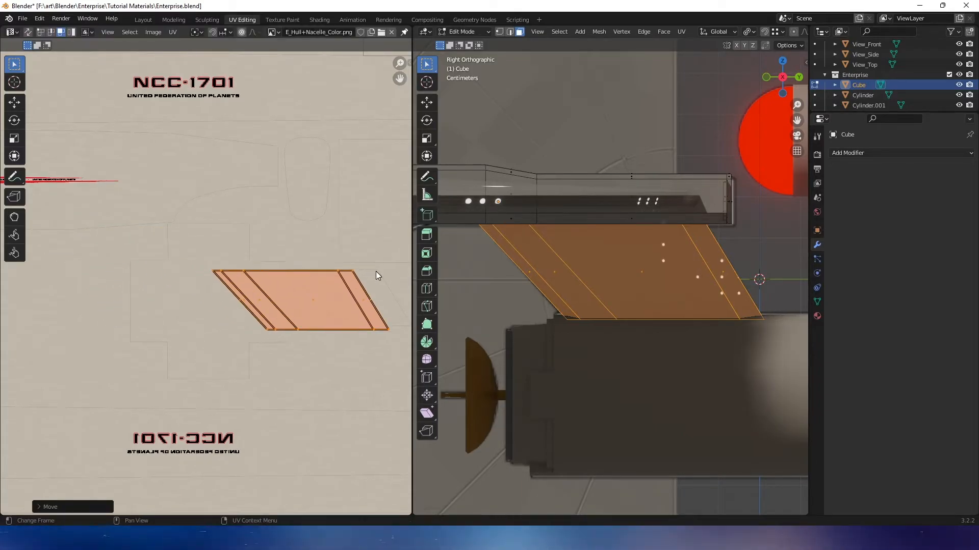
left_click(312, 271)
scroll(313, 270, "up", 2)
key("s")
left_click(280, 268)
key("g")
left_click(357, 267)
middle_click_drag(357, 267, 238, 258)
scroll(289, 246, "up", 2)
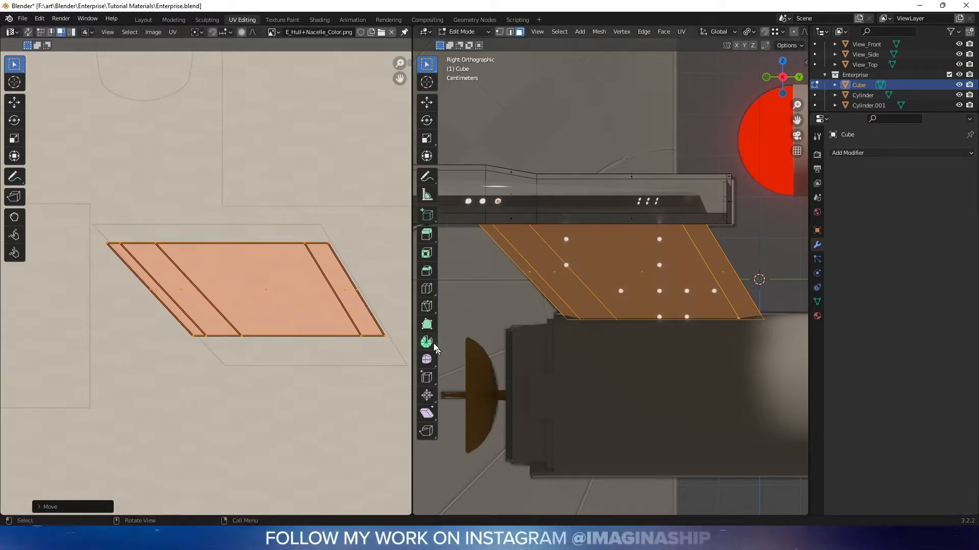
Fine-tune the size and position of the neck side UVs inside the parallelogram outline so the window lights sit within the neck, and leave Edit Mode.
middle_click_drag(313, 265, 282, 262)
key("s")
left_click(345, 268)
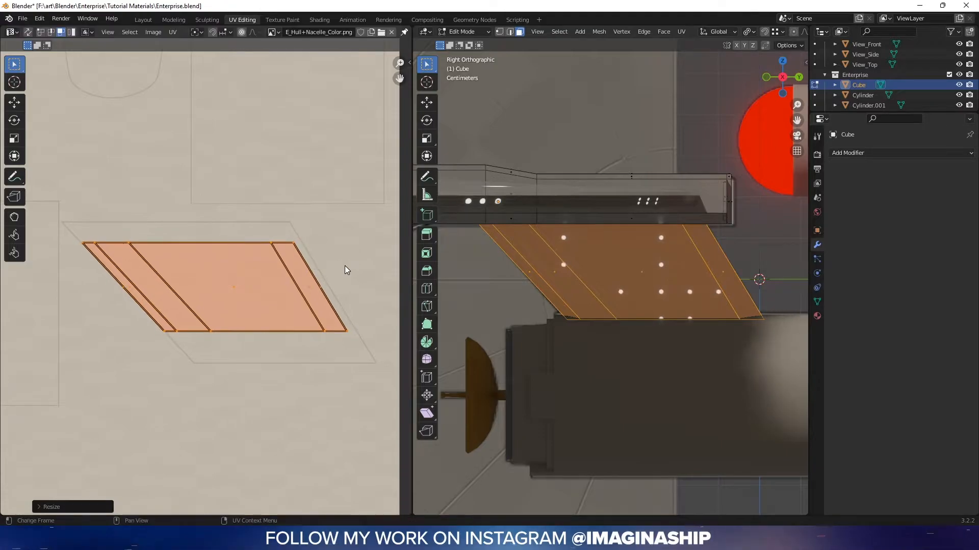
key("g")
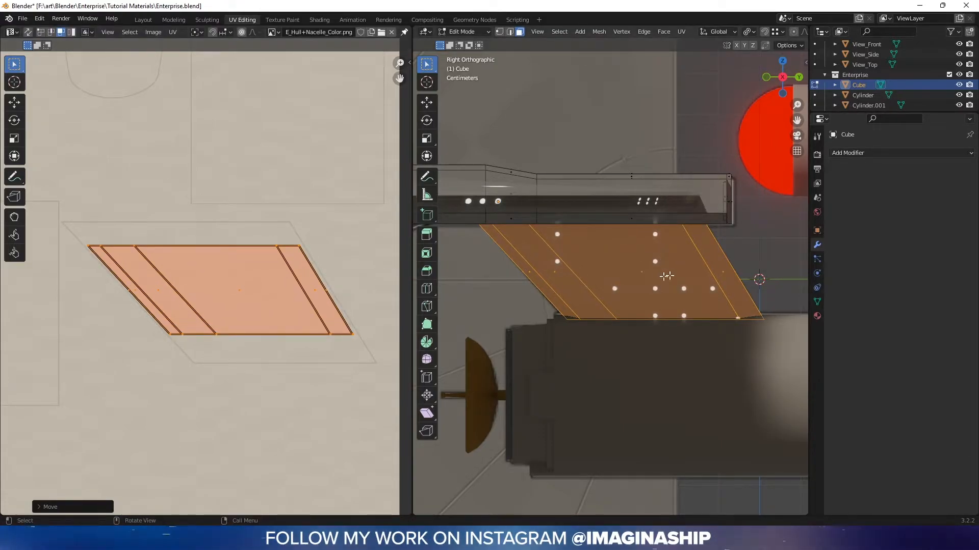
scroll(323, 260, "up", 1)
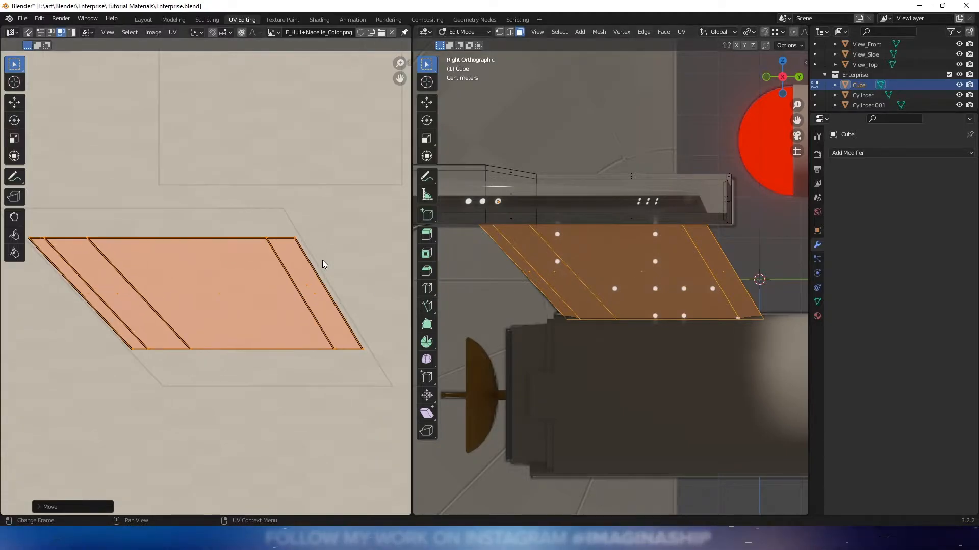
left_click(349, 252)
key("g")
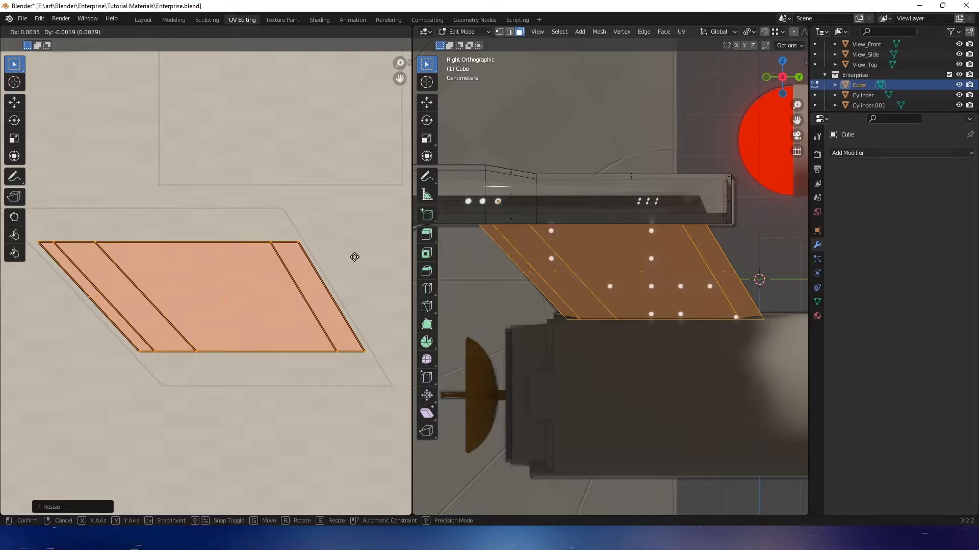
key("s")
left_click(349, 258)
key("g")
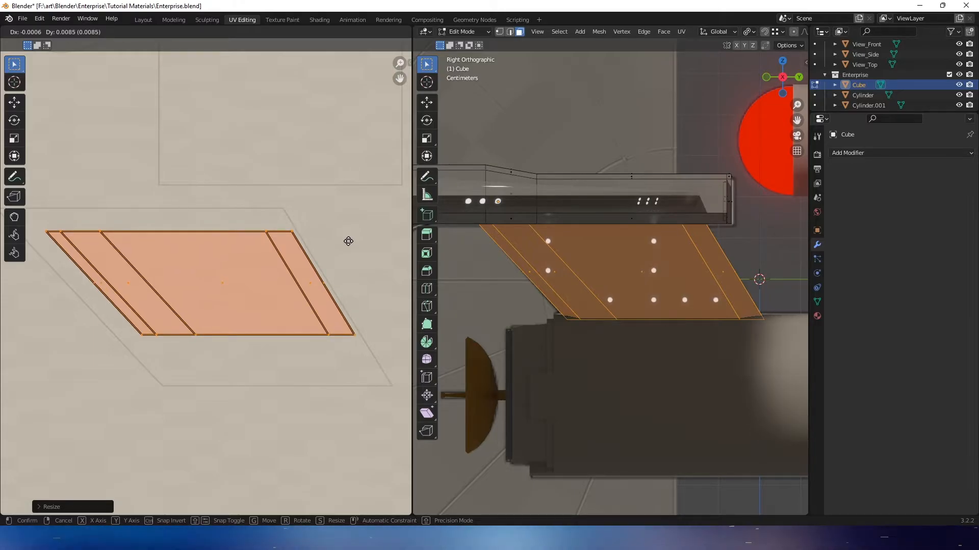
key("Tab")
Examine the placement of the window lights on the neck from the side, front and rear.
middle_click_drag(592, 207, 424, 238)
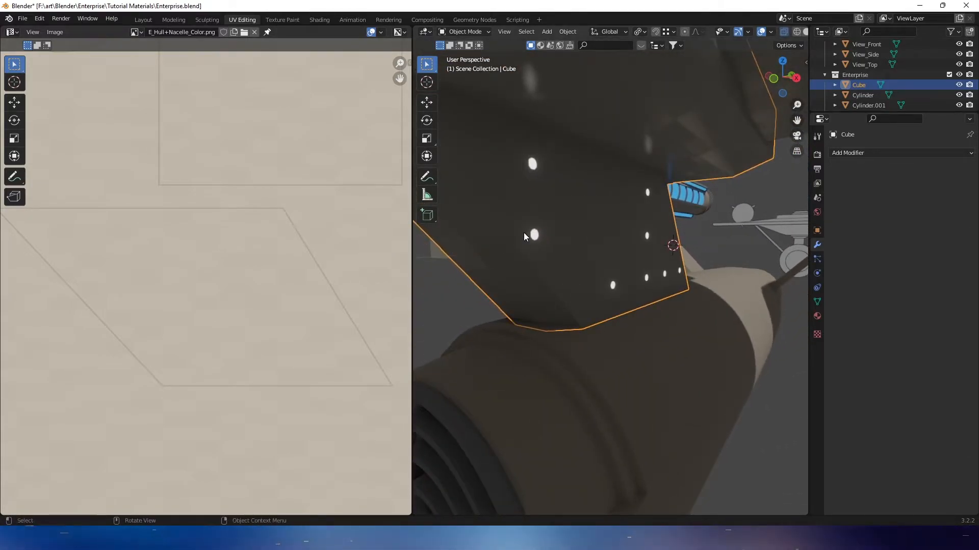
middle_click_drag(590, 234, 542, 240)
middle_click_drag(606, 257, 543, 255, "shift")
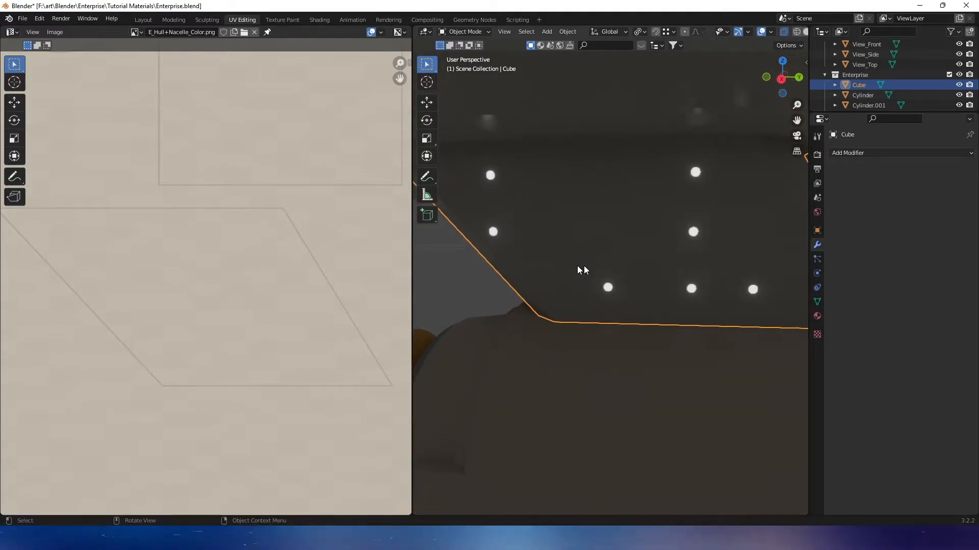
middle_click_drag(662, 260, 600, 258, "shift")
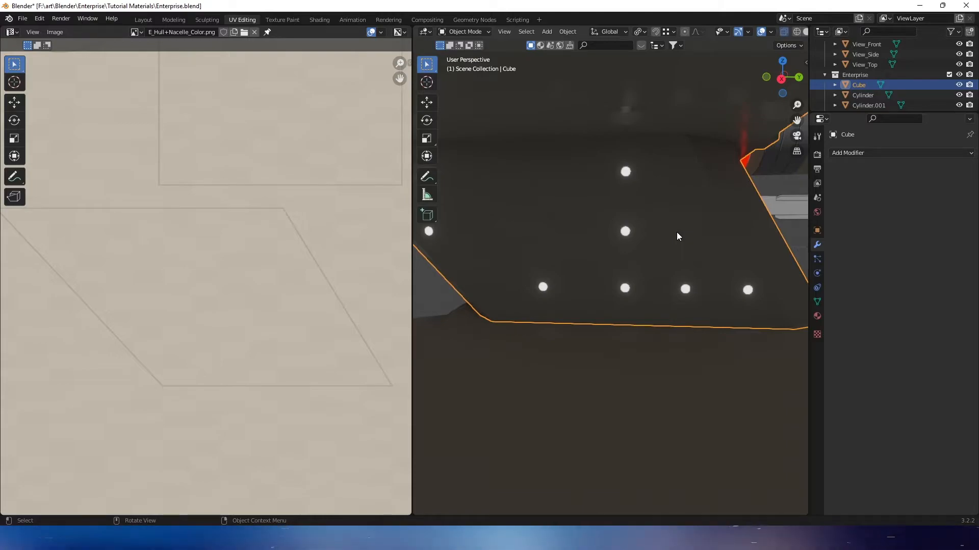
middle_click_drag(745, 240, 628, 283)
scroll(652, 286, "down", 1)
key("Tab")
key("Tab")
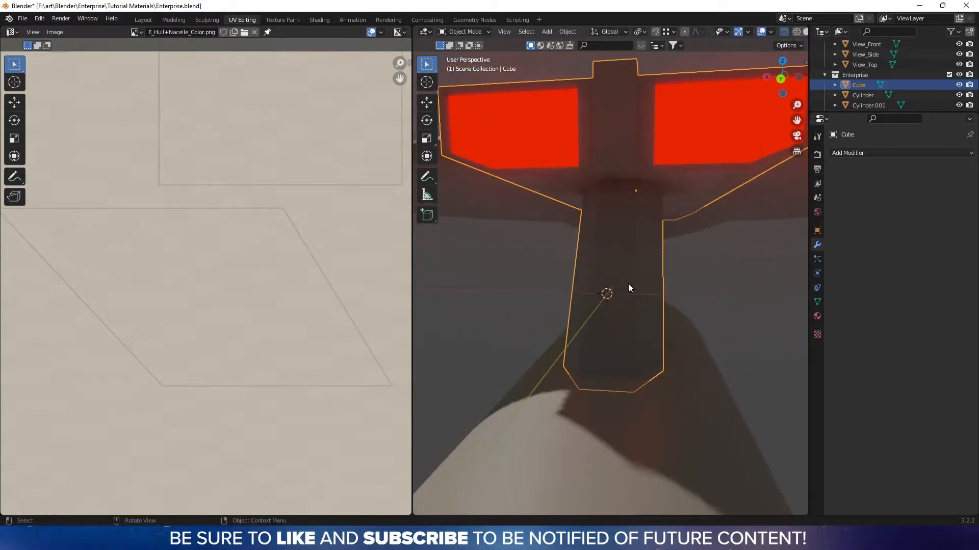
Select the narrow strips of faces along the rear and front edges of the neck in Edit Mode.
key("Tab")
middle_click_drag(575, 259, 751, 254)
left_click(530, 264)
left_click(617, 263)
left_click(685, 252, "ctrl")
middle_click_drag(628, 258, 749, 246)
left_click(656, 223, "ctrl")
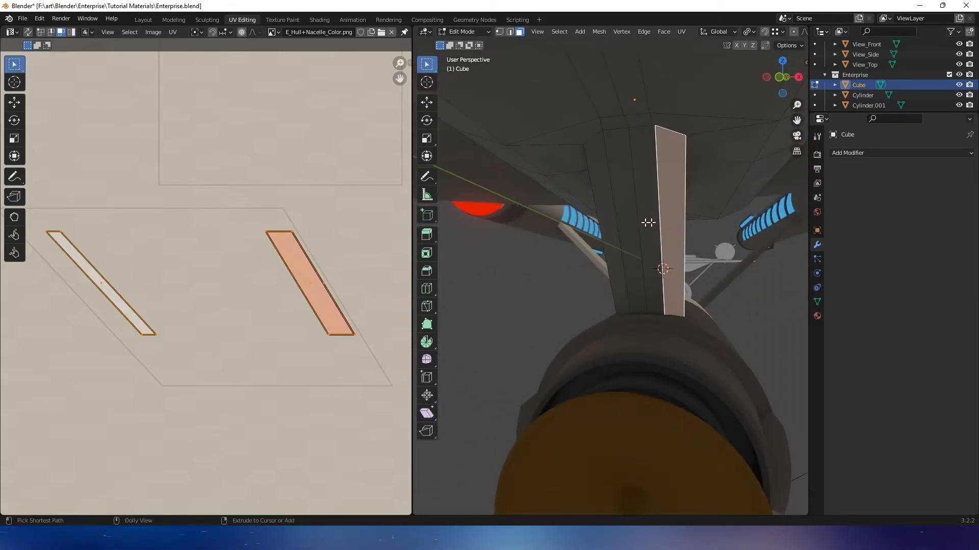
left_click(610, 222, "ctrl")
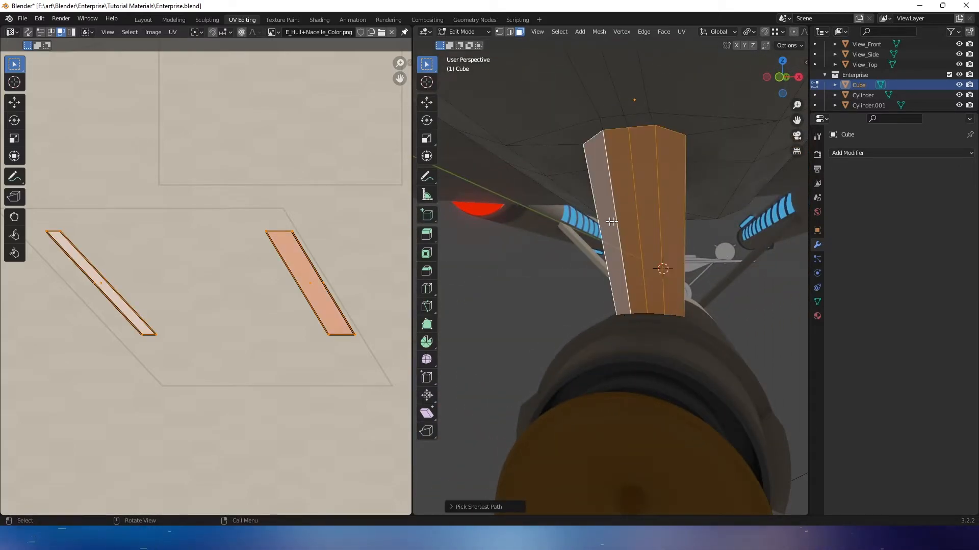
Project the neck's front and rear edge faces' UVs from the front orthographic view.
left_click(779, 78)
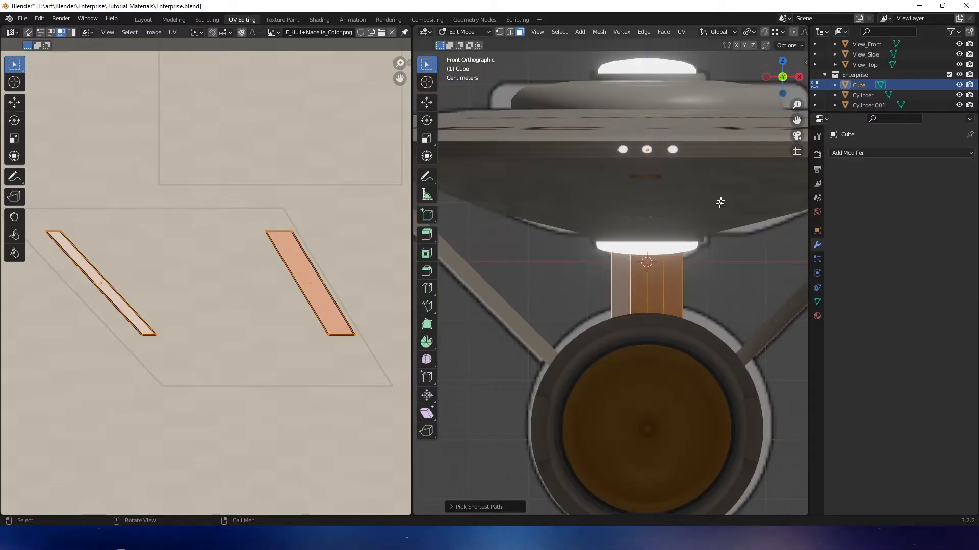
left_click(681, 32)
left_click(703, 125)
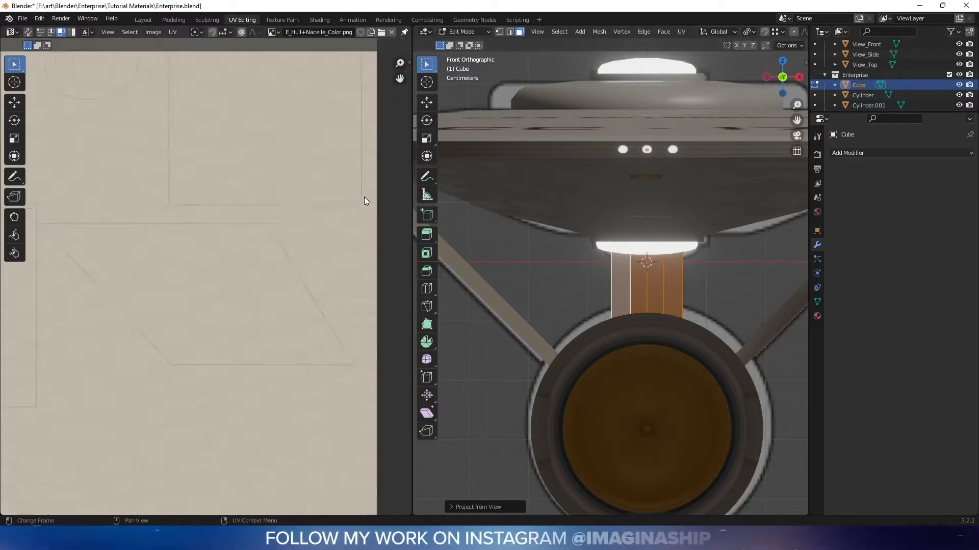
scroll(279, 268, "down", 5)
Scale down the projected edge-face UVs and move them to the blank texture area beside the parallelogram outline.
key("s")
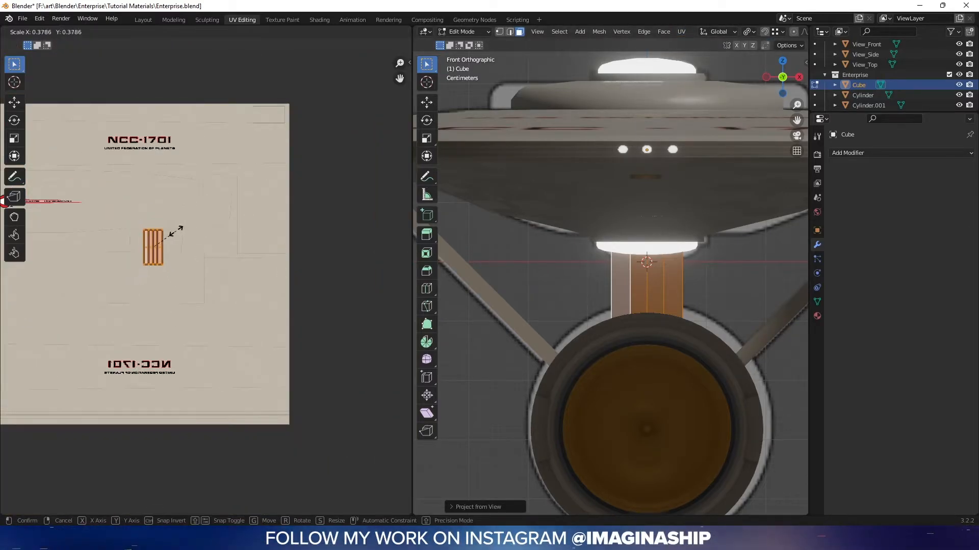
scroll(229, 276, "up", 3)
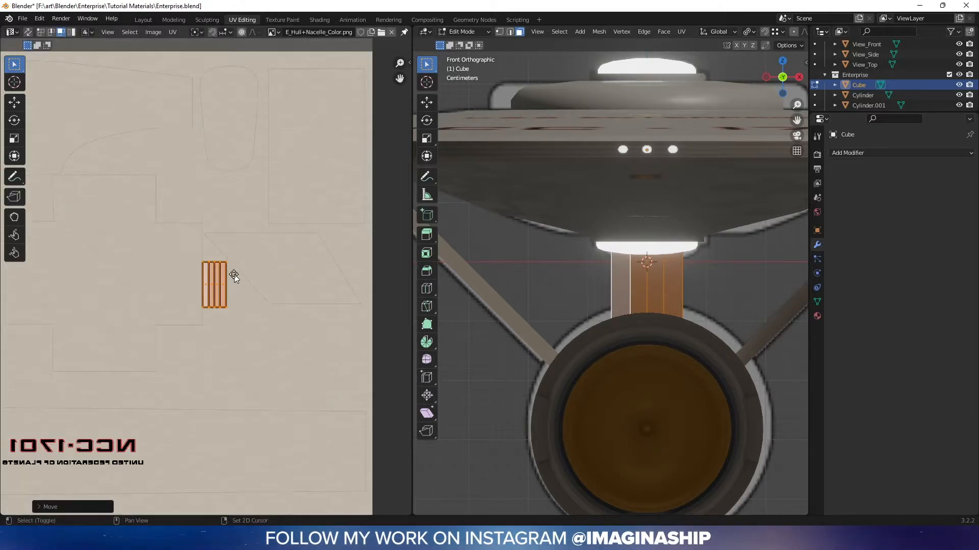
middle_click_drag(234, 274, 216, 267)
scroll(216, 267, "up", 3)
key("g")
left_click(232, 279)
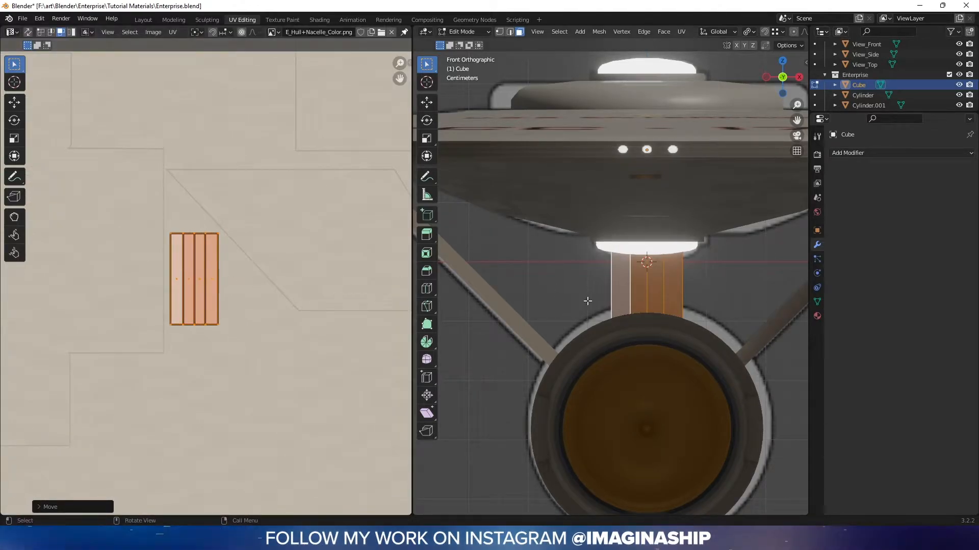
Switch the viewport to Material Preview shading and leave Edit Mode on the neck object.
middle_click_drag(588, 301, 663, 286)
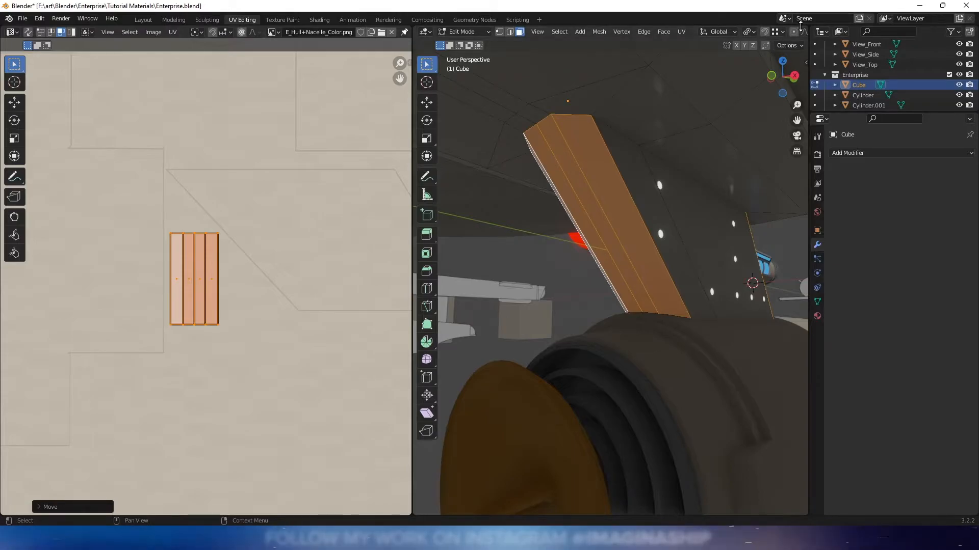
scroll(799, 34, "right", 5)
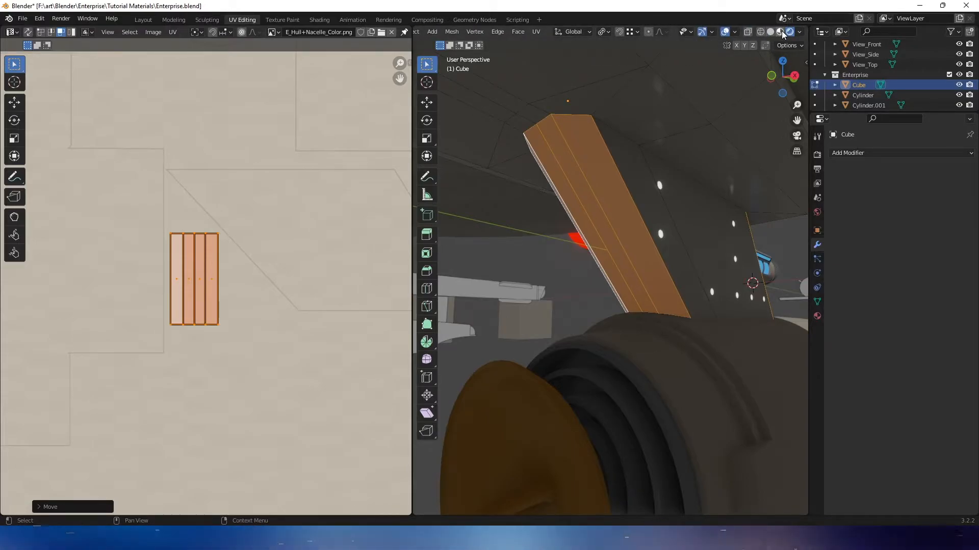
left_click(781, 32)
middle_click_drag(604, 164, 807, 165)
scroll(581, 166, "up", 3)
key("Tab")
Select the secondary hull with the deflector dish and enter Edit Mode on it in the right orthographic view.
middle_click_drag(334, 212, 358, 193)
middle_click_drag(552, 242, 598, 278)
scroll(579, 260, "down", 8)
scroll(619, 307, "up", 3)
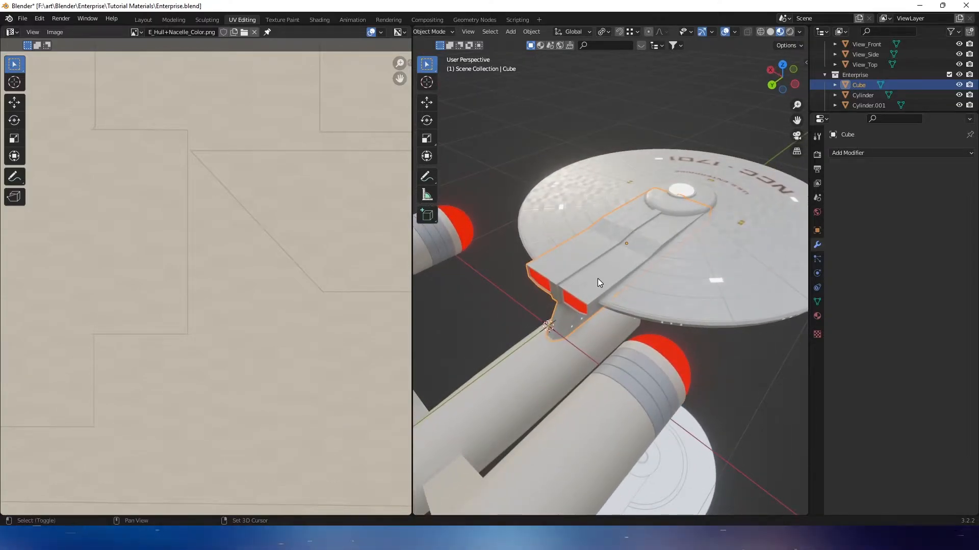
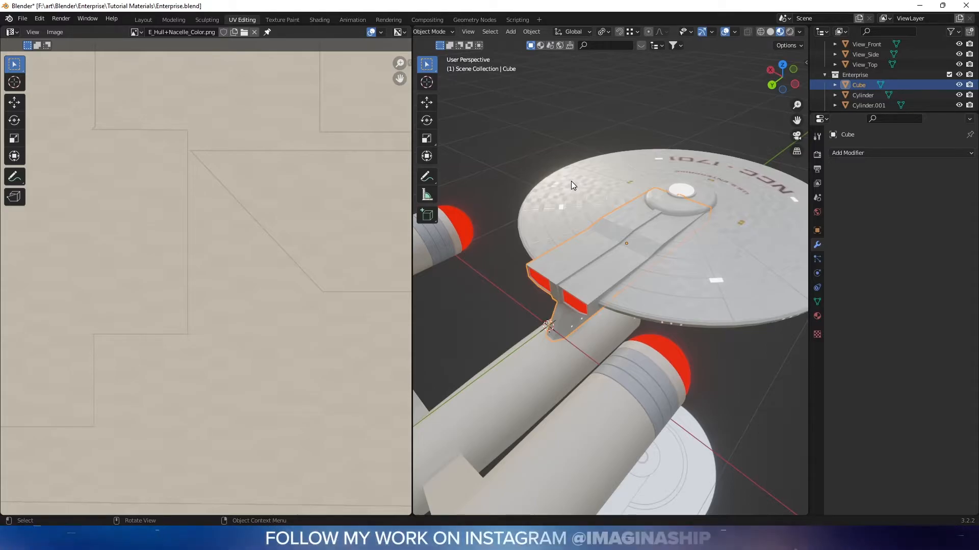
middle_click_drag(575, 147, 642, 130, "shift")
left_click(578, 159)
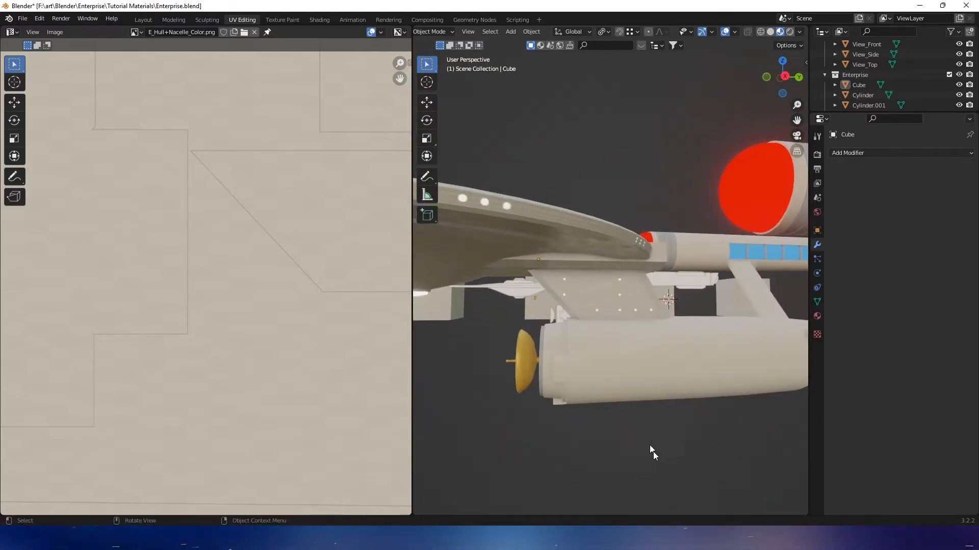
left_click(660, 365)
middle_click_drag(660, 366, 636, 347, "shift")
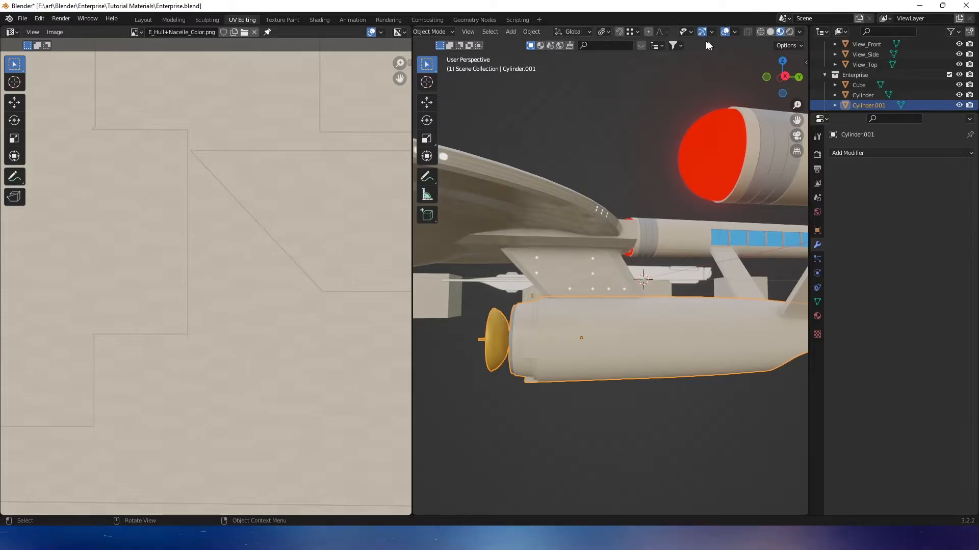
left_click(785, 77)
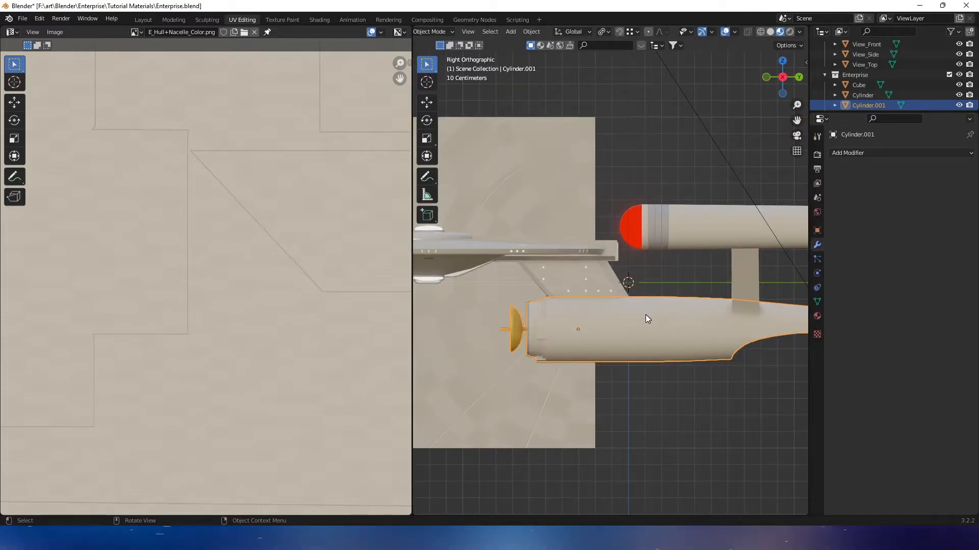
key("Tab")
middle_click_drag(653, 334, 623, 316, "shift")
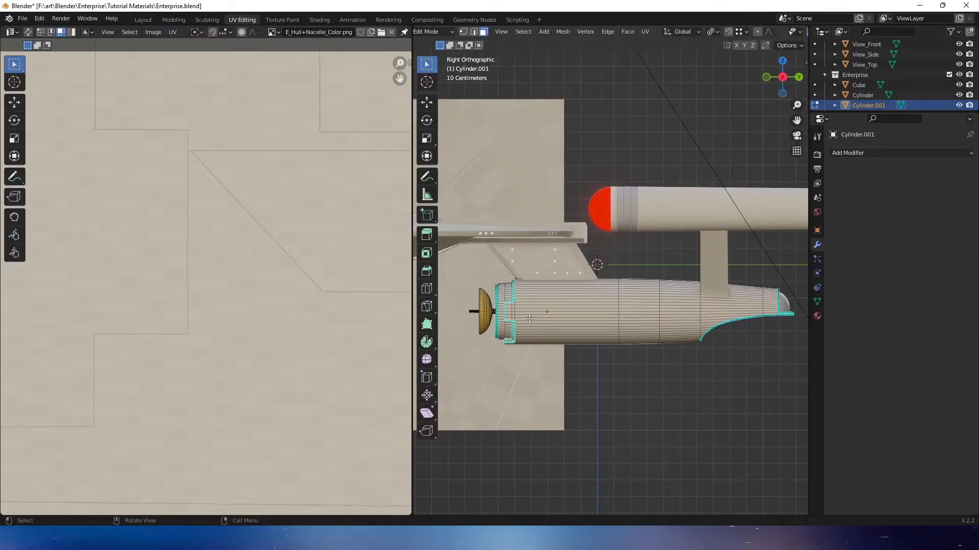
middle_click_drag(783, 280, 771, 261, "shift")
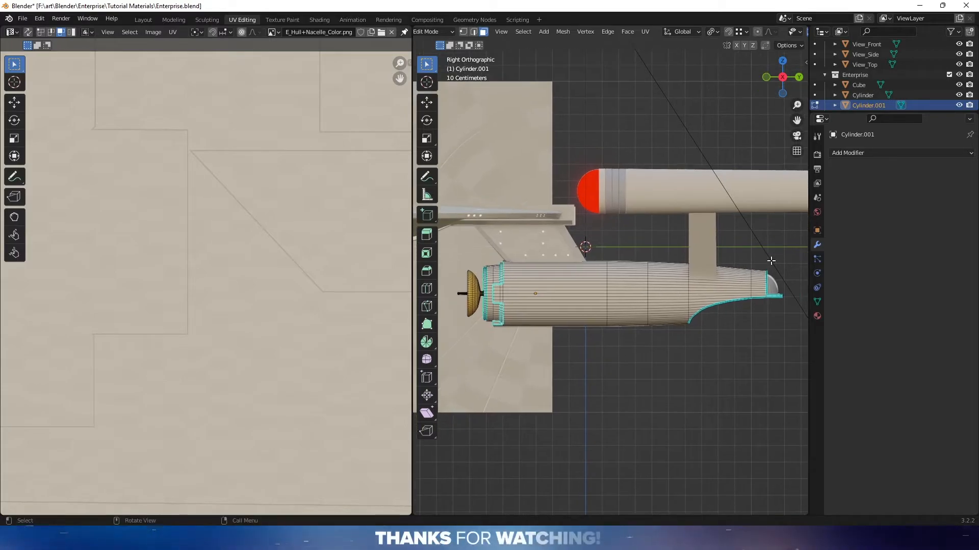
Select all faces of the secondary hull and, with X-ray enabled temporarily, deselect the deflector dish and its spike.
key("alt+z")
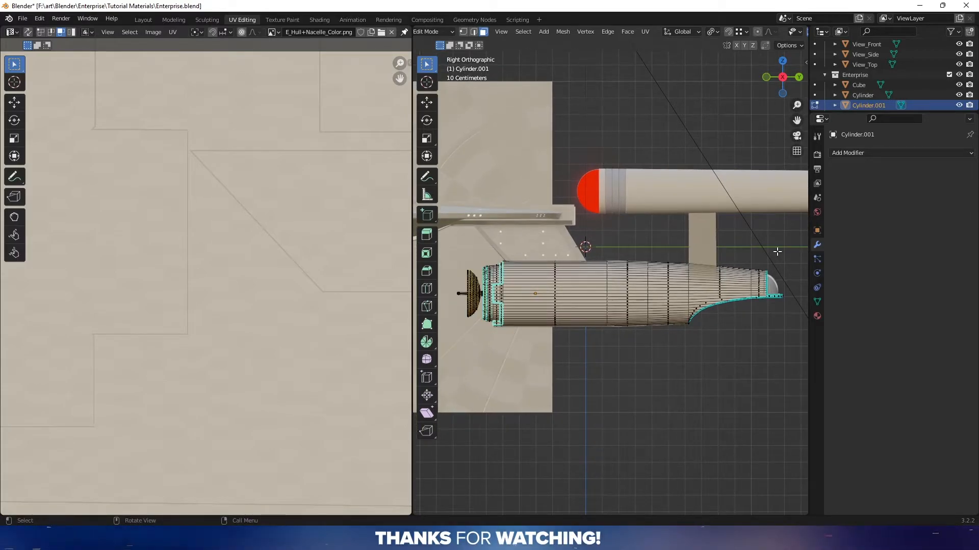
key("a")
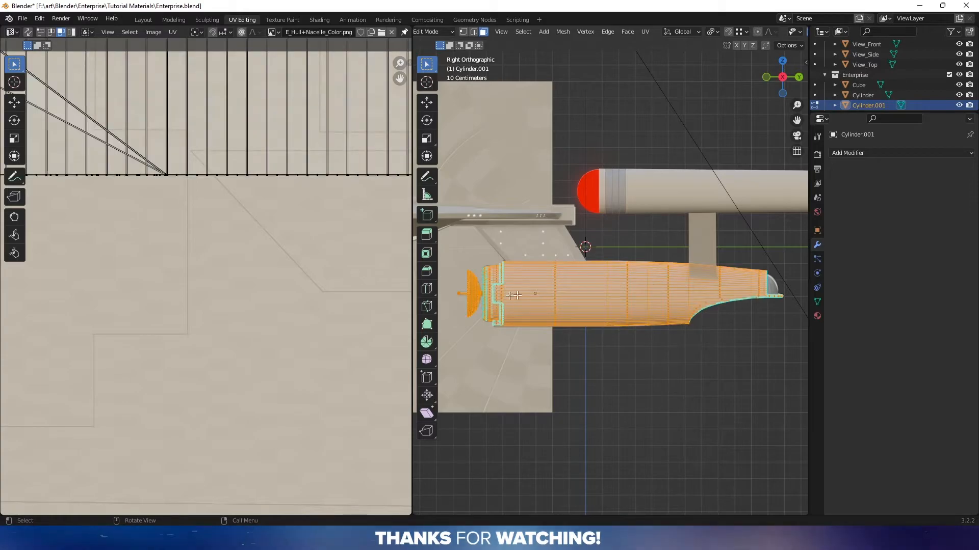
scroll(518, 294, "up", 5)
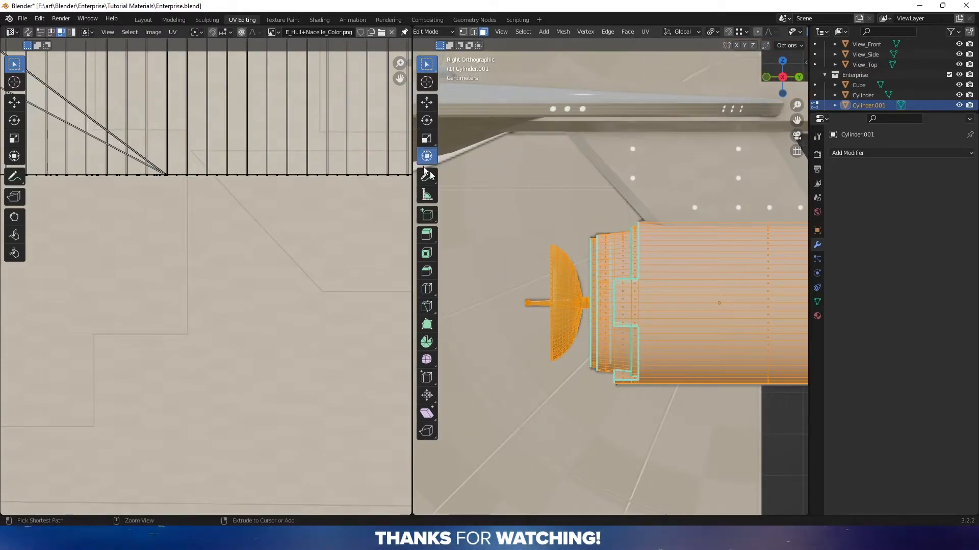
left_click_drag(582, 389, 596, 414)
key("alt+z")
middle_click_drag(577, 376, 571, 377)
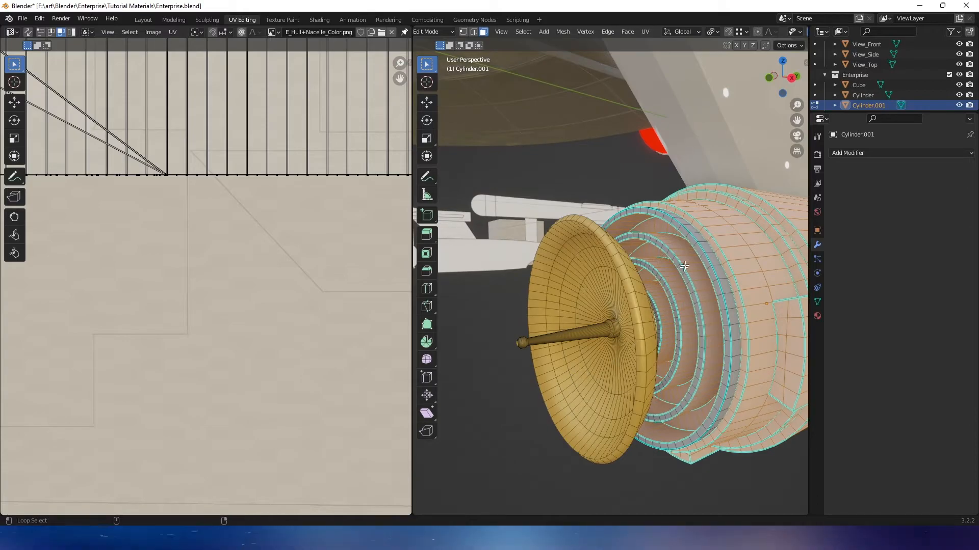
Deselect the face loops of the recessed concentric rings behind the deflector dish, leaving the outer hull faces selected.
left_click(687, 262, "alt+shift")
left_click(674, 279, "alt+shift")
left_click(660, 300, "alt+shift")
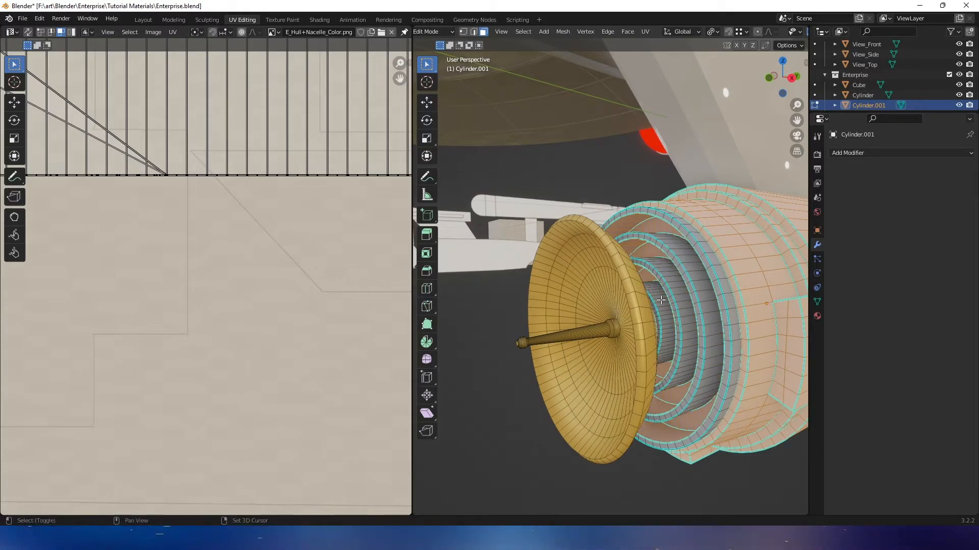
middle_click_drag(661, 300, 651, 303)
left_click(603, 327, "alt+shift")
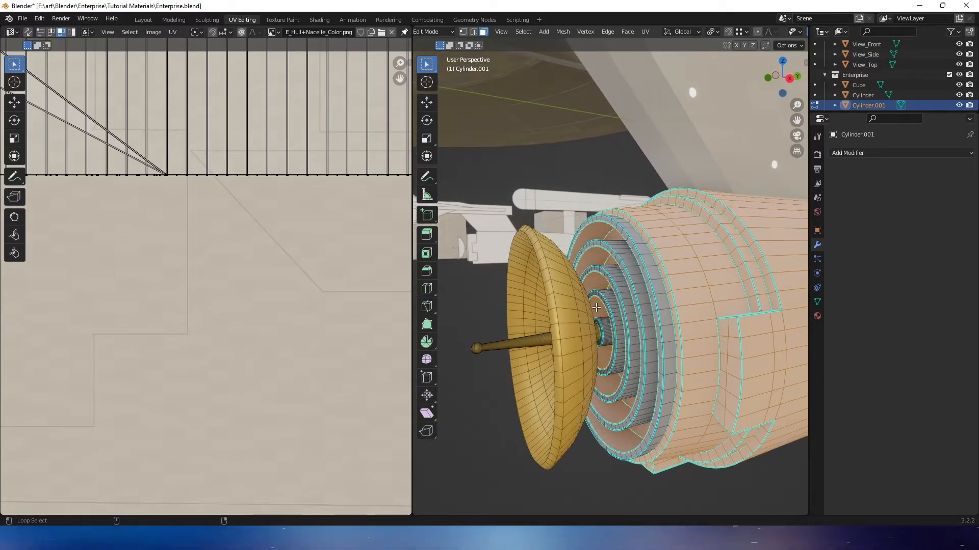
left_click(598, 305, "alt+shift")
left_click(590, 280, "alt+shift")
left_click(589, 258, "alt+shift")
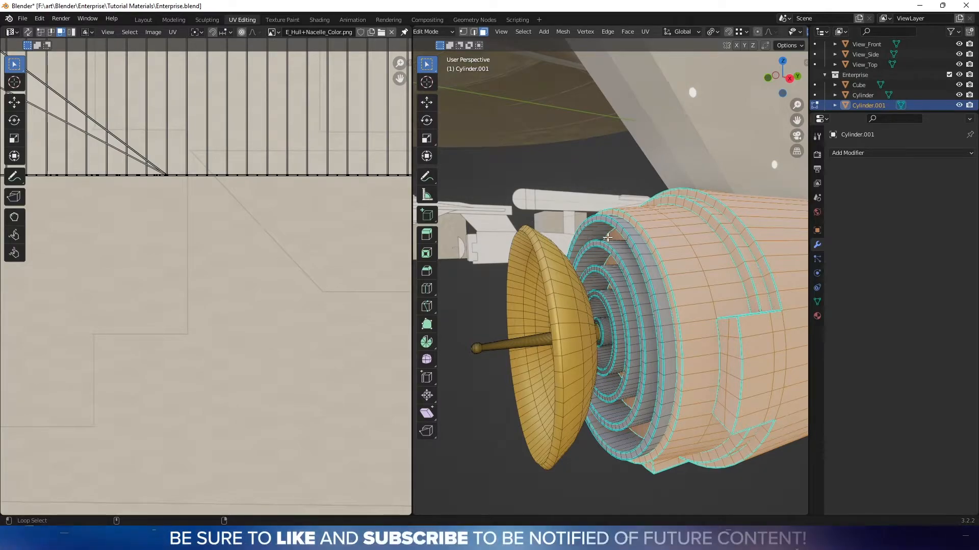
middle_click_drag(610, 261, 641, 313)
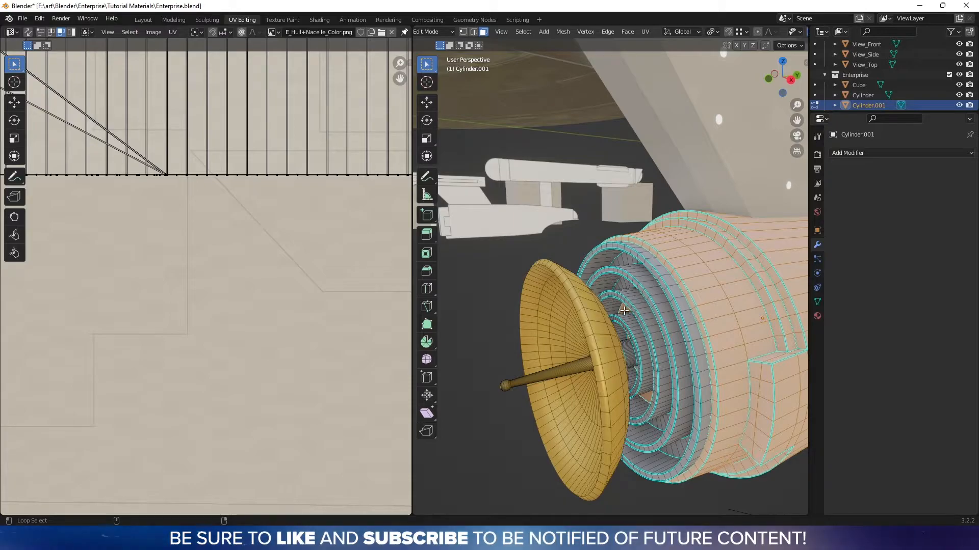
mouse_move(622, 310)
middle_mouse_down()
mouse_move(649, 353)
mouse_move(597, 295)
mouse_move(498, 289)
mouse_move(621, 295)
middle_mouse_up()
Replace the Hull_Tan material in the secondary hull's first slot with E_Hull_Paneling.
left_click(817, 316)
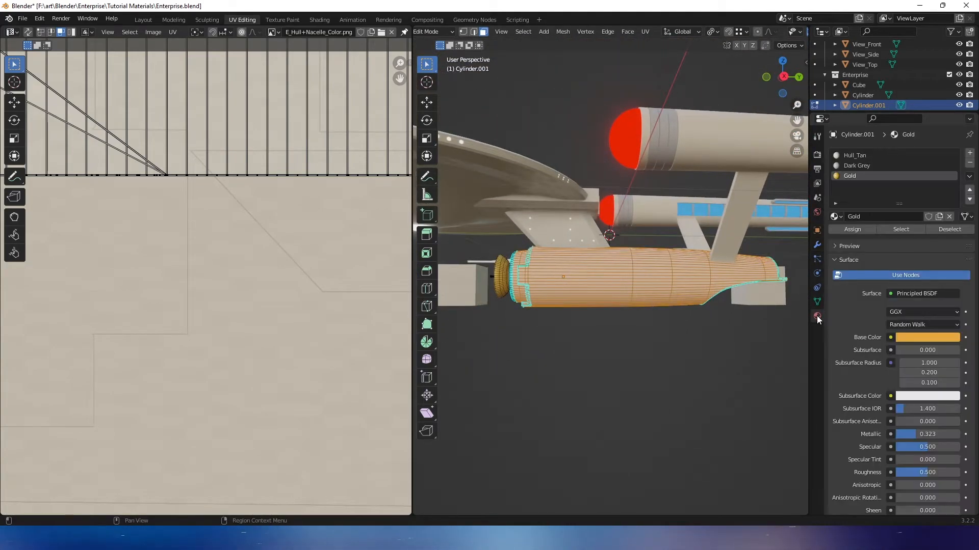
left_click(856, 155)
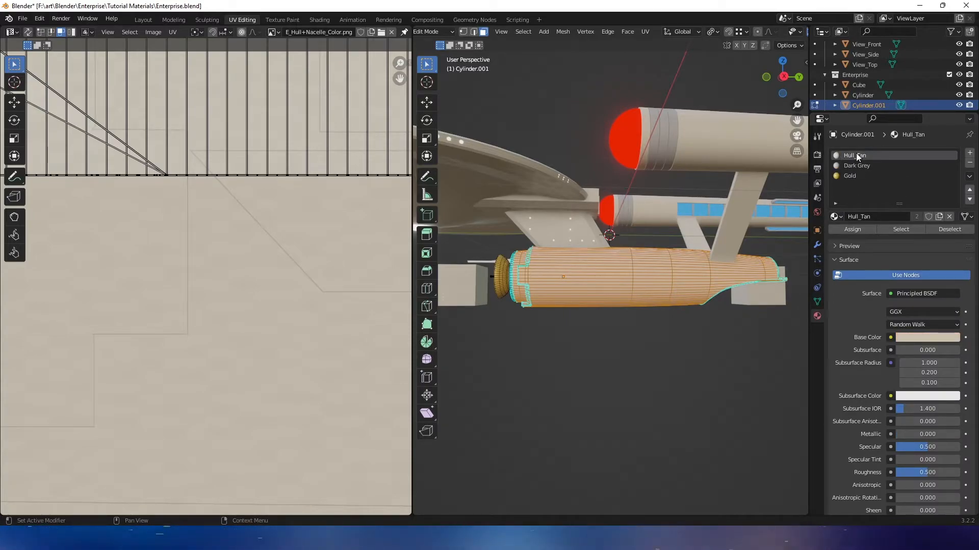
left_click(839, 218)
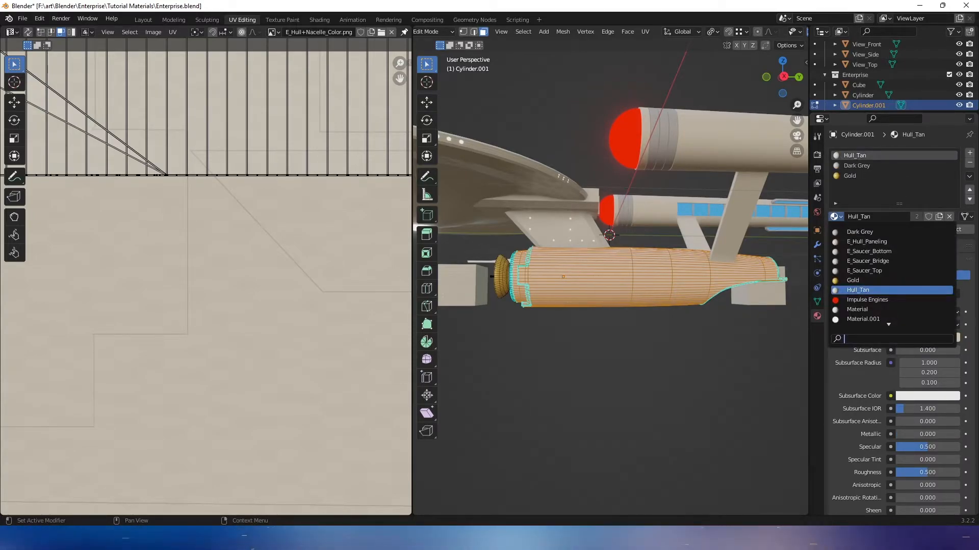
left_click(866, 242)
Unwrap the selected hull faces with Project from View in the right orthographic view.
middle_click_drag(564, 256, 575, 251)
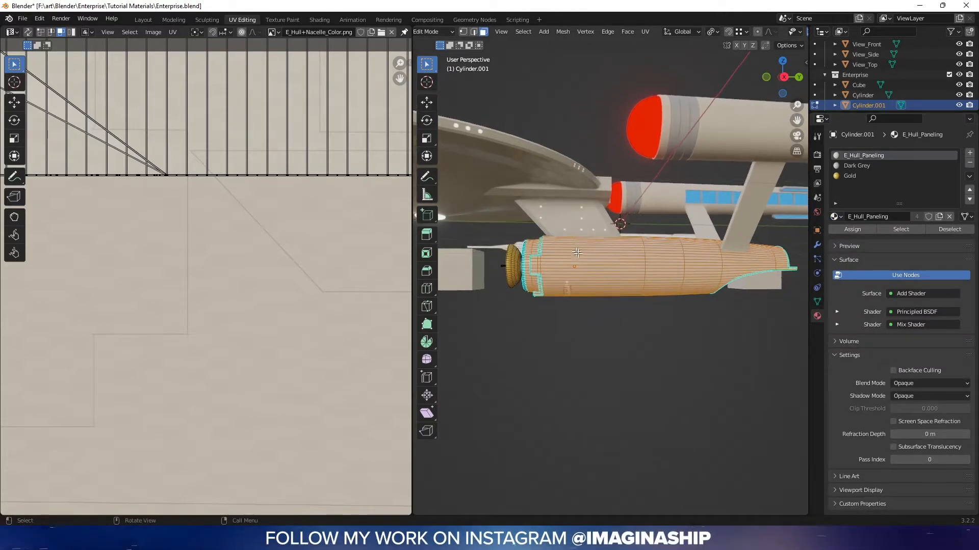
left_click(782, 76)
scroll(705, 162, "up", 2)
scroll(705, 161, "up", 2)
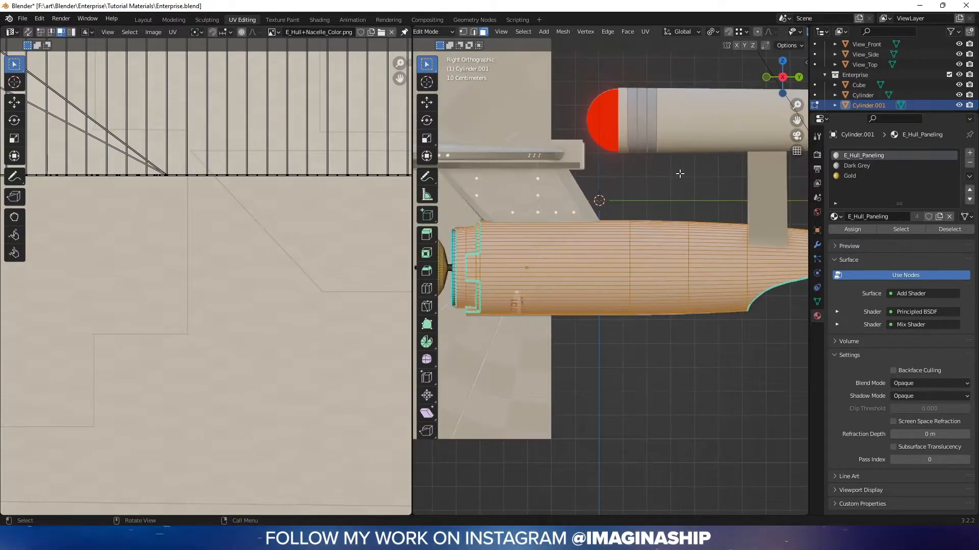
left_click(644, 31)
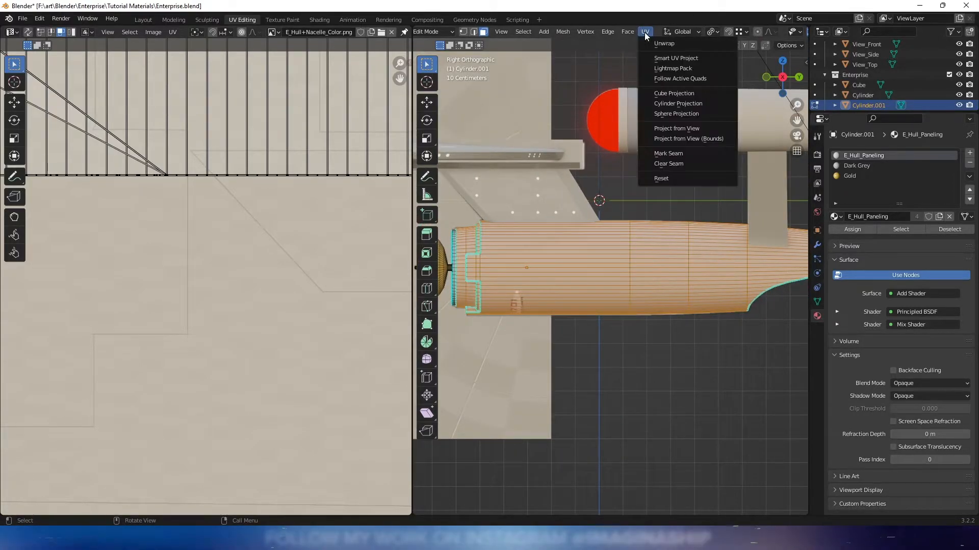
left_click(698, 128)
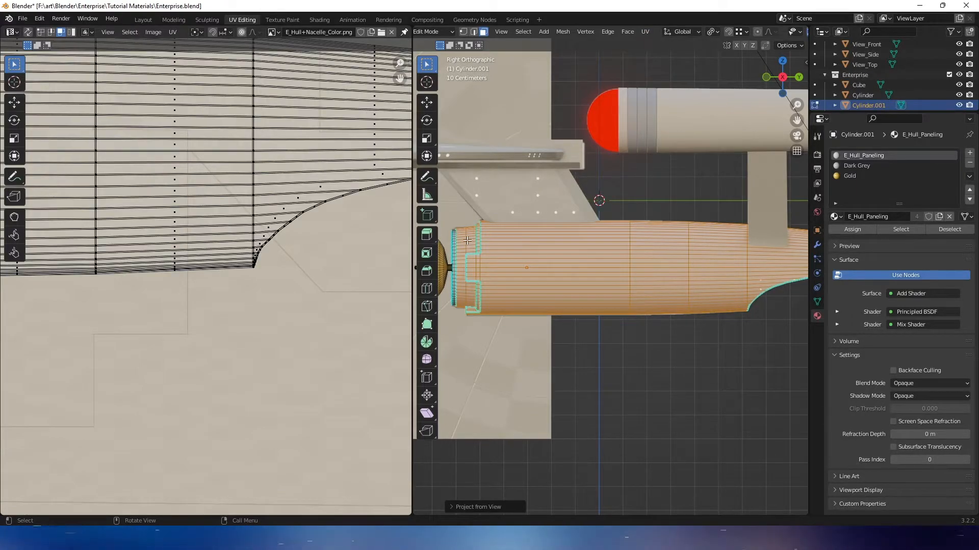
Scale down all the projected hull UVs and move them onto the secondary hull outline below the upper NCC-1701 lettering.
scroll(308, 171, "down", 5)
middle_click_drag(58, 255, 90, 254)
key("a")
middle_click_drag(183, 262, 167, 257)
key("s")
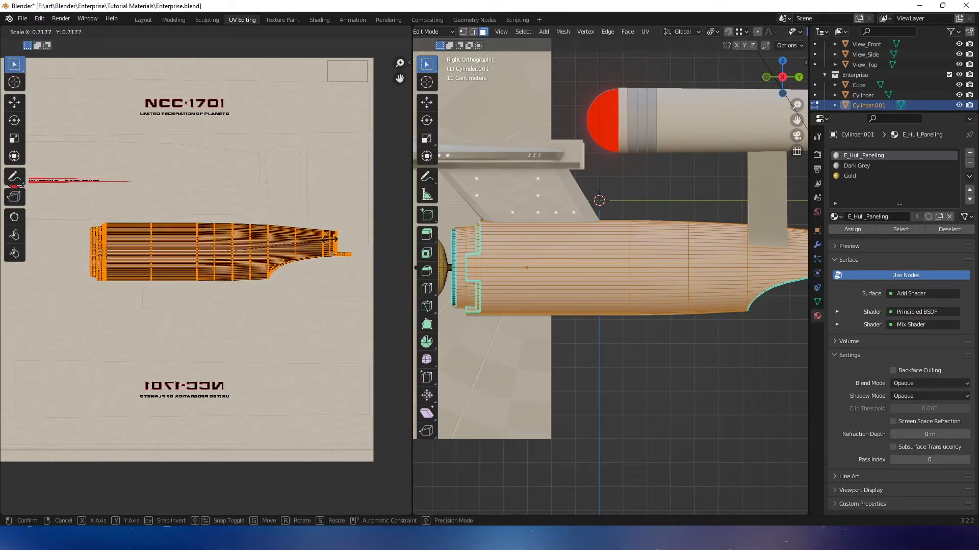
left_click(325, 243)
middle_click_drag(259, 254, 307, 286)
key("g")
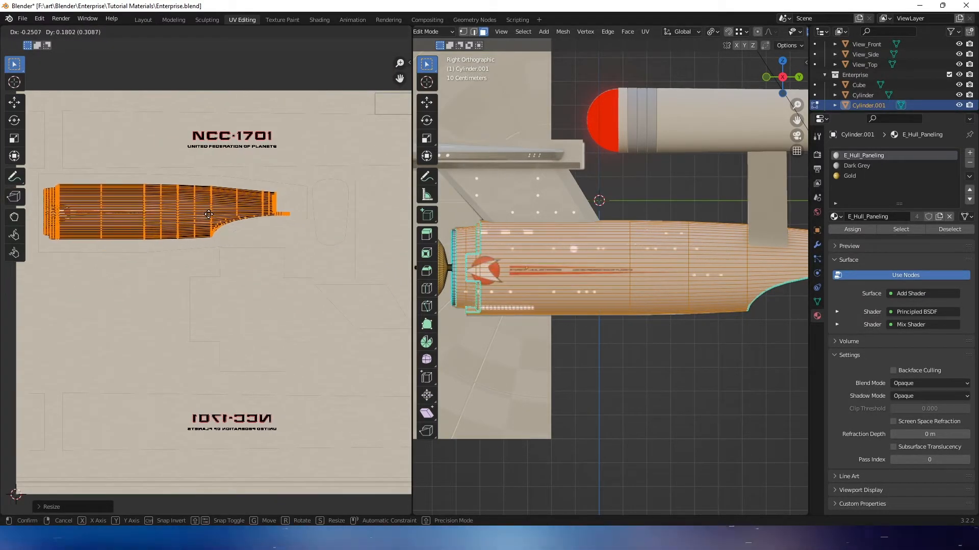
left_click(212, 218)
middle_click_drag(213, 219, 243, 229)
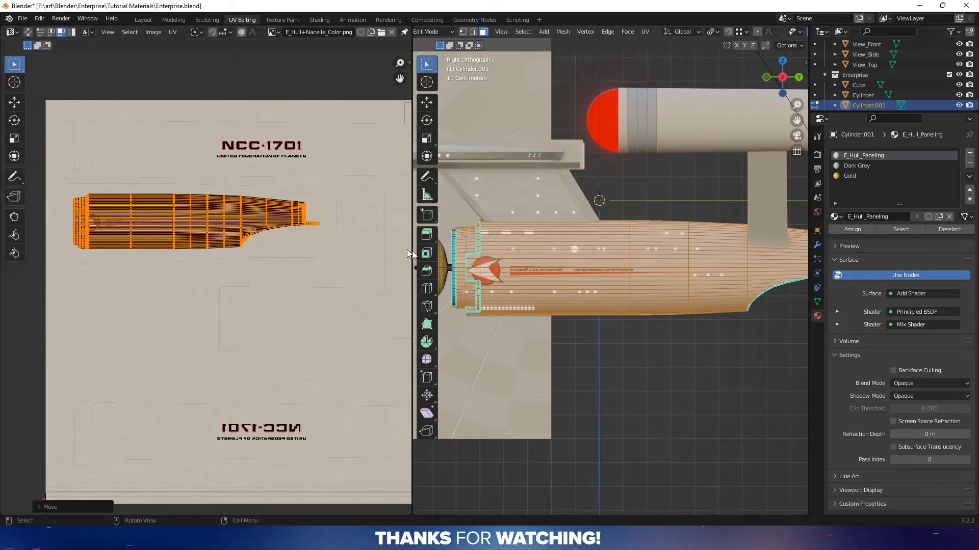
Widen the UV editor and scale the hull UVs up by about 1.12 to fill the hull outline.
left_click_drag(430, 232, 499, 232)
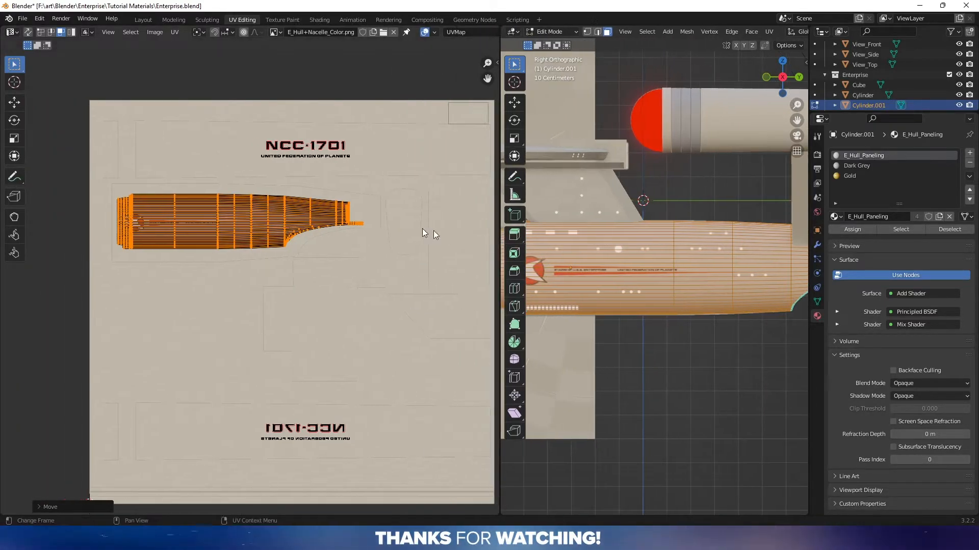
scroll(456, 246, "up", 3)
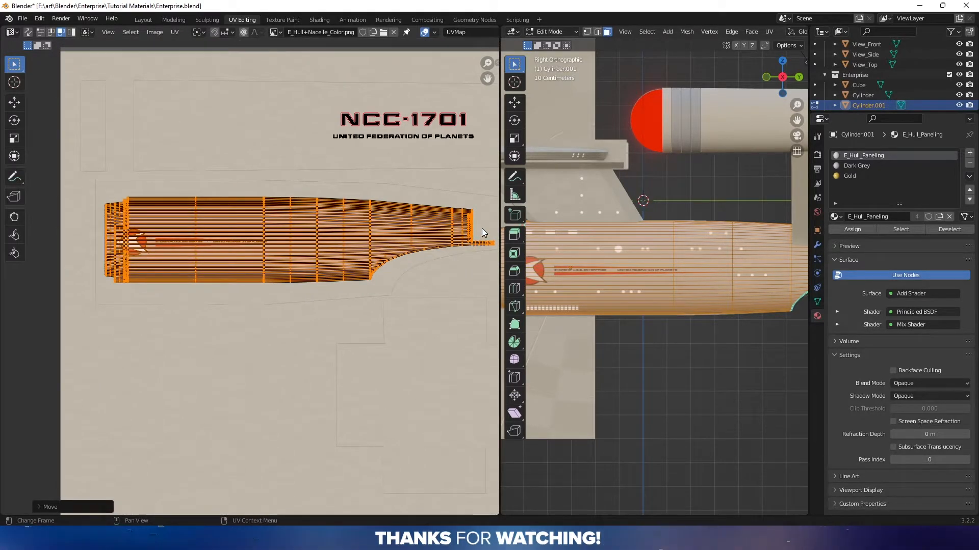
middle_click_drag(482, 229, 463, 243)
key("s")
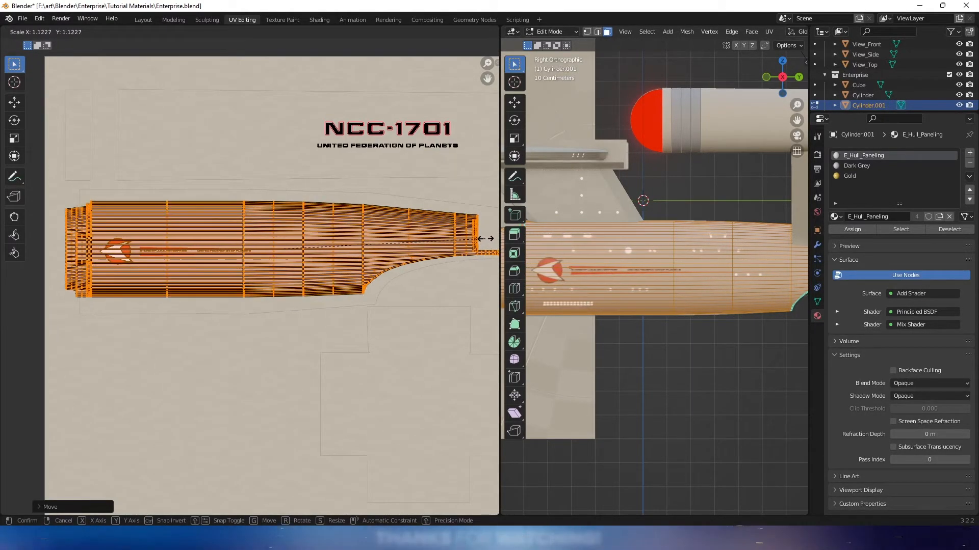
left_click(489, 240)
Scale the hull UVs down slightly to fit the front end of the hull outline.
middle_click_drag(182, 226, 316, 249)
scroll(196, 225, "up", 3)
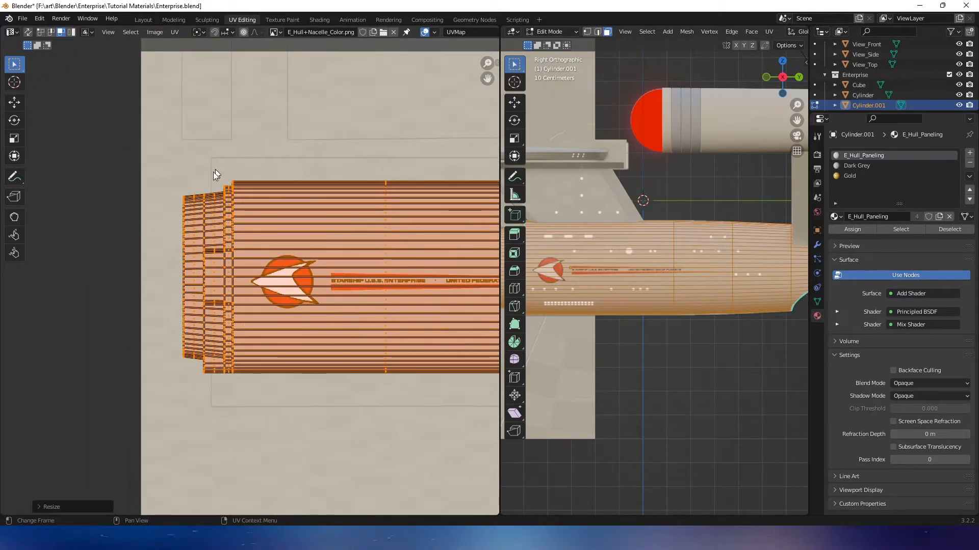
middle_click_drag(452, 344, 388, 336)
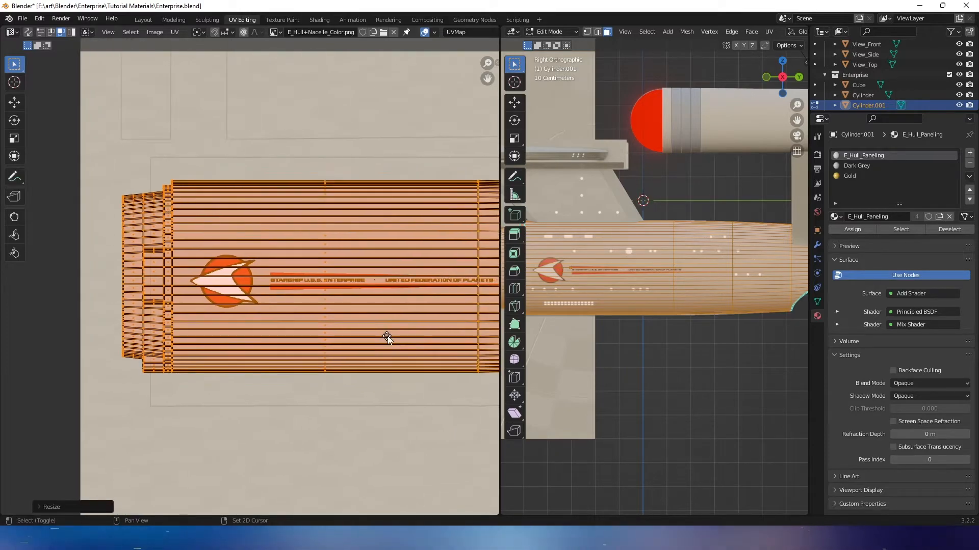
key("s")
left_click(417, 280)
middle_click_drag(417, 281, 350, 274)
scroll(350, 274, "down", 5)
scroll(325, 274, "up", 1)
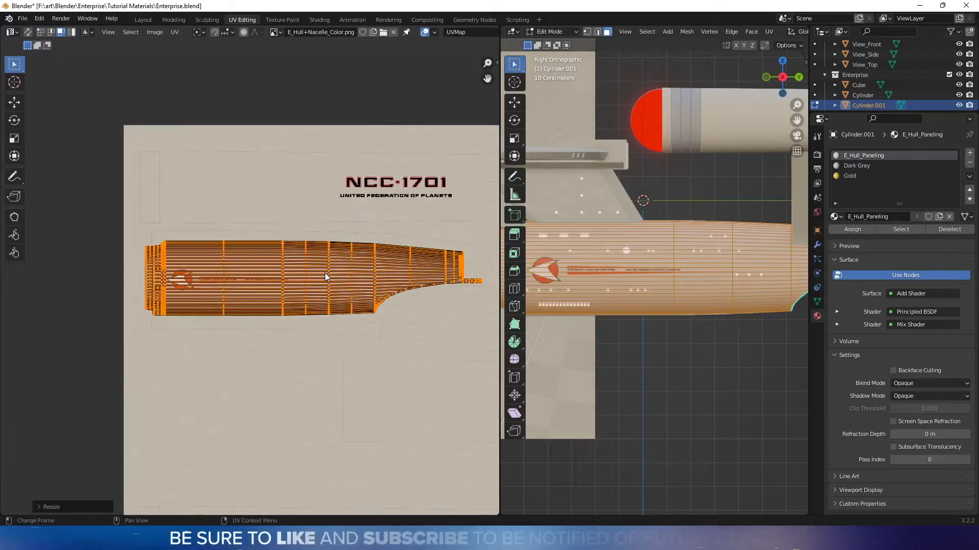
Reposition and rescale the hull UVs within the outline to place the emblem and red stripe along the hull side.
key("g")
left_click(386, 247)
key("s")
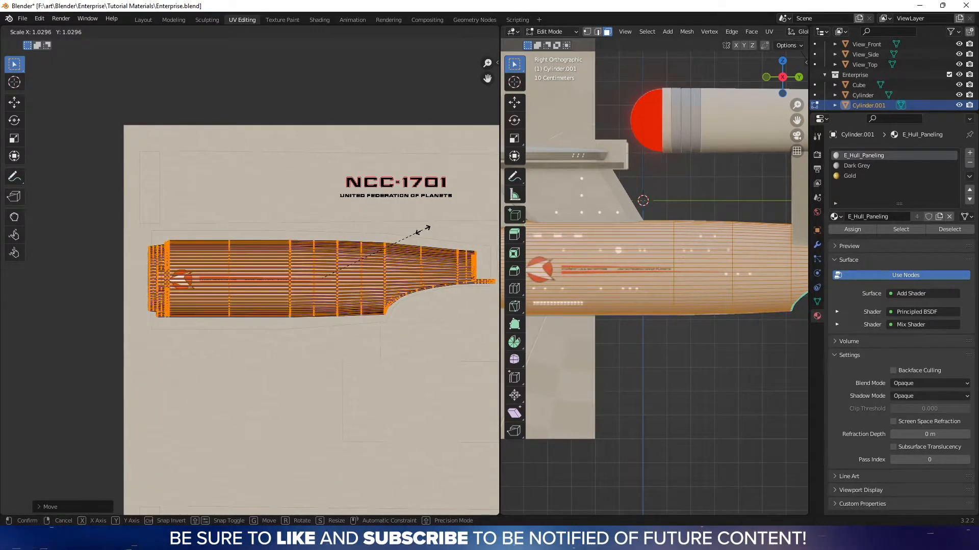
left_click(424, 234)
key("g")
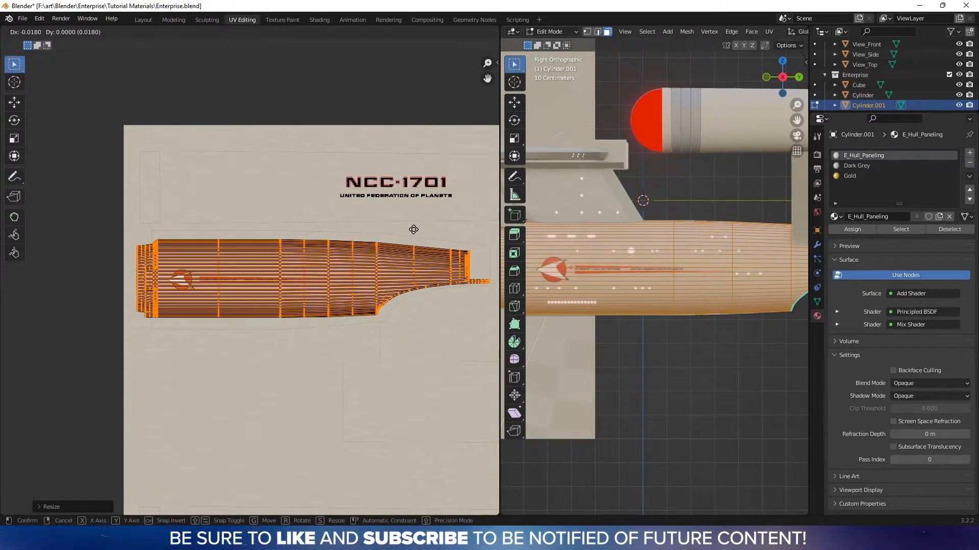
left_click(414, 230)
key("s")
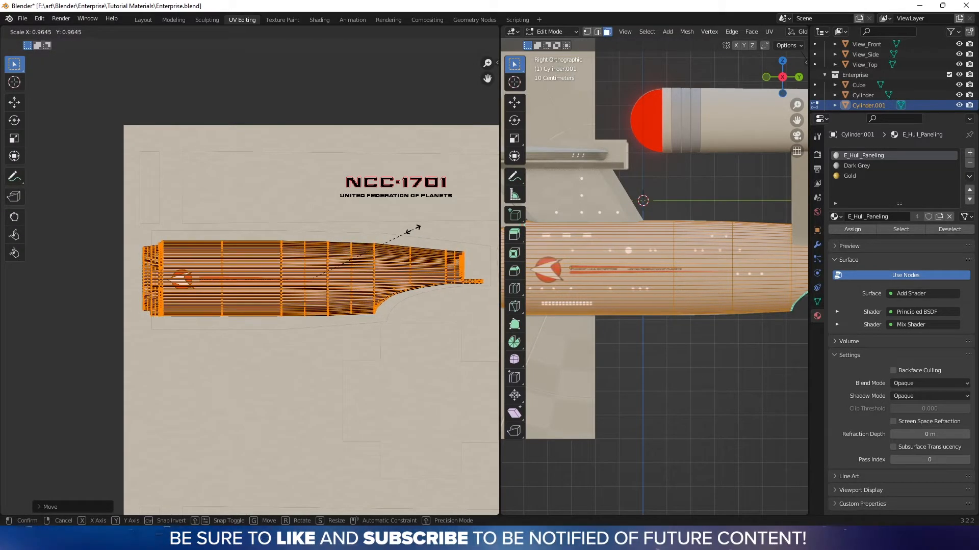
left_click(457, 235)
Nudge and slightly rescale the hull UVs, judging the emblem and windows against the hull's front rim in close-up.
middle_click_drag(657, 285, 692, 297)
scroll(693, 297, "up", 4)
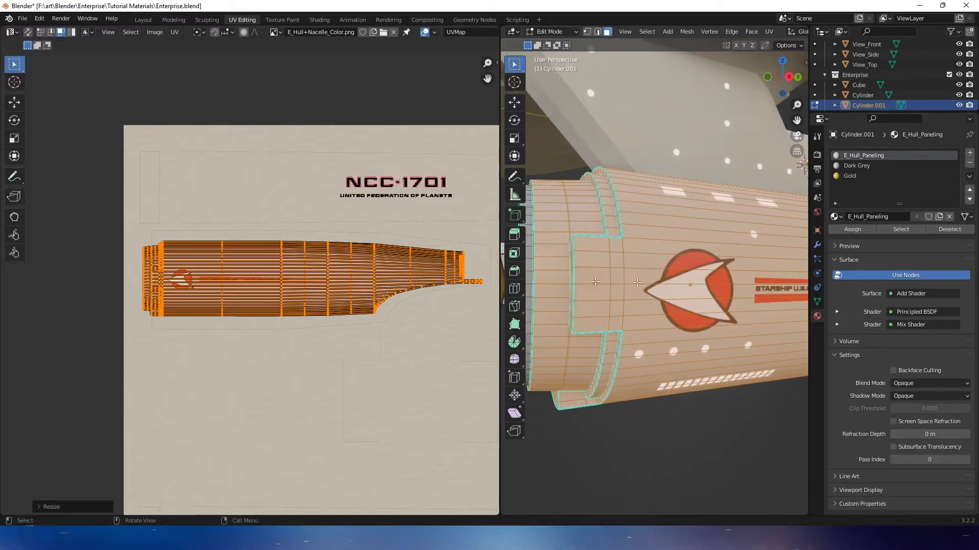
key("g")
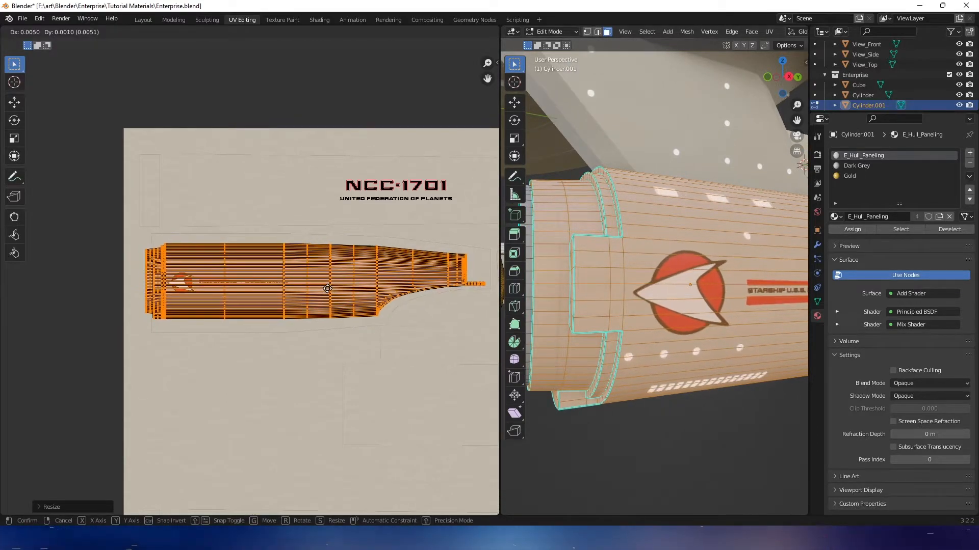
left_click(329, 289)
key("s")
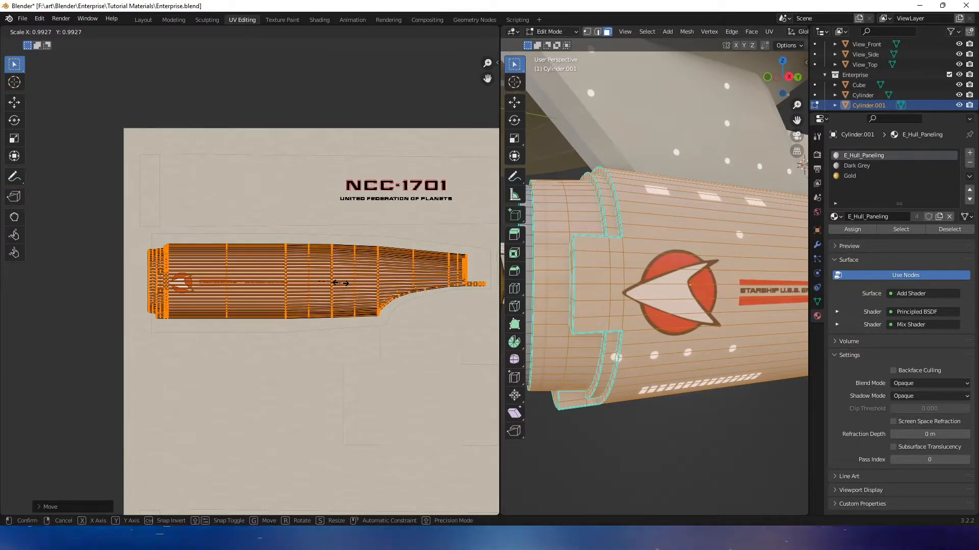
left_click(341, 284)
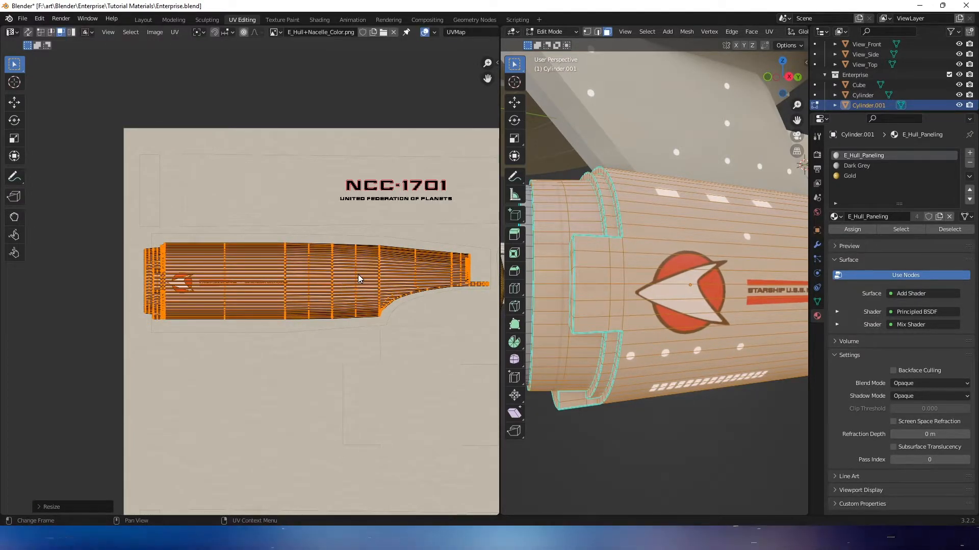
Shift the hull UVs slightly, enlarge them by about 1.02, and adjust their position along the X axis.
key("g")
left_click(356, 278)
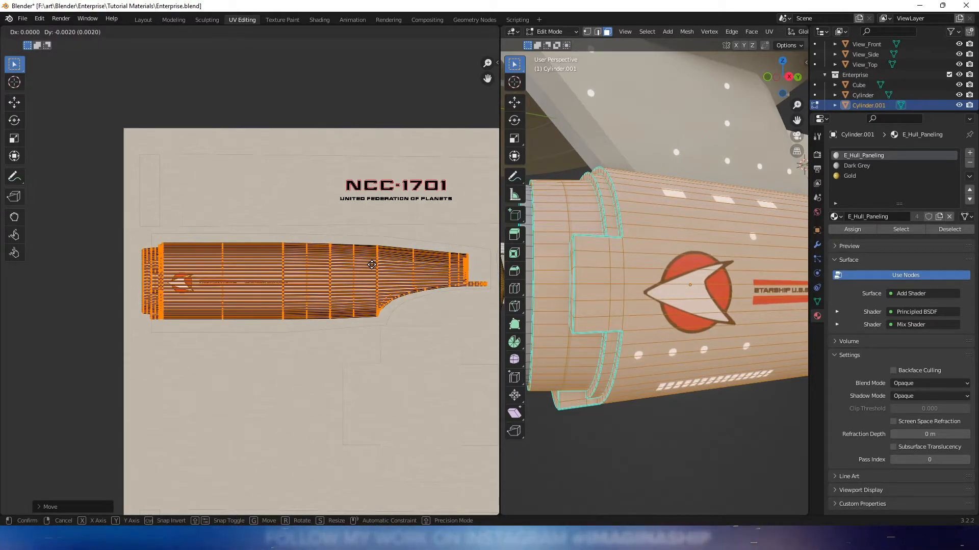
left_click(372, 265)
key("s")
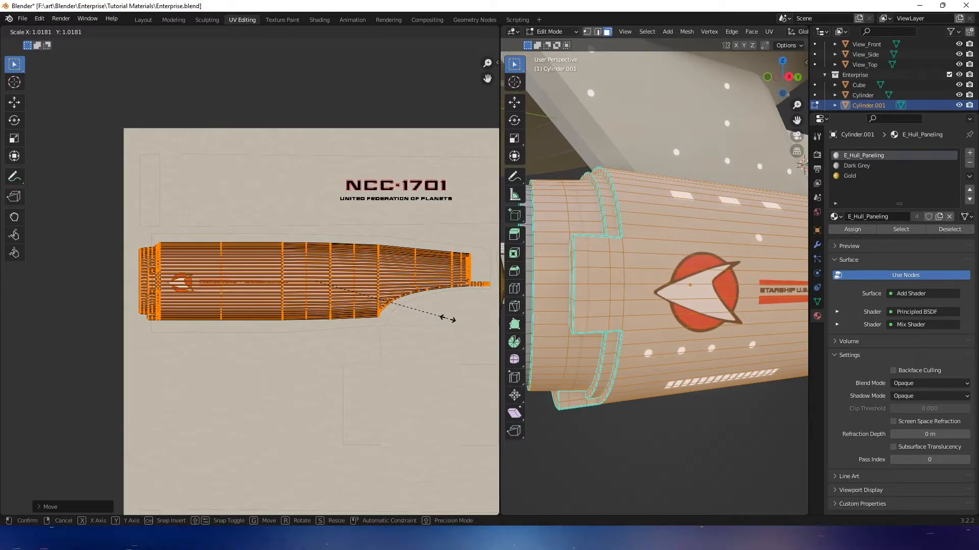
left_click(449, 320)
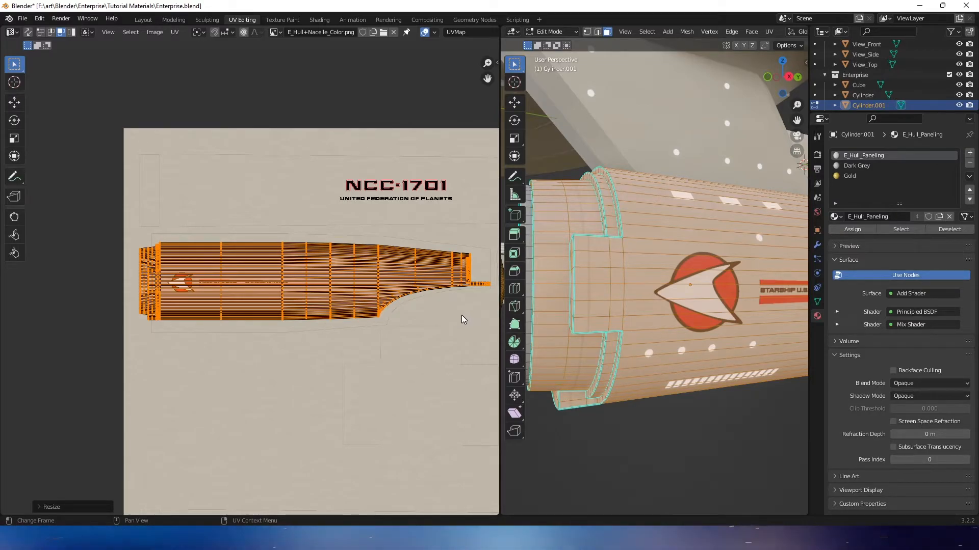
key("g")
key("y")
key("x")
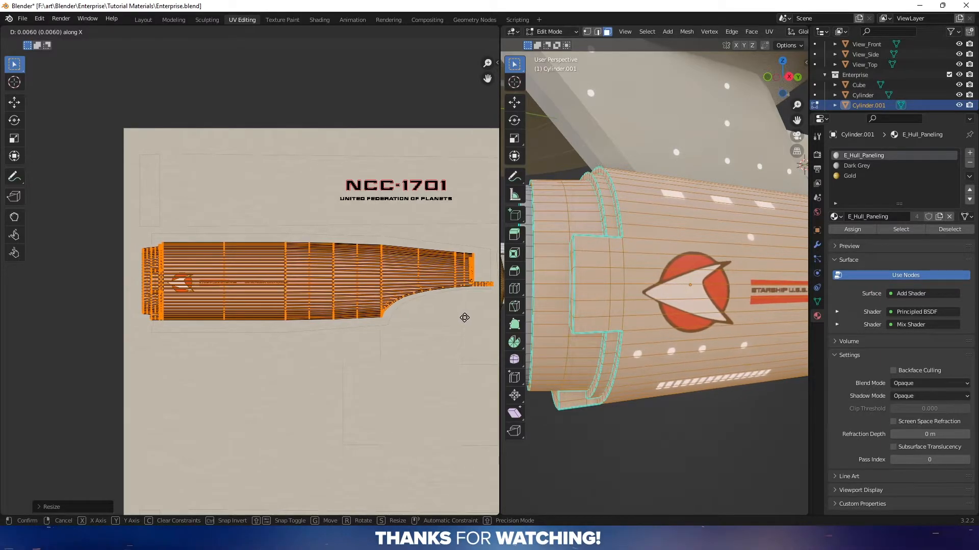
left_click(462, 322)
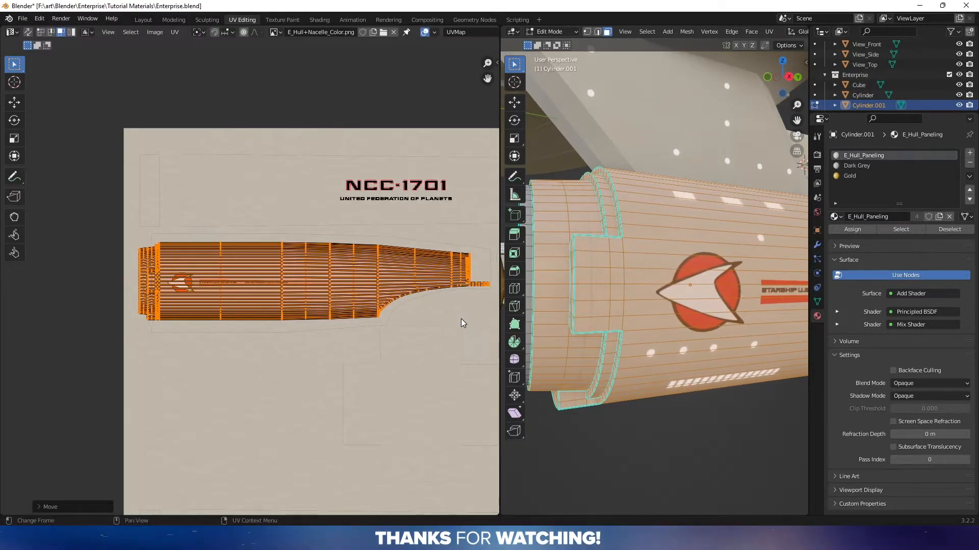
Deselect the main hull body in the right orthographic view, keeping only the stepped front rim faces selected.
middle_click_drag(615, 305, 674, 242)
key("Tab")
scroll(592, 302, "up", 3)
key("Tab")
left_click(789, 79)
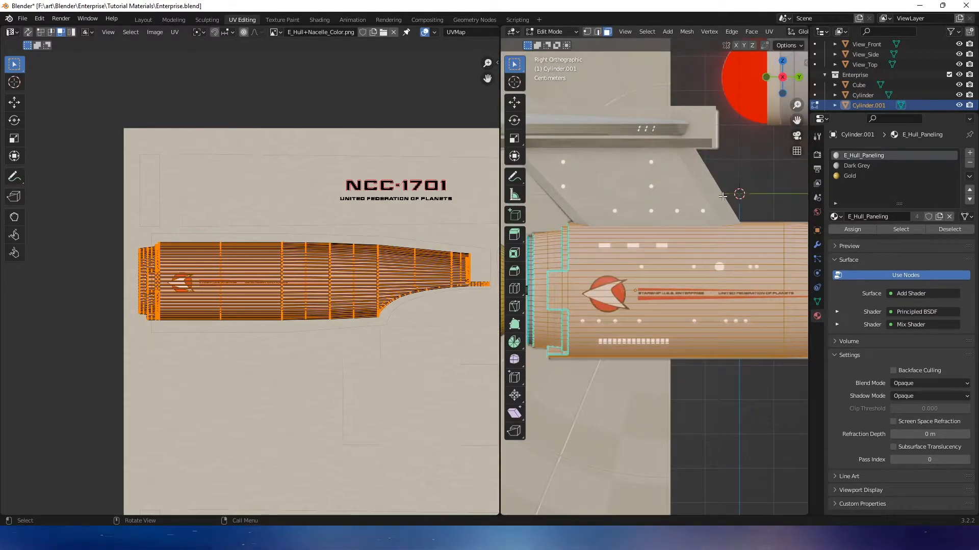
scroll(702, 188, "down", 3)
middle_click_drag(702, 188, 679, 170, "shift")
scroll(678, 170, "down", 2)
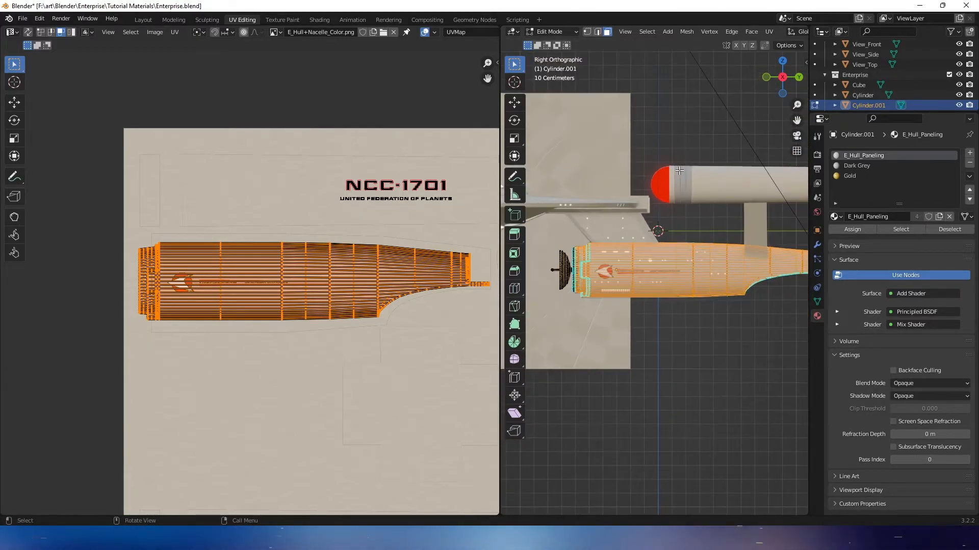
left_click_drag(803, 207, 569, 321)
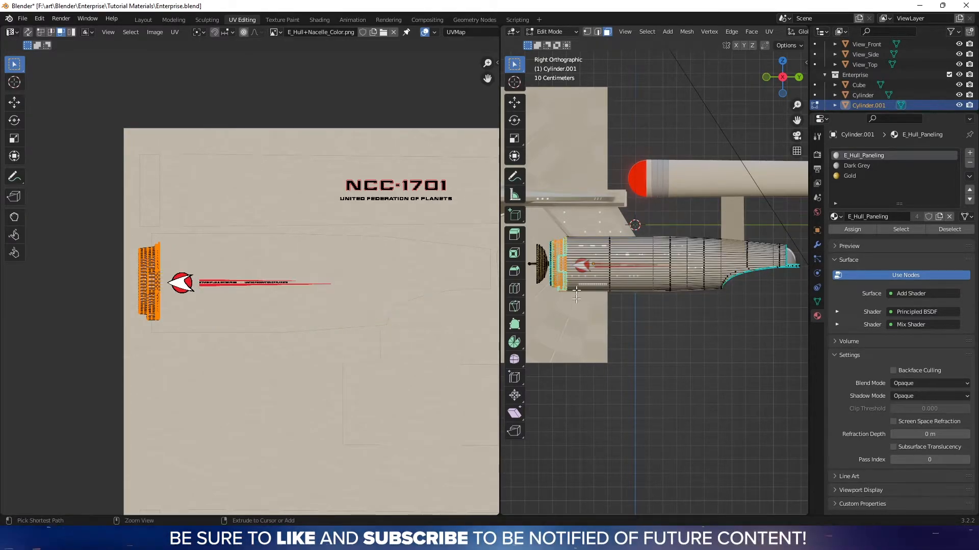
Adjust the front rim faces' UVs along the Y axis, then exit mesh editing to check the hull from several angles.
scroll(686, 274, "up", 5)
middle_click_drag(230, 276, 321, 276)
scroll(234, 273, "up", 3)
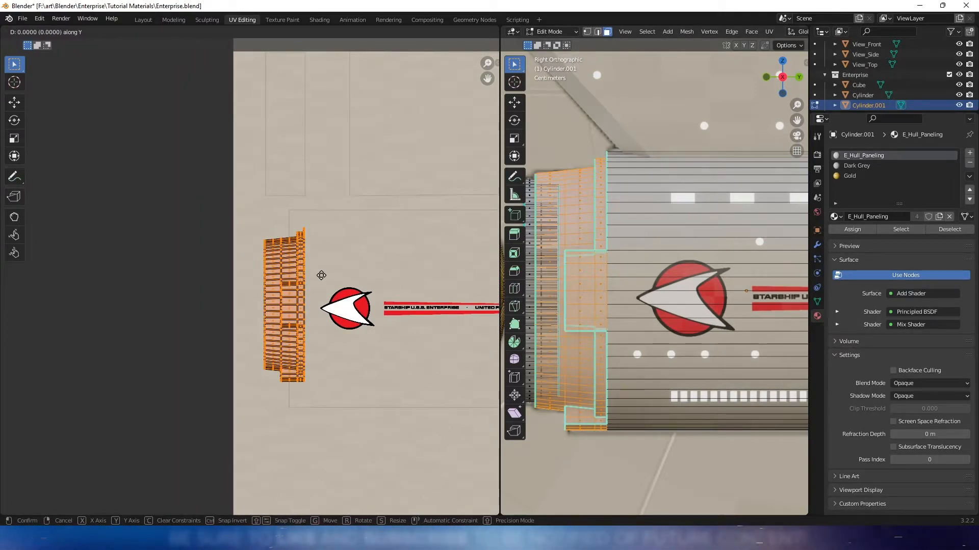
left_click(306, 277)
key("Tab")
middle_click_drag(624, 268, 626, 311)
middle_click_drag(691, 174, 701, 219)
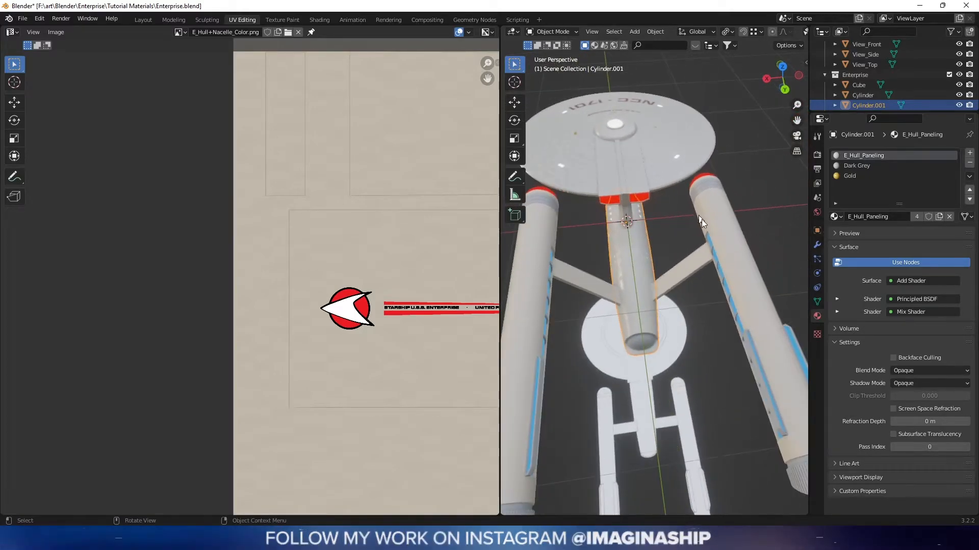
Select the nacelles object and open its mesh for editing in the right orthographic view.
left_click(558, 266)
middle_click_drag(597, 263, 600, 306)
left_click(766, 79)
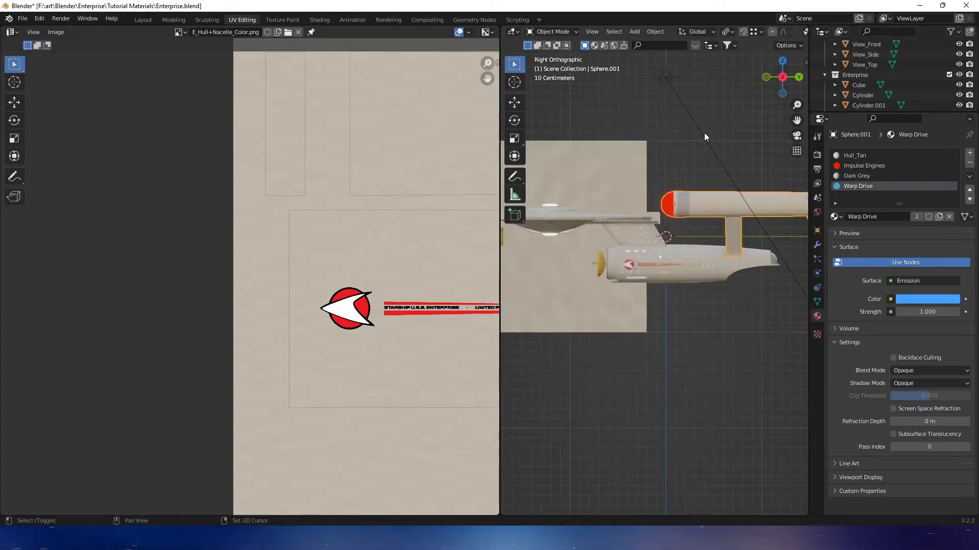
middle_click_drag(704, 133, 579, 179, "shift")
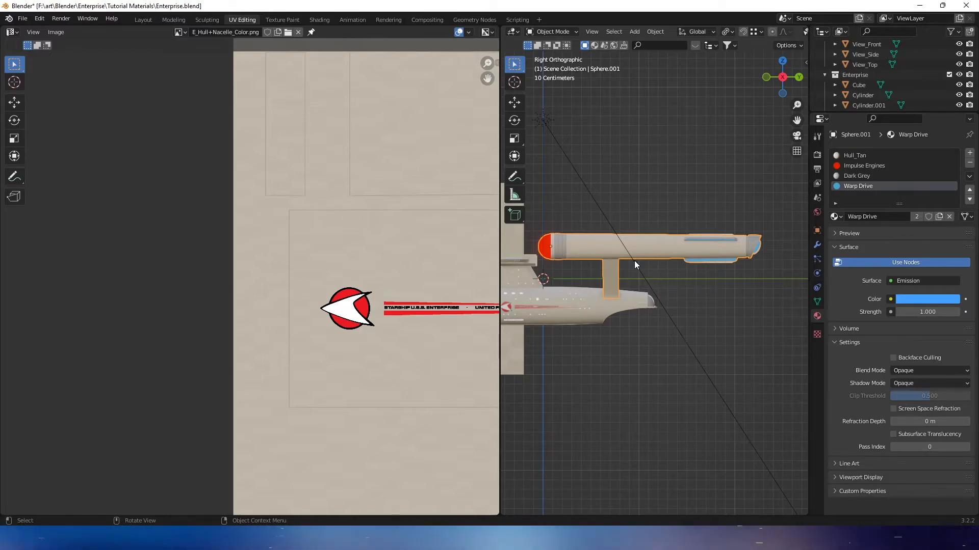
scroll(634, 261, "up", 2)
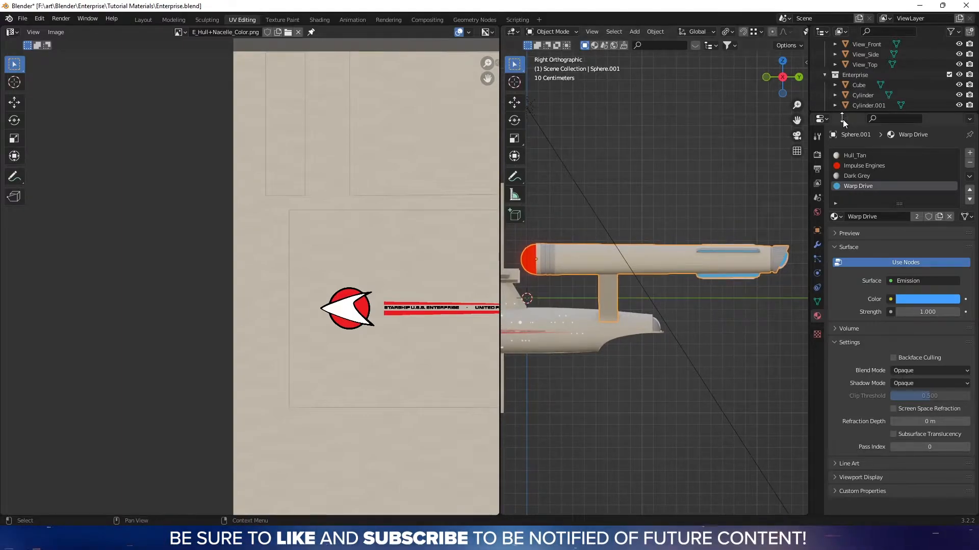
key("Tab")
middle_click_drag(661, 192, 685, 183, "shift")
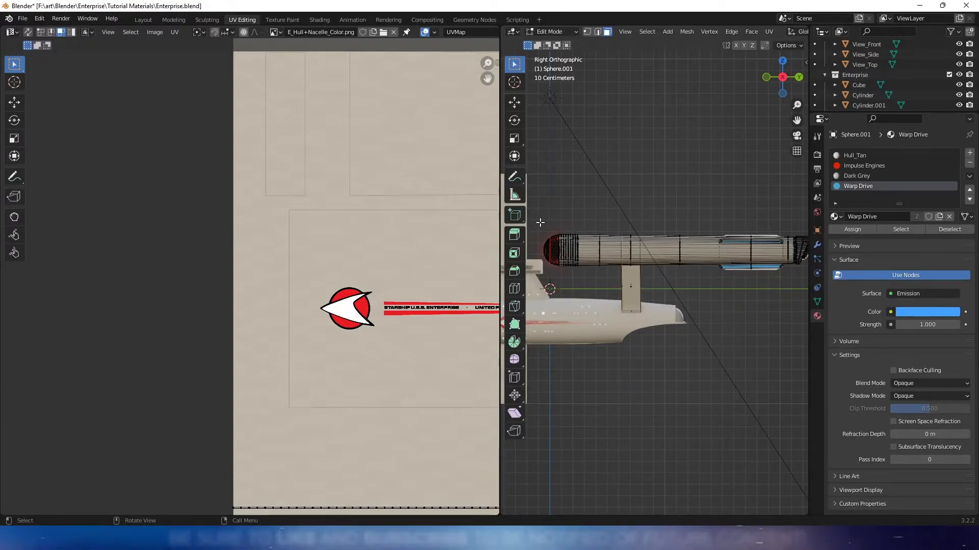
Select the faces along the full length of the nacelle tubes, leaving out the support pylons.
left_click_drag(536, 218, 819, 276)
middle_click_drag(776, 284, 799, 275, "shift")
mouse_move(638, 300)
middle_mouse_down("shift")
mouse_move(734, 298)
mouse_move(623, 298)
middle_mouse_up("shift")
scroll(623, 298, "up", 6)
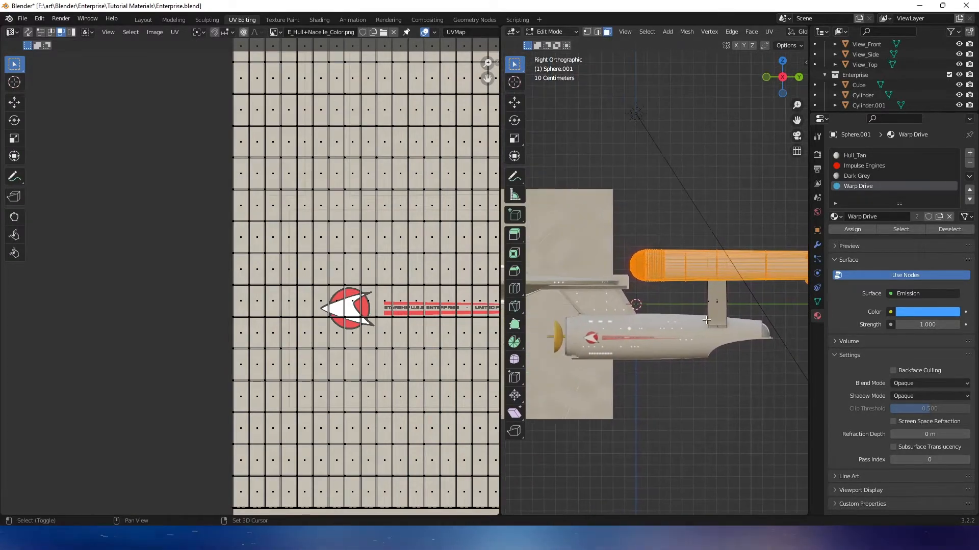
middle_click_drag(695, 304, 736, 280, "shift")
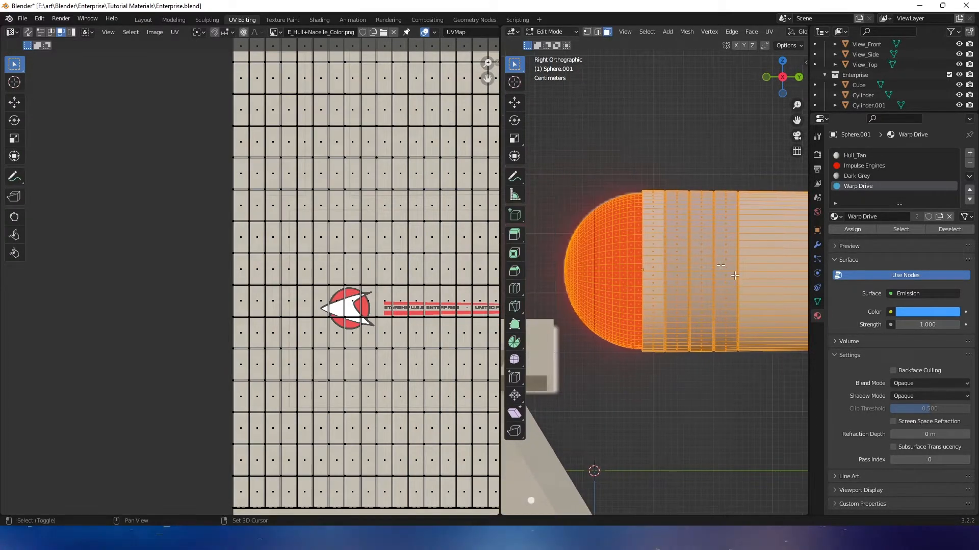
Deselect the red front domes and the three grey grooved bands behind them on the nacelles.
left_click_drag(547, 167, 642, 364)
scroll(599, 200, "up", 2)
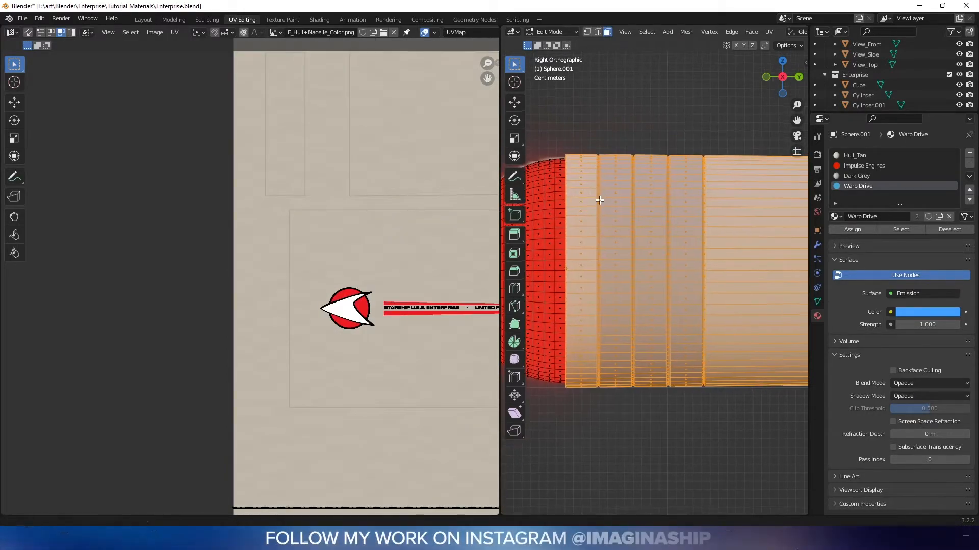
scroll(599, 199, "up", 1)
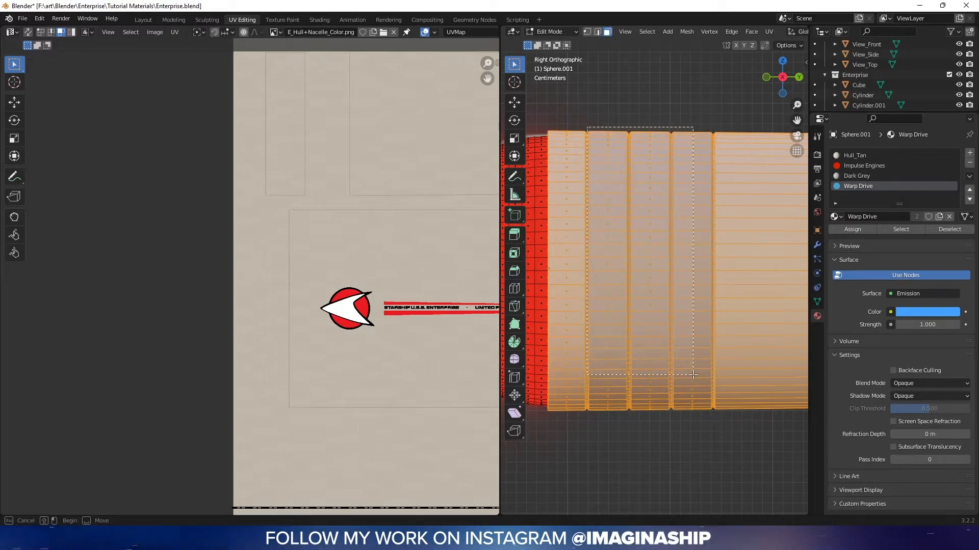
left_click_drag(703, 410, 713, 429)
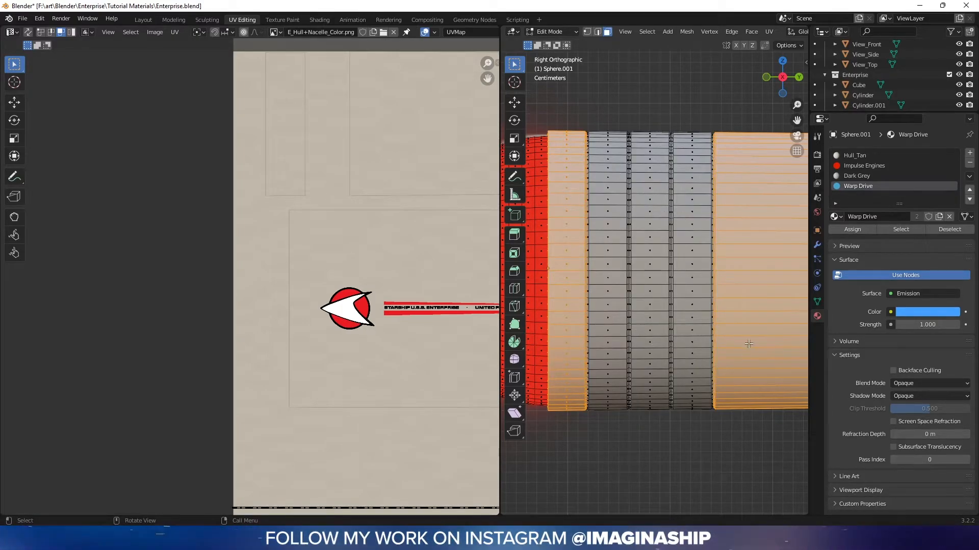
scroll(587, 400, "up", 3)
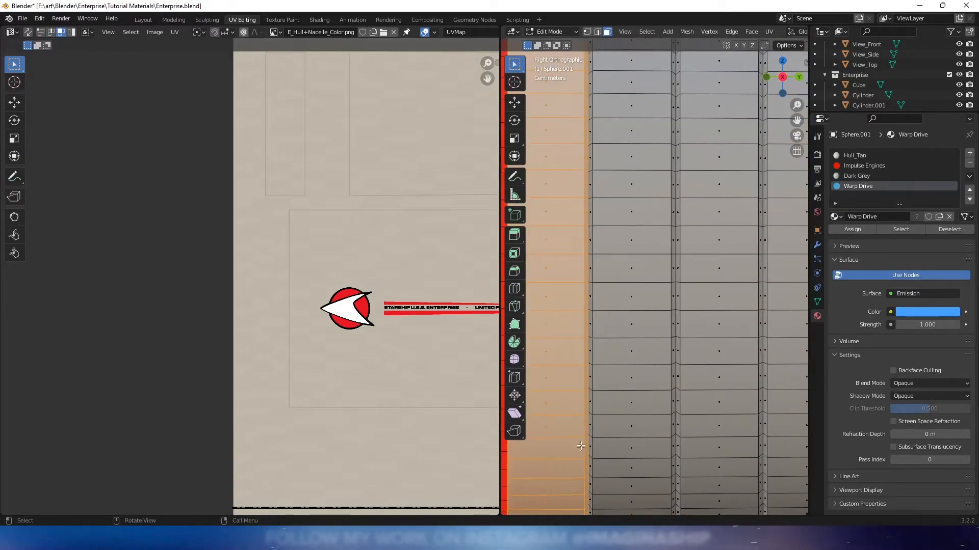
middle_click_drag(648, 412, 509, 413, "shift")
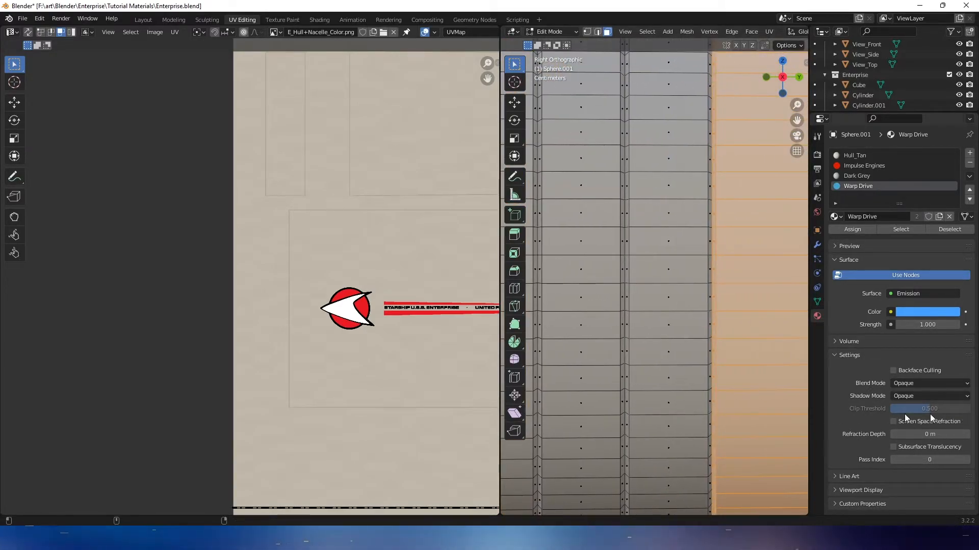
Deselect the nacelles' rear sections, including the recessed ring, slanted end and blue cap.
scroll(732, 402, "down", 3)
scroll(605, 406, "down", 2)
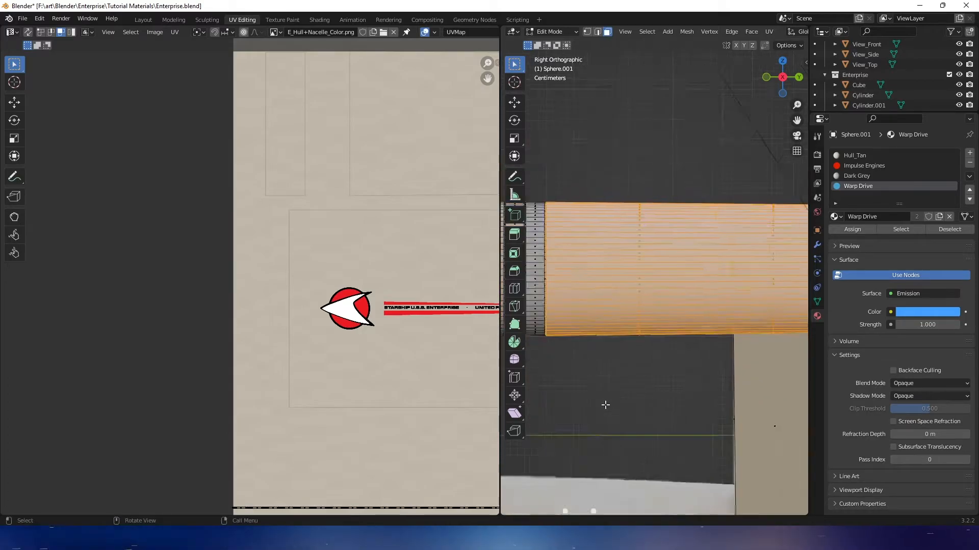
scroll(709, 388, "down", 1)
mouse_move(709, 387)
middle_mouse_down("shift")
mouse_move(562, 379)
mouse_move(576, 378)
middle_mouse_up("shift")
middle_click_drag(719, 363, 641, 370, "shift")
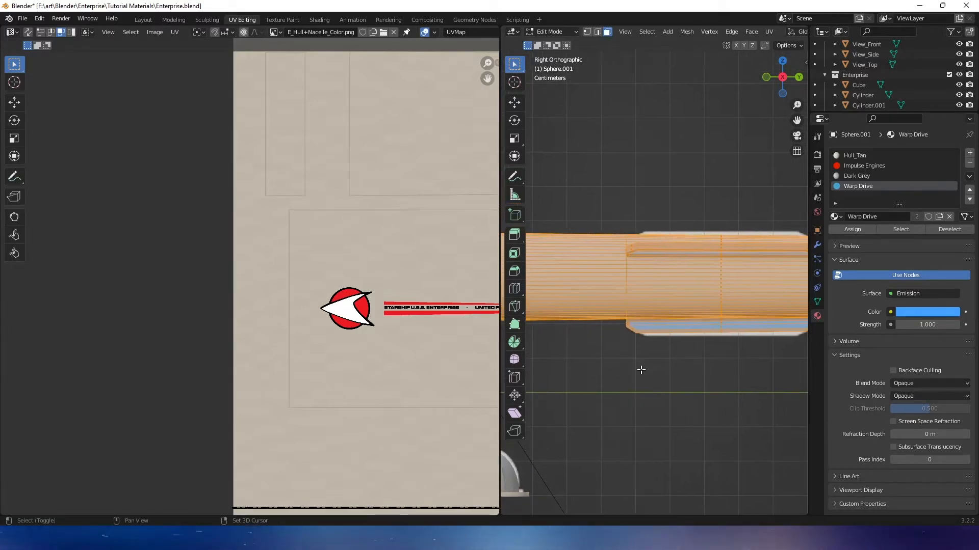
middle_click_drag(683, 339, 621, 291, "shift")
left_click_drag(677, 194, 605, 376)
scroll(643, 275, "up", 4)
middle_click_drag(630, 230, 686, 230, "shift")
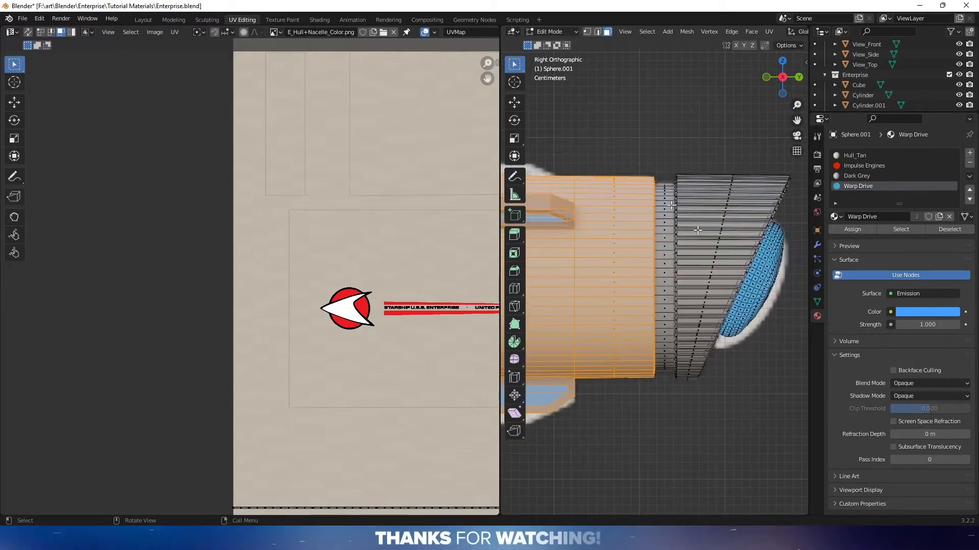
scroll(697, 230, "down", 3)
middle_click_drag(591, 185, 714, 166, "shift")
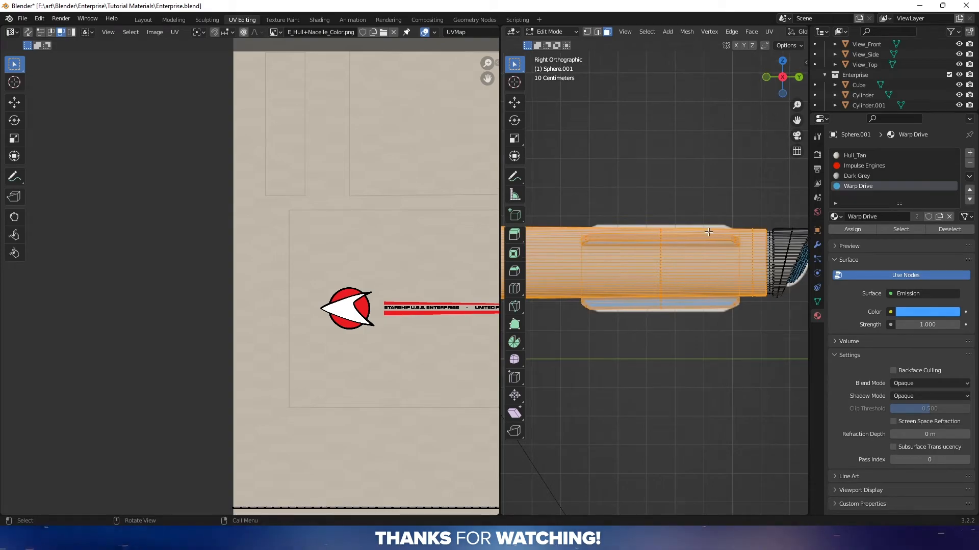
Check the nacelle selection in perspective and replace the Hull_Tan material in its slot with E_Hull_Paneling.
middle_click_drag(708, 234, 717, 268)
scroll(663, 321, "up", 2)
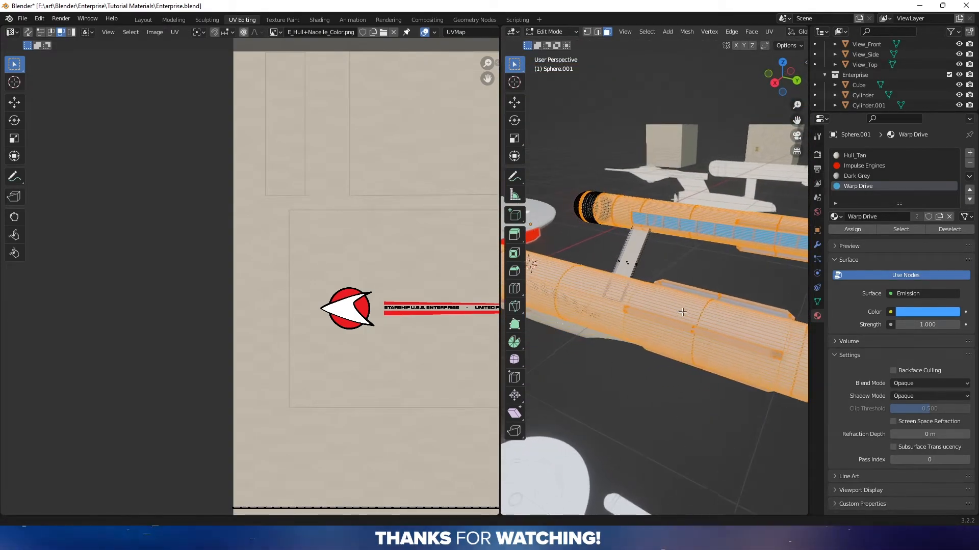
key("Tab")
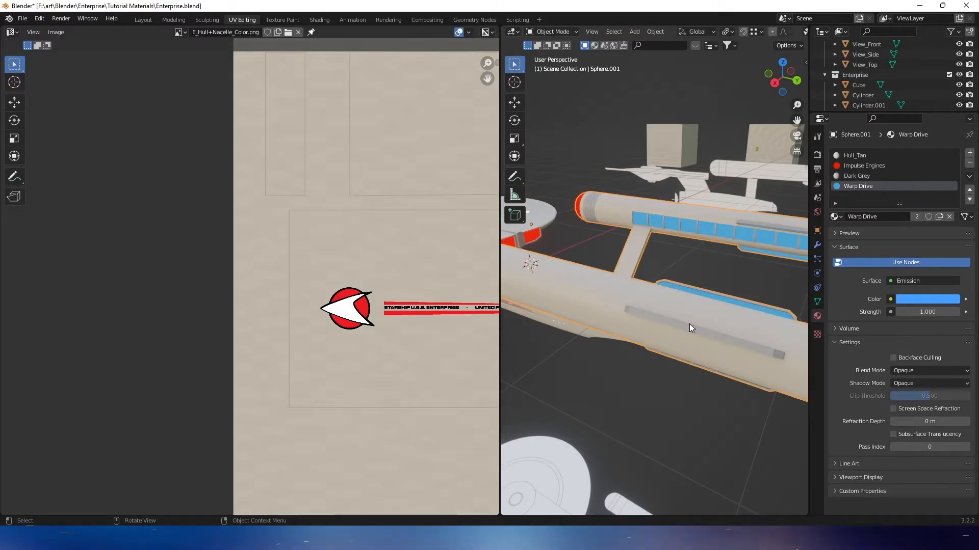
middle_click_drag(689, 324, 717, 316)
key("Tab")
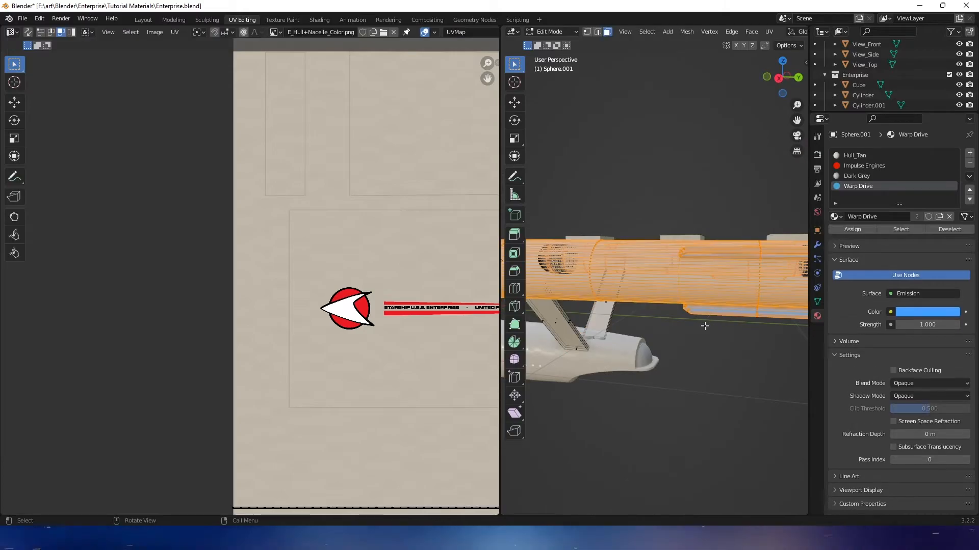
left_click(851, 157)
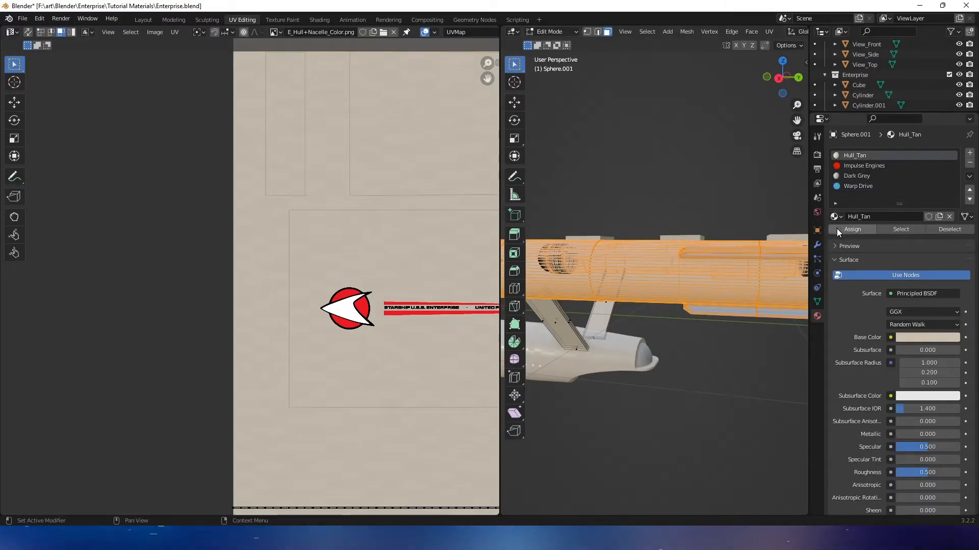
left_click(836, 216)
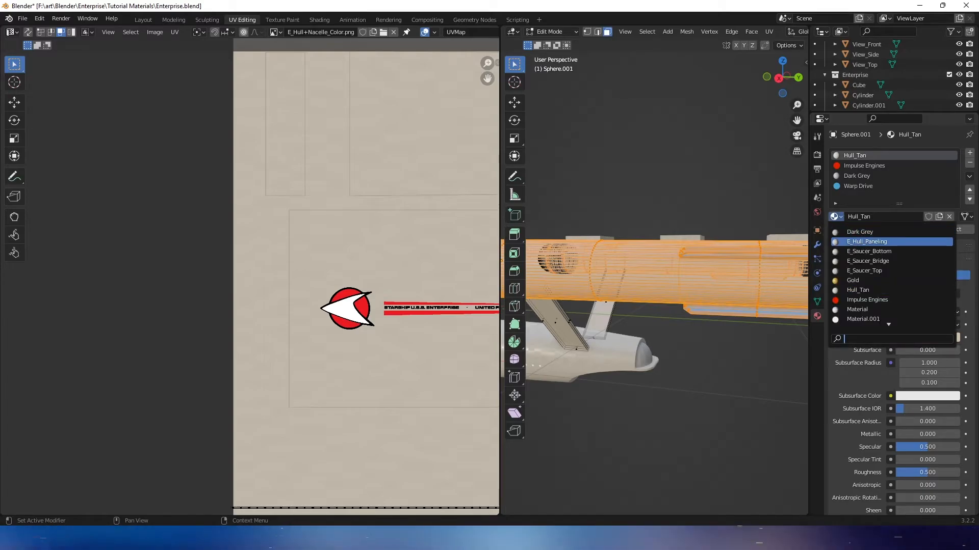
left_click(861, 240)
Project the selected nacelle faces' UVs from the right orthographic view and widen the UV editor to show the whole texture.
middle_click_drag(753, 262, 724, 261)
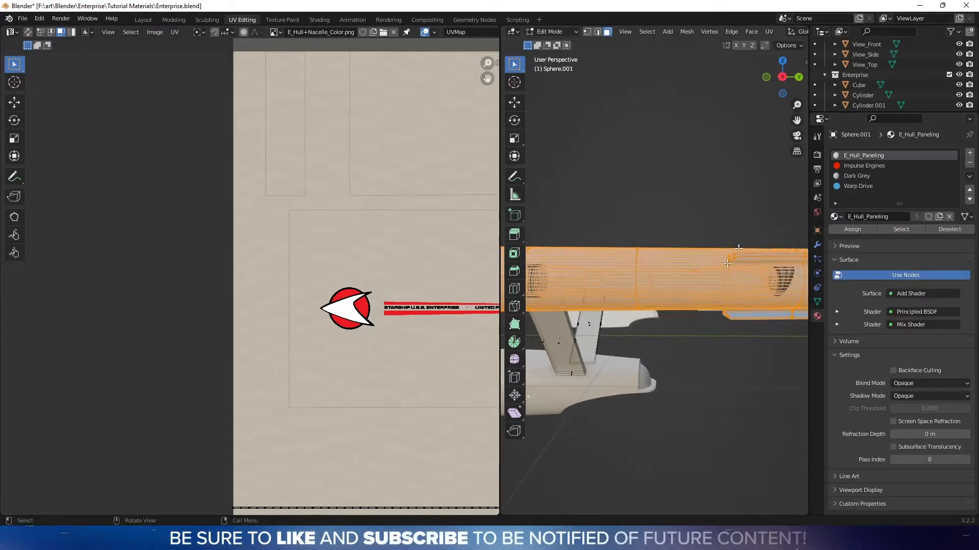
left_click(783, 75)
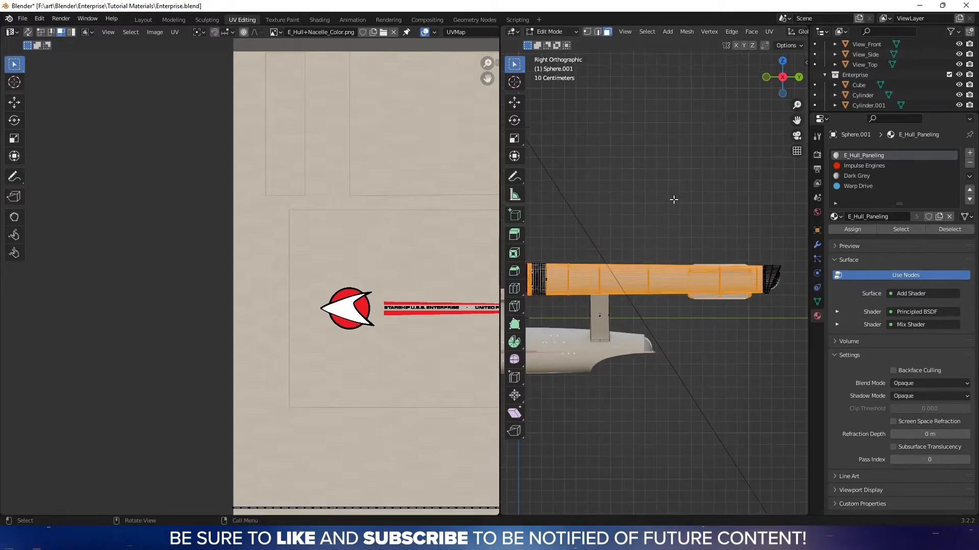
left_click(770, 34)
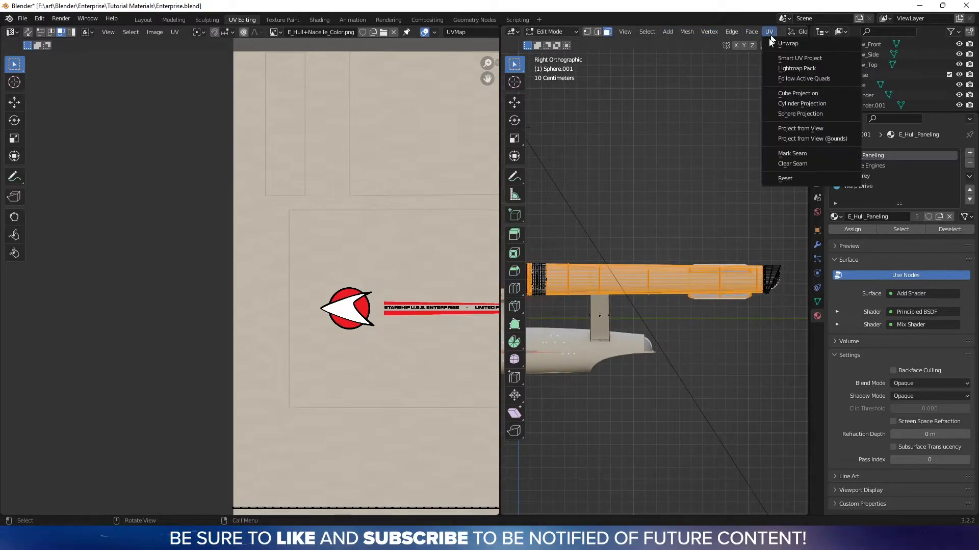
left_click(794, 129)
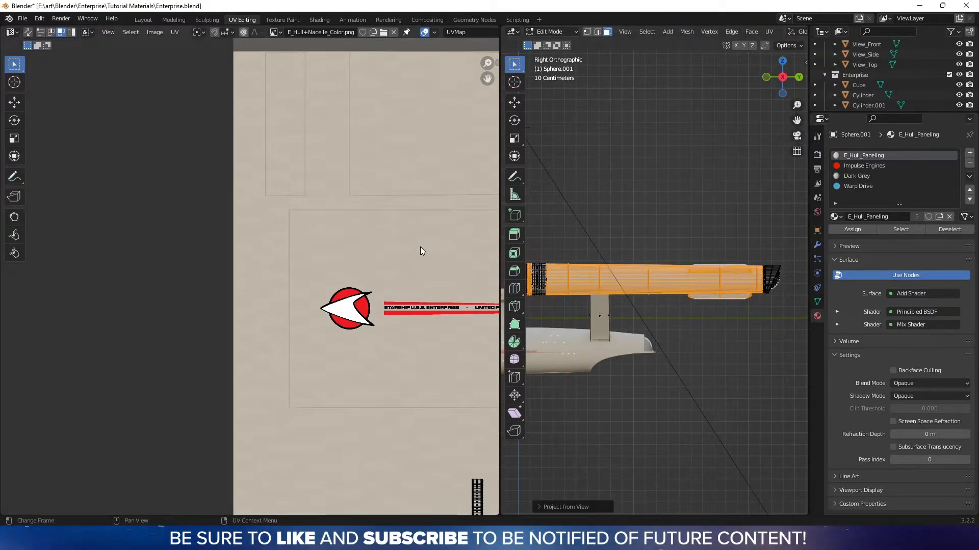
scroll(420, 247, "down", 4)
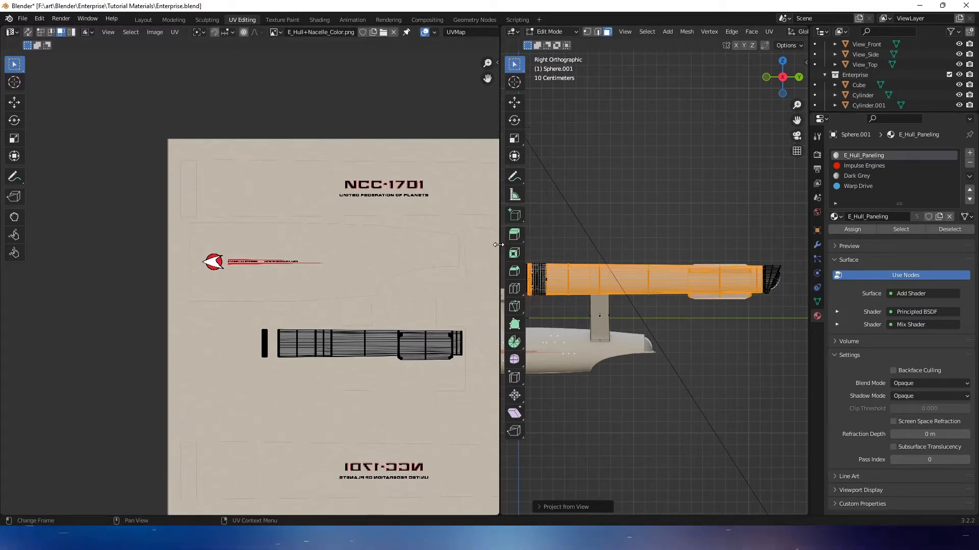
left_click_drag(500, 246, 555, 247)
middle_click_drag(466, 244, 389, 203)
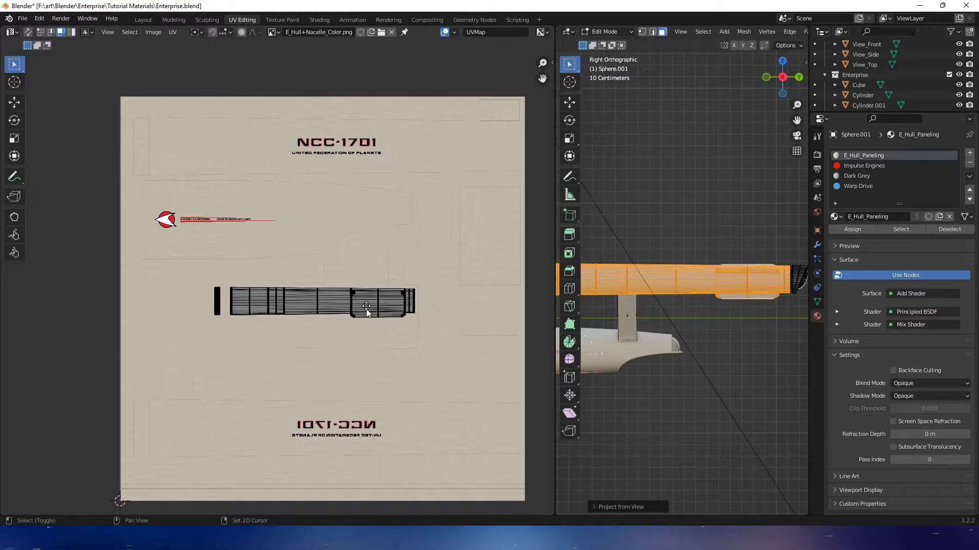
middle_click_drag(367, 313, 301, 230)
Move all nacelle UVs down onto the mirrored NCC-1701 marking and enlarge them to span the nacelle outline.
left_click_drag(302, 271, 429, 302)
key("g")
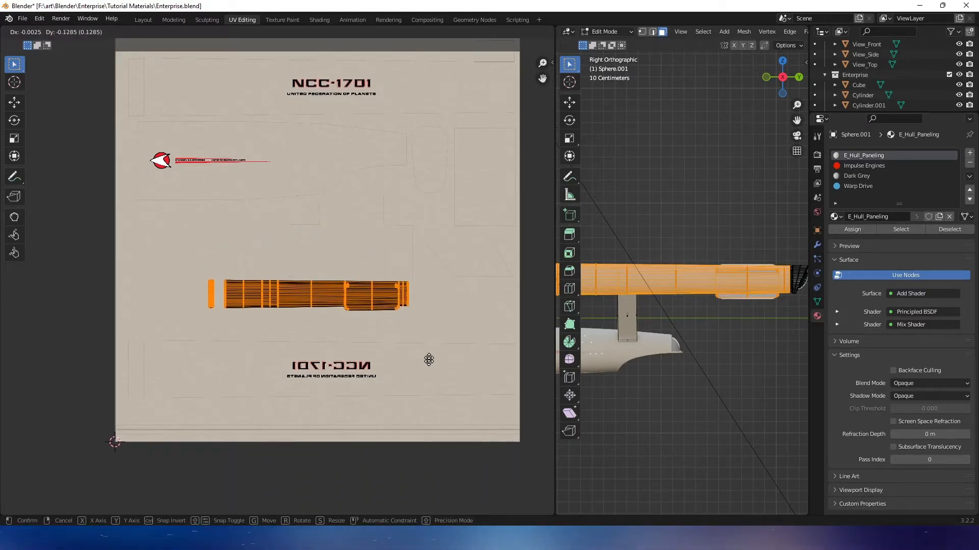
left_click(438, 428)
key("s")
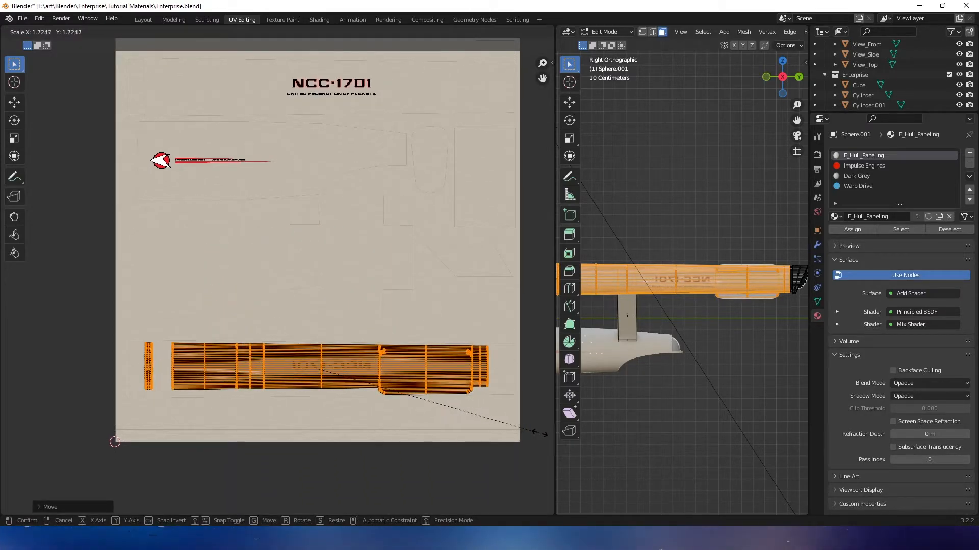
left_click(552, 452)
Fine-tune the nacelle UVs' position and scale in close-up to fit the panel outline around the mirrored NCC-1701 marking.
middle_click_drag(131, 300, 104, 204)
scroll(335, 268, "up", 1)
middle_click_drag(335, 268, 308, 280)
key("g")
left_click(320, 285)
key("s")
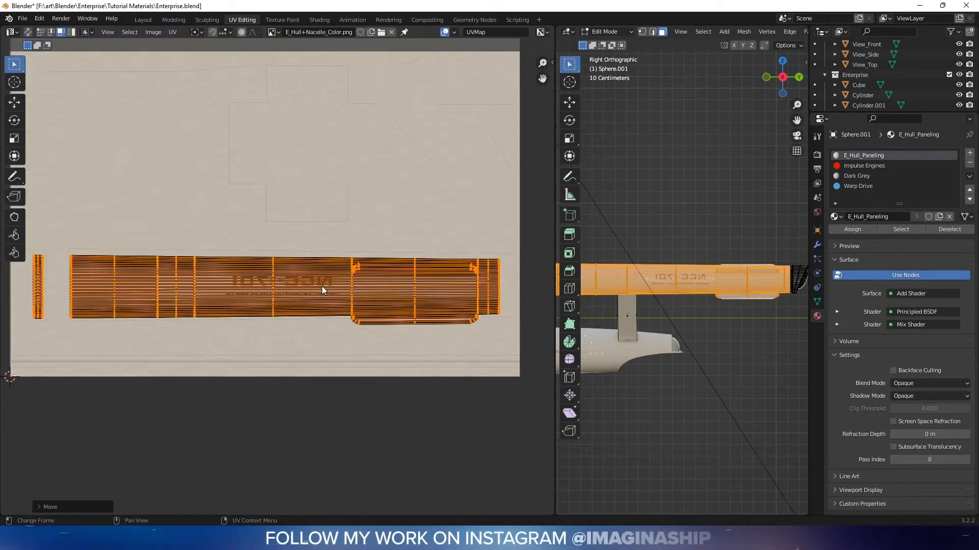
left_click(325, 286)
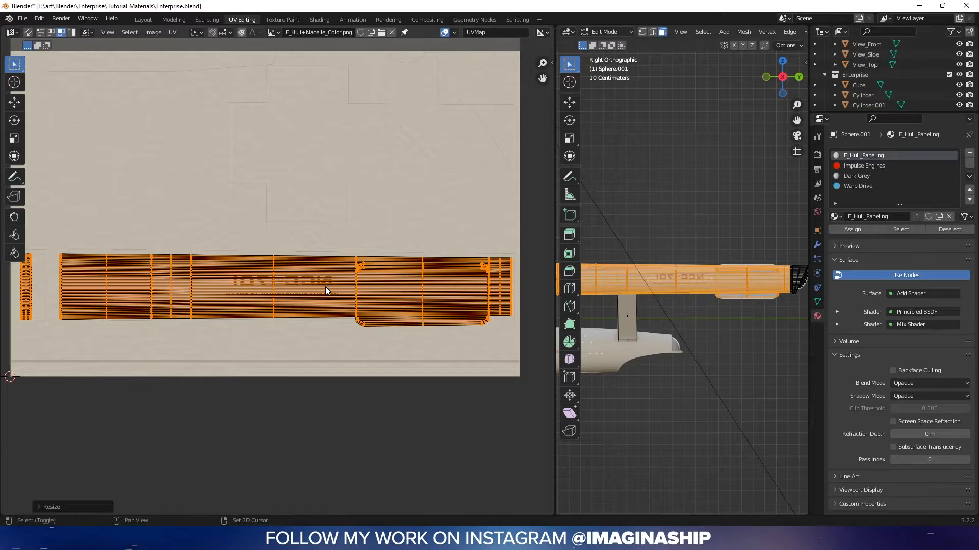
middle_click_drag(325, 287, 352, 288)
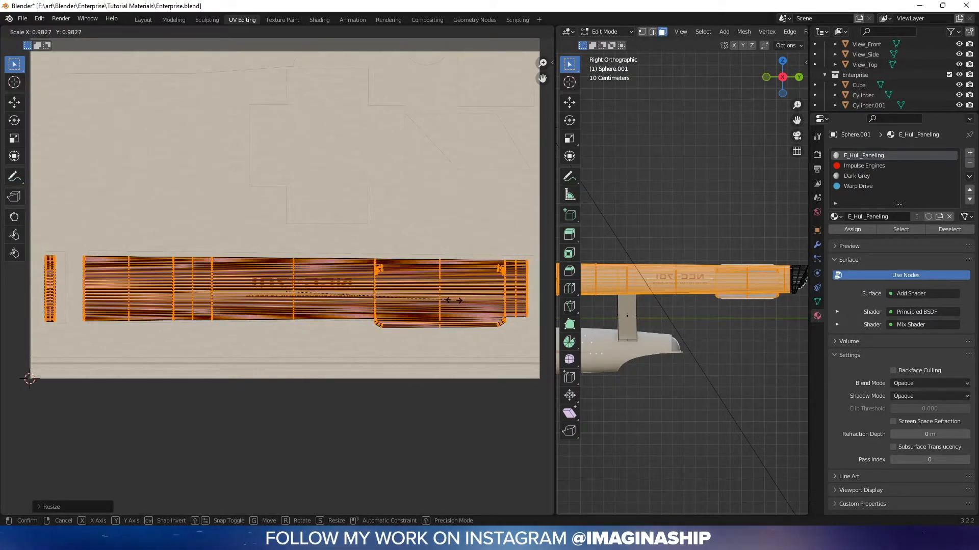
left_click(438, 300)
key("g")
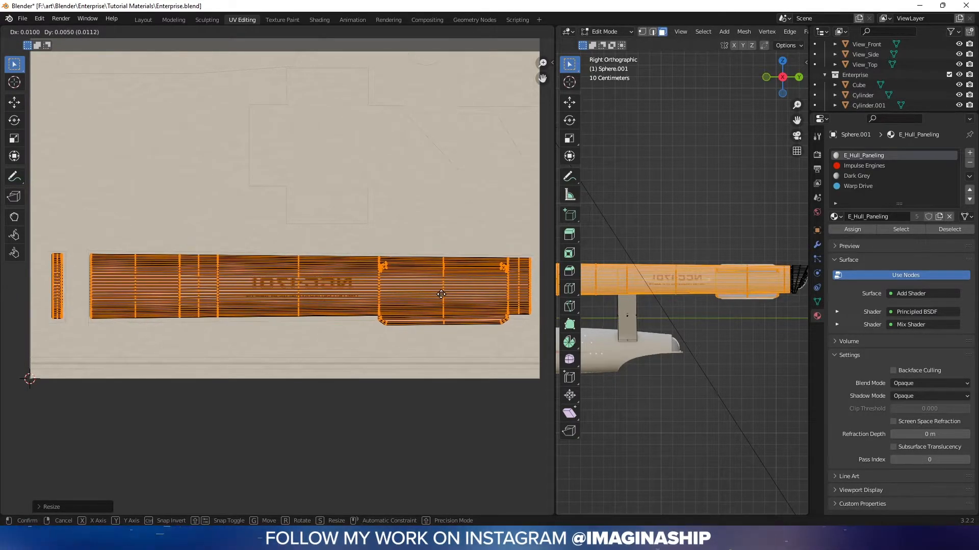
left_click(442, 294)
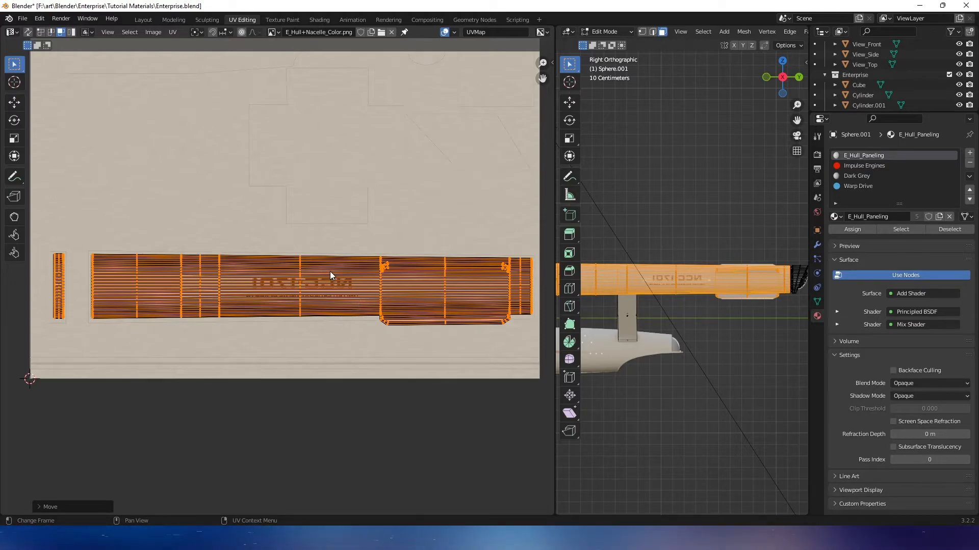
Nudge the nacelle UVs vertically to centre them in the panel outline around the mirrored NCC-1701 marking.
key("g")
key("y")
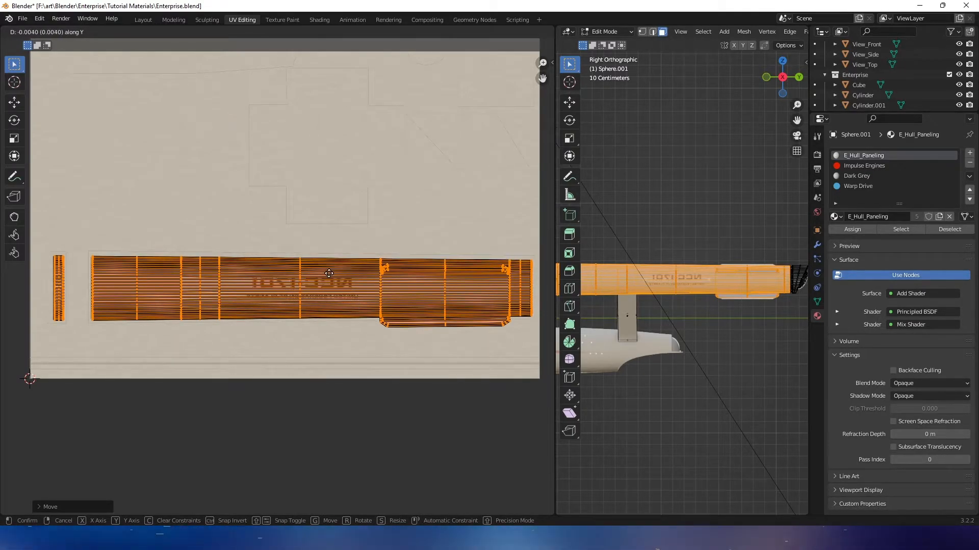
left_click(329, 274)
scroll(318, 308, "up", 6)
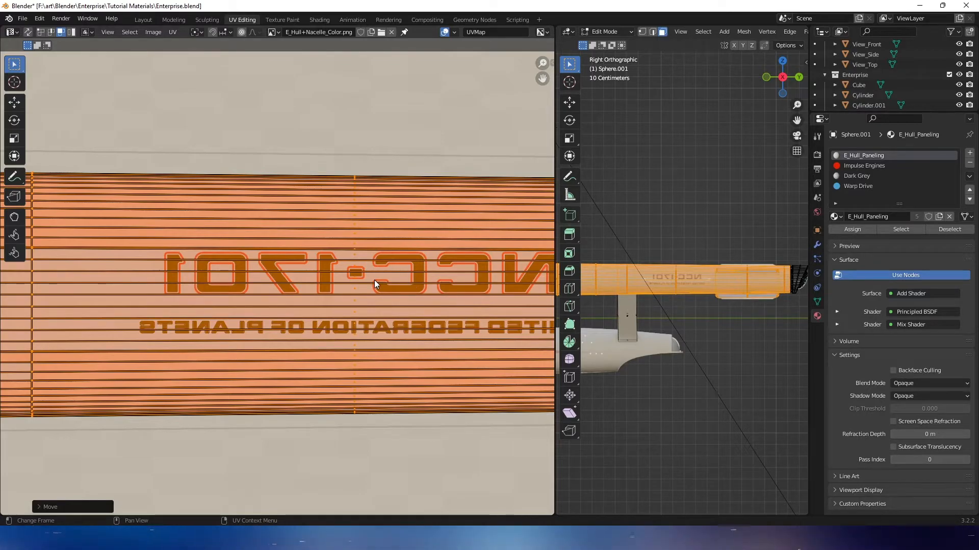
key("g")
key("y")
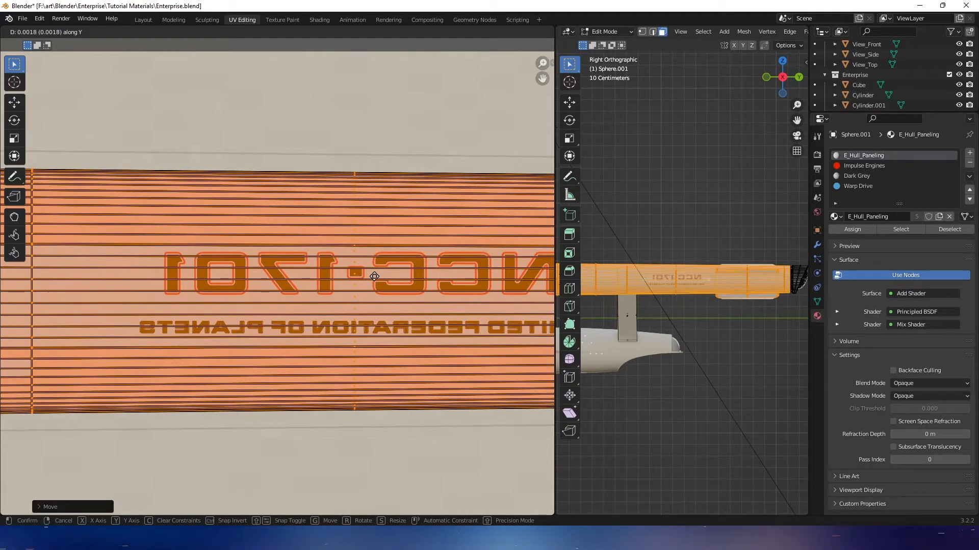
left_click(374, 276)
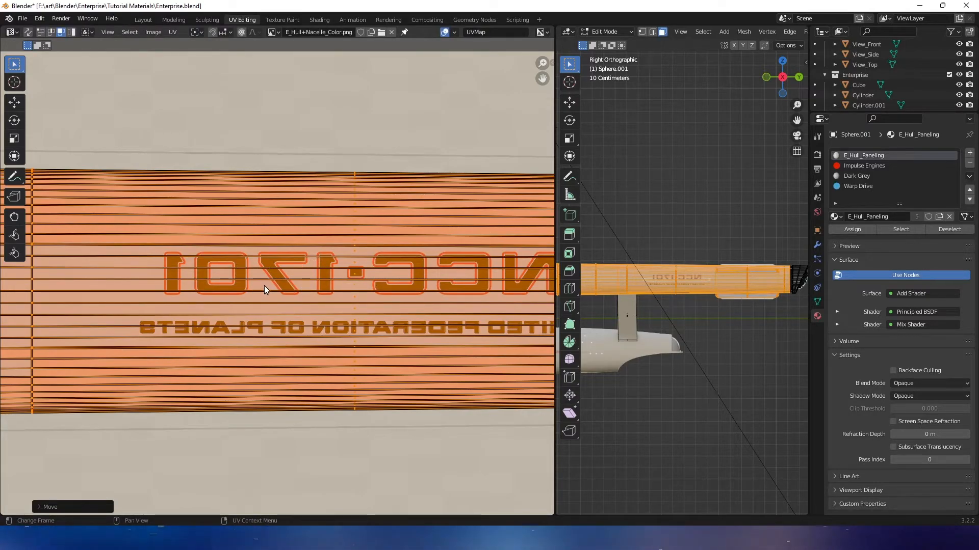
Check both nacelles in Object Mode and remove the starboard nacelle from the face selection, keeping only the port nacelle.
middle_click_drag(745, 269, 655, 273)
key("Tab")
middle_click_drag(666, 312, 925, 339)
middle_click_drag(748, 268, 611, 375)
key("Tab")
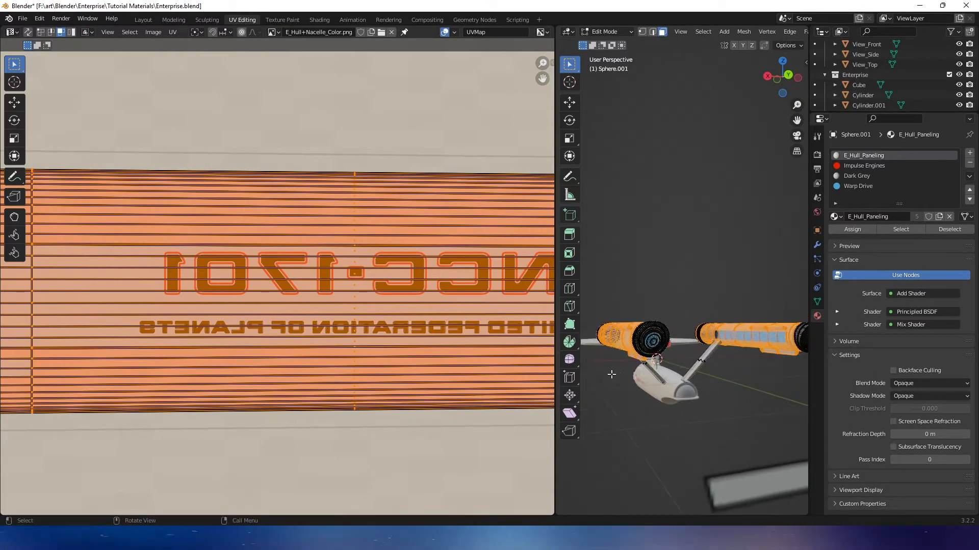
middle_click_drag(669, 369, 675, 328)
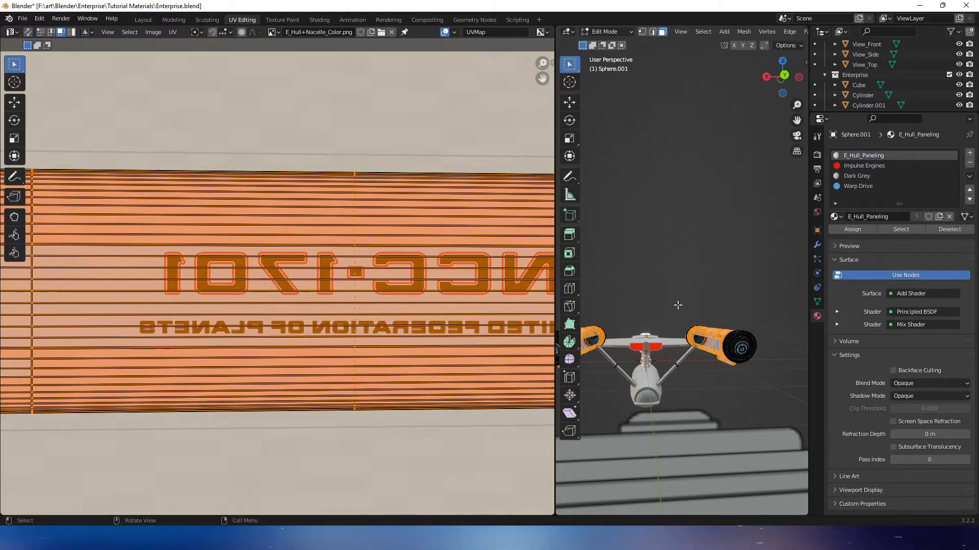
left_click_drag(663, 291, 774, 400, "ctrl")
middle_click_drag(696, 344, 765, 343)
scroll(374, 295, "down", 8)
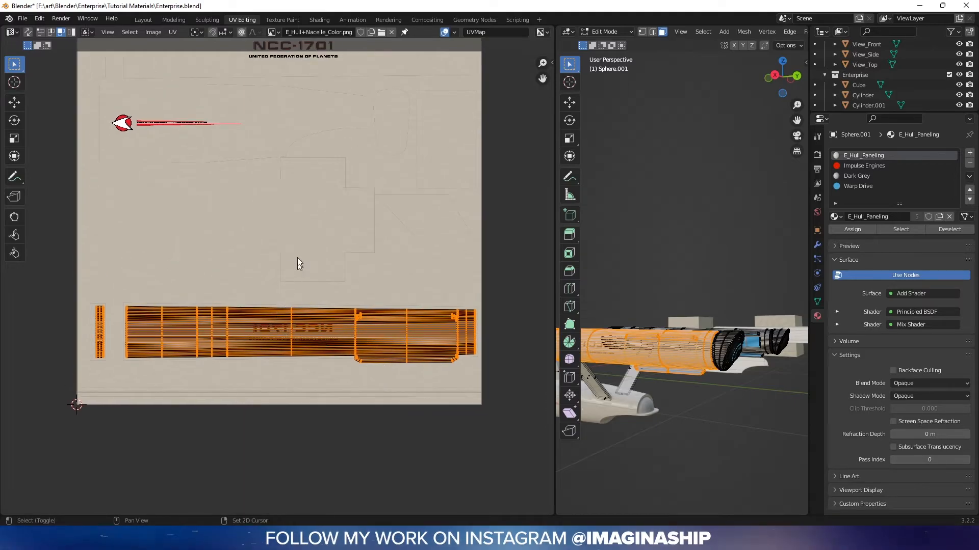
Move the port nacelle's UVs straight up onto the unmirrored NCC-1701 marking.
middle_click_drag(272, 293, 262, 338)
key("g")
key("y")
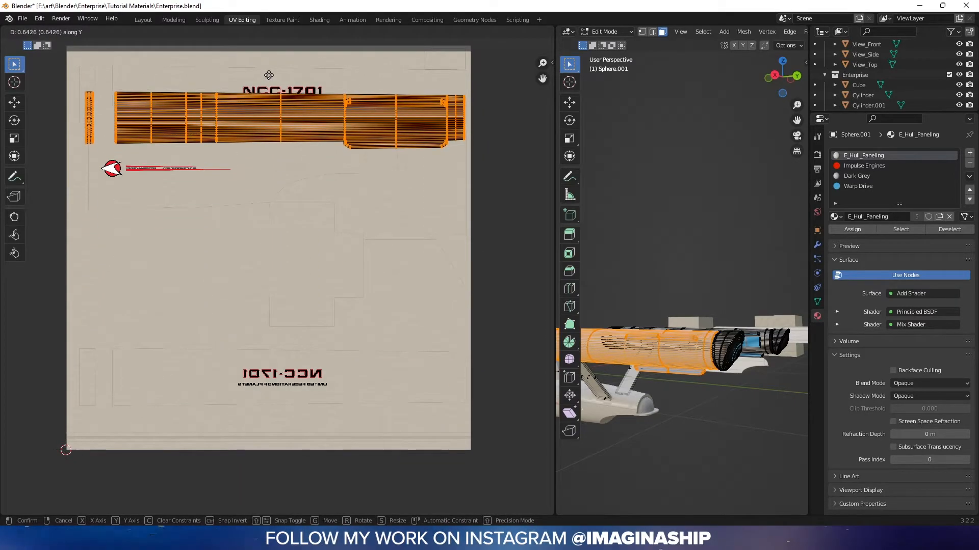
left_click(264, 59)
Fine-tune the port nacelle's UVs vertically around the unmirrored NCC-1701 marking and check the model in Object Mode.
scroll(267, 88, "up", 2)
middle_click_drag(269, 95, 273, 334)
scroll(273, 334, "up", 3)
middle_click_drag(307, 219, 290, 329)
scroll(313, 280, "up", 3)
key("g")
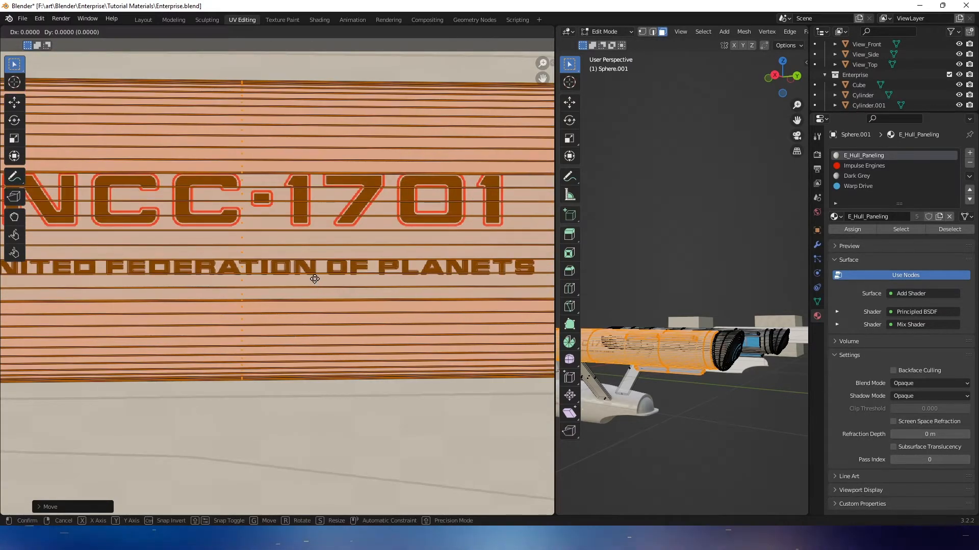
key("y")
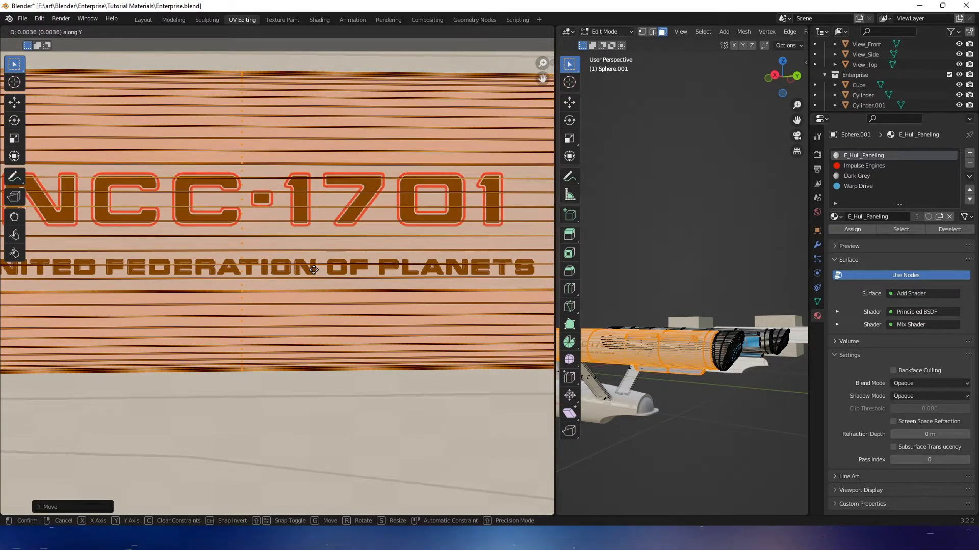
left_click(313, 268)
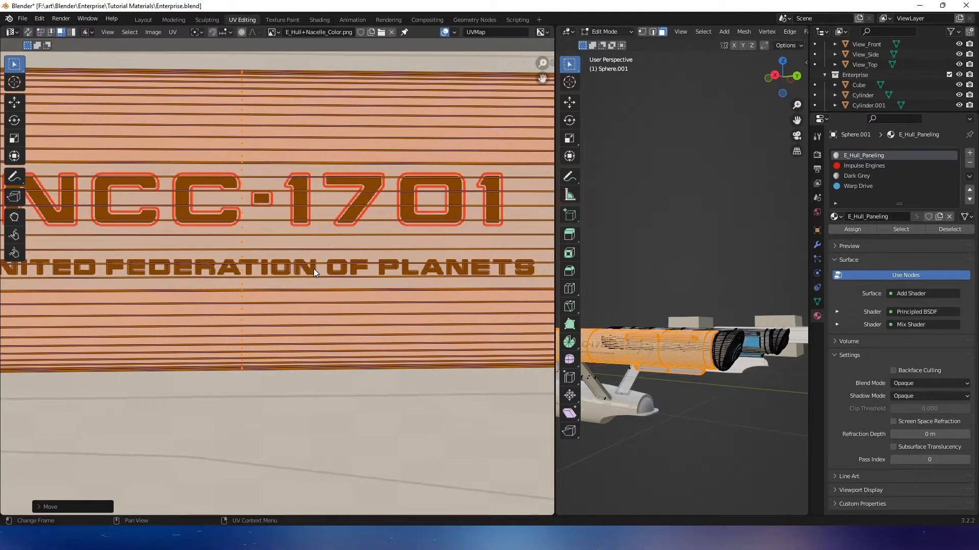
scroll(279, 204, "up", 1)
key("Tab")
middle_click_drag(648, 336, 677, 353)
key("Tab")
Select the lower rear lengthwise edges of both nacelle pylons and mark them as seams.
left_click_drag(651, 320, 725, 359)
middle_click_drag(726, 359, 729, 408, "shift")
key("b")
left_click_drag(723, 401, 761, 439)
middle_click_drag(762, 439, 698, 294)
middle_click_drag(699, 295, 576, 265, "shift")
scroll(732, 258, "up", 3)
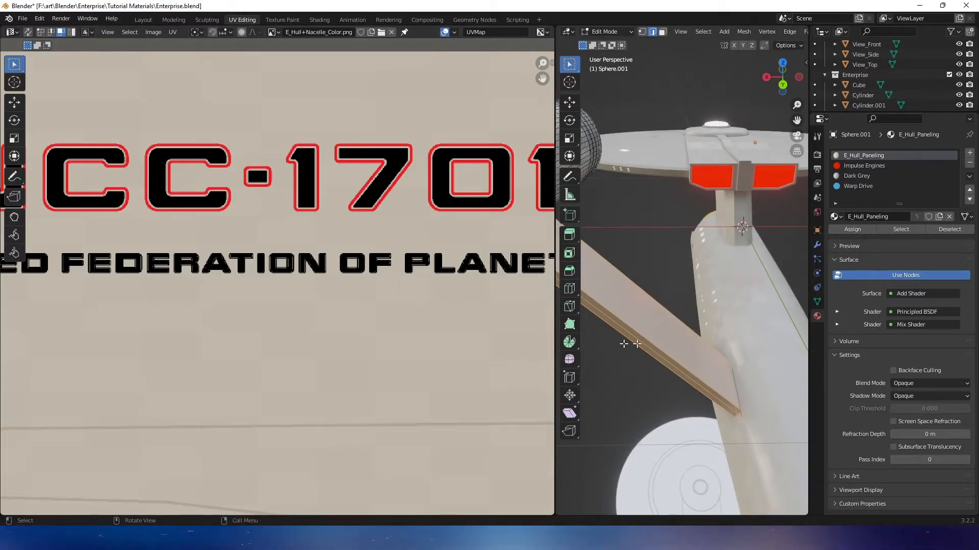
middle_click_drag(651, 343, 779, 379)
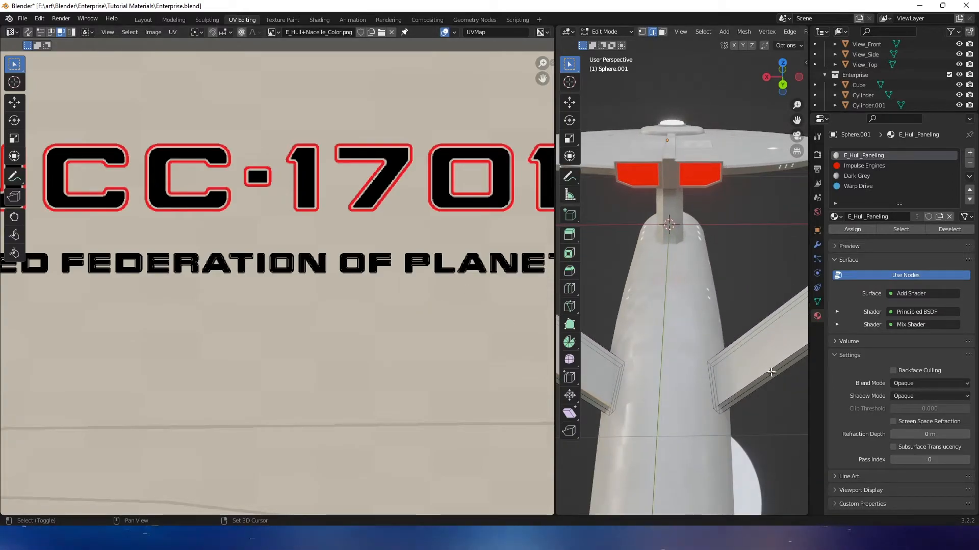
right_click(729, 350)
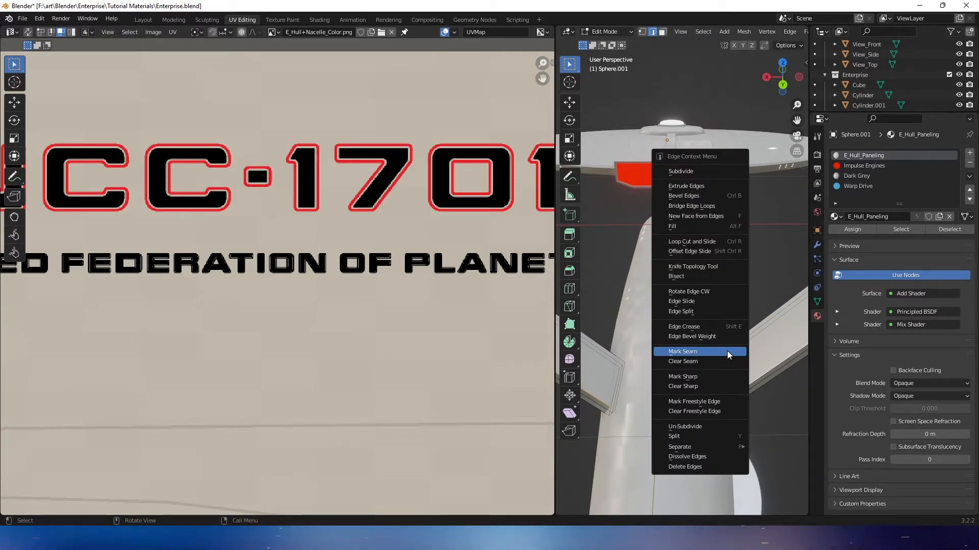
left_click(727, 351)
Select all faces of both nacelle pylons and unwrap their UVs.
scroll(719, 354, "down", 2)
key("3")
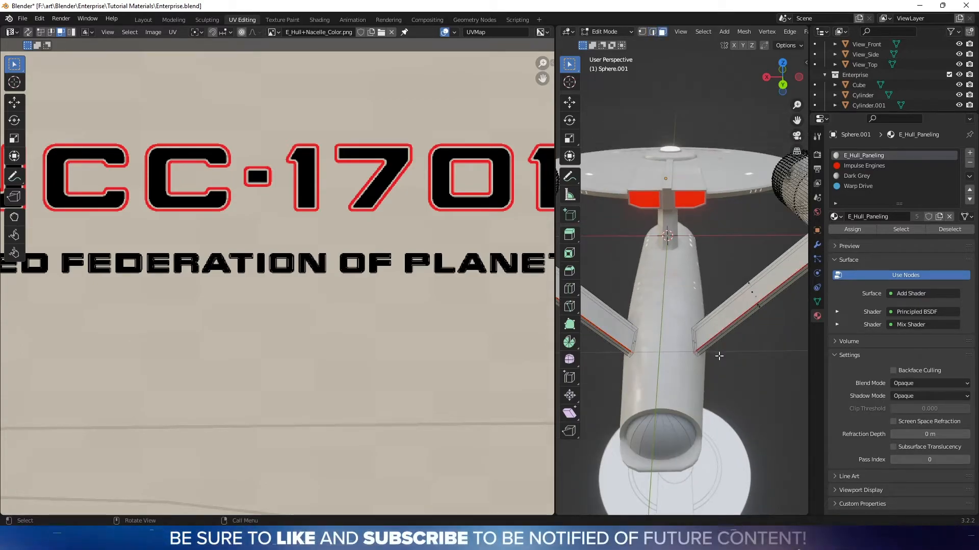
left_click_drag(738, 274, 773, 332)
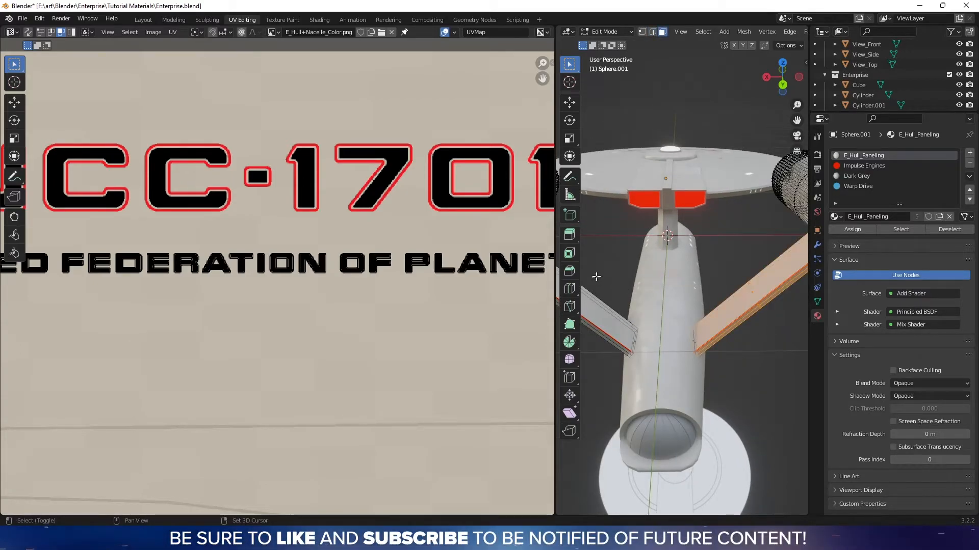
middle_click_drag(595, 276, 676, 269)
left_click_drag(642, 316, 642, 316, "shift")
middle_click_drag(642, 316, 612, 308)
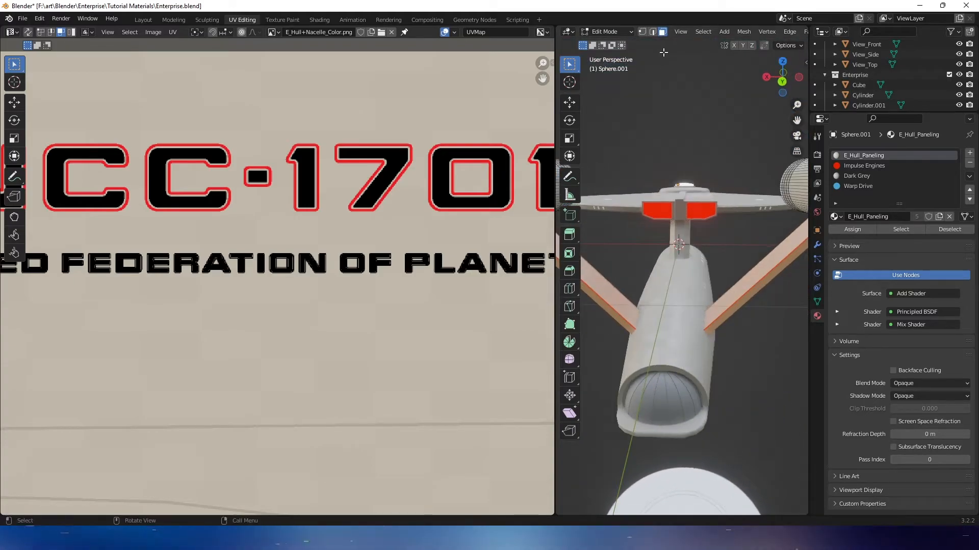
scroll(776, 30, "down", 6)
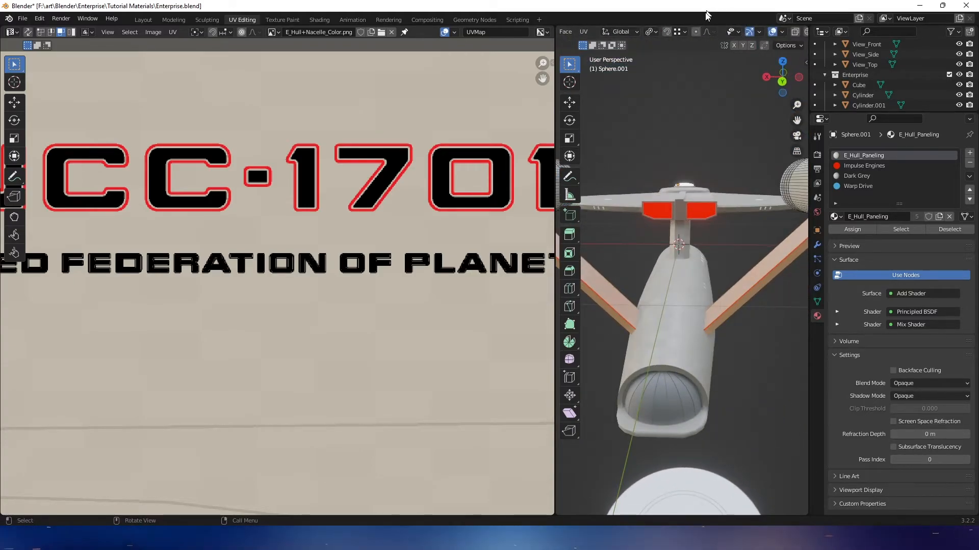
scroll(729, 31, "down", 3)
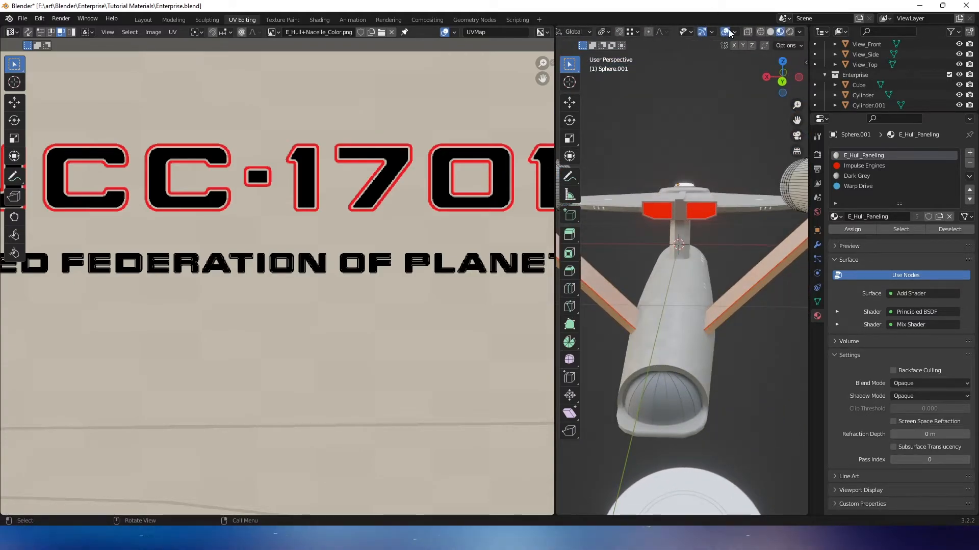
scroll(667, 33, "up", 6)
left_click(677, 32)
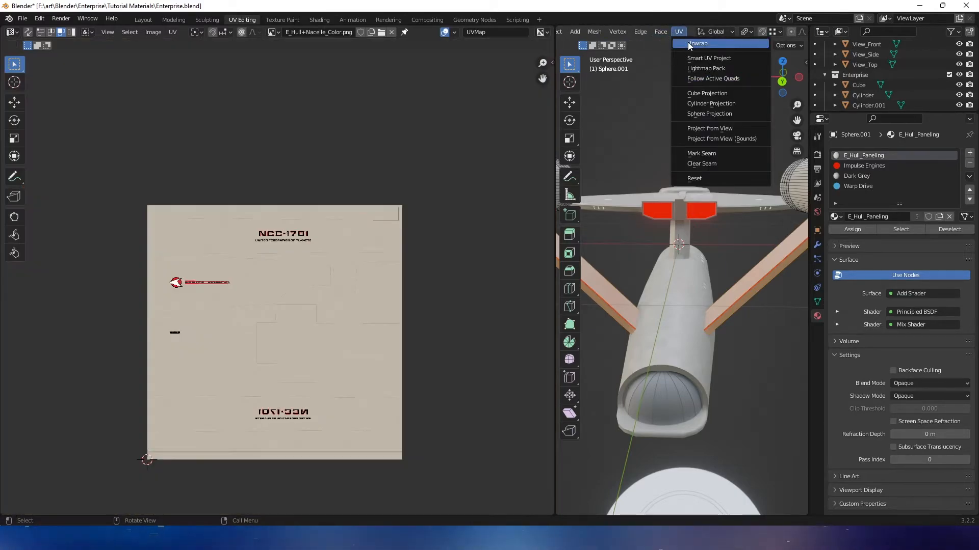
left_click(688, 43)
middle_click_drag(473, 229, 491, 166)
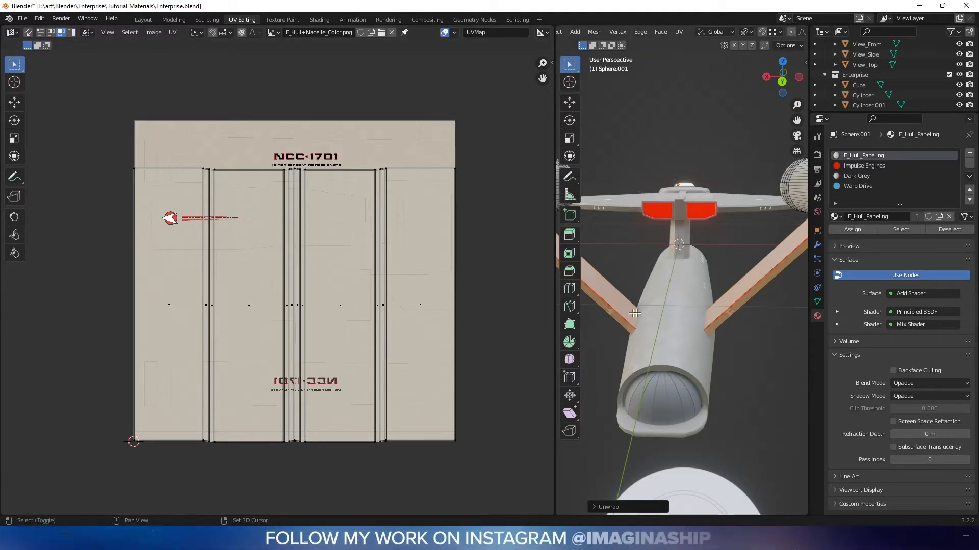
Select only the port pylon's faces and scale all their UVs down to about 0.31 of their size.
middle_click_drag(628, 306, 668, 308, "shift")
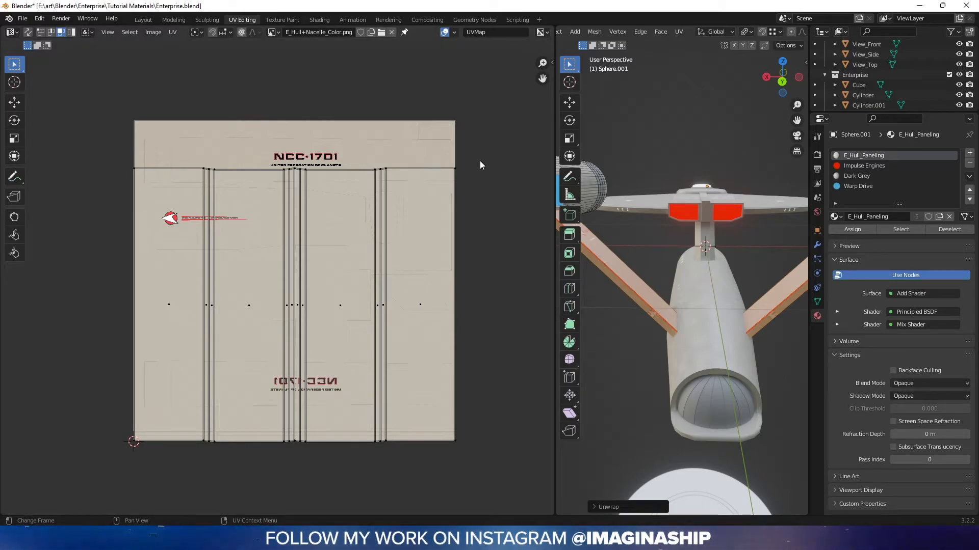
middle_click_drag(661, 269, 652, 279)
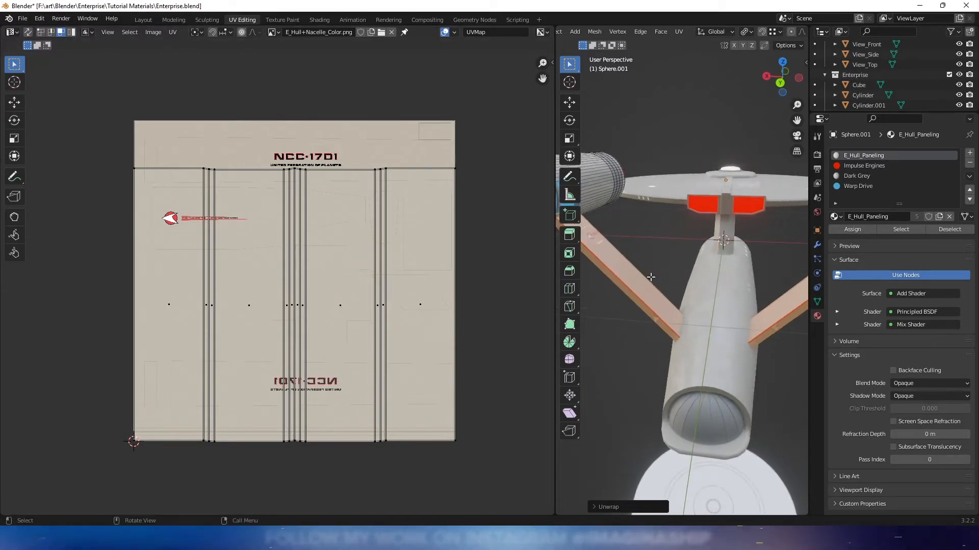
left_click(625, 289)
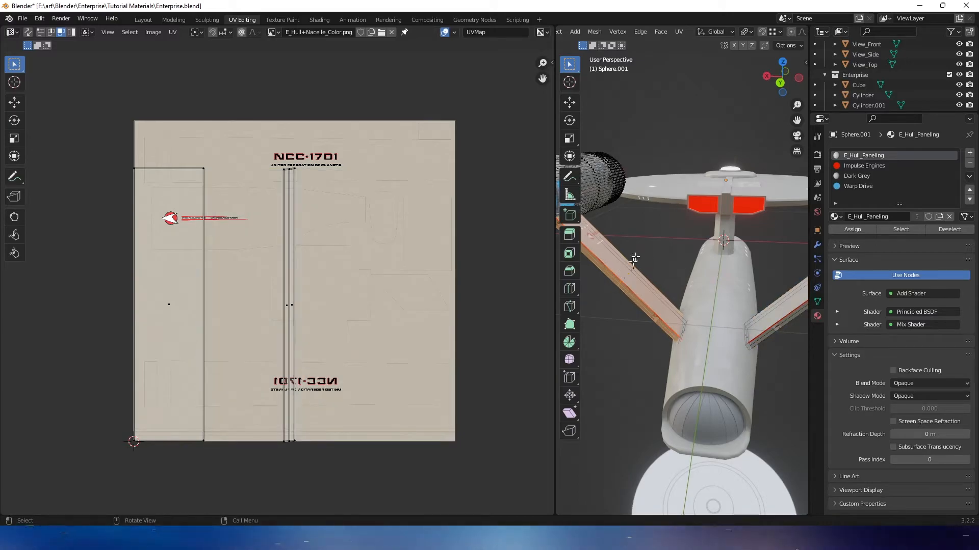
left_click_drag(636, 255, 603, 309)
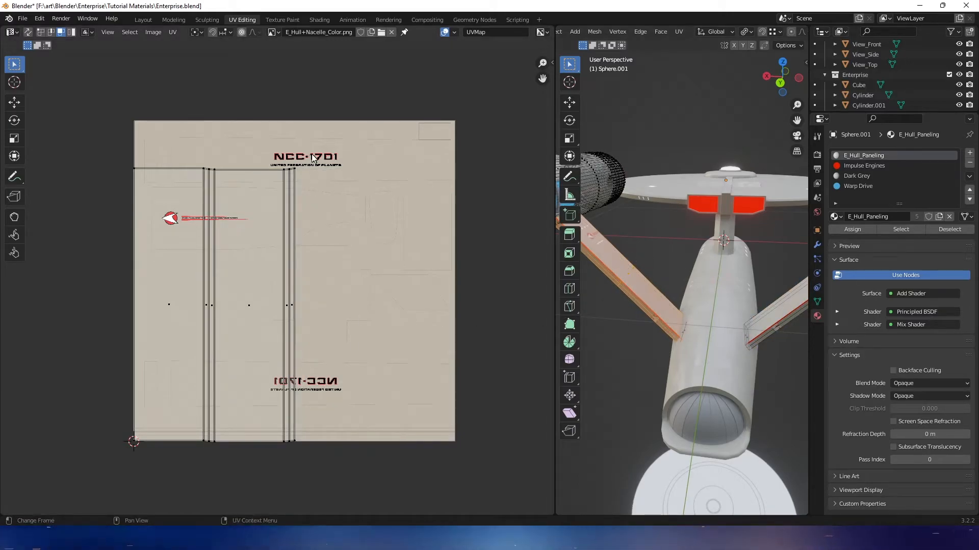
key("a")
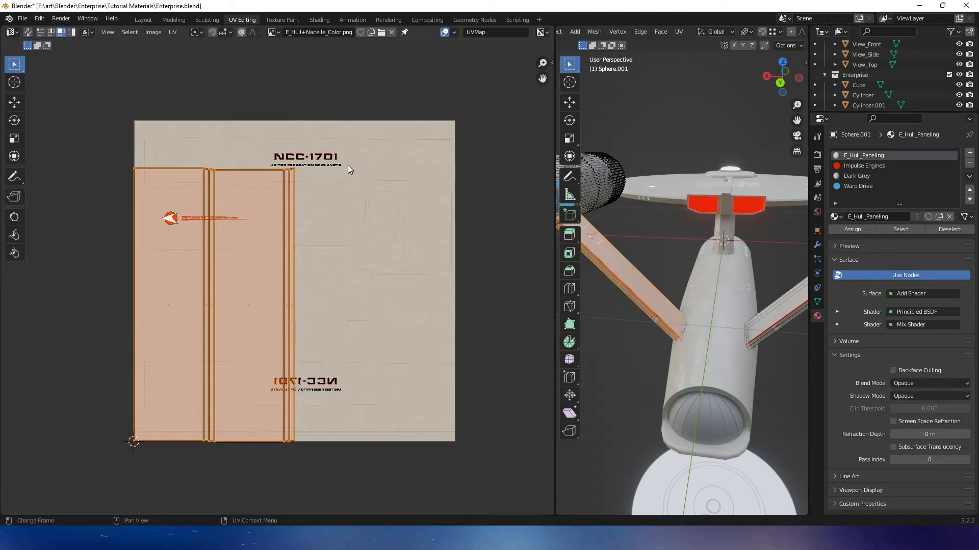
key("s")
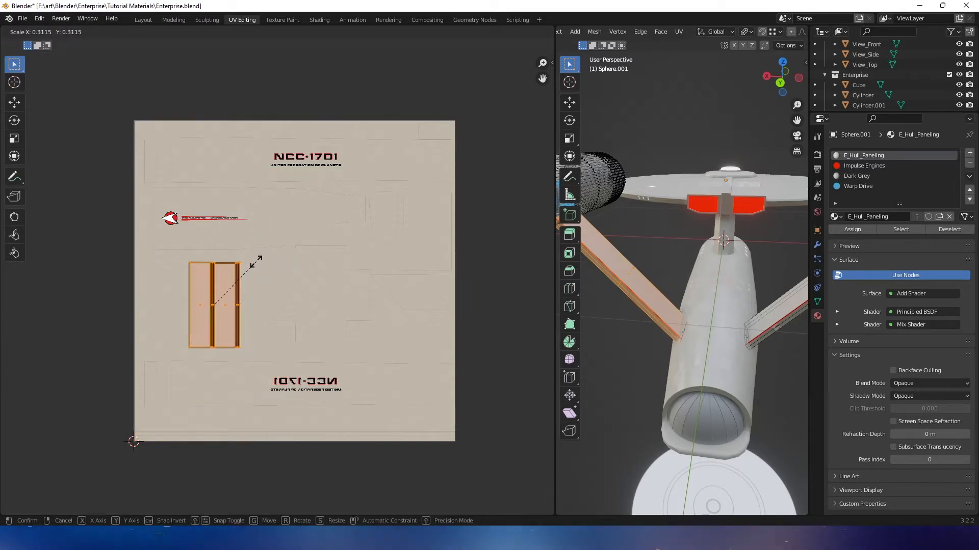
left_click(255, 263)
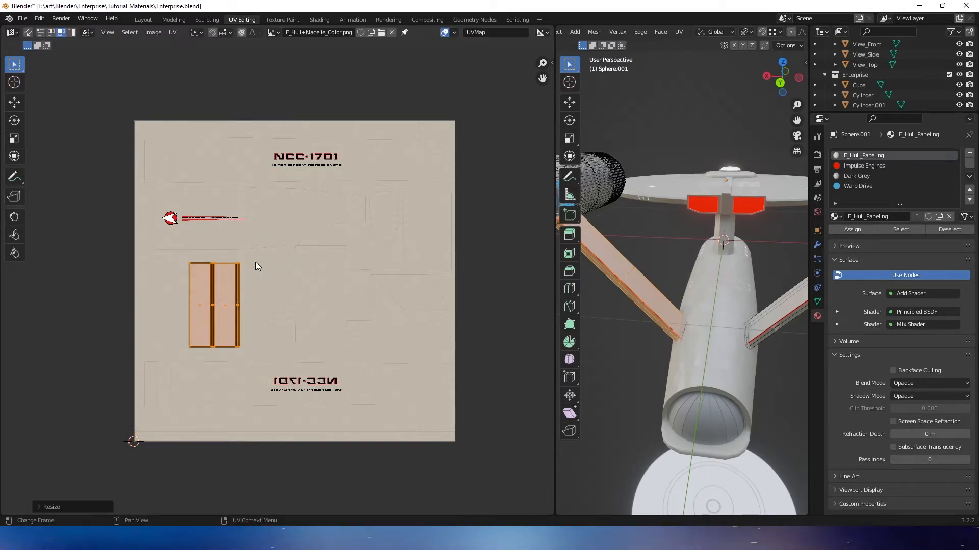
Select the starboard pylon's UVs, scale them to about 0.33 and place them over the port pylon's UVs.
mouse_move(646, 275)
middle_mouse_down()
mouse_move(647, 256)
mouse_move(662, 282)
middle_mouse_up()
key("l")
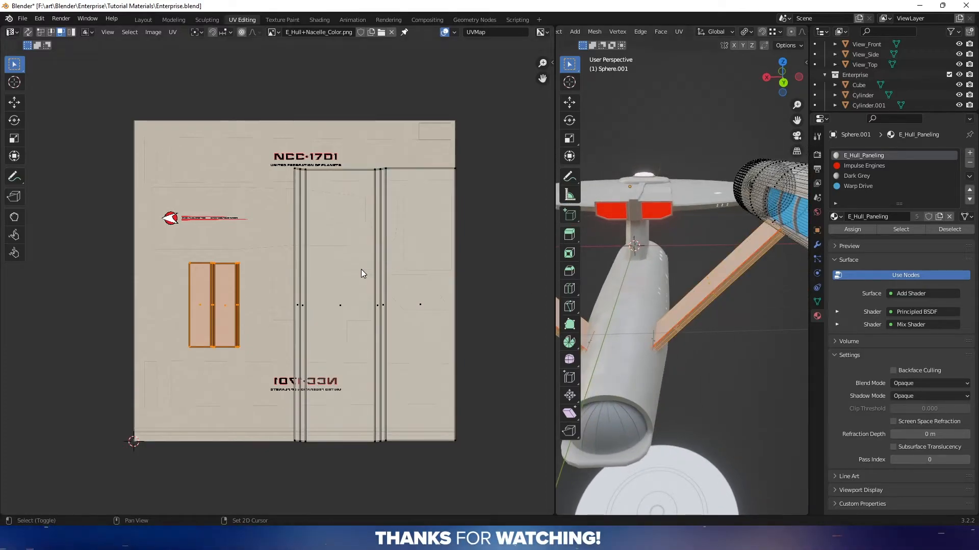
left_click_drag(463, 442, 475, 455)
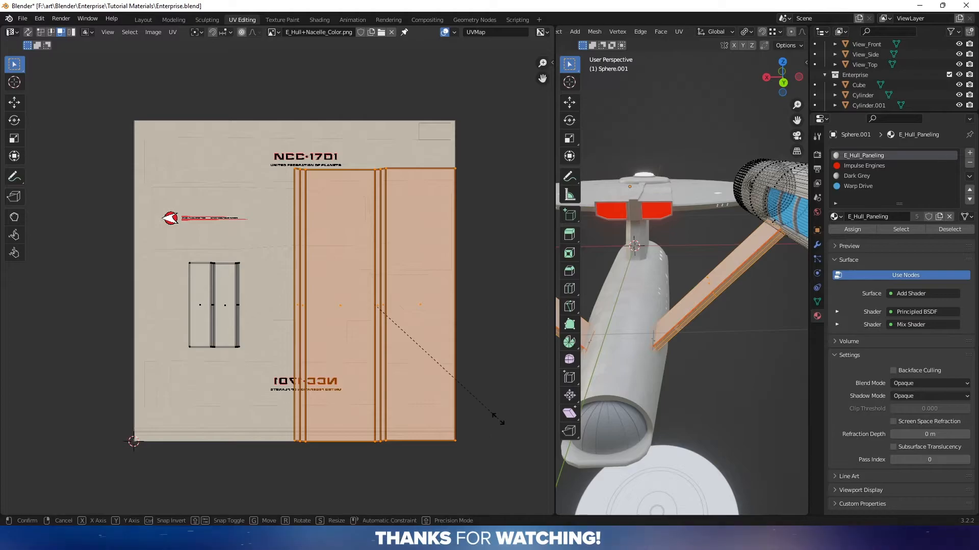
key("s")
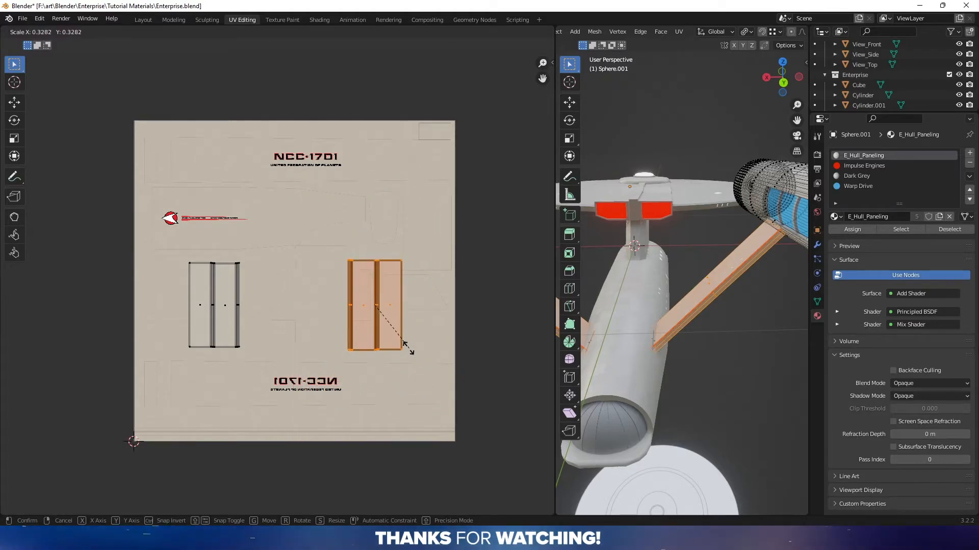
left_click(410, 353)
key("g")
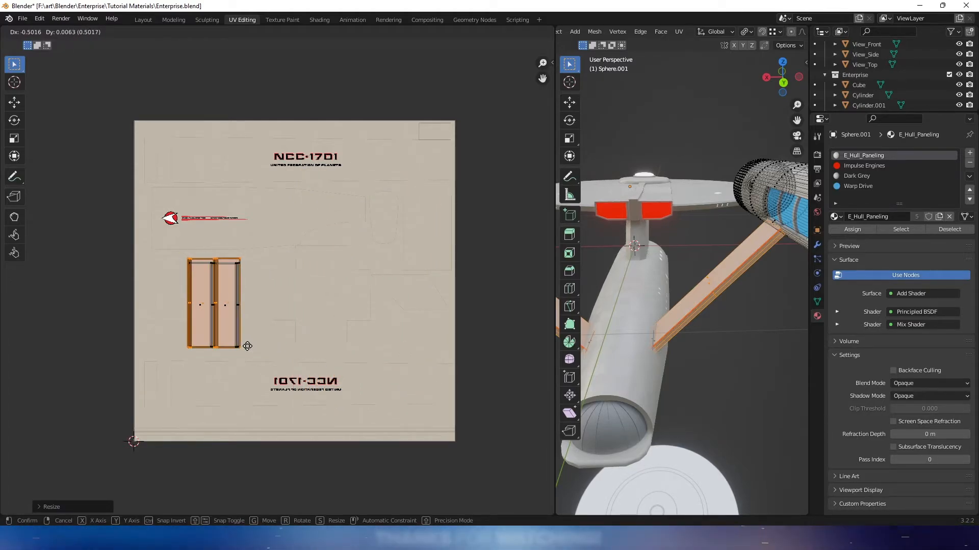
left_click(248, 347)
Fine-tune the starboard pylon UVs' scale and position to match the outline of the port pylon's UVs.
scroll(275, 331, "up", 3)
scroll(275, 332, "up", 2)
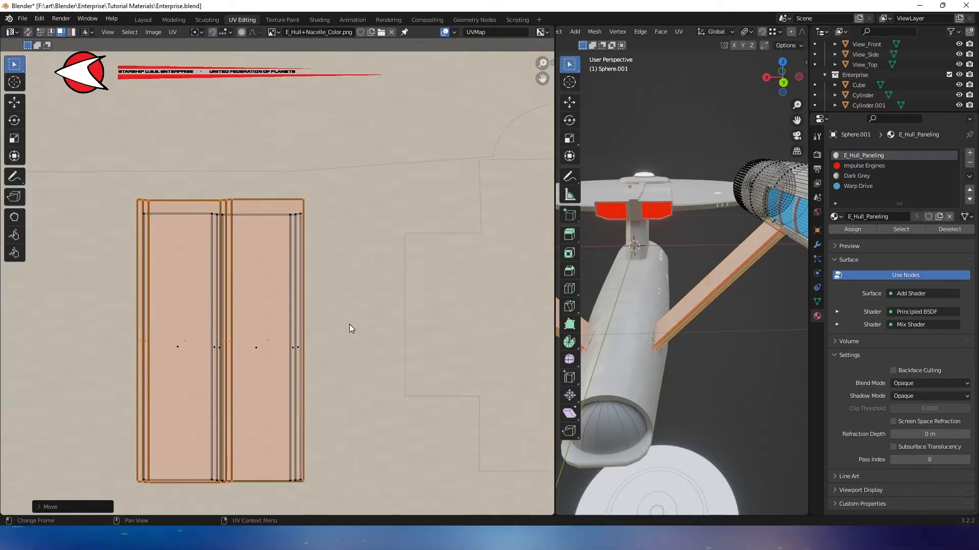
key("s")
left_click(372, 291)
key("g")
left_click(372, 295)
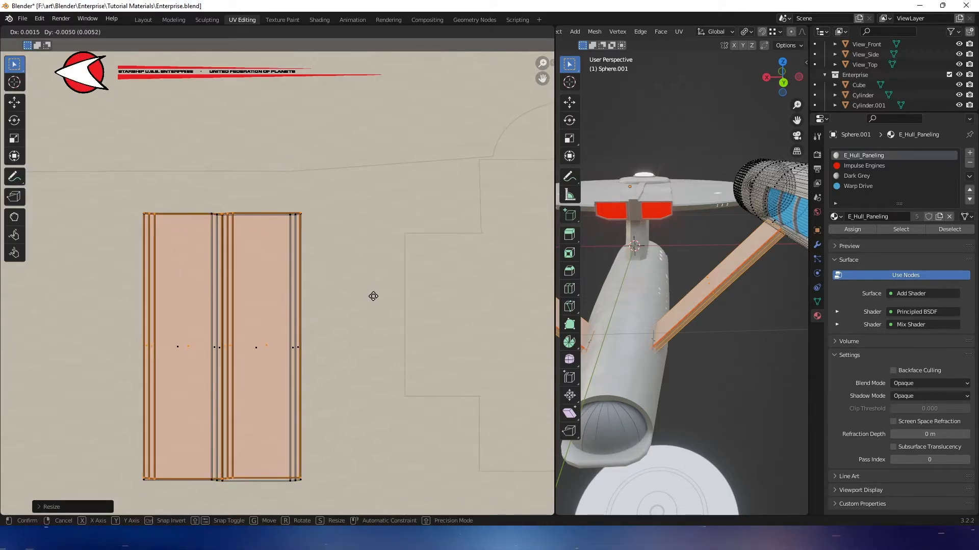
Mirror the starboard pylon's UVs along X and nudge them back over the port pylon's UVs.
right_click(250, 271)
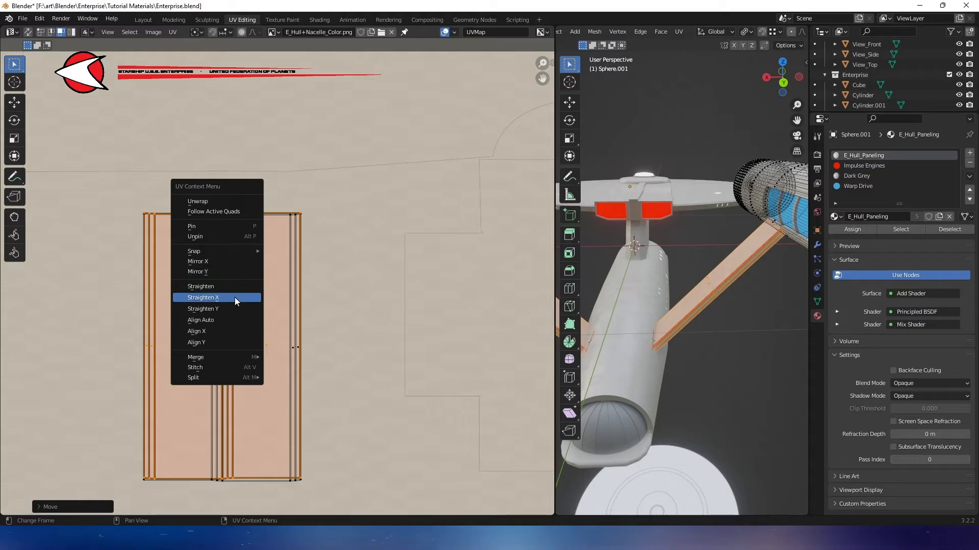
left_click(224, 262)
scroll(262, 277, "up", 2)
scroll(262, 278, "up", 1)
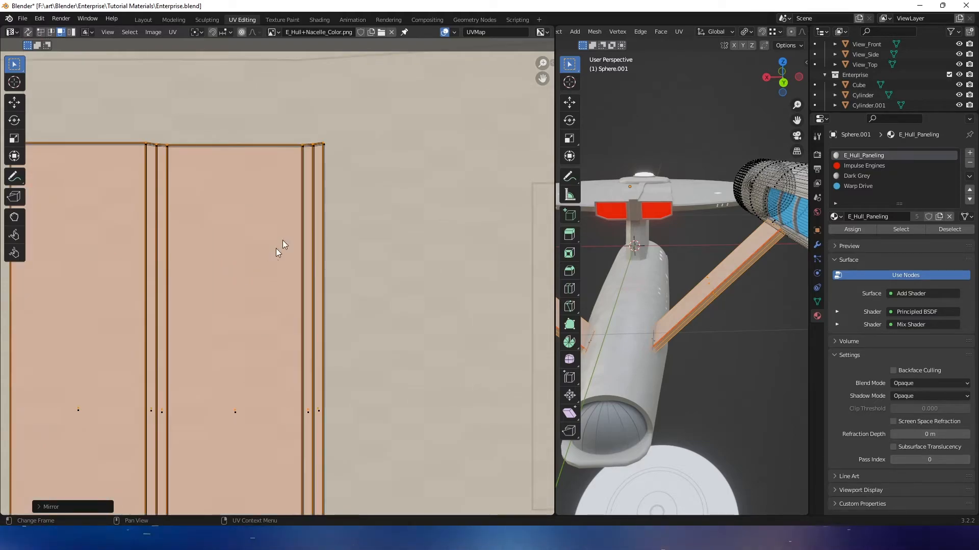
key("g")
left_click(303, 232)
Move both pylons' UVs into the tall rectangular outline beside the rounded panel on the texture and shrink them to fit inside it.
key("Home")
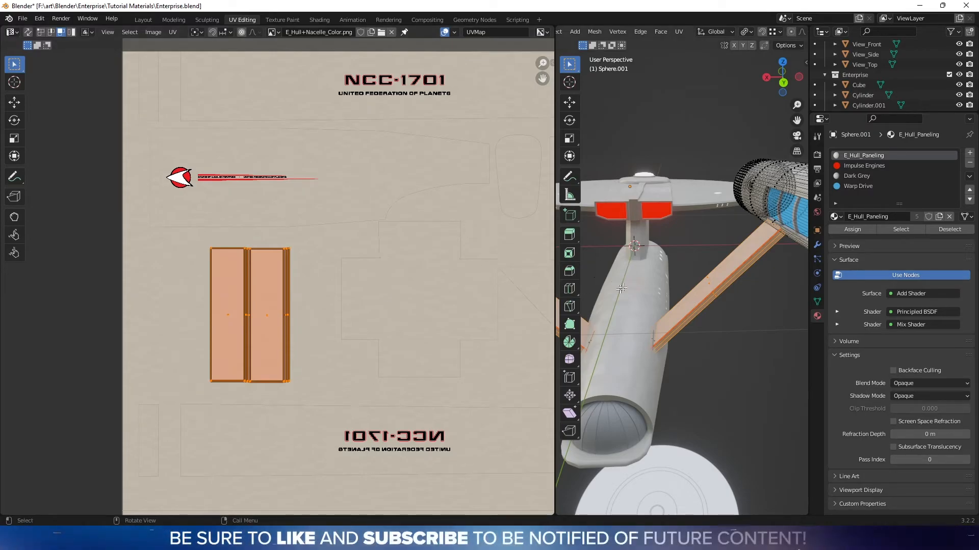
middle_click_drag(487, 278, 325, 319)
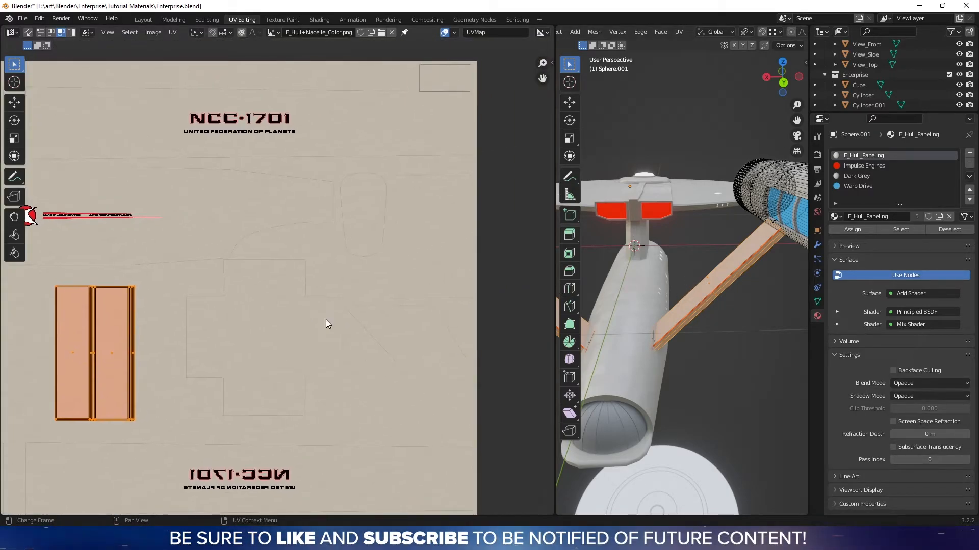
key("g")
left_click(114, 206)
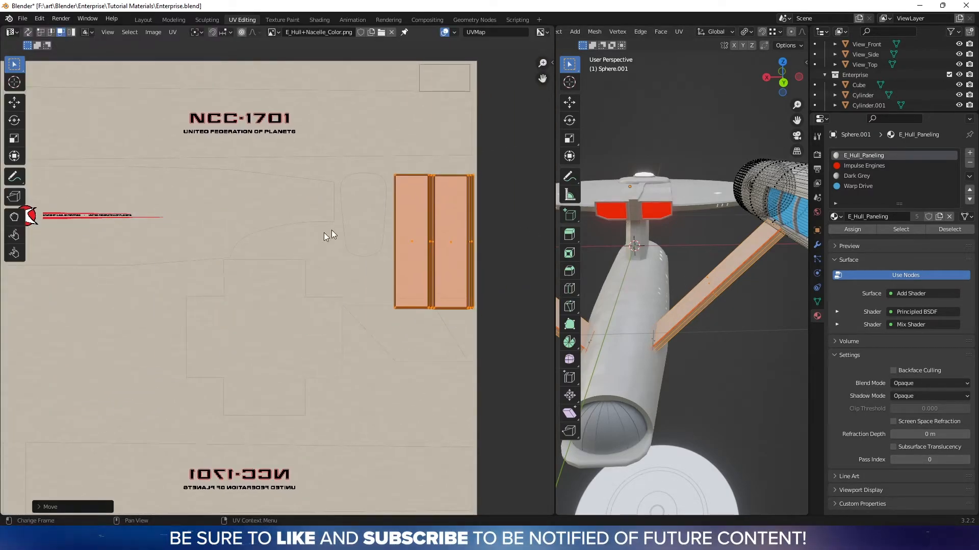
scroll(324, 236, "up", 5)
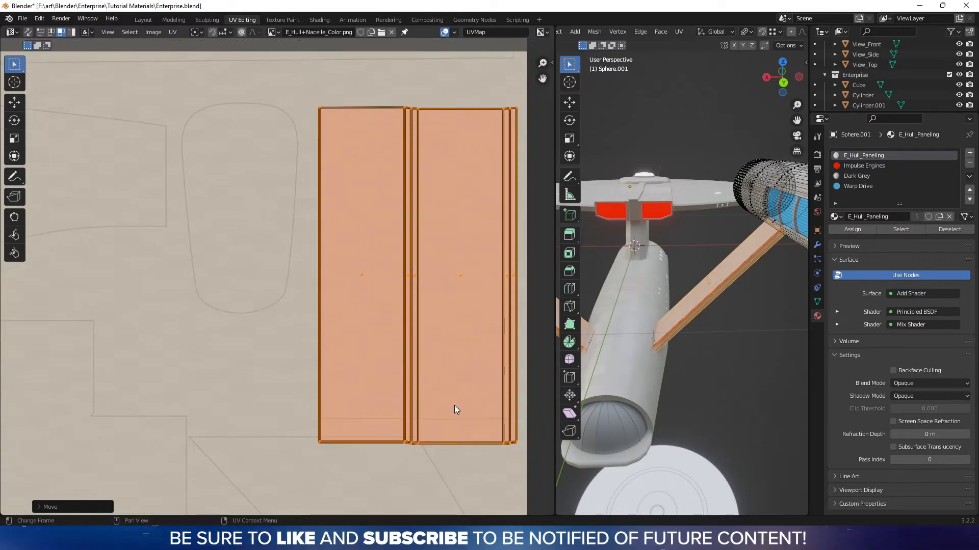
key("s")
left_click(448, 396)
key("g")
left_click(448, 382)
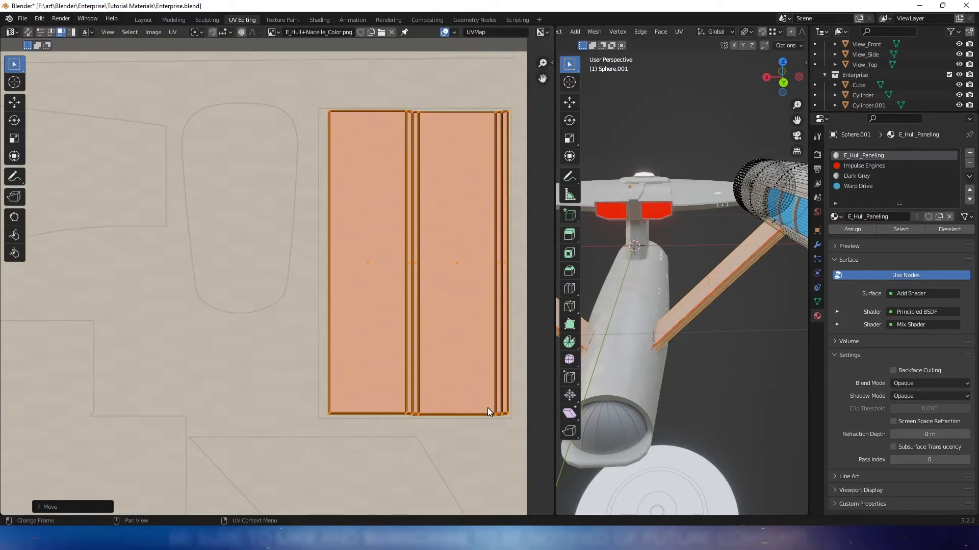
Finish editing the nacelle and pylon mesh and open the secondary hull, Cylinder.001, in Edit Mode.
key("Tab")
middle_click_drag(674, 359, 602, 380)
scroll(677, 416, "up", 3)
middle_click_drag(692, 348, 750, 263)
left_click(706, 234)
key("Tab")
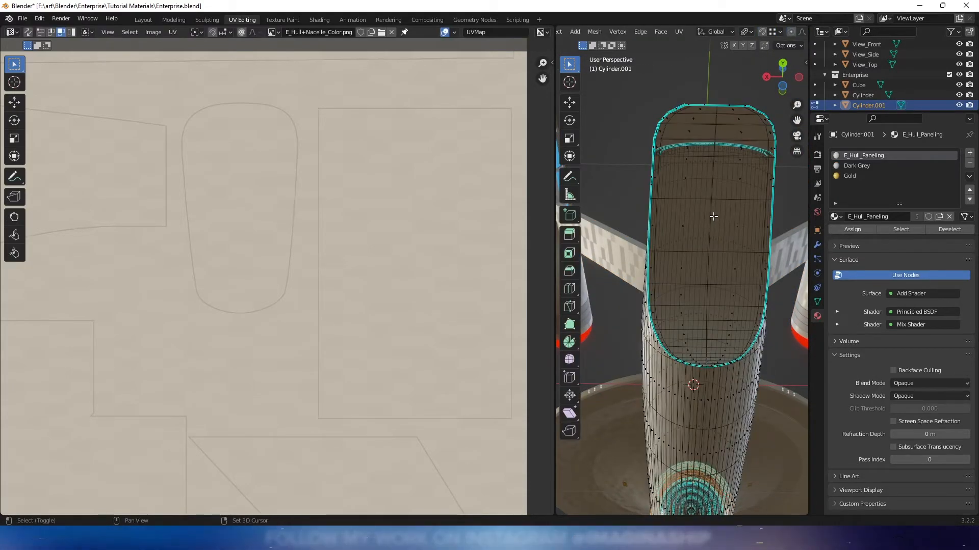
Select the flat faces of the rounded undercut beneath the secondary hull's stern, from one corner across to the opposite end.
middle_click_drag(714, 216, 688, 233)
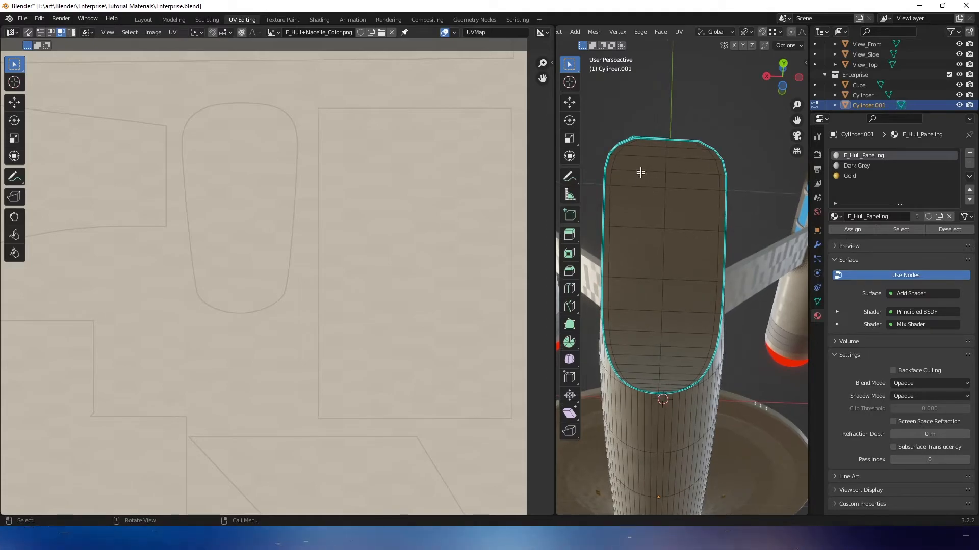
middle_click_drag(640, 168, 667, 181)
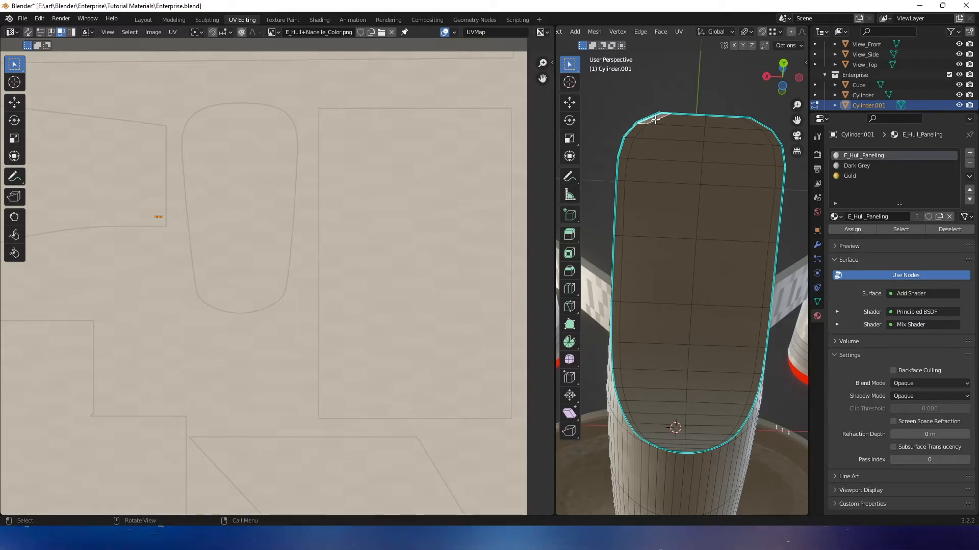
left_click(752, 403, "ctrl")
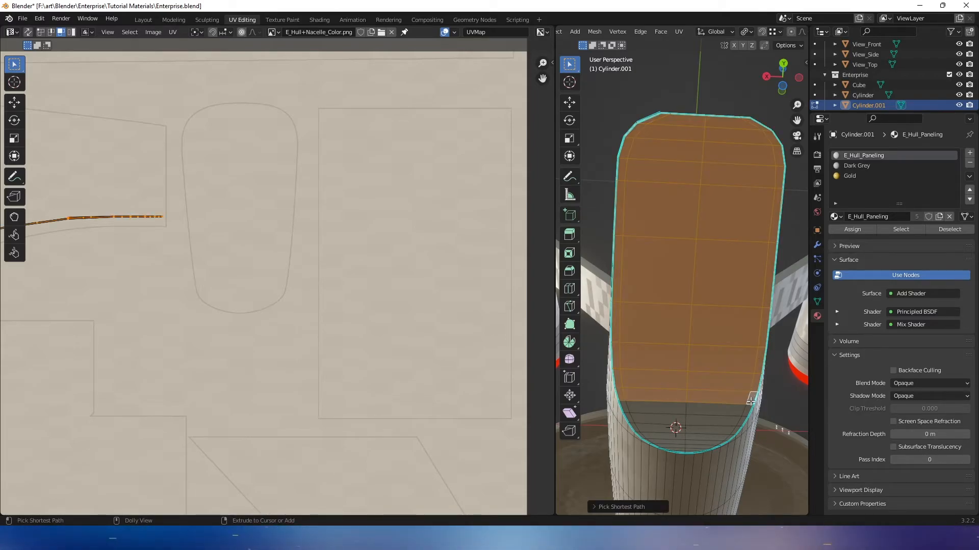
left_click(736, 434, "ctrl")
middle_click_drag(737, 434, 743, 352)
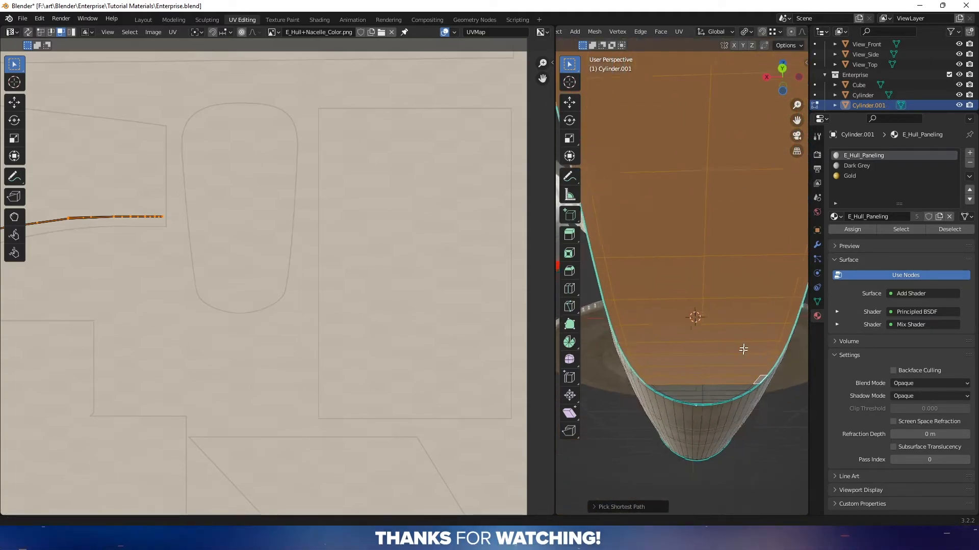
Add the remaining small faces along the undercut's curved forward edge to the selection.
scroll(750, 323, "up", 2)
scroll(750, 323, "down", 4)
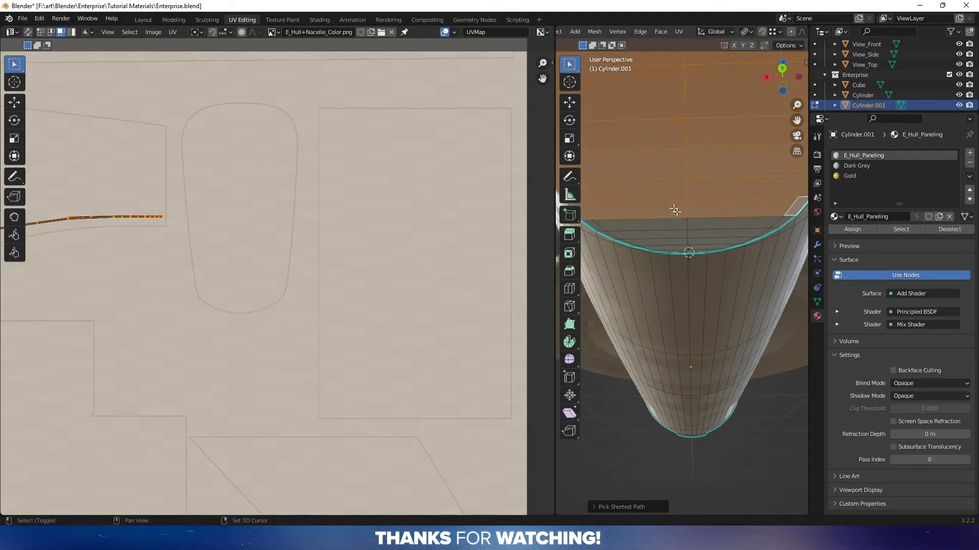
left_click_drag(696, 251, 696, 251, "shift")
middle_click_drag(690, 247, 675, 289)
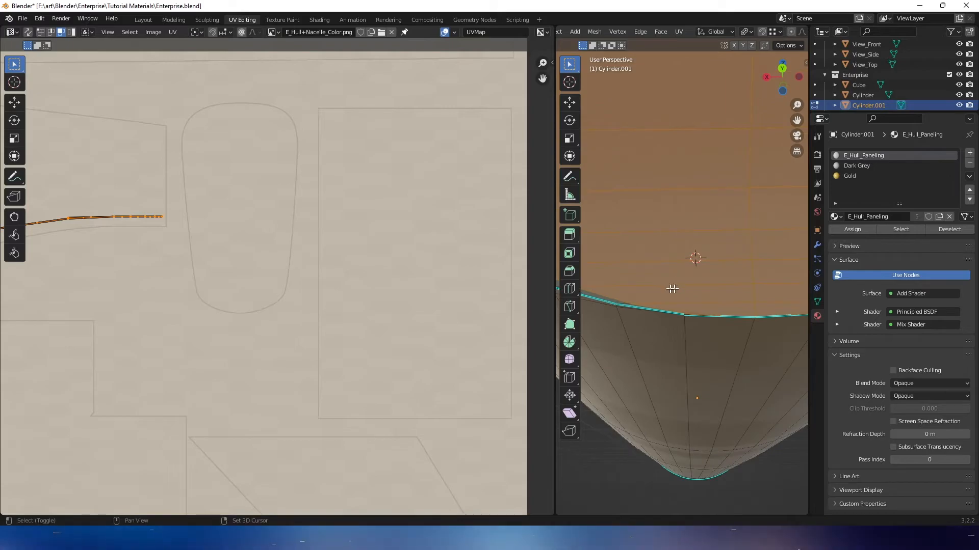
middle_click_drag(608, 300, 628, 297)
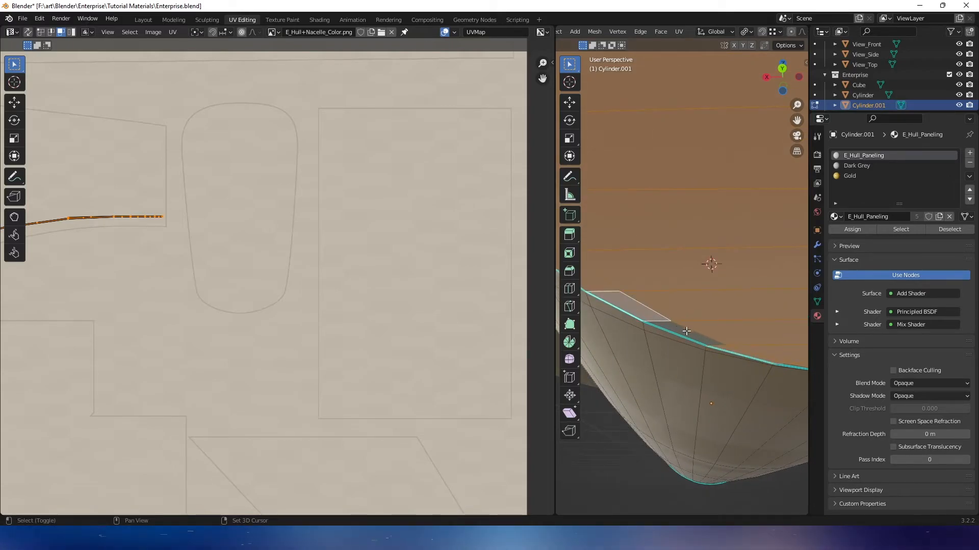
middle_click_drag(736, 324, 688, 316)
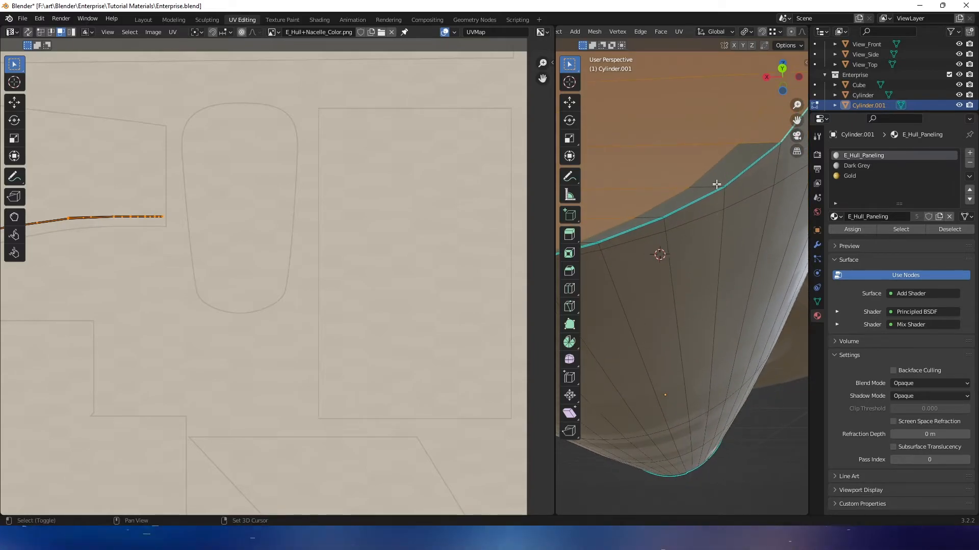
middle_click_drag(701, 194, 721, 202)
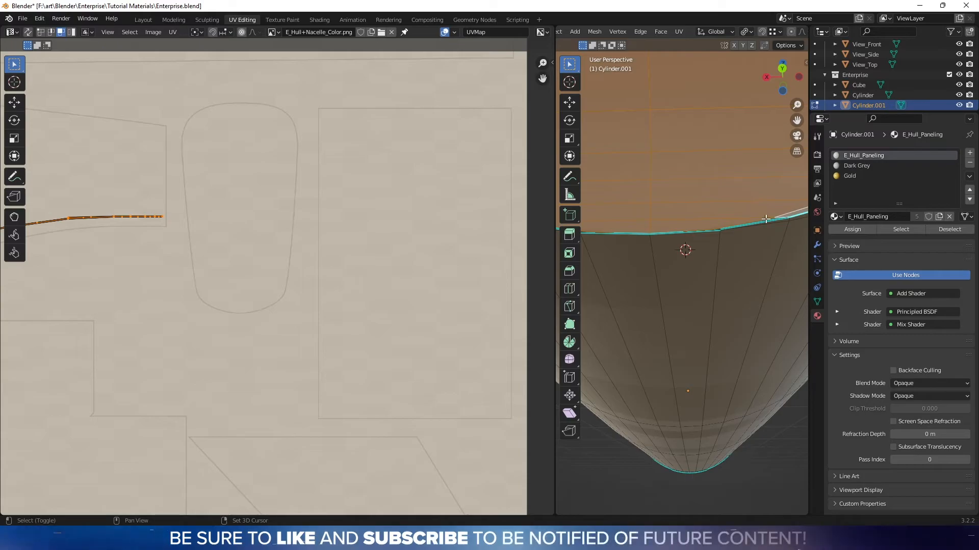
left_click(767, 220, "shift")
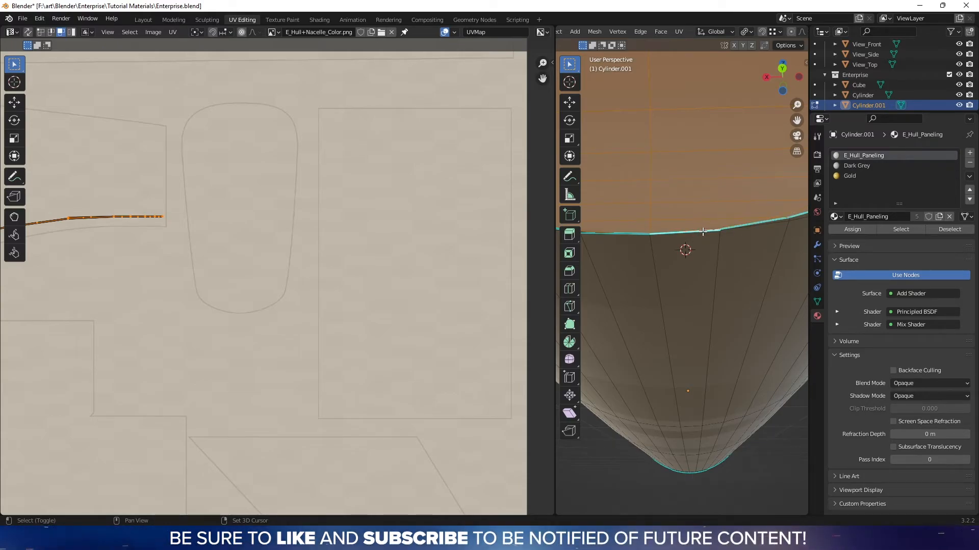
middle_click_drag(680, 235, 695, 238)
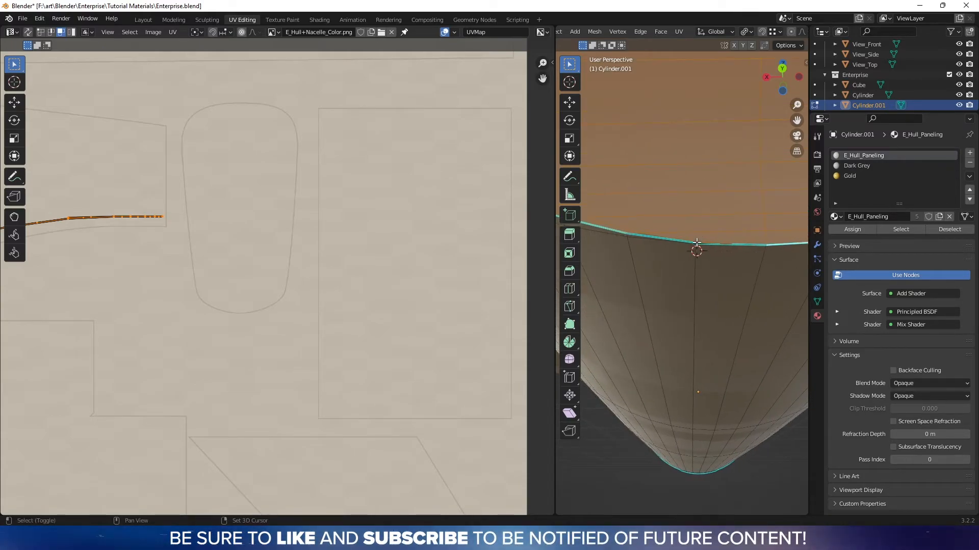
scroll(702, 245, "down", 5)
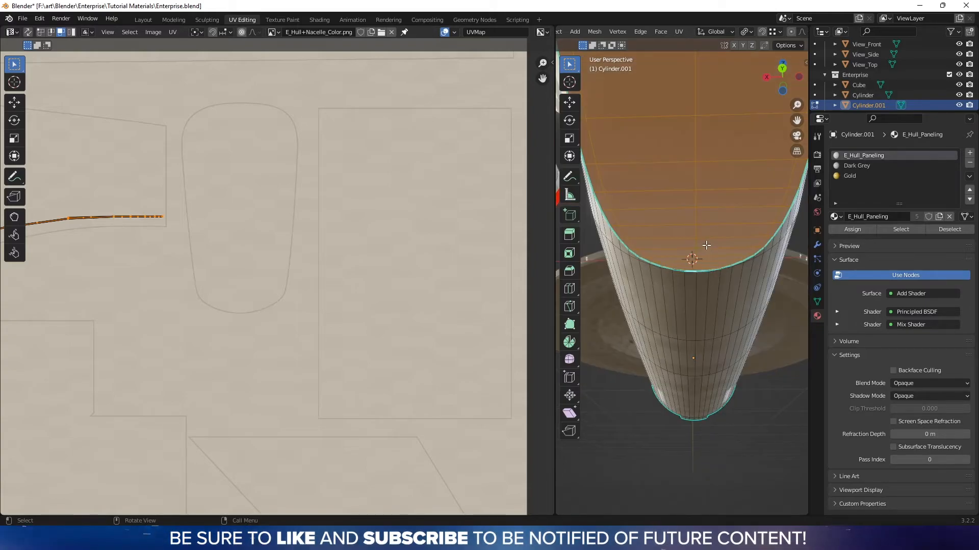
scroll(706, 246, "up", 5)
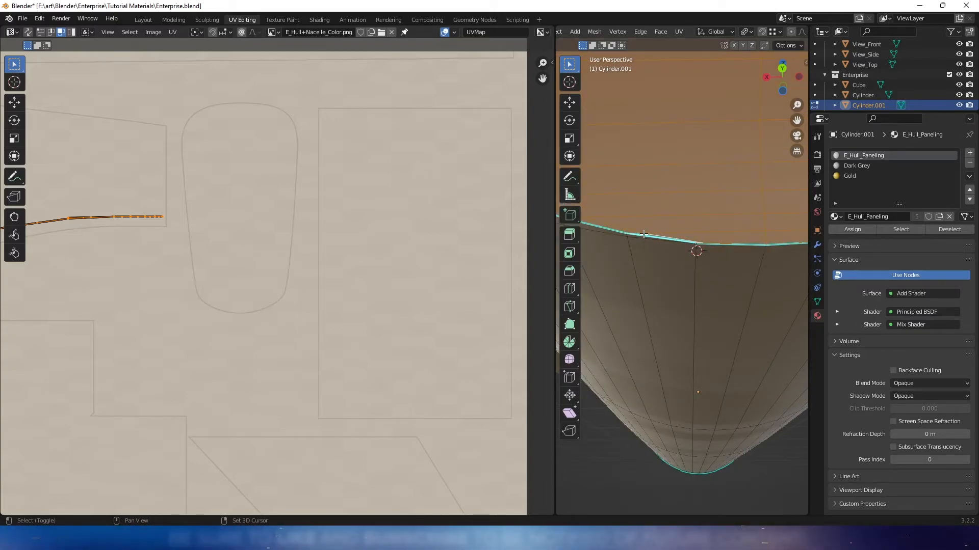
scroll(681, 222, "down", 6)
Project the undercut faces' UVs from the bottom orthographic view using Project from View.
middle_click_drag(680, 223, 670, 328)
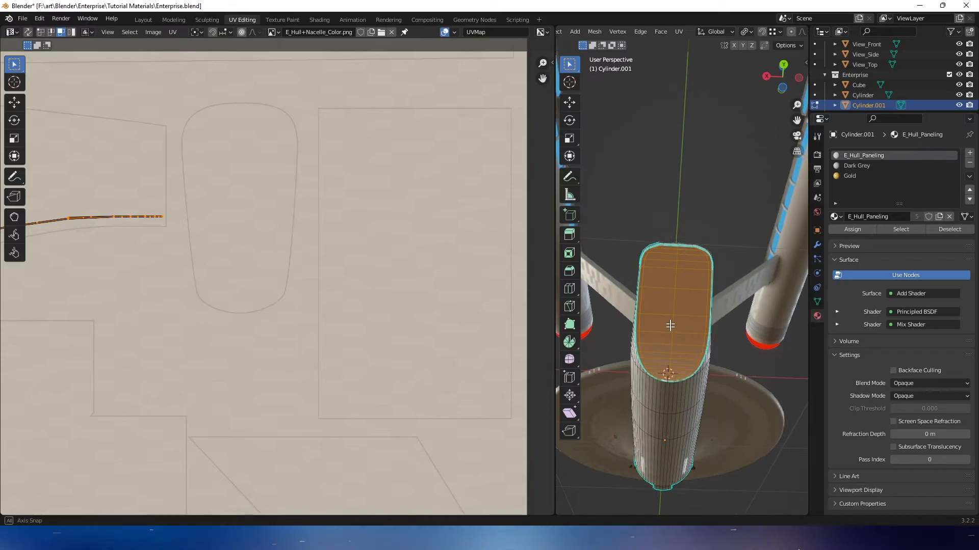
scroll(670, 327, "up", 5)
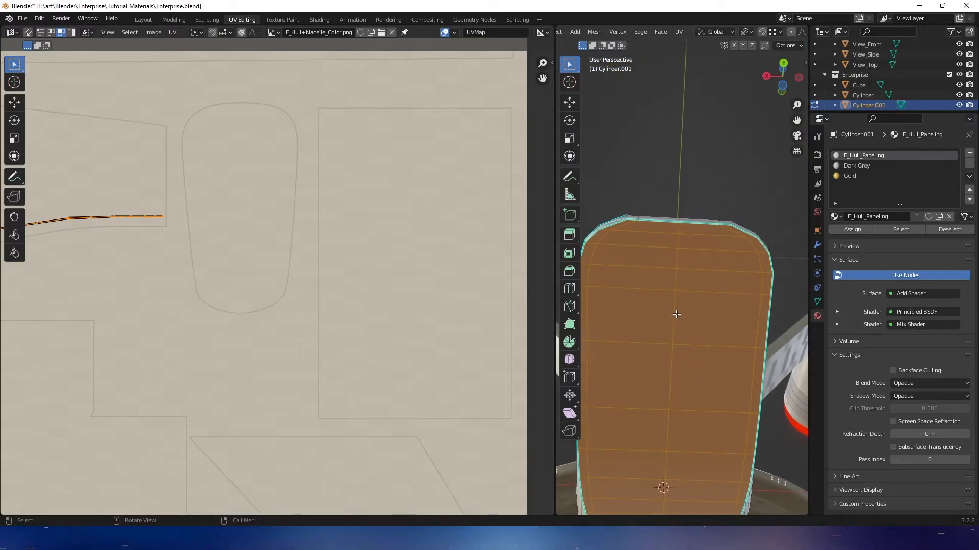
left_click(783, 88)
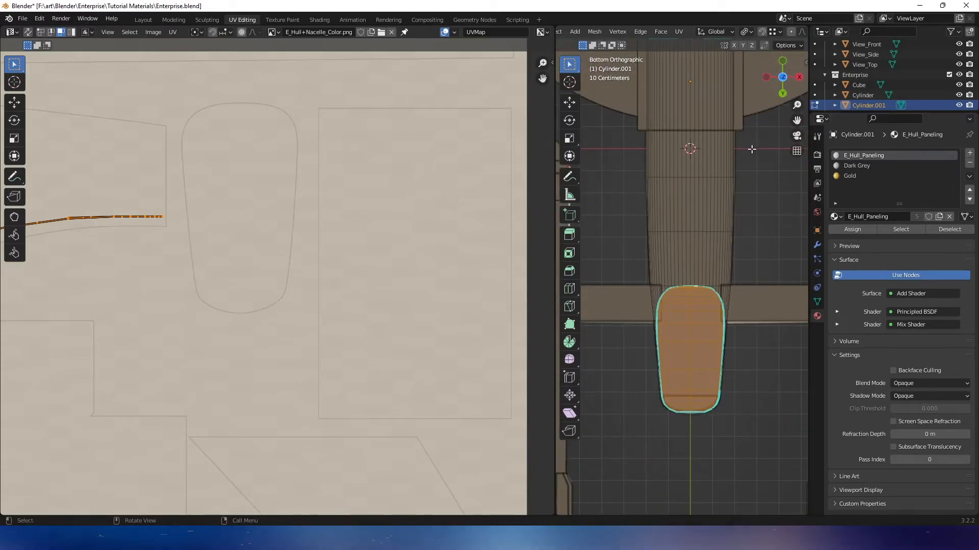
scroll(734, 36, "down", 4)
left_click(640, 32)
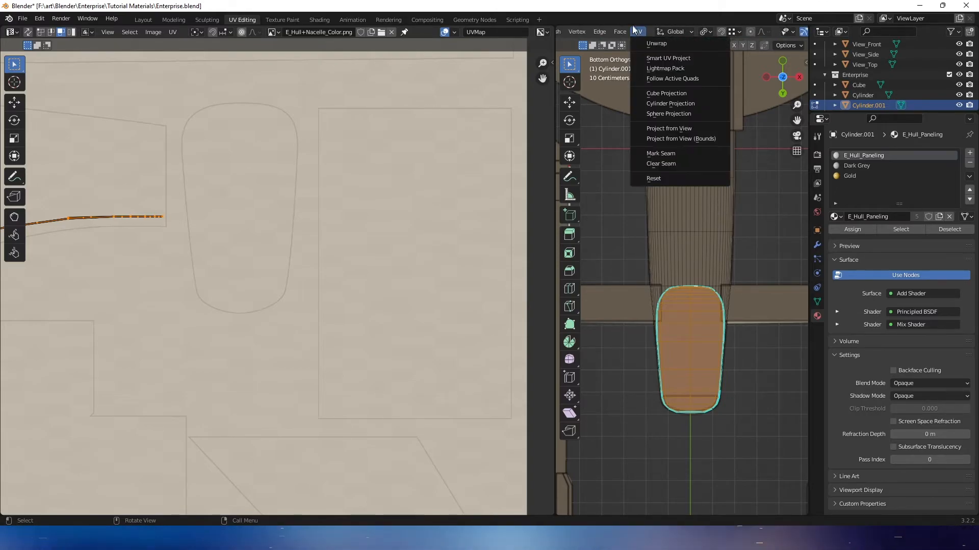
left_click(680, 131)
Scale down the undercut's projected UVs and move them into the rounded tapered outline on the texture.
scroll(270, 286, "down", 4)
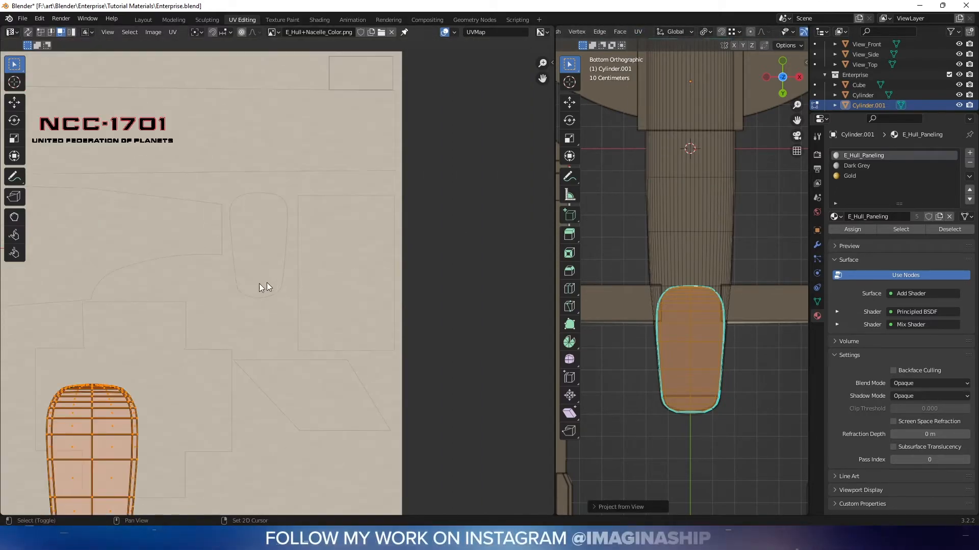
key("s")
left_click(217, 354)
key("g")
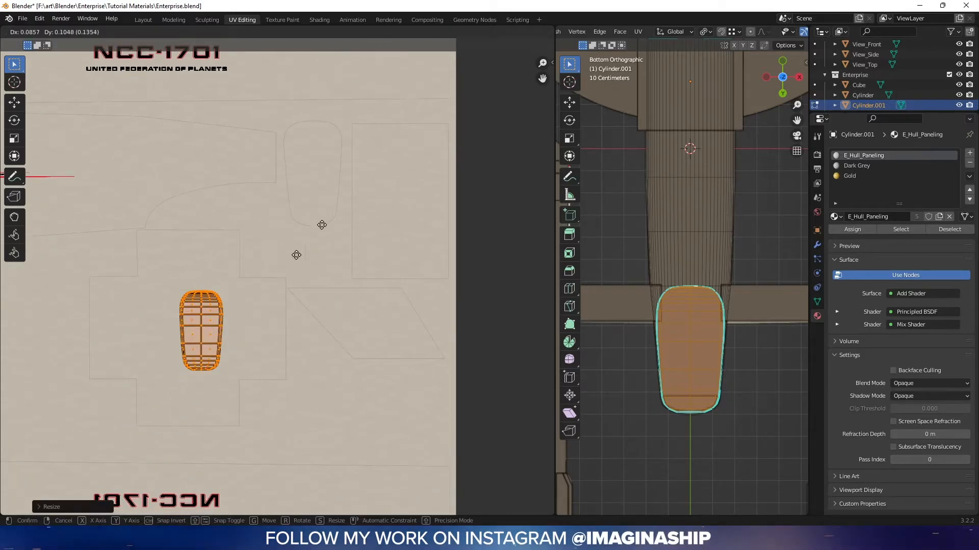
left_click(383, 124)
Enlarge the undercut's UVs and center them so they nearly fill the rounded tapered outline.
scroll(386, 125, "up", 1)
key("KP_Decimal")
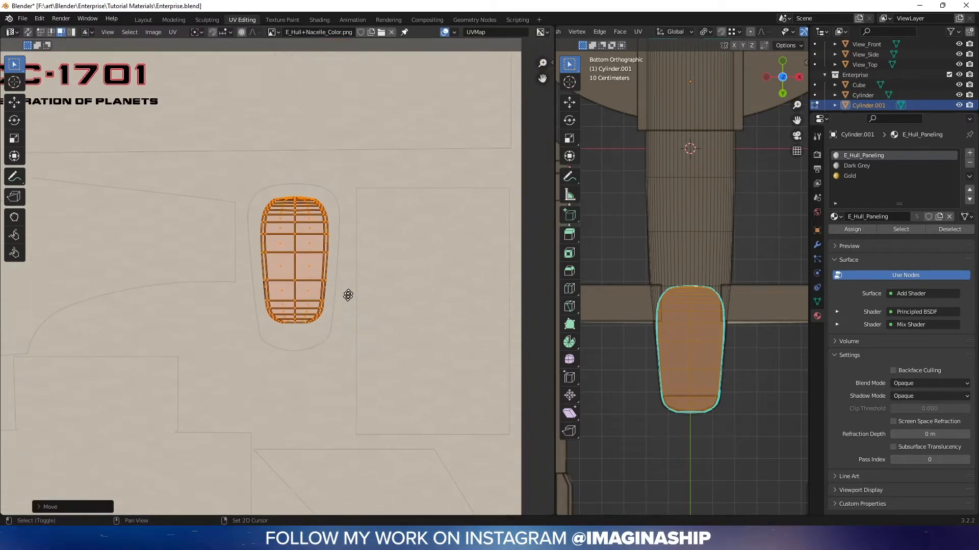
key("s")
left_click(443, 233)
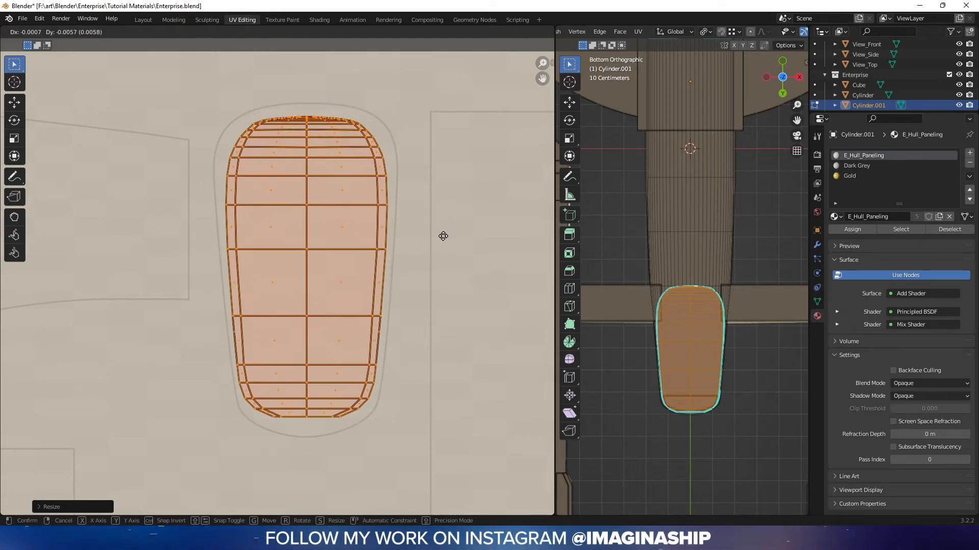
key("s")
left_click(447, 238)
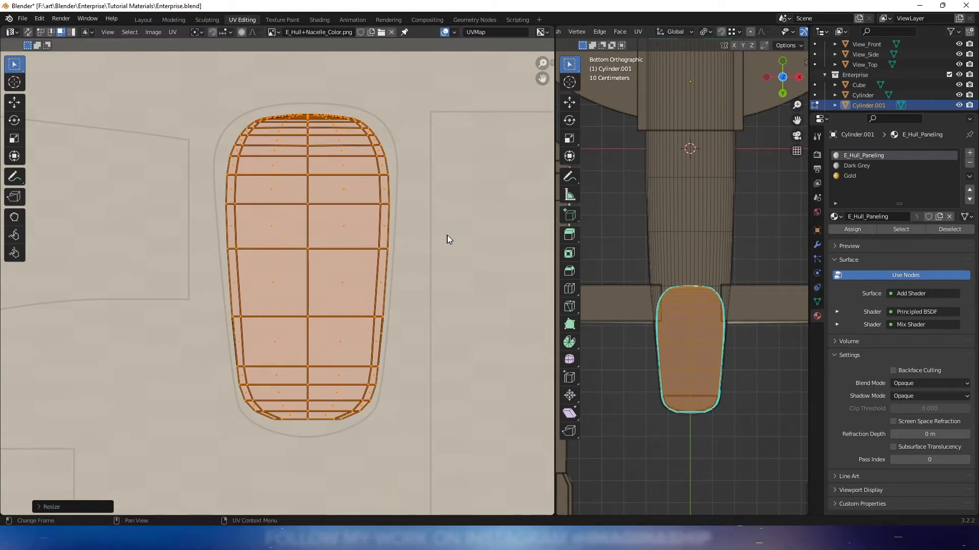
Return the secondary hull to Object Mode and widen the 3D viewport to show the whole ship from the front.
key("Tab")
middle_click_drag(739, 266, 563, 301)
middle_click_drag(340, 307, 396, 303)
middle_click_drag(571, 311, 600, 297)
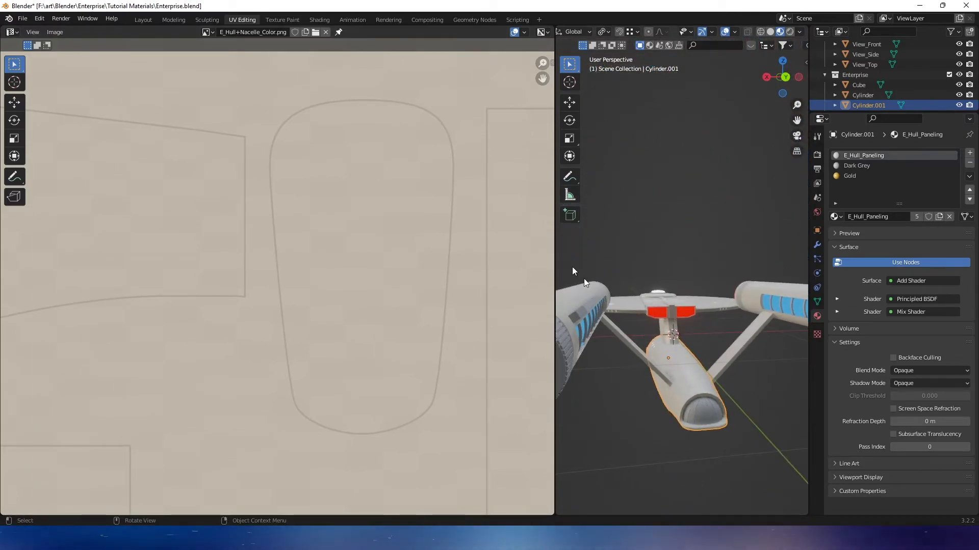
left_click_drag(554, 258, 238, 261)
scroll(458, 326, "up", 3)
middle_click_drag(480, 332, 744, 225)
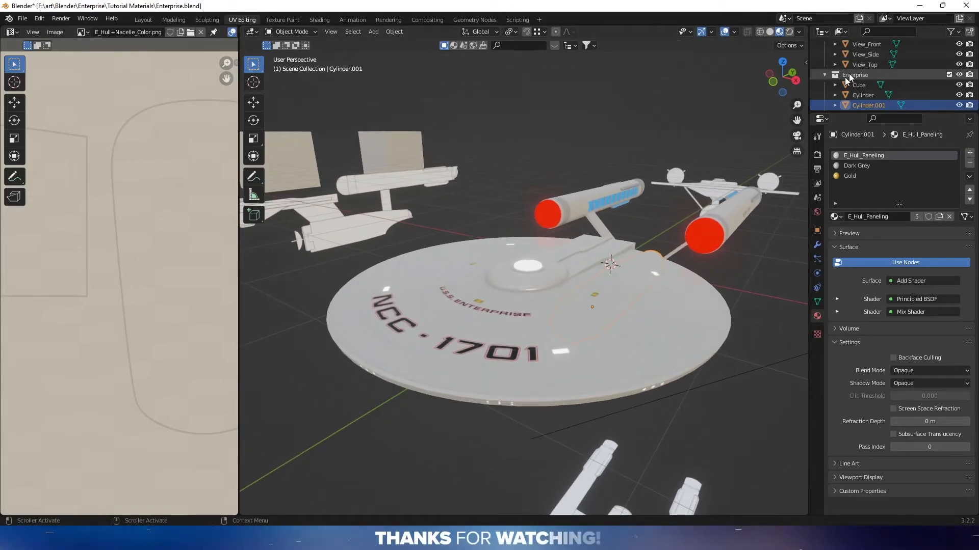
Collapse the Enterprise collection and hide the Enterprise_Shaders and Planes collections in the viewport.
left_click(825, 75)
scroll(887, 85, "down", 2)
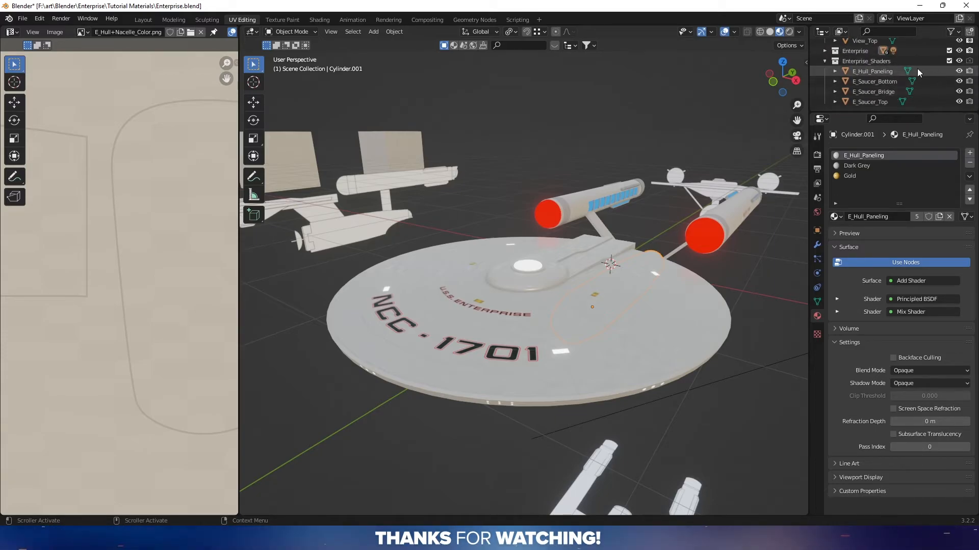
left_click(959, 61)
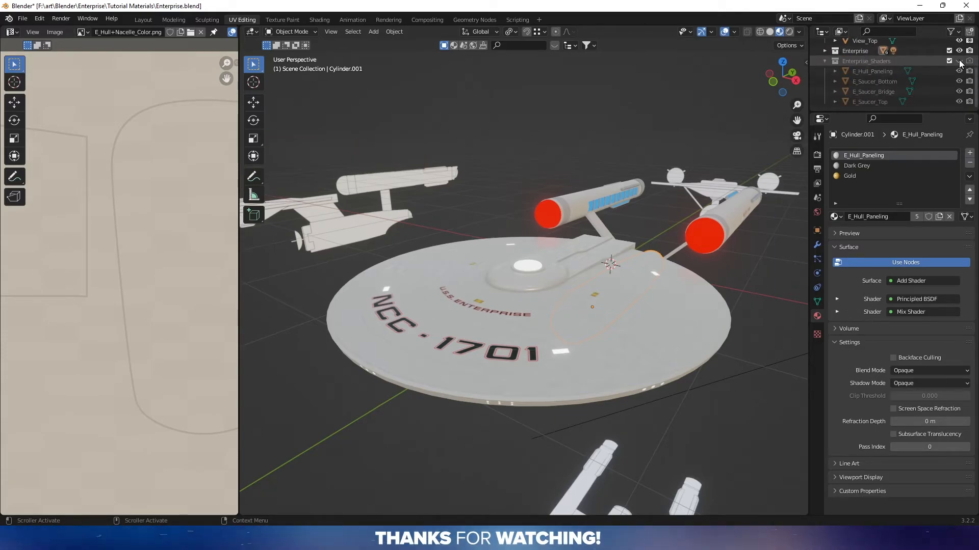
scroll(945, 58, "up", 4)
left_click(959, 54)
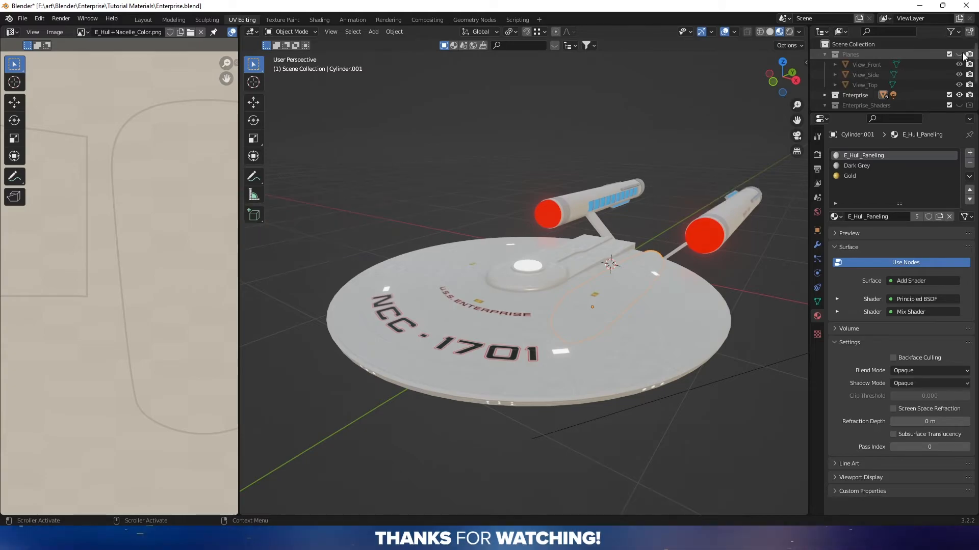
Show the viewport in rendered shading and inspect the nacelles and their NCC-1701 markings up close.
left_click(790, 31)
mouse_move(587, 270)
middle_mouse_down()
mouse_move(577, 279)
mouse_move(594, 277)
mouse_move(610, 360)
mouse_move(533, 354)
mouse_move(619, 359)
mouse_move(601, 365)
mouse_move(667, 381)
mouse_move(741, 381)
middle_mouse_up()
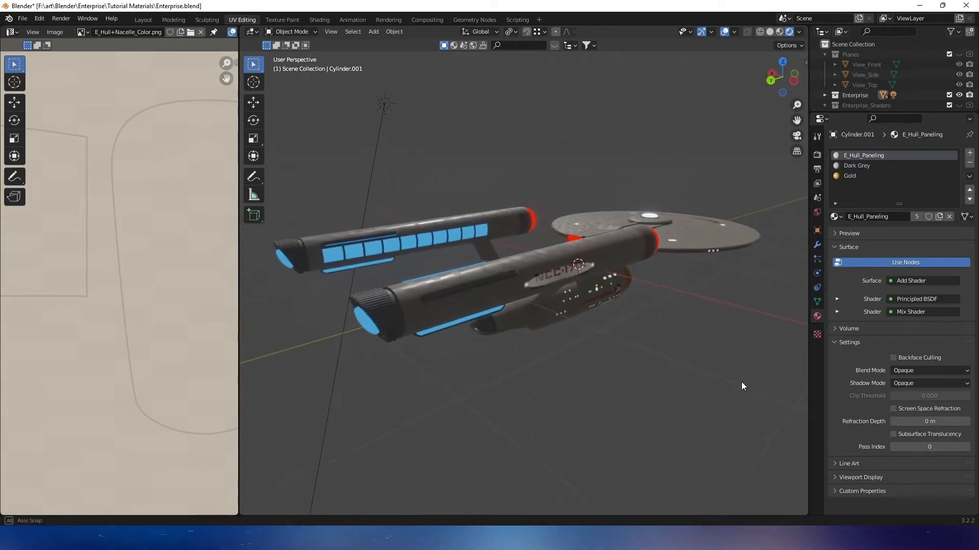
middle_click_drag(644, 361, 671, 372)
scroll(671, 375, "up", 4)
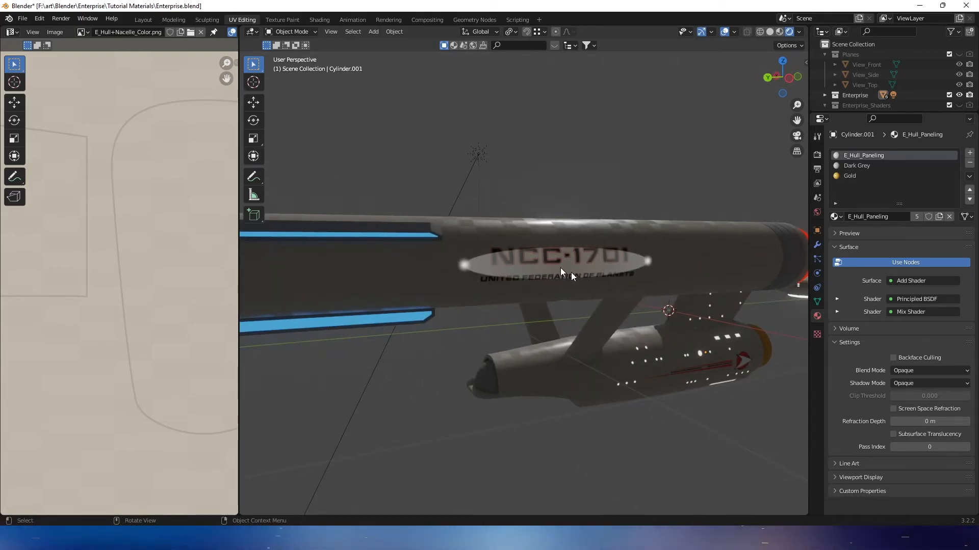
middle_click_drag(579, 258, 584, 253)
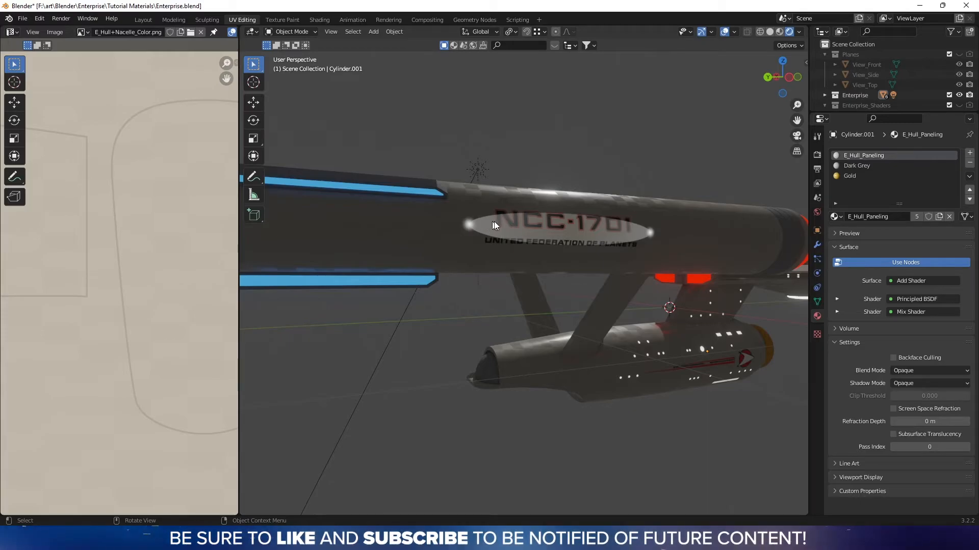
middle_click_drag(601, 227, 613, 177)
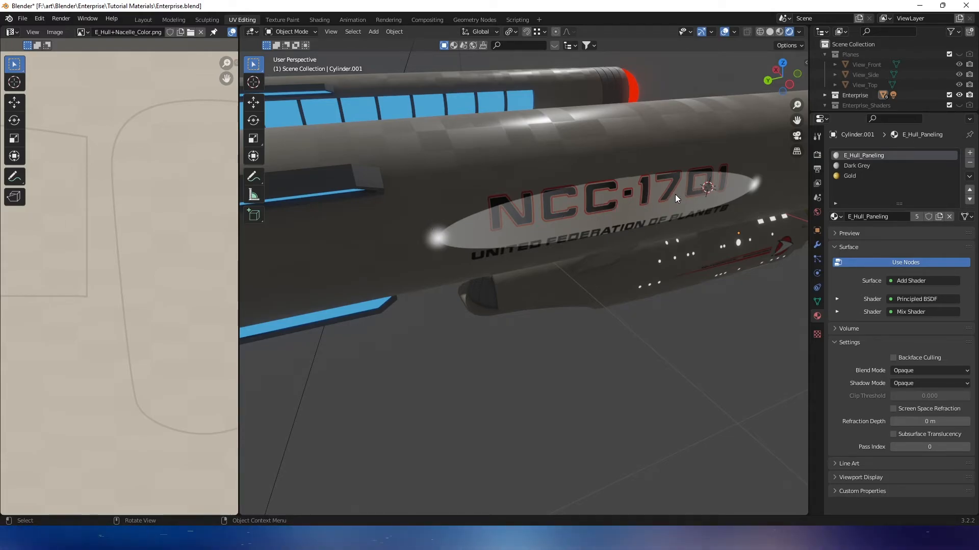
middle_click_drag(674, 194, 595, 275, "shift")
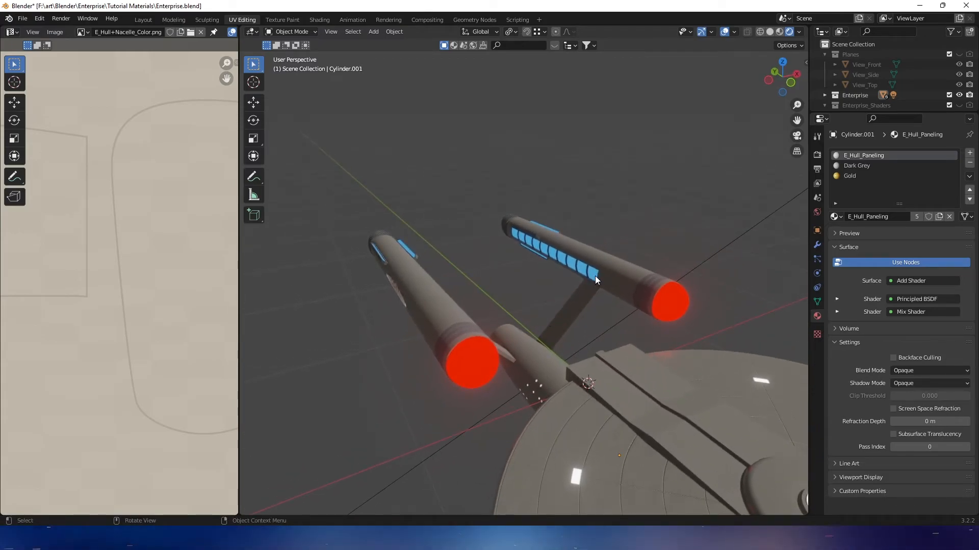
Select the blue nacelle windows and set the Warp Drive material's emission strength to 3.
left_click(595, 277)
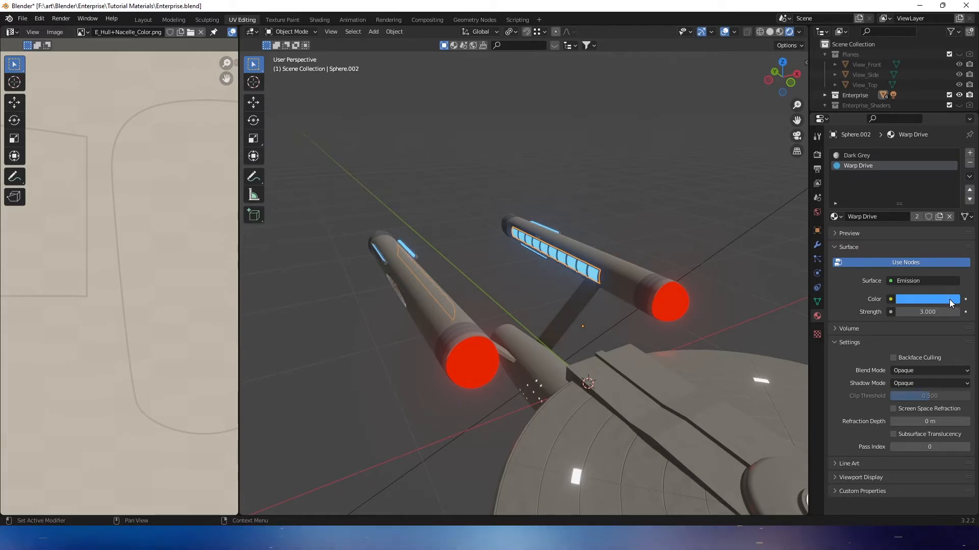
middle_click_drag(571, 161, 515, 224)
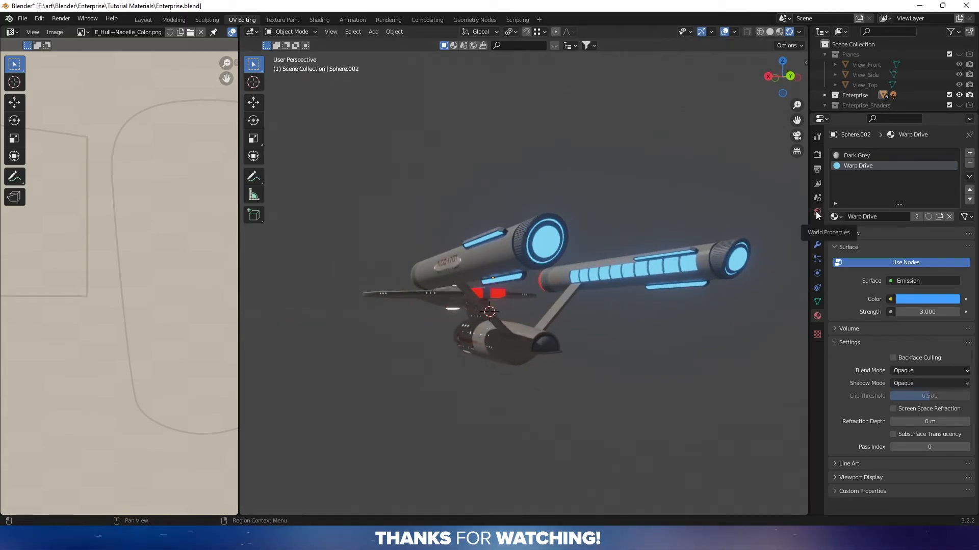
Lower the world background strength to 0.4 and check the darker scene around the ship.
left_click(816, 212)
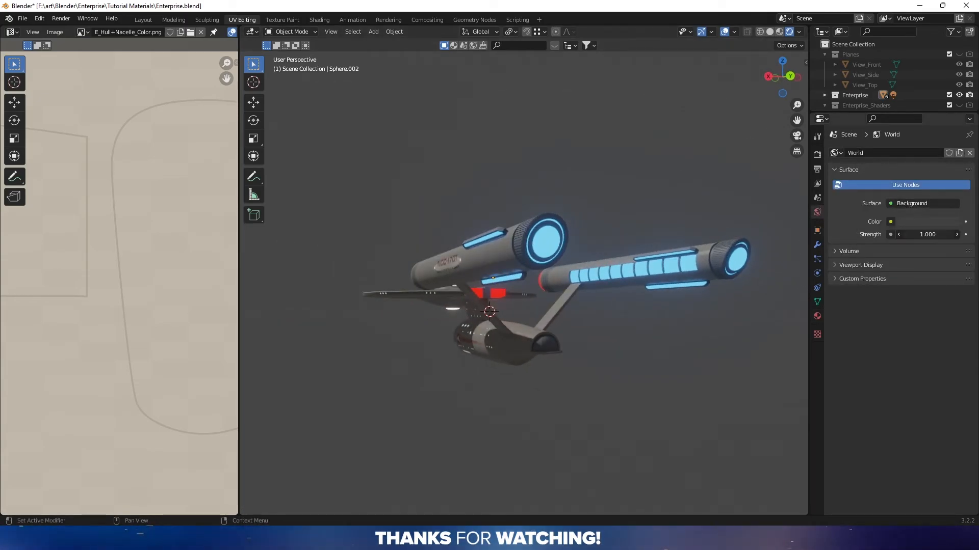
left_click_drag(927, 235, 897, 235)
middle_click_drag(674, 370, 734, 396)
middle_click_drag(601, 372, 732, 387, "shift")
middle_click_drag(645, 392, 253, 363, "shift")
middle_click_drag(140, 372, 150, 378)
middle_click_drag(426, 396, 525, 400, "shift")
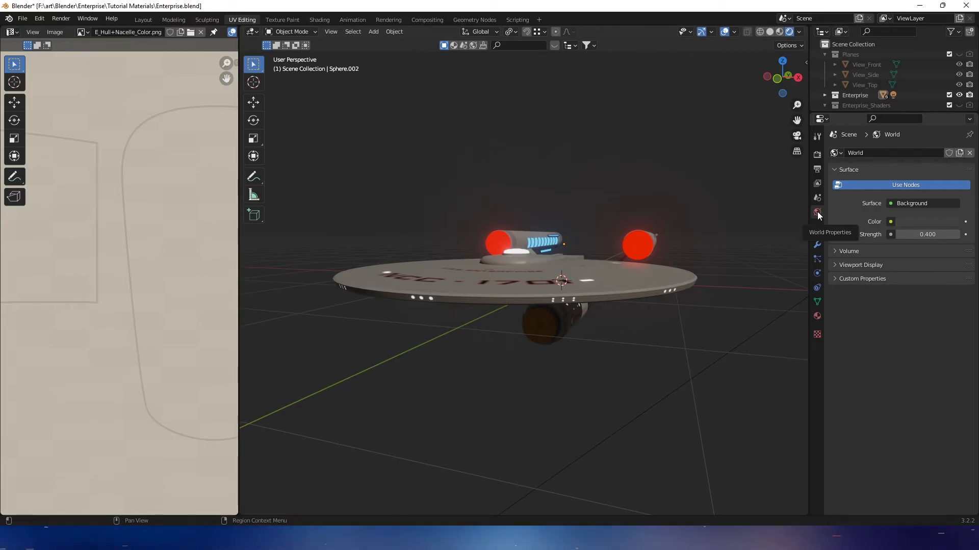
Use an Environment Texture for the world color and load 8k_stars_milky_way.jpg from the Earth Textures folder.
left_click(890, 222)
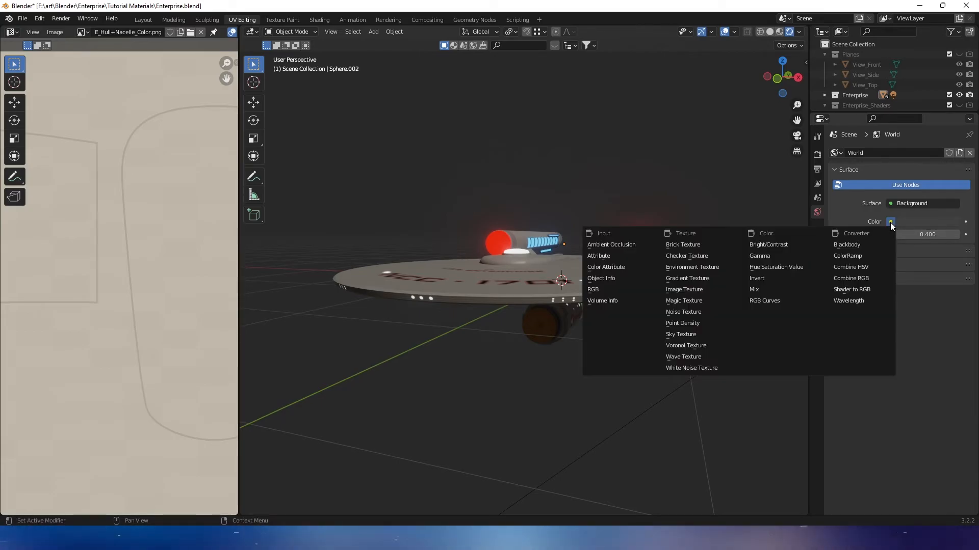
left_click(726, 266)
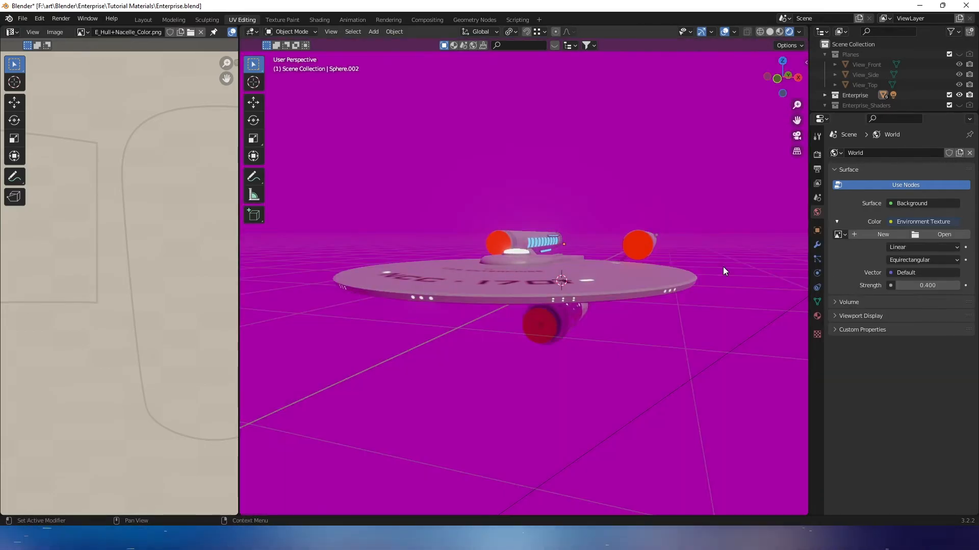
left_click(944, 234)
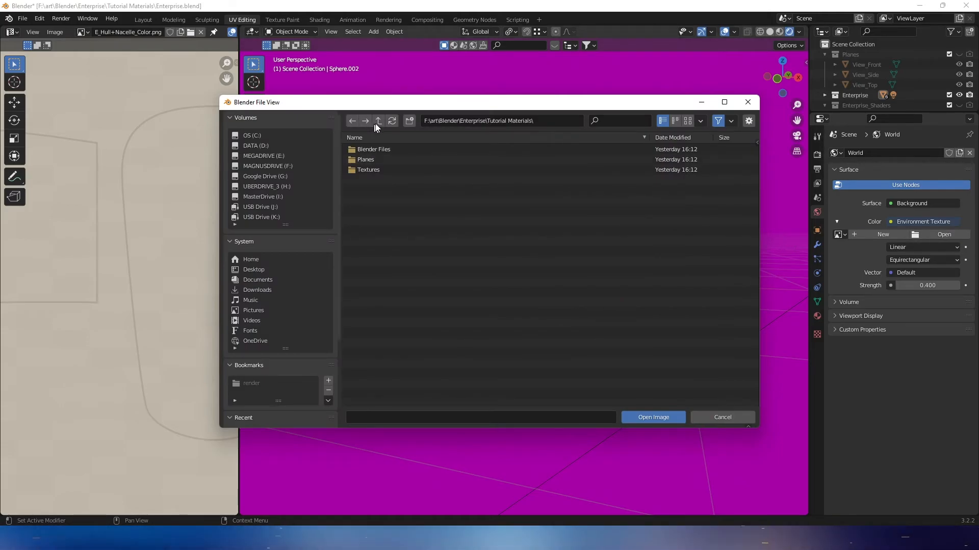
scroll(334, 212, "down", 3)
scroll(335, 212, "down", 3)
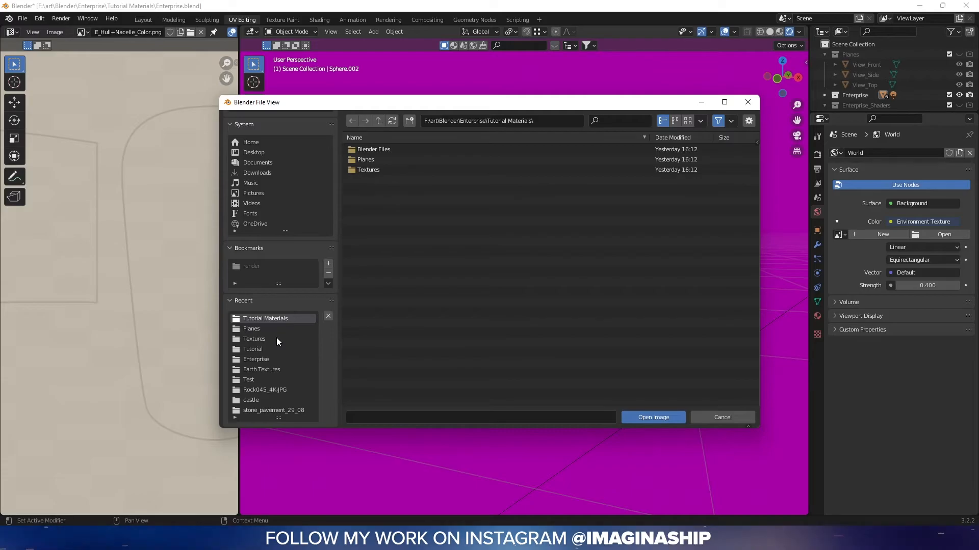
left_click(275, 370)
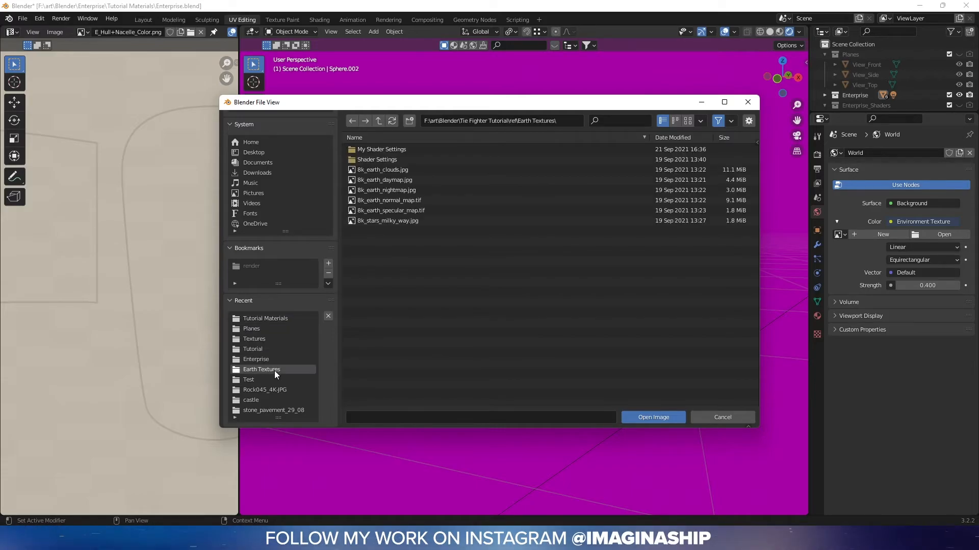
left_click(398, 223)
left_click(654, 417)
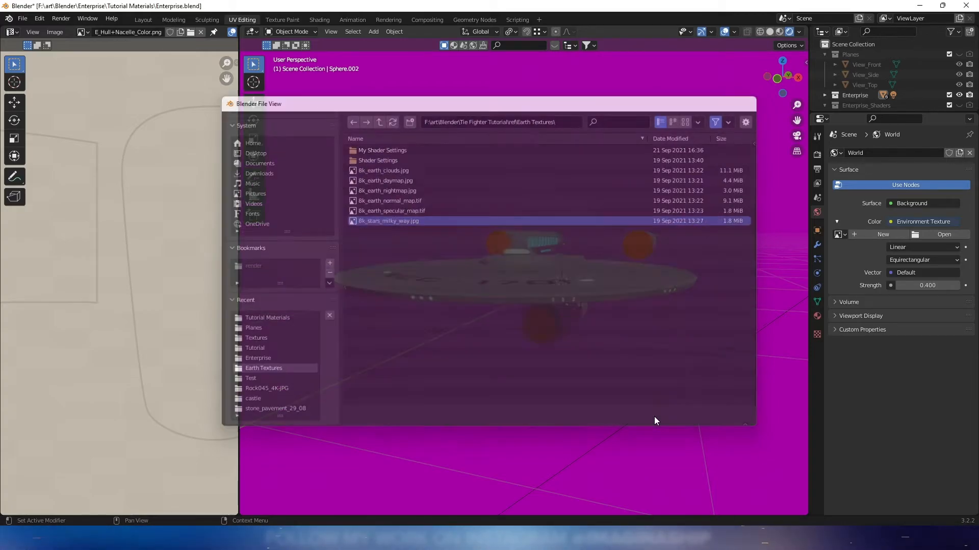
Raise the starfield background's strength to 2.1 and view the whole ship against it.
middle_click_drag(717, 257, 660, 280)
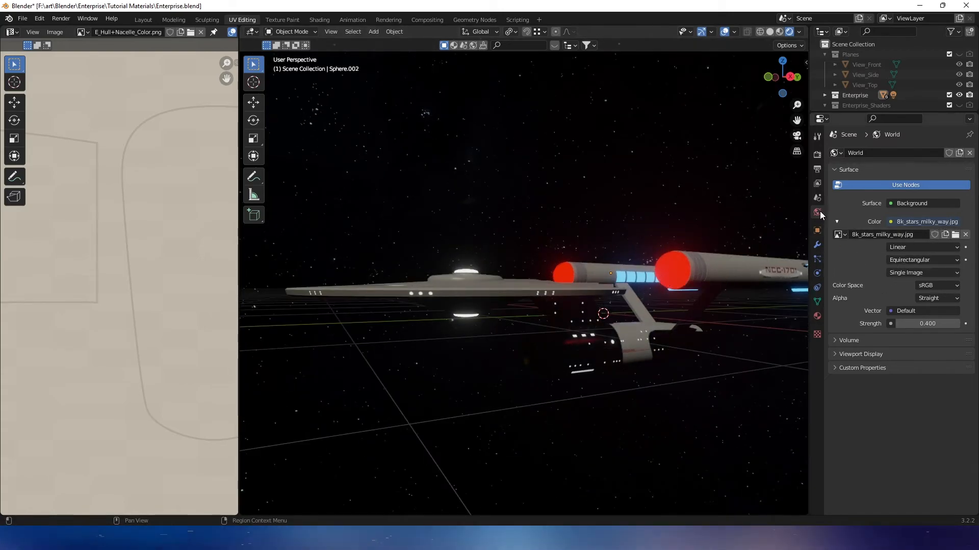
middle_click_drag(724, 240, 485, 284)
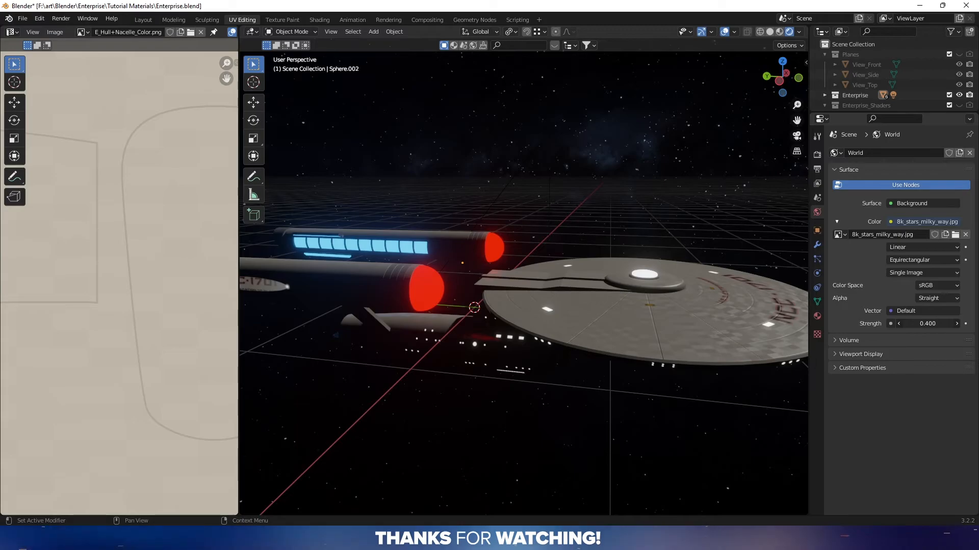
left_click_drag(927, 324, 948, 323)
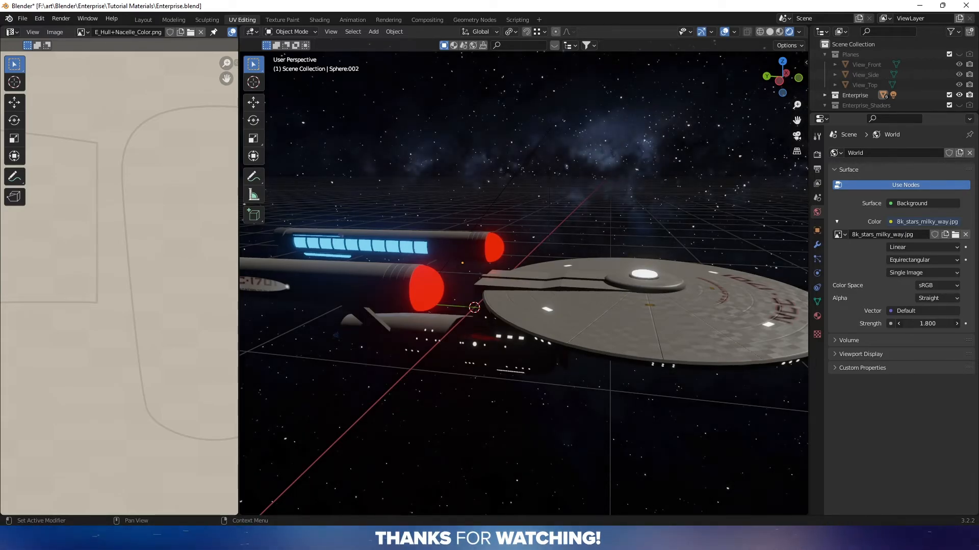
middle_click_drag(672, 146, 642, 188)
scroll(641, 191, "down", 5)
middle_click_drag(581, 219, 656, 228)
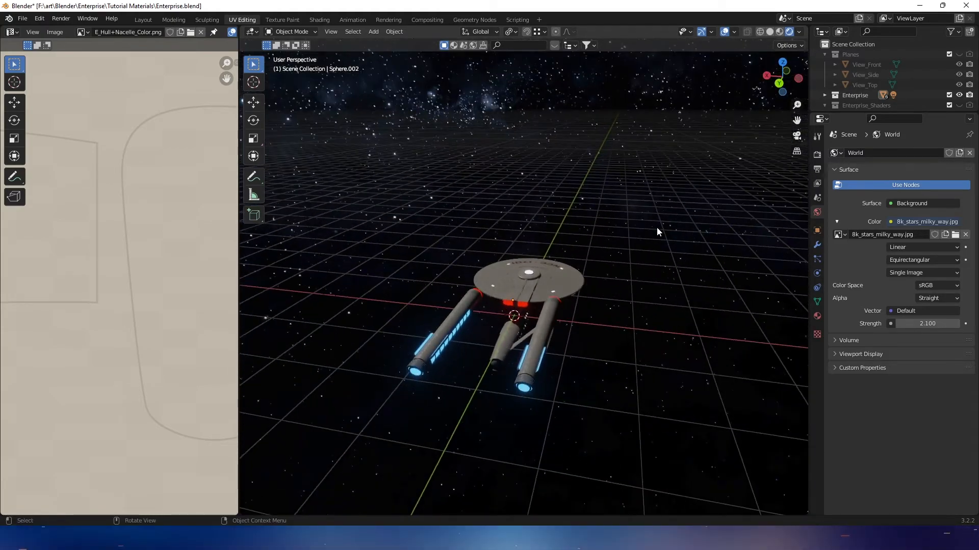
Add a Sun light and move it along the global X axis, well off to the ship's side.
key("shift+a")
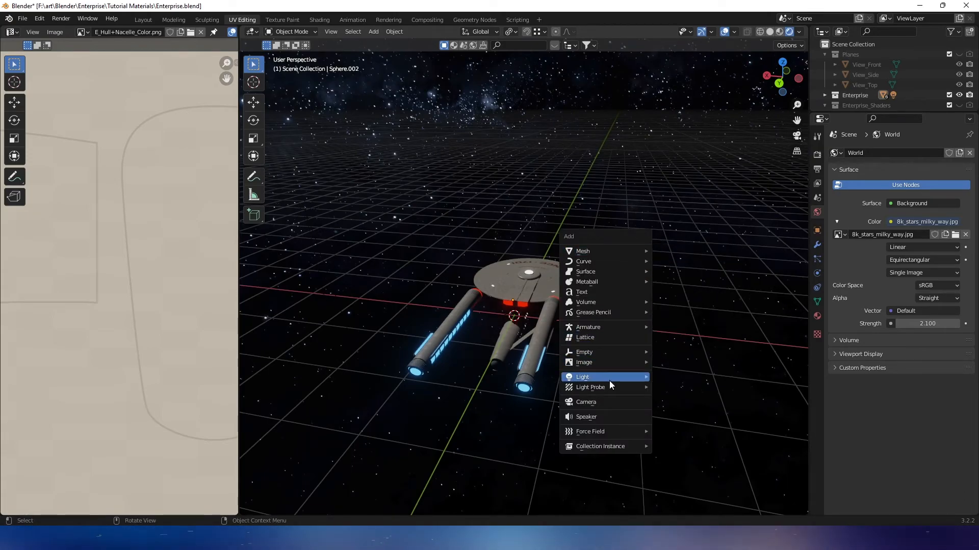
mouse_move(639, 376)
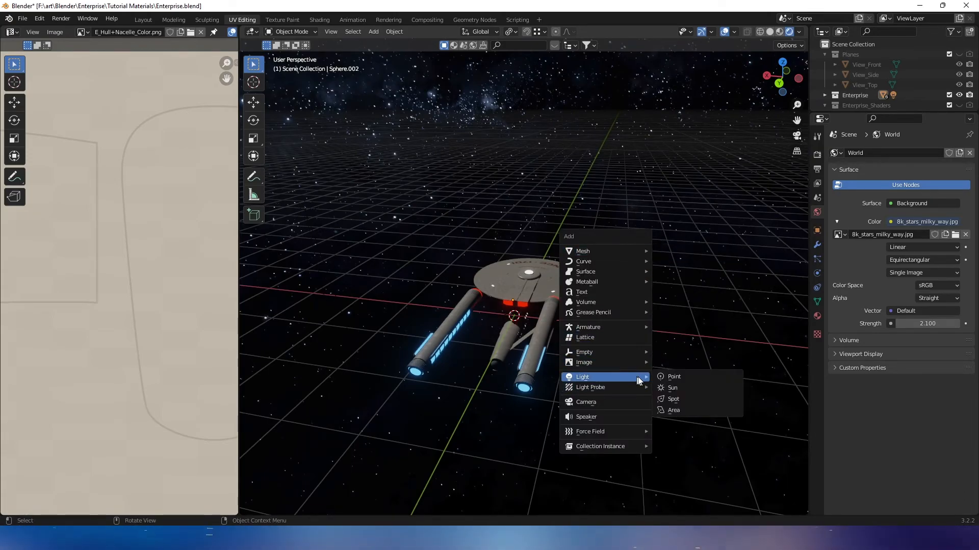
left_click(677, 388)
middle_click_drag(645, 322, 536, 299)
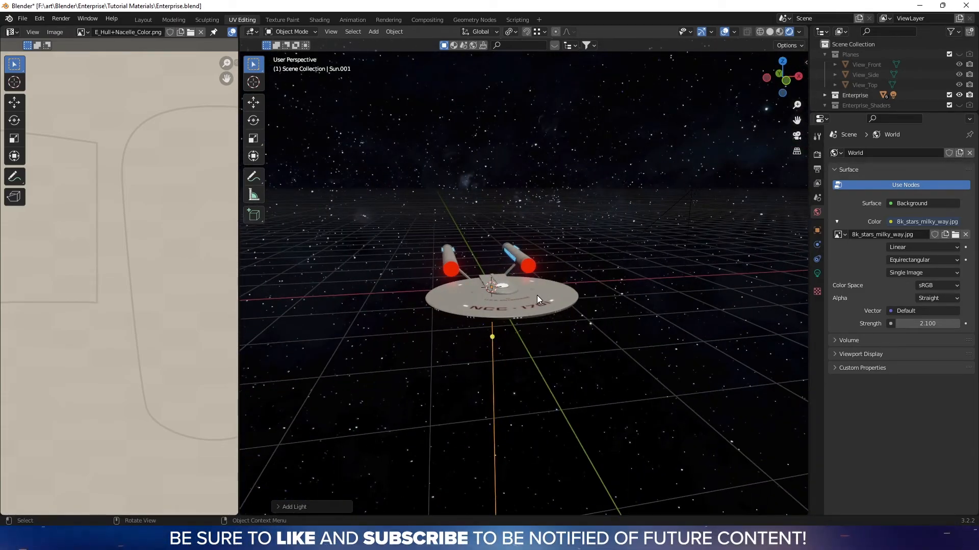
key("g")
key("x")
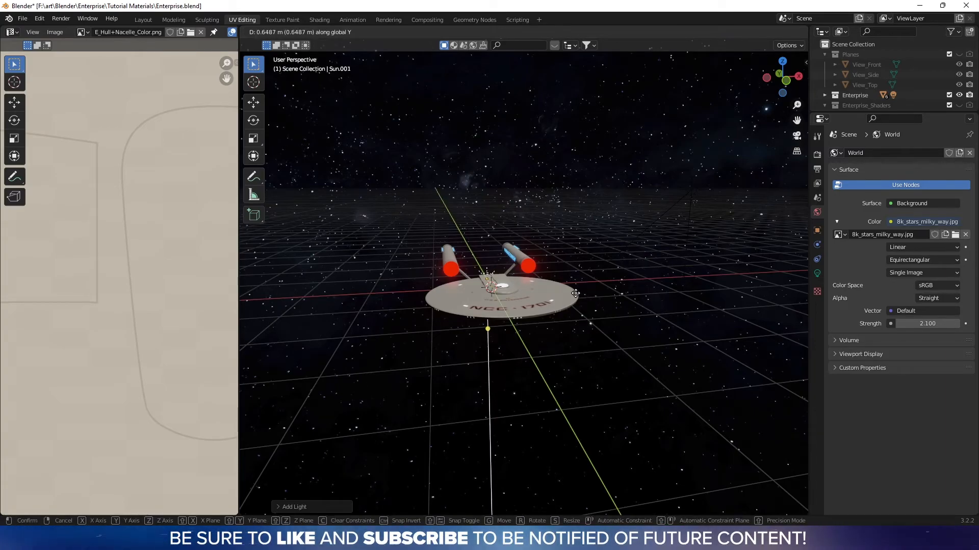
left_click(391, 290)
middle_click_drag(392, 291, 622, 334, "shift")
middle_click_drag(623, 335, 688, 131)
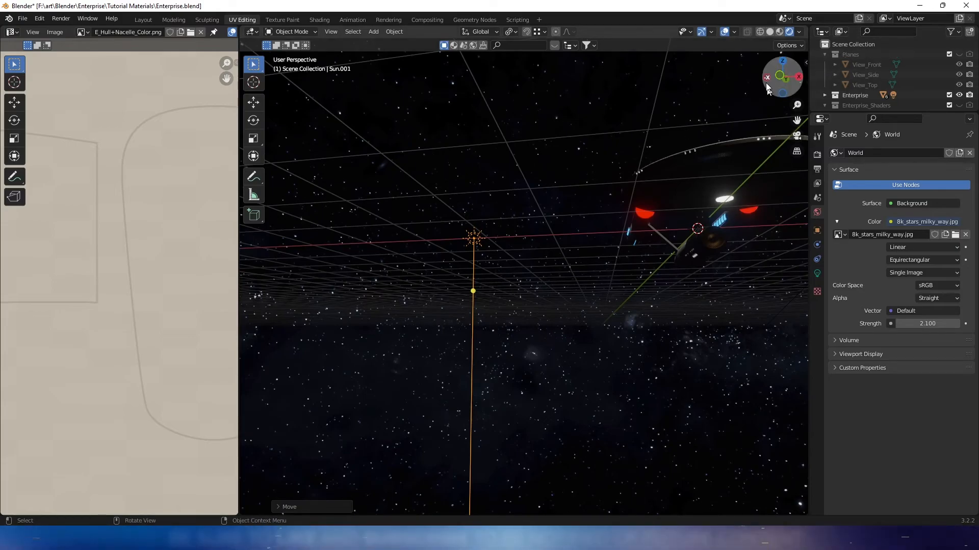
In front view, rotate the sun about global Y to shine upward toward the ship and lower it along global Z.
left_click(781, 75)
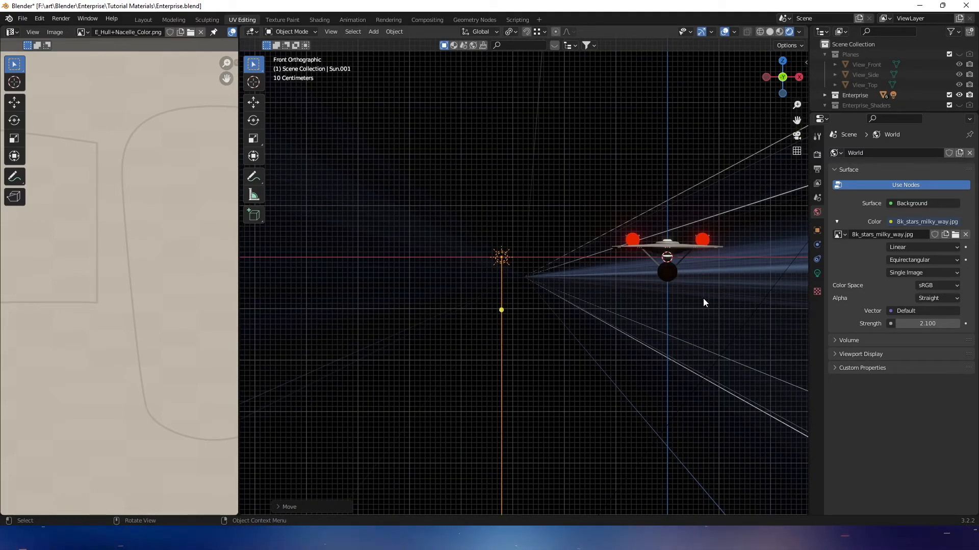
key("r")
key("y")
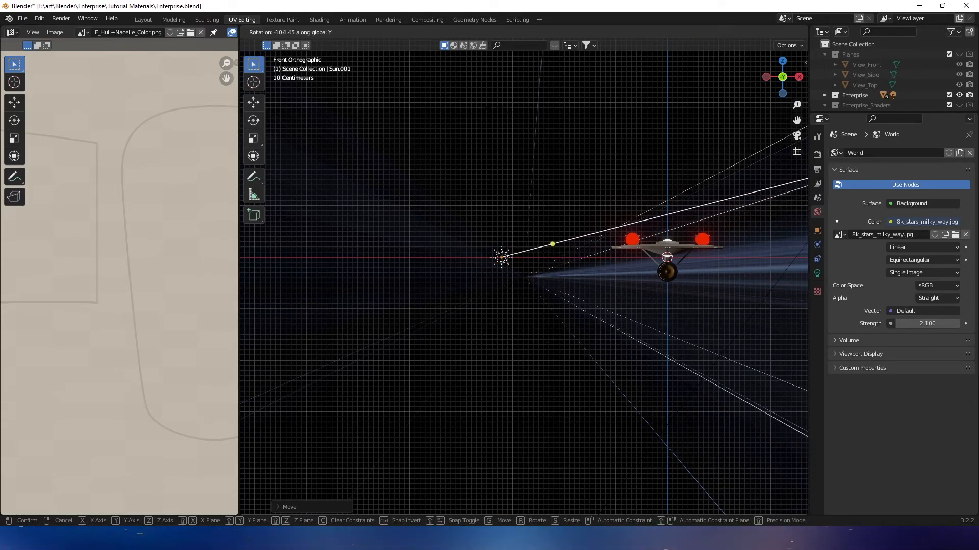
left_click(454, 99)
key("g")
key("z")
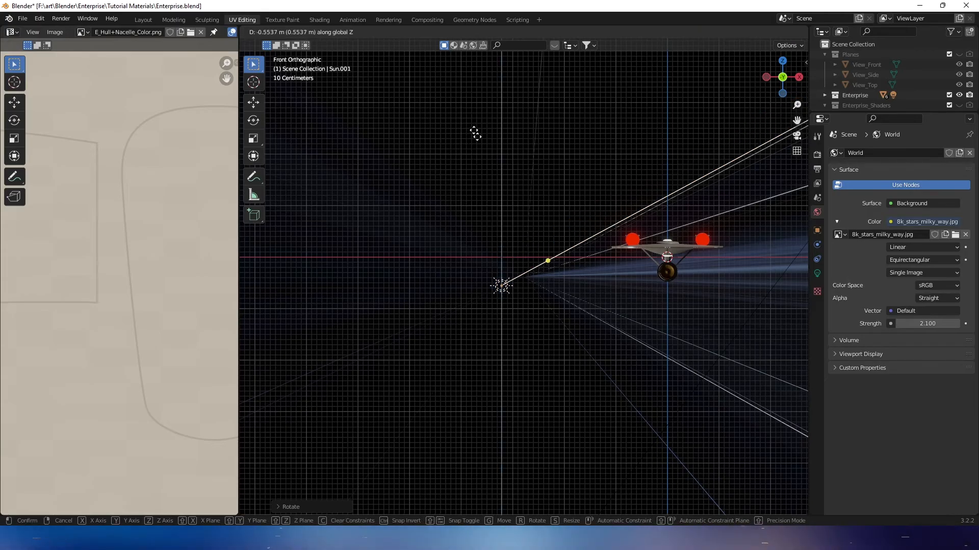
left_click(494, 241)
Rotate the sun about 40° around the global Z axis to light the front of the ship from below.
middle_click_drag(494, 241, 424, 313)
middle_click_drag(421, 376, 418, 380)
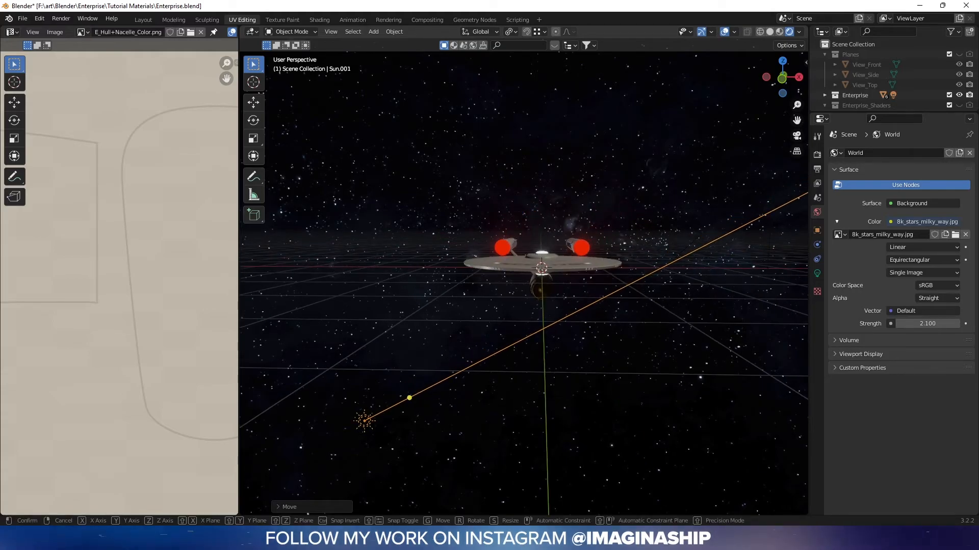
key("r")
key("z")
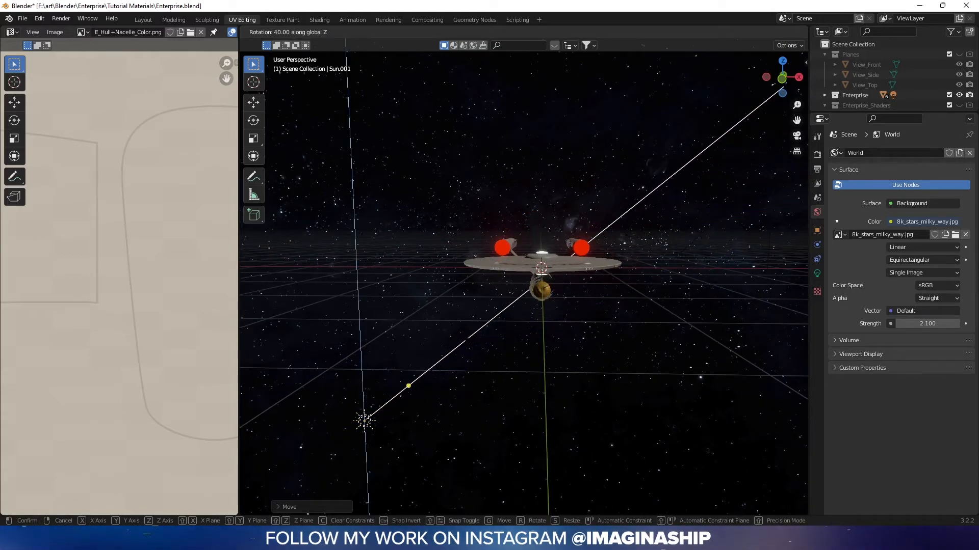
left_click(462, 341)
middle_click_drag(462, 340, 458, 350)
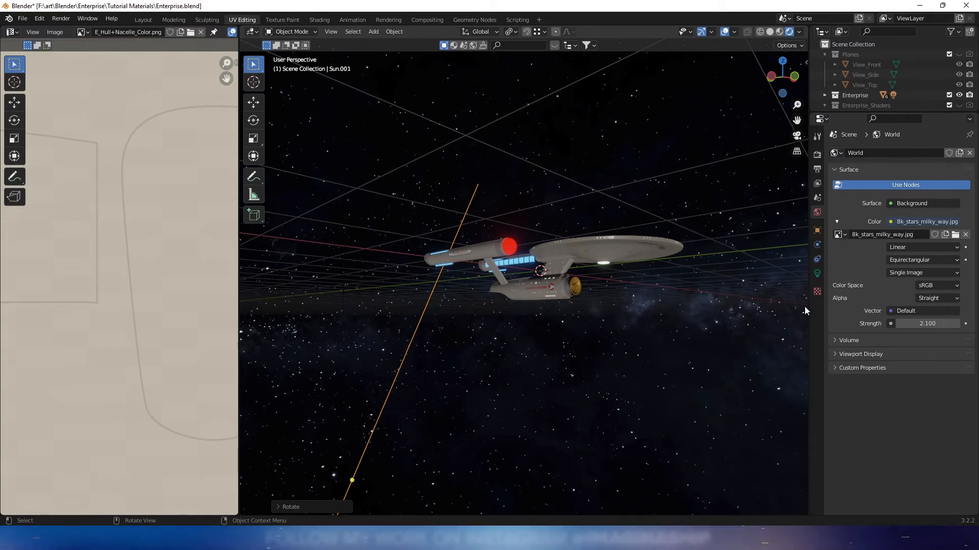
Enable contact shadows for the sun, set its strength to 0.2, and check the lighting on the ship's underside.
left_click(817, 274)
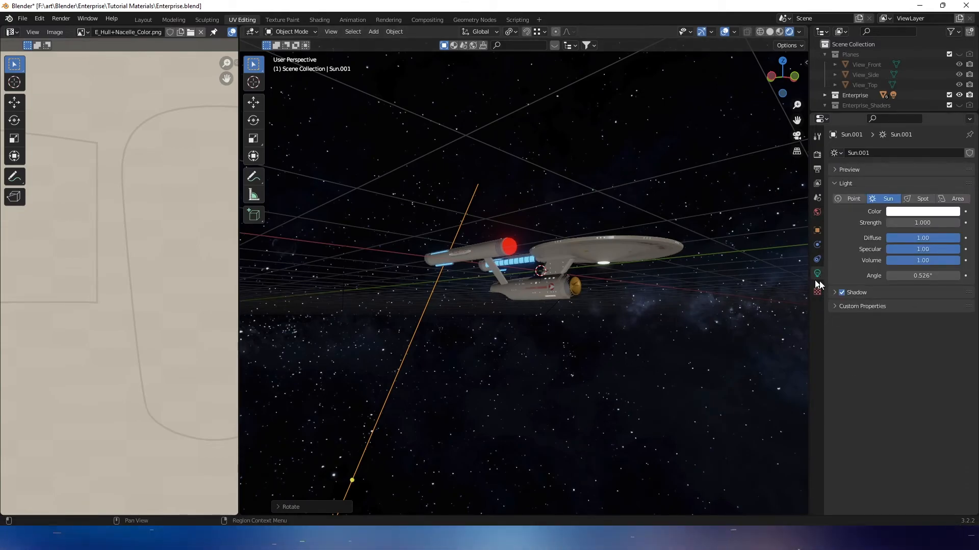
left_click(836, 294)
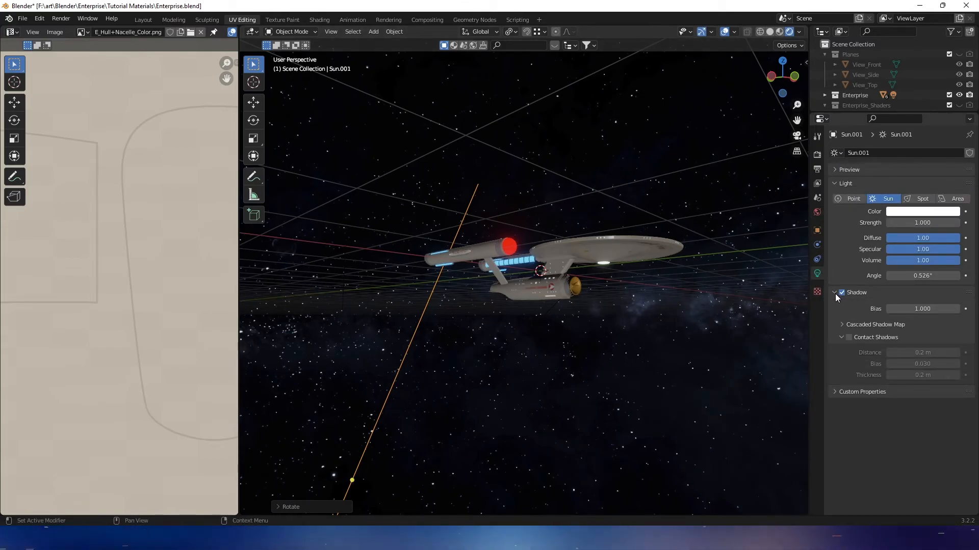
left_click(848, 338)
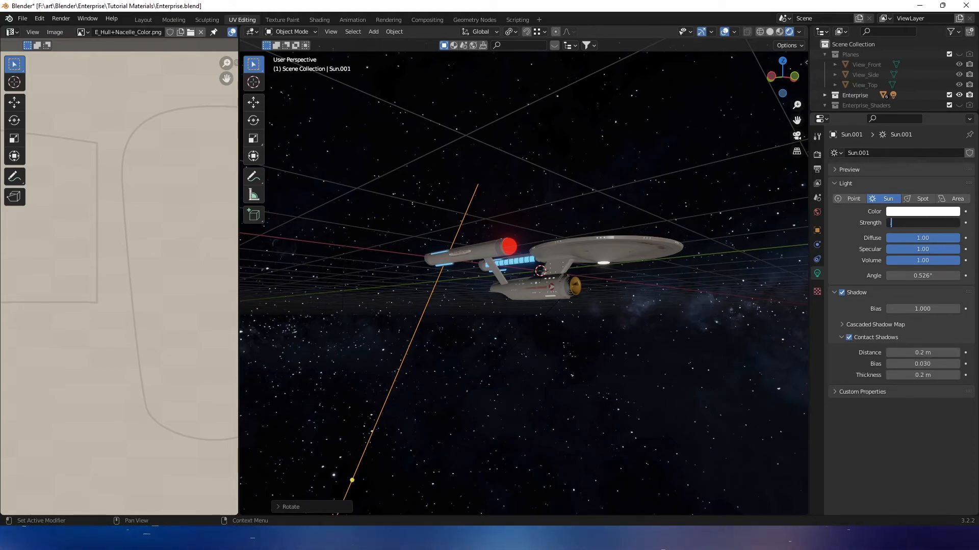
key("Return")
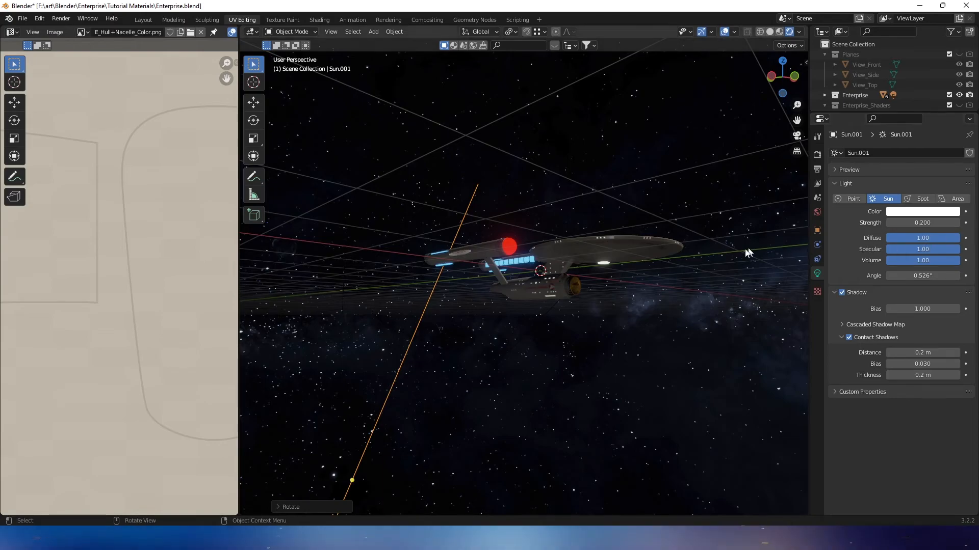
left_click(677, 303)
middle_click_drag(677, 303, 493, 333, "shift")
scroll(679, 305, "up", 4)
scroll(458, 396, "up", 4)
middle_click_drag(599, 298, 578, 281)
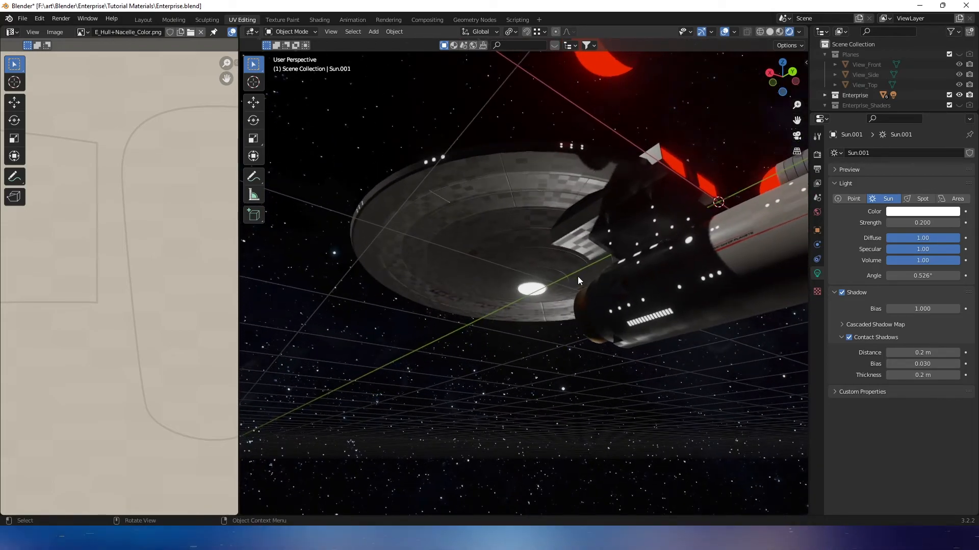
Turn off shadows for the sun and check the lighting on the ship's underside.
left_click(841, 292)
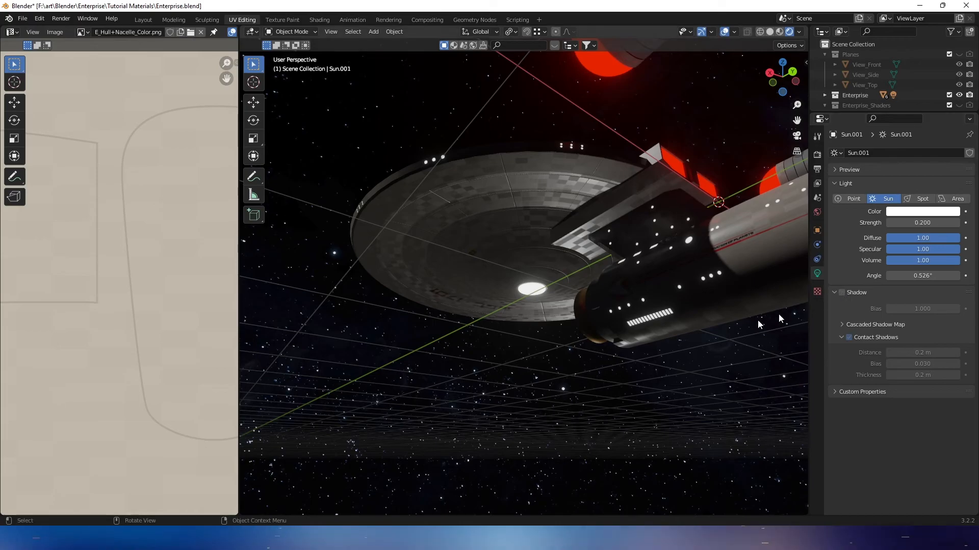
middle_click_drag(639, 344, 613, 273)
scroll(594, 287, "down", 2)
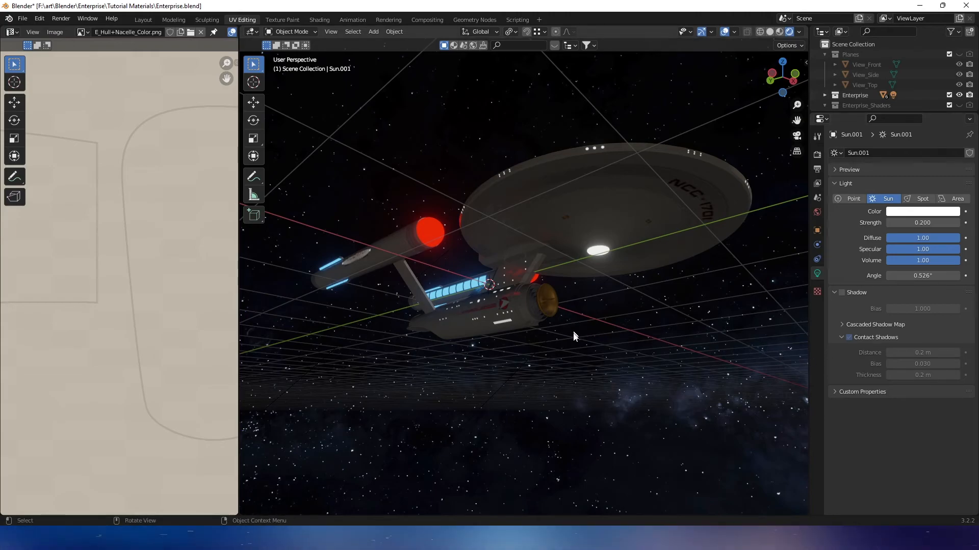
Add a camera and, in top view, place it diagonally ahead of the saucer, off to the ship's side.
middle_click_drag(573, 330, 573, 341)
scroll(660, 306, "down", 4)
middle_click_drag(660, 306, 655, 306)
key("shift+a")
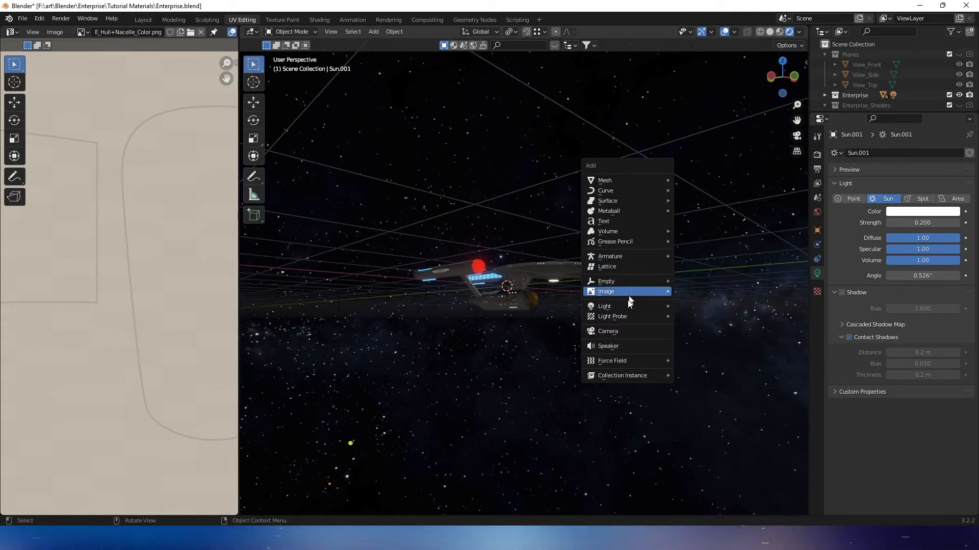
left_click(625, 332)
middle_click_drag(625, 332, 612, 352)
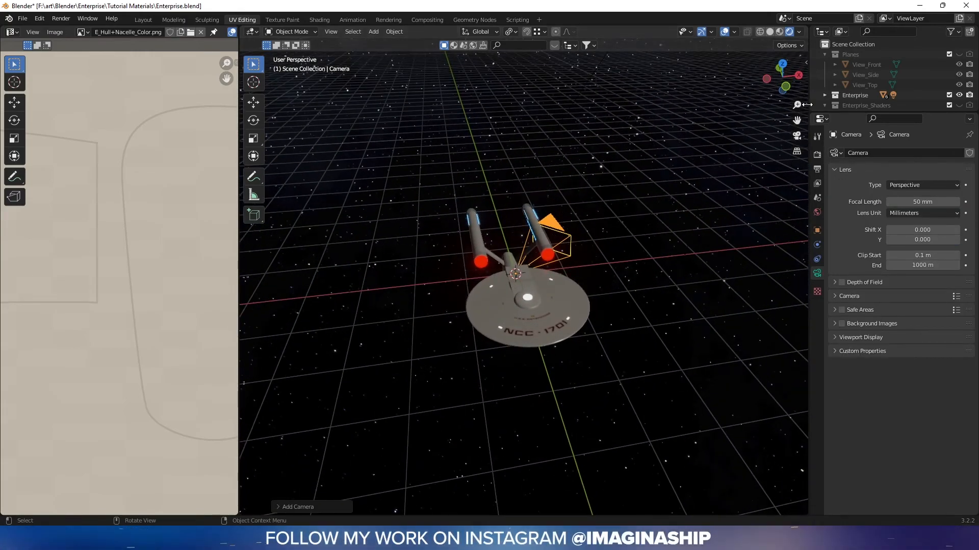
left_click(785, 63)
key("g")
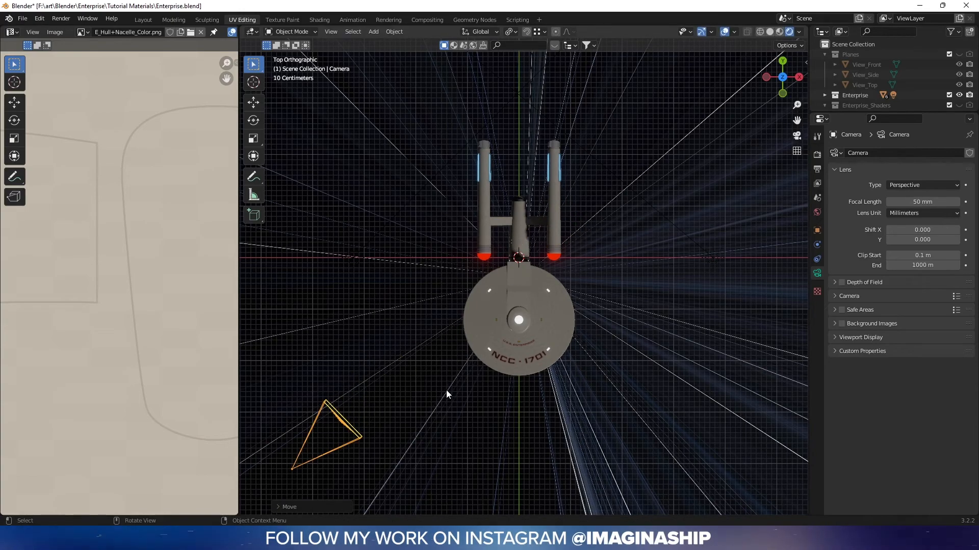
left_click(488, 320)
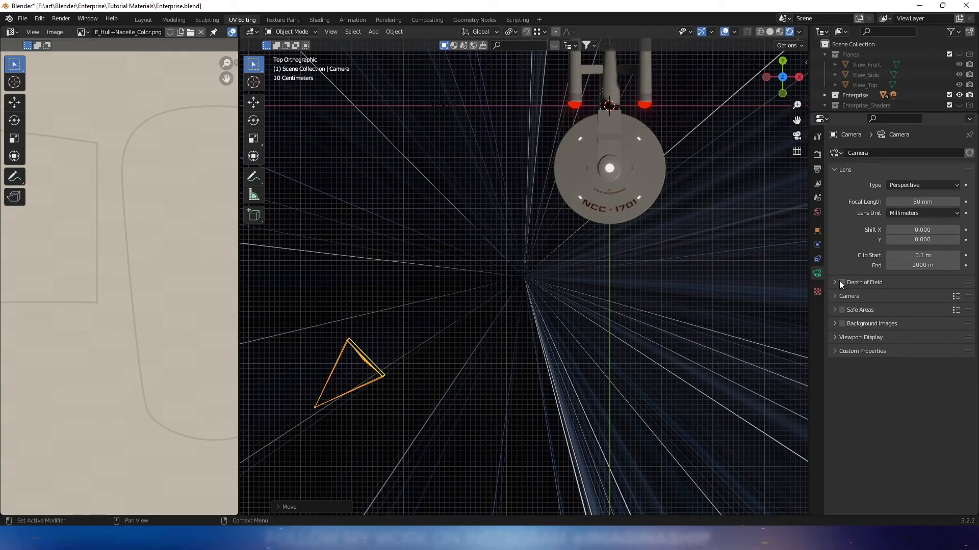
Set the camera's focal length to 20 mm and look at the ship through the camera.
left_click(922, 202)
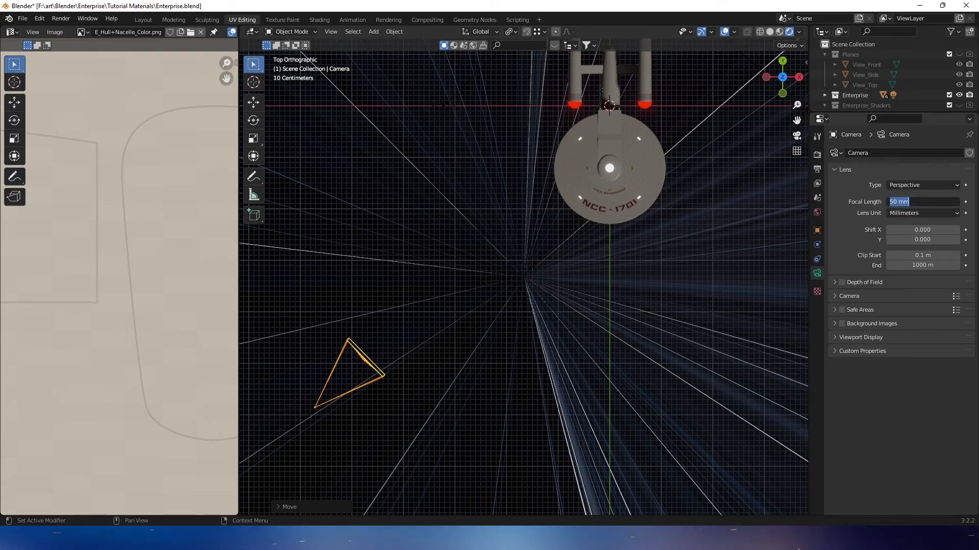
type("20")
key("Return")
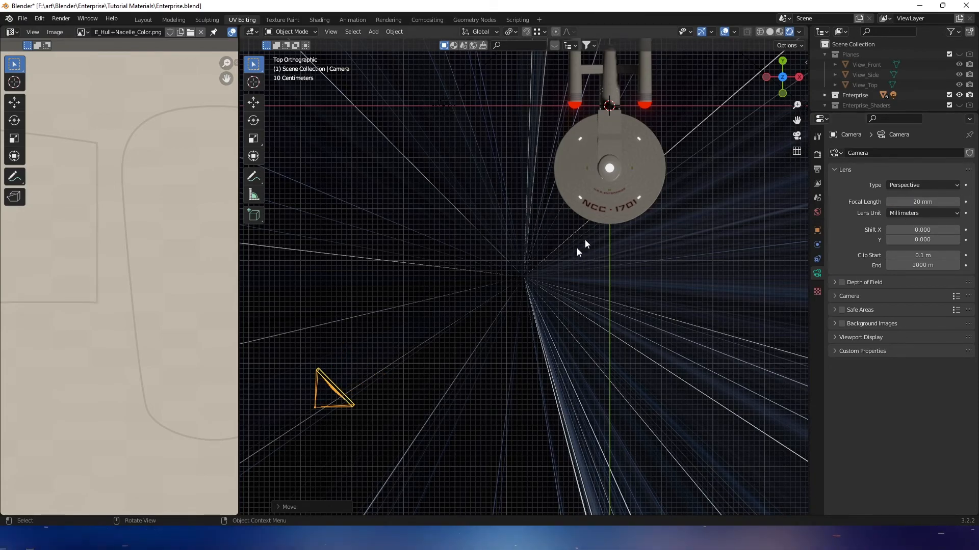
left_click(796, 136)
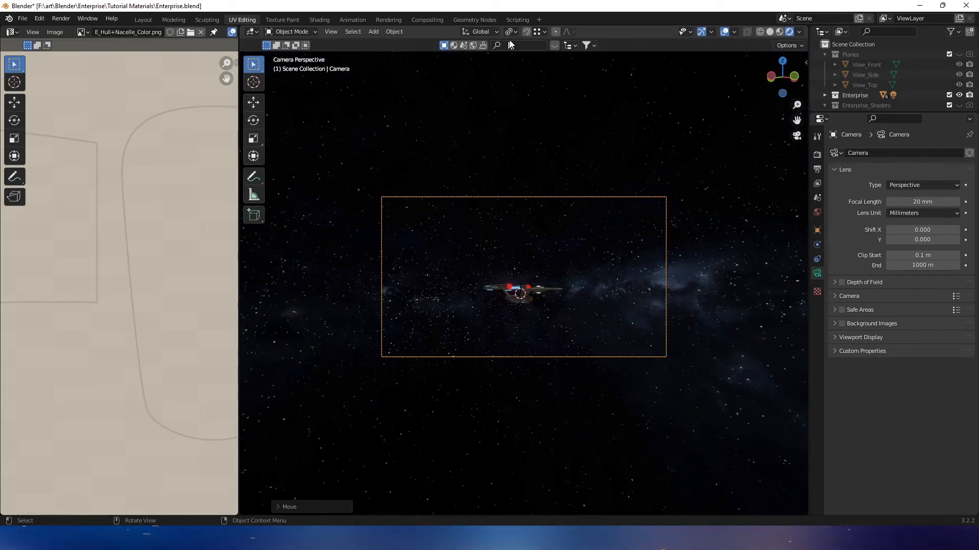
In top view, move the camera closer to the ship and check the framing through the camera.
left_click(781, 59)
key("g")
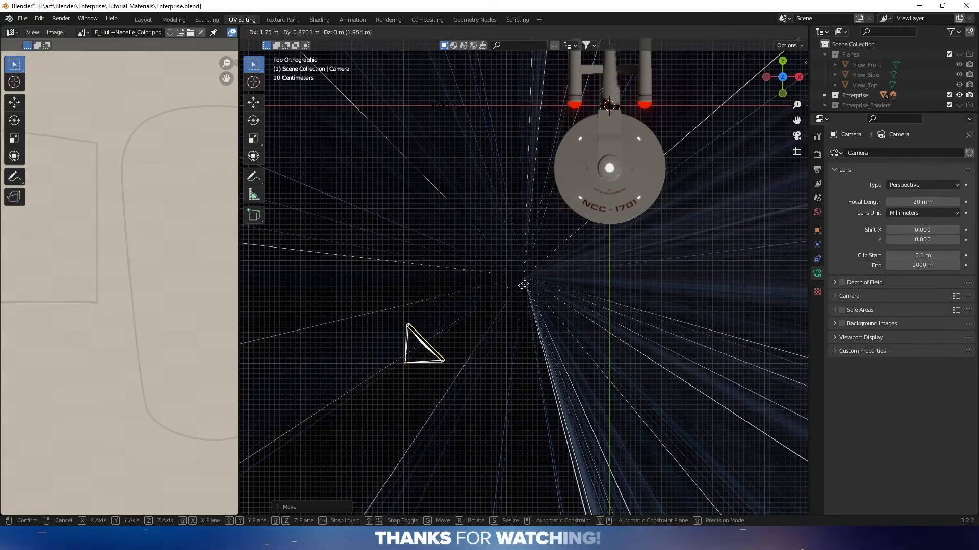
left_click(547, 254)
left_click(798, 135)
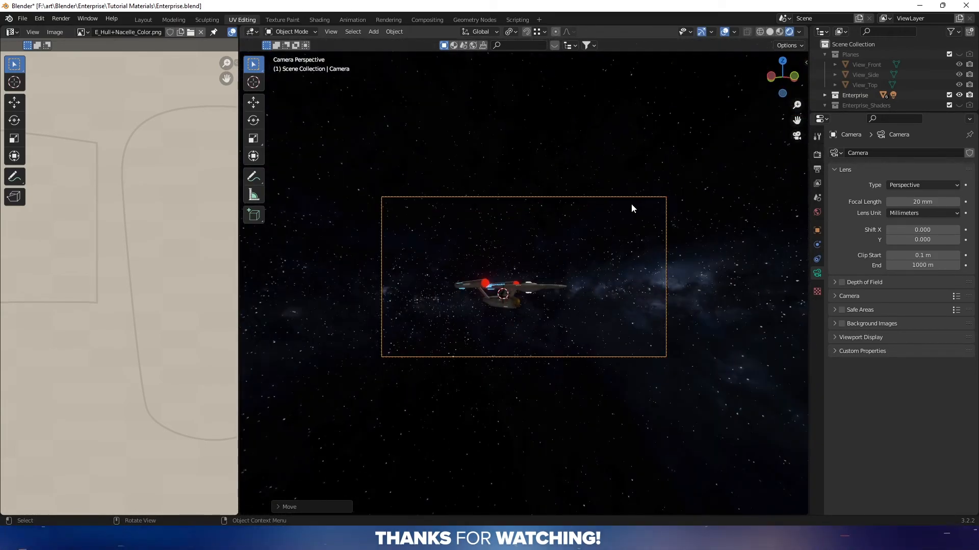
Lower the camera along global Z and move it closer so the ship looms large from below.
key("g")
key("z")
left_click(612, 229)
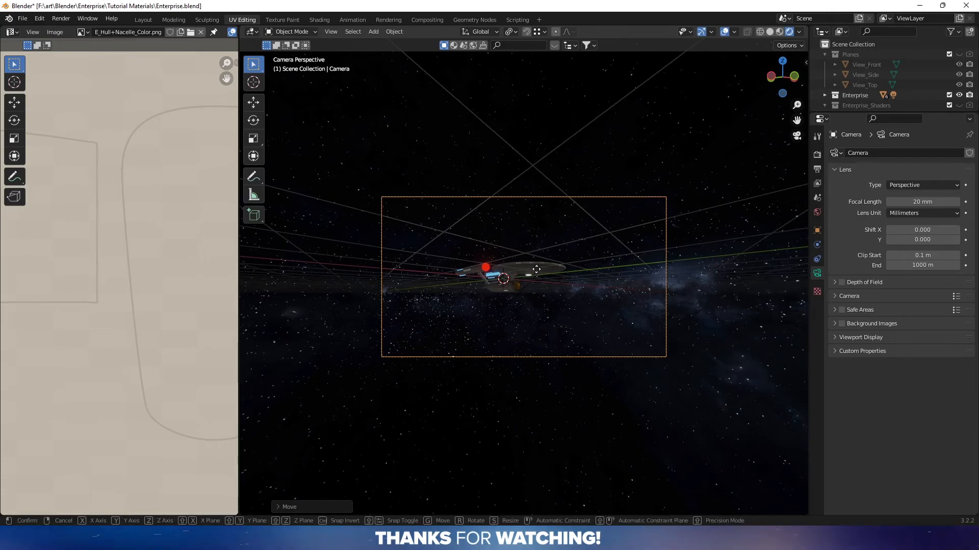
left_click(568, 257)
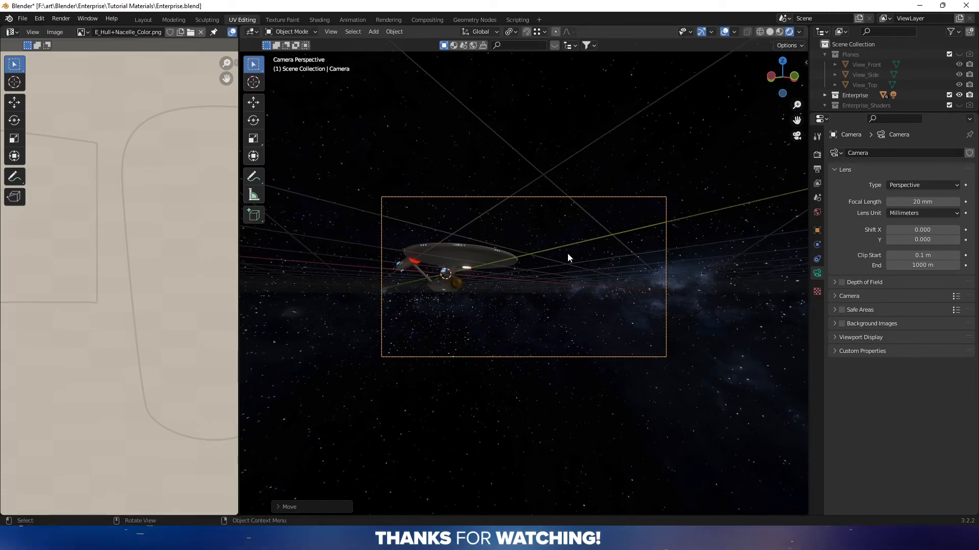
key("g")
left_click(536, 255)
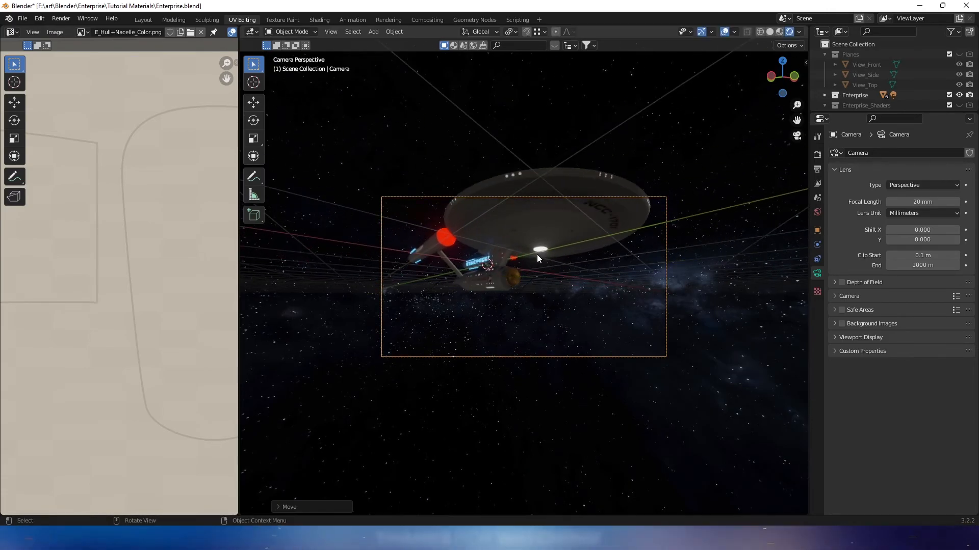
Raise the camera along global Z to fit the whole ship in the frame, render the image and close the render.
key("g")
key("z")
left_click(539, 244)
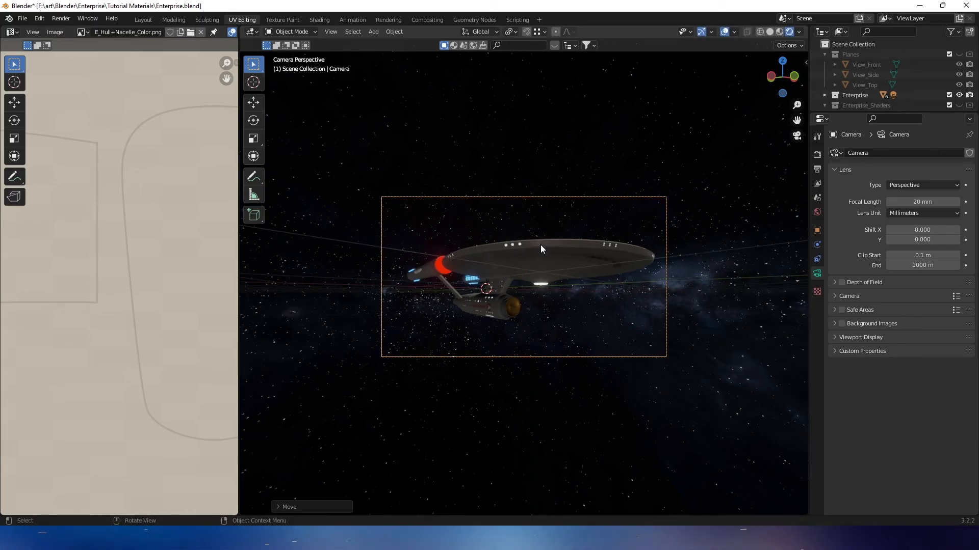
key("F12")
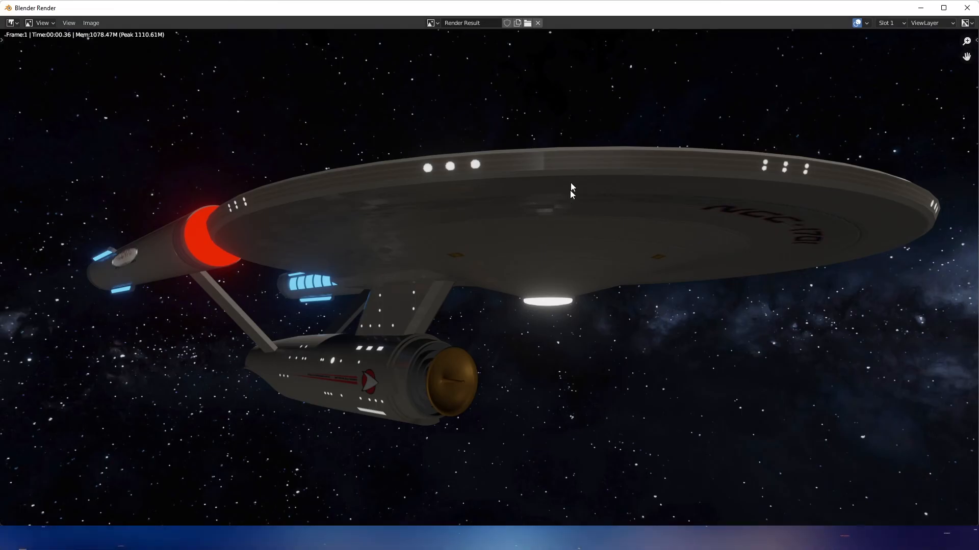
left_click(967, 6)
Lower the camera along global Z to look at the saucer's underside from a steeper angle.
key("g")
key("z")
left_click(637, 185)
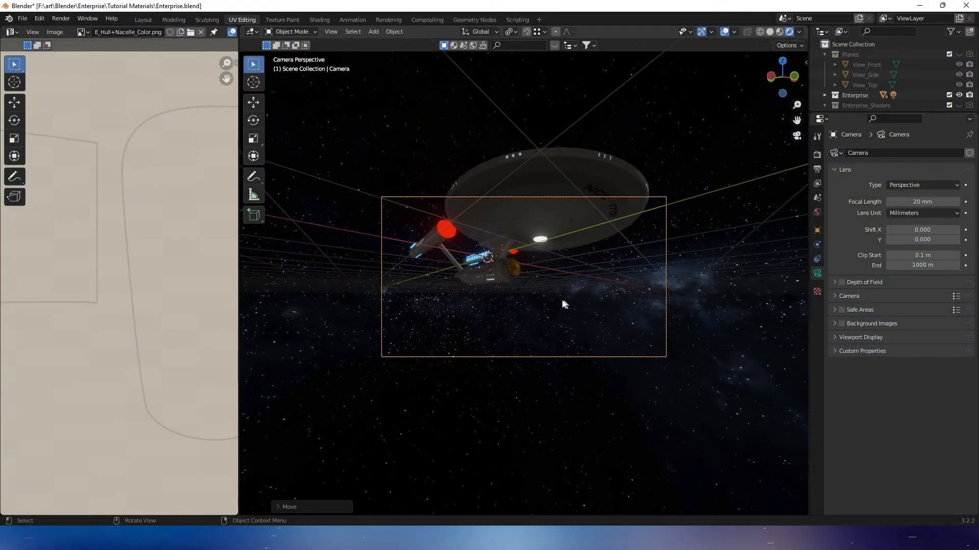
Start Walk Navigation in the camera view and fly the camera around to a distant position behind the ship.
left_click(331, 31)
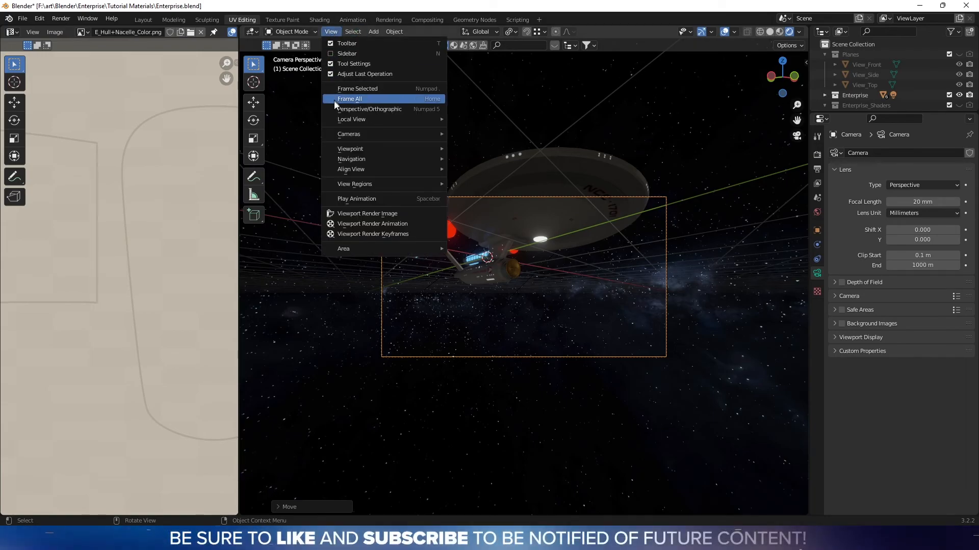
mouse_move(353, 162)
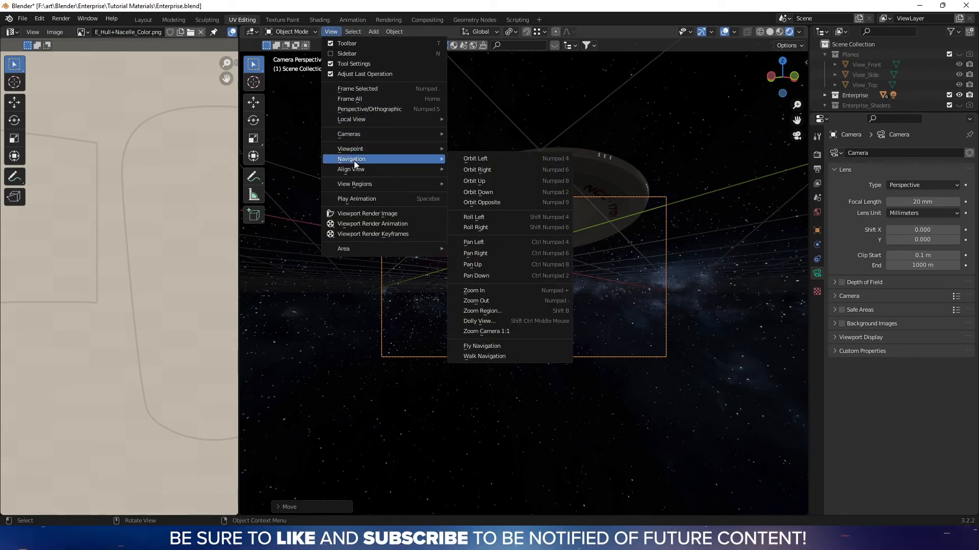
left_click(472, 356)
key("d")
key("e")
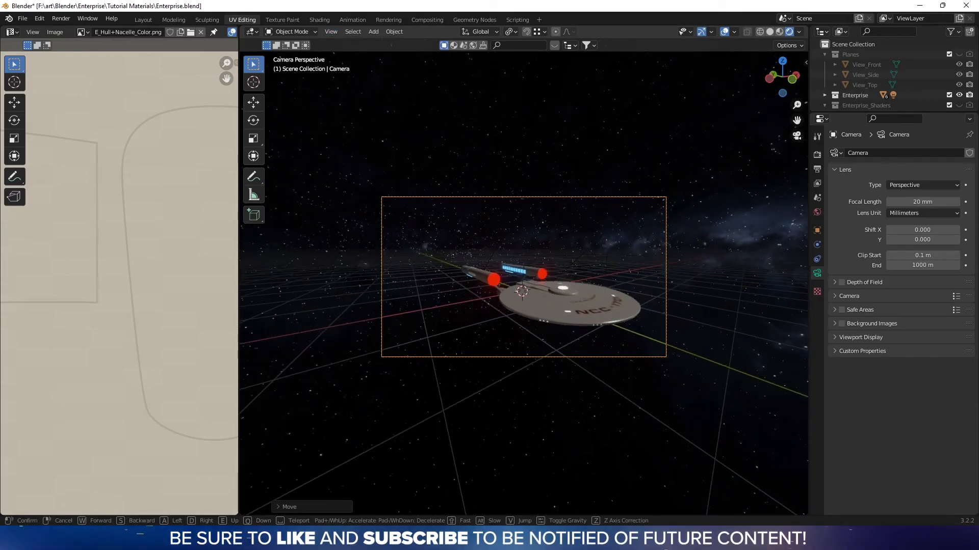
key("q")
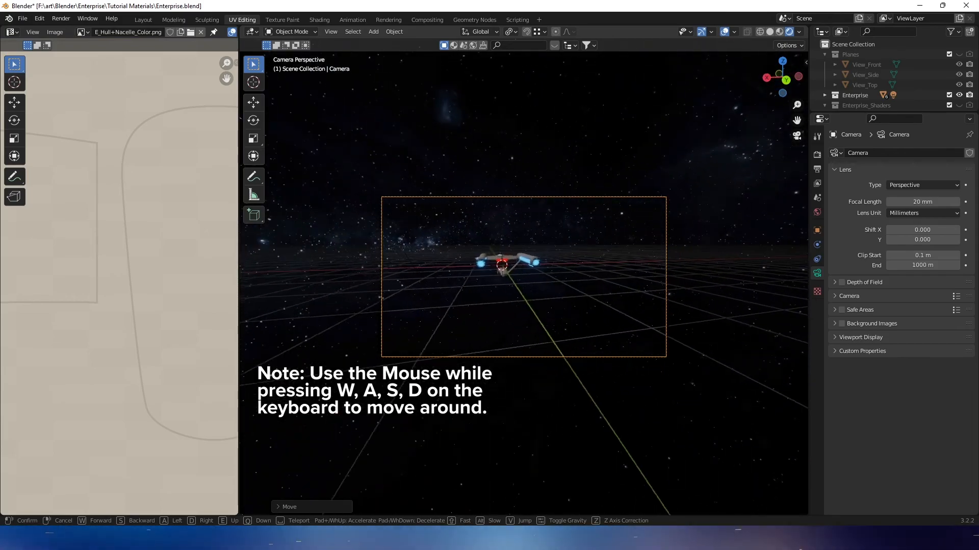
Fly the camera close in below the stern and sideways across it, backing off to frame both glowing nacelles.
key("w")
key("q")
key("a")
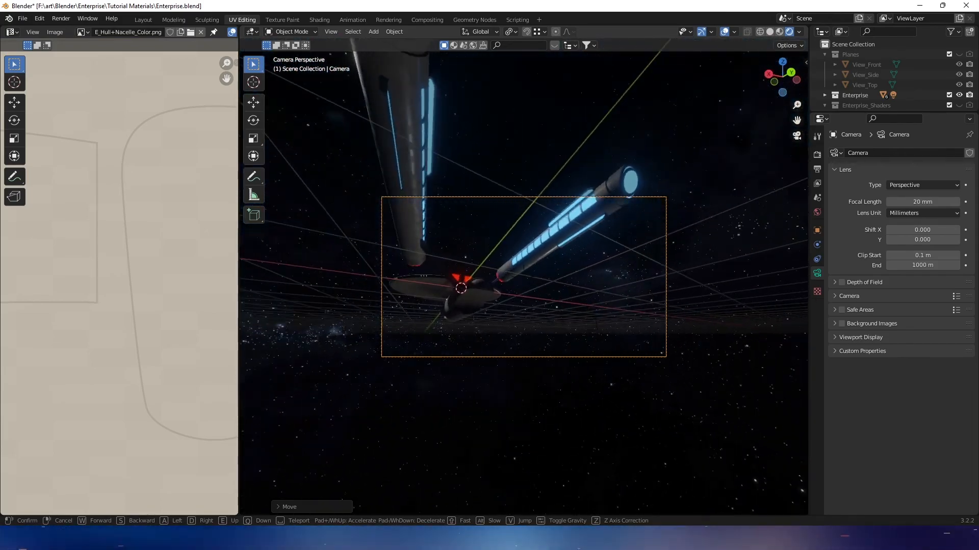
key("a")
key("s")
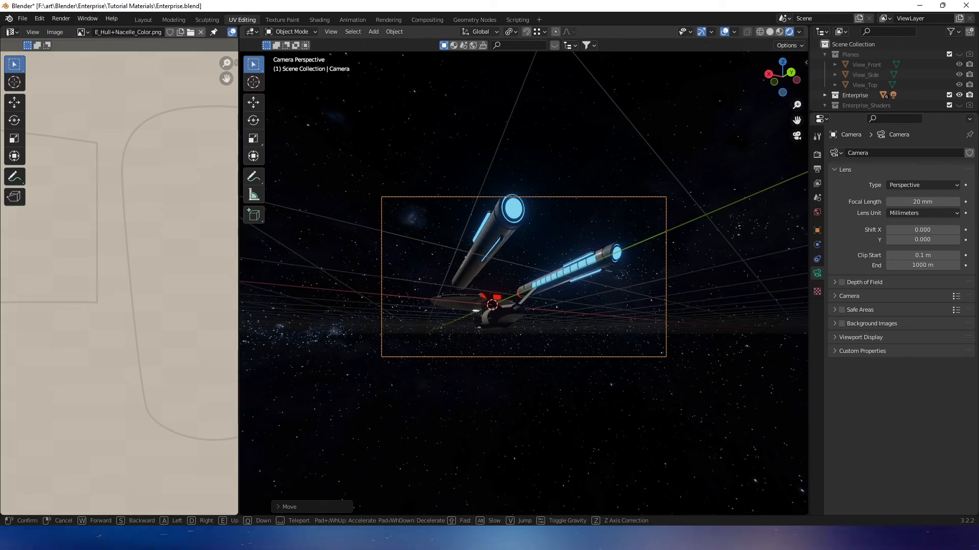
key("a")
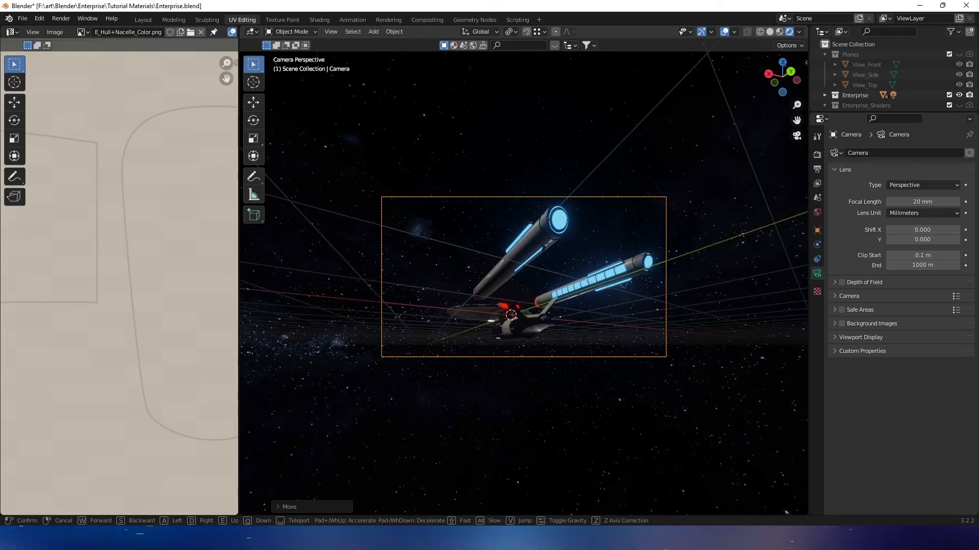
key("d")
key("s")
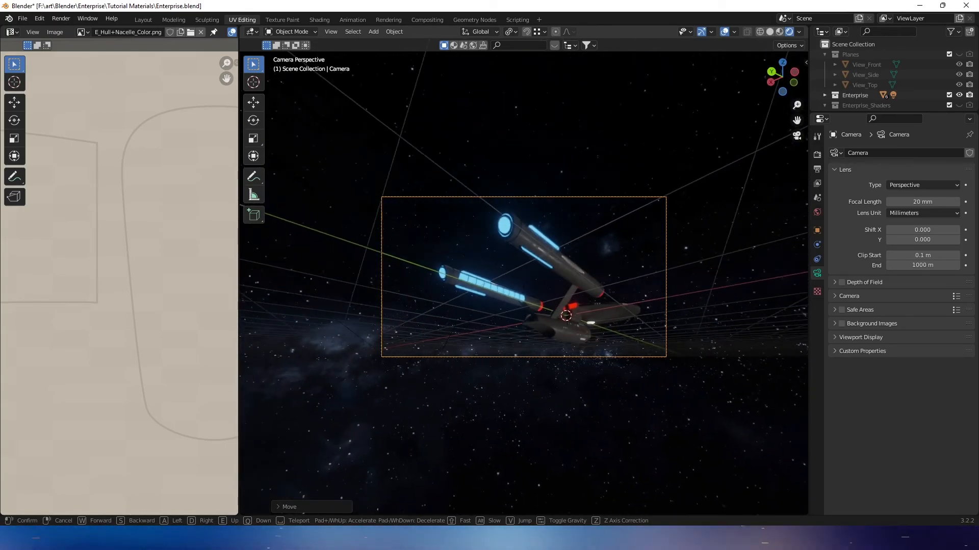
Raise the camera to a view from above and behind the nacelles, keep that position, render the image and close the render.
key("a")
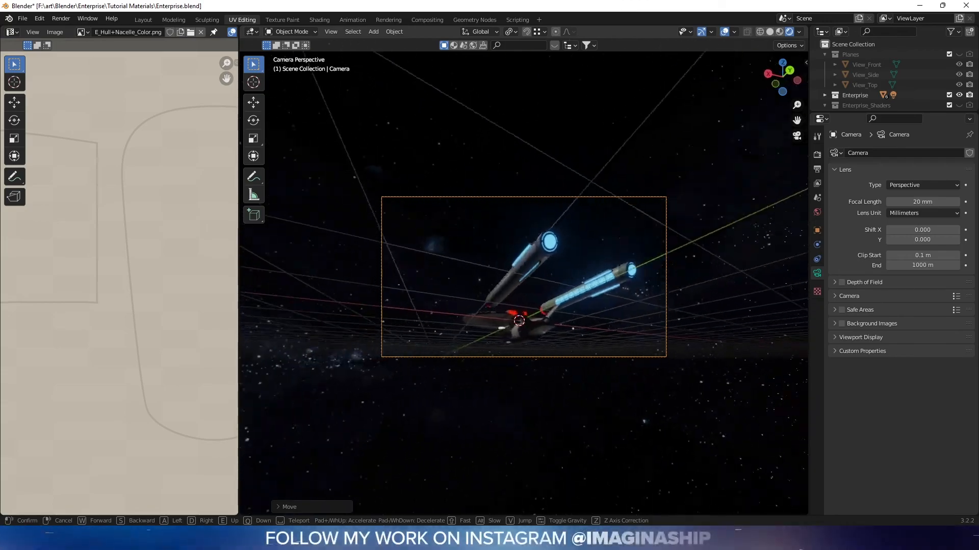
key("e")
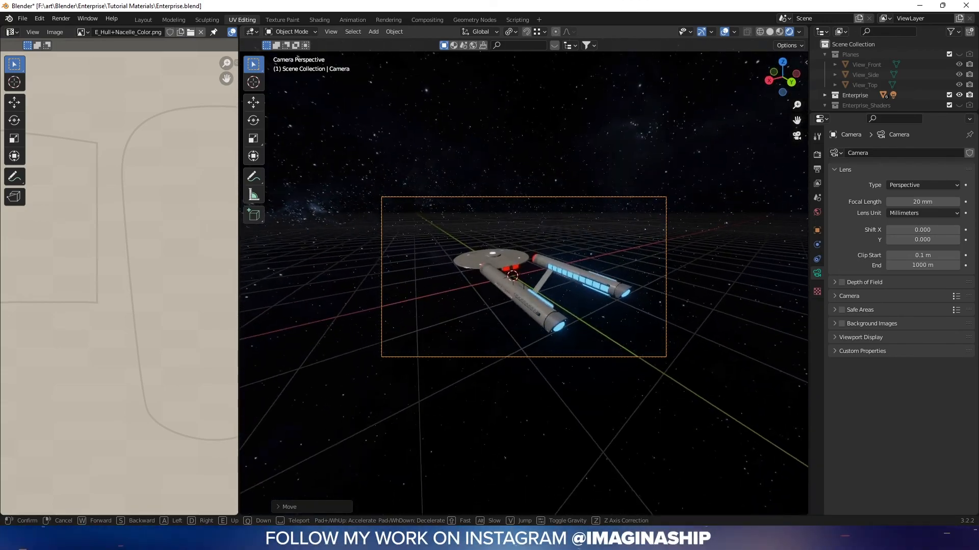
left_click(524, 281)
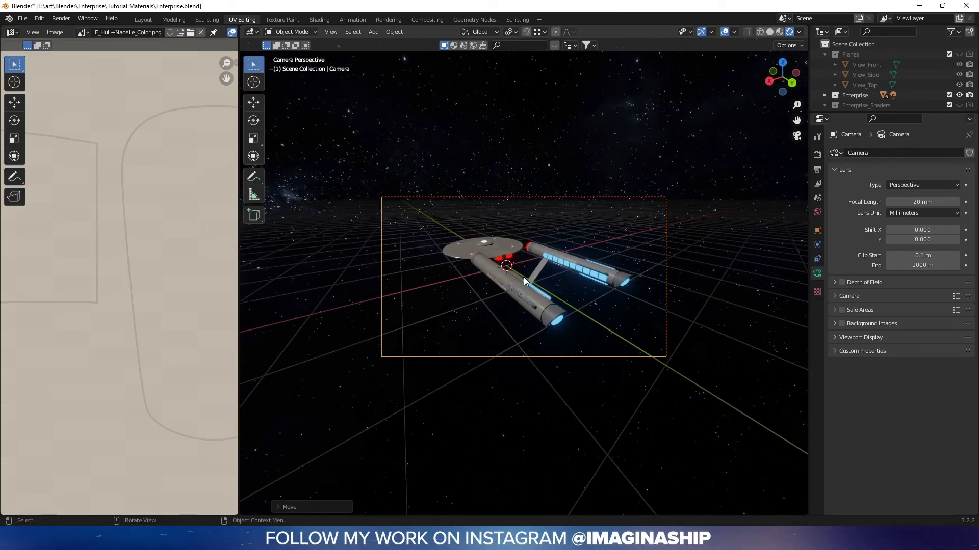
key("F12")
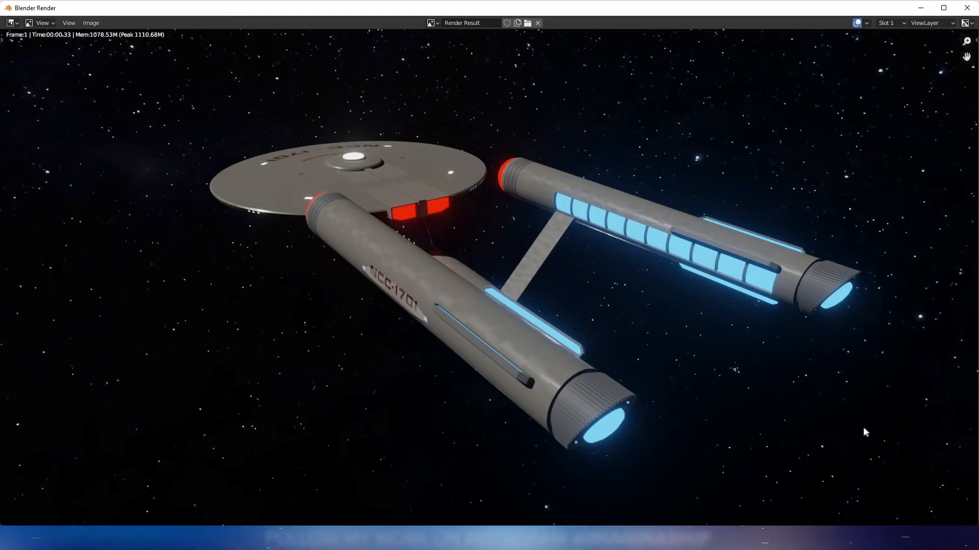
left_click(966, 8)
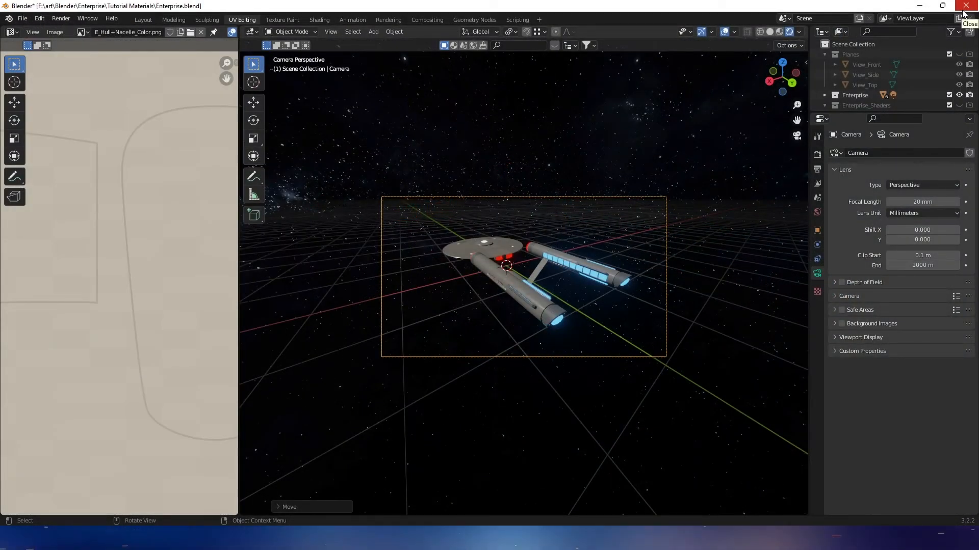